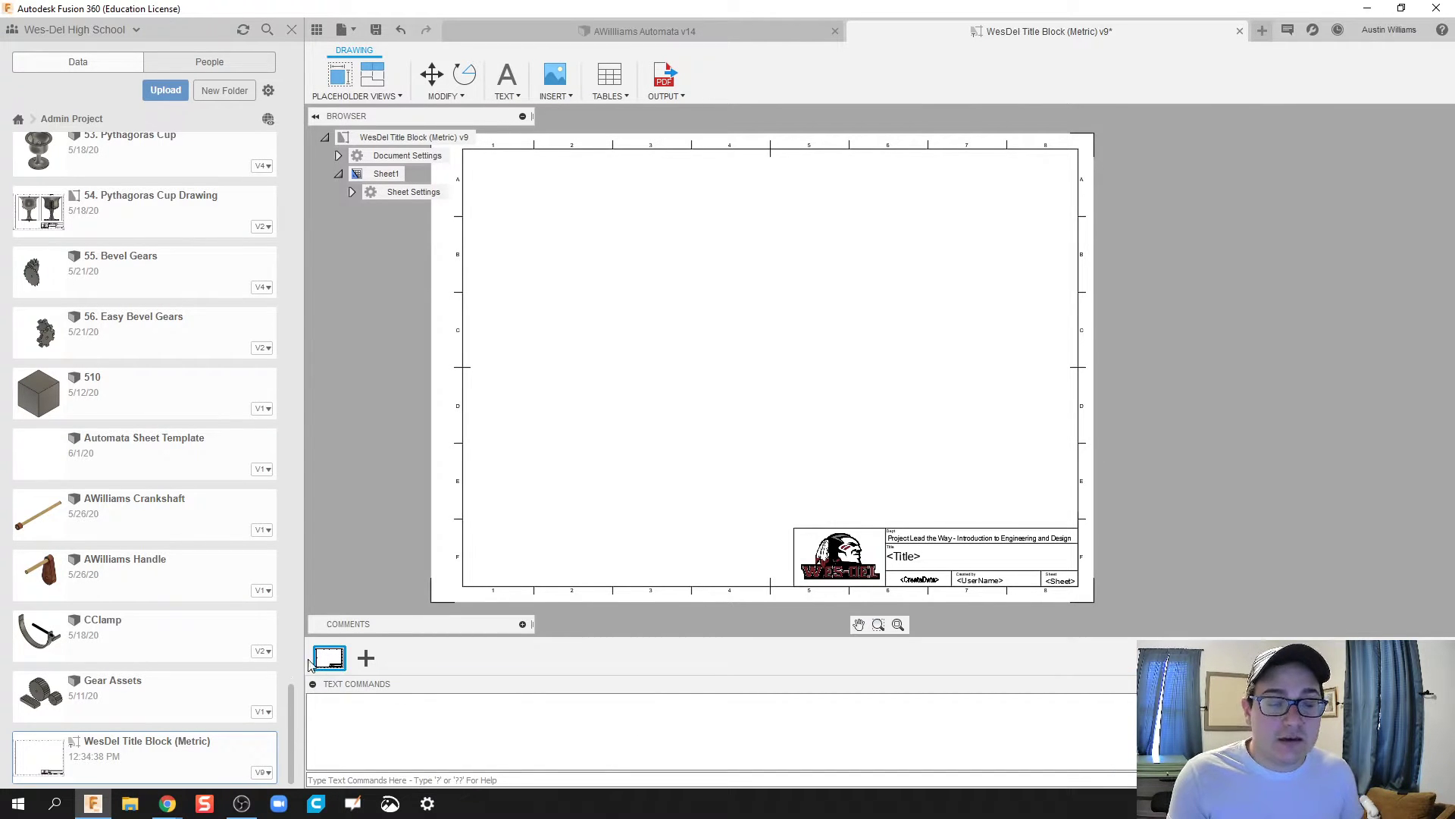
# Step: Add Sheet2 and set its sheet size to A1 (841mm x 594mm)
pyautogui.click(365, 659)
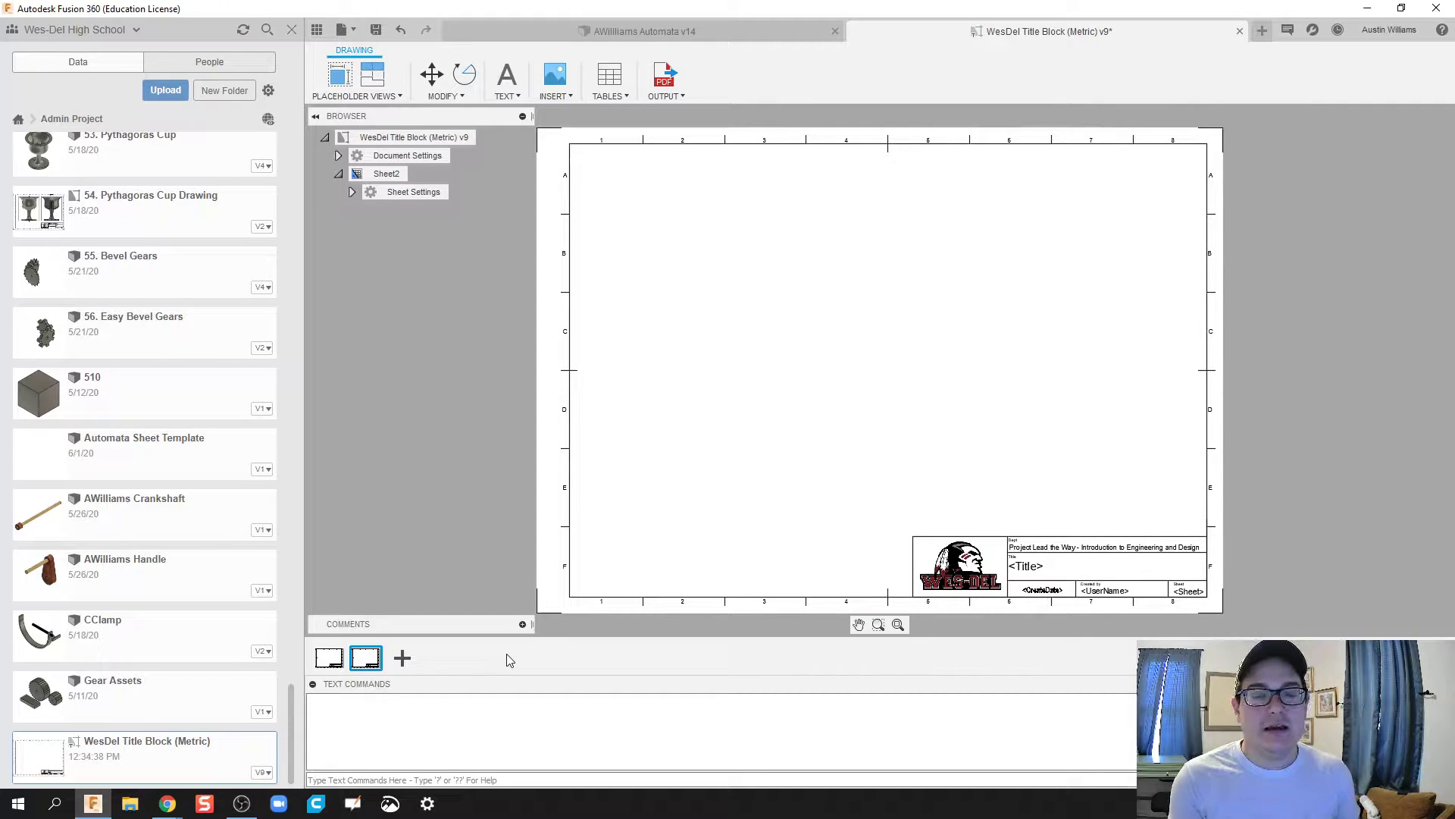
pyautogui.click(363, 195)
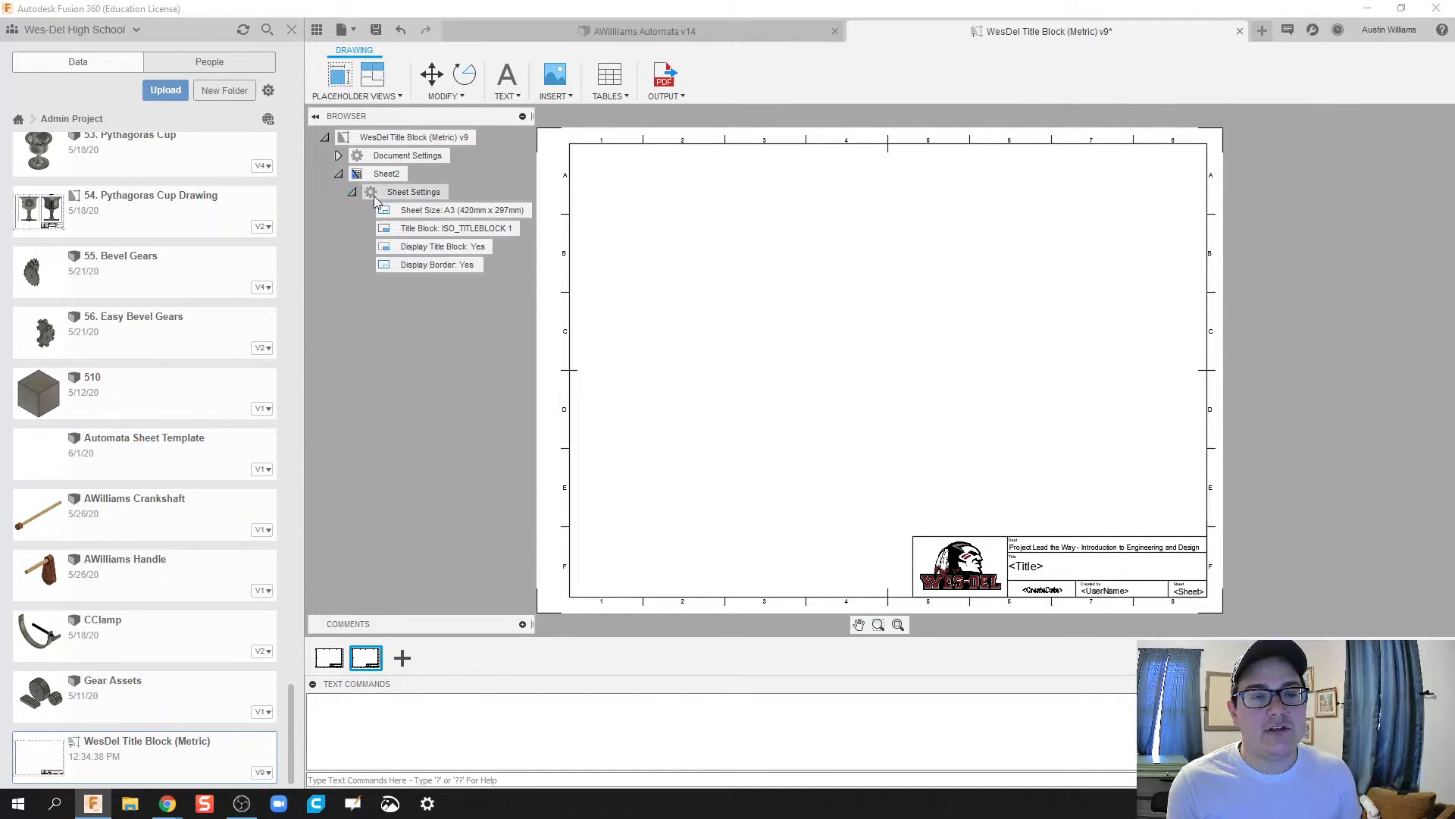
pyautogui.doubleClick(520, 210)
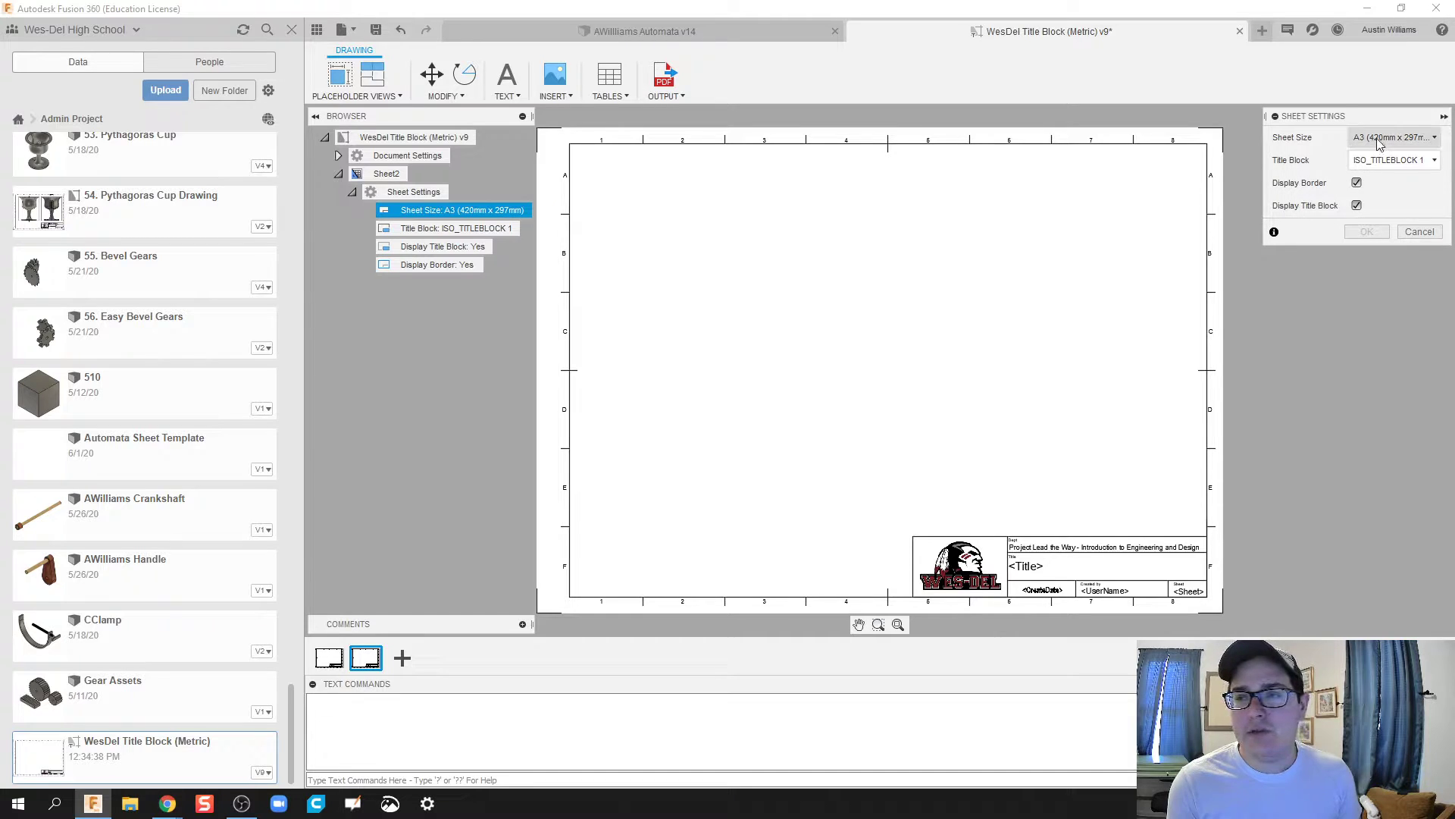
pyautogui.click(1378, 143)
pyautogui.click(1316, 158)
pyautogui.click(1364, 232)
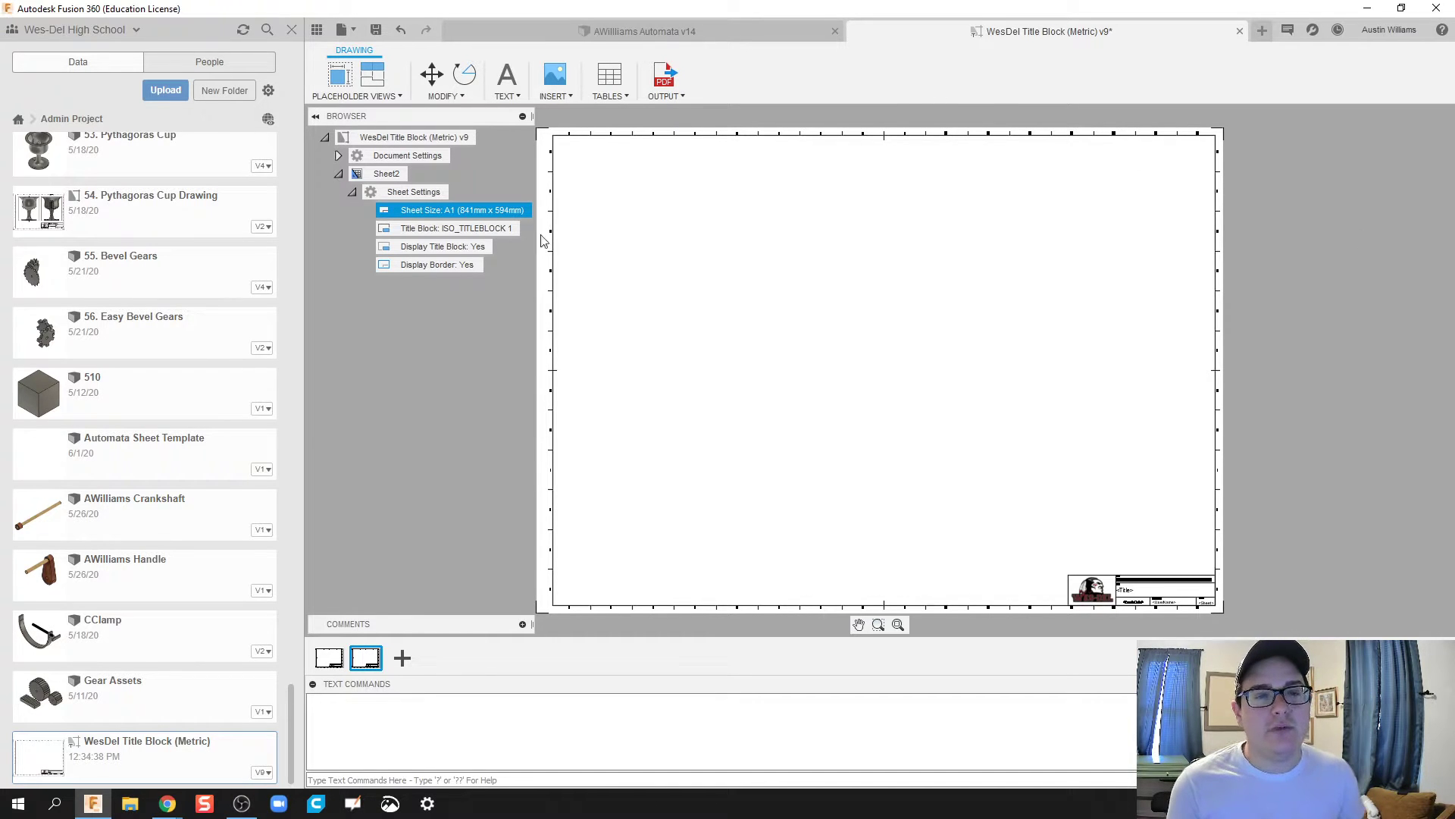
# Step: Reopen Sheet2's size settings to check A1, then cancel without changes
pyautogui.doubleClick(519, 210)
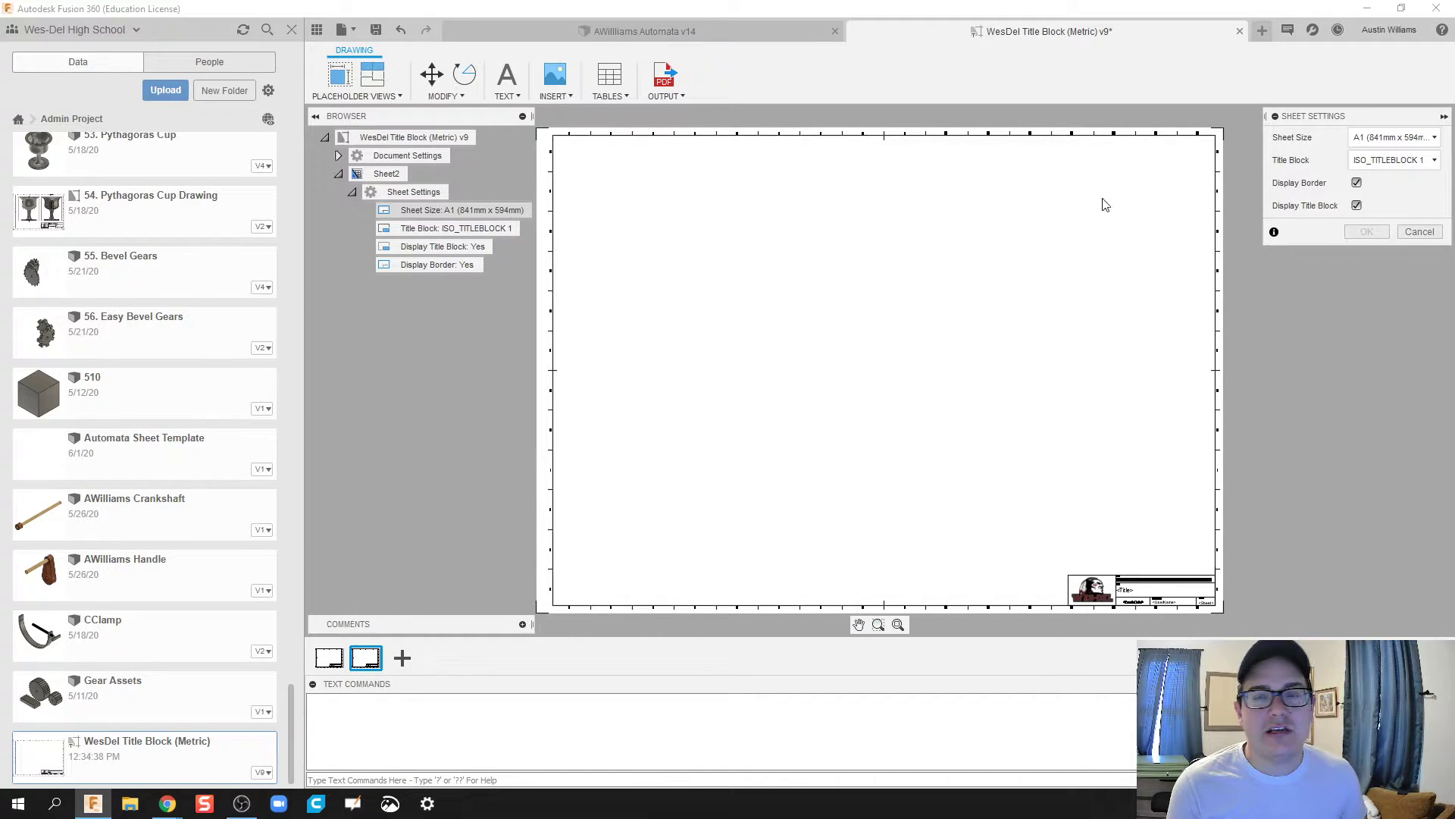
pyautogui.click(1406, 139)
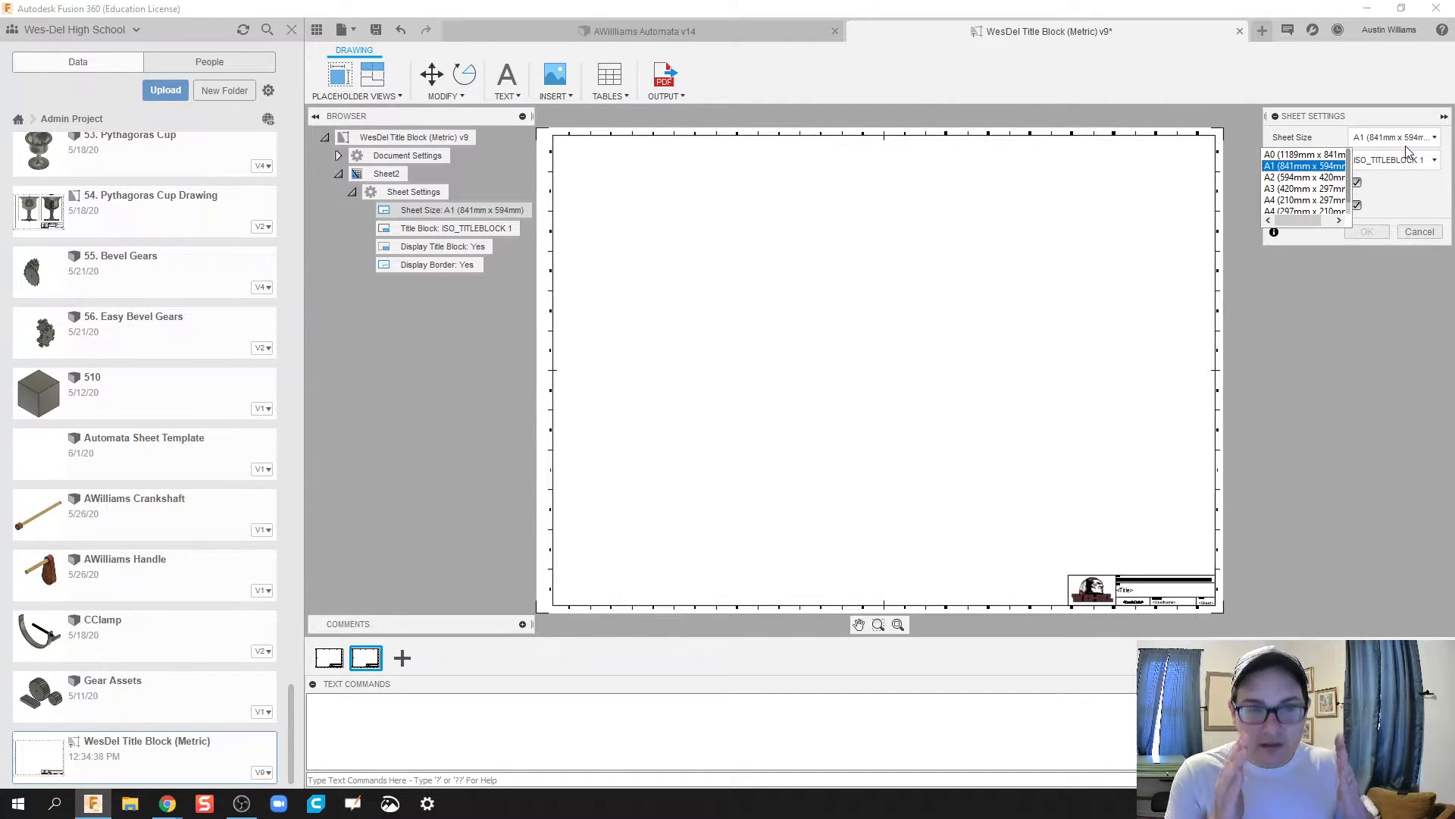
pyautogui.click(1363, 235)
pyautogui.click(1416, 230)
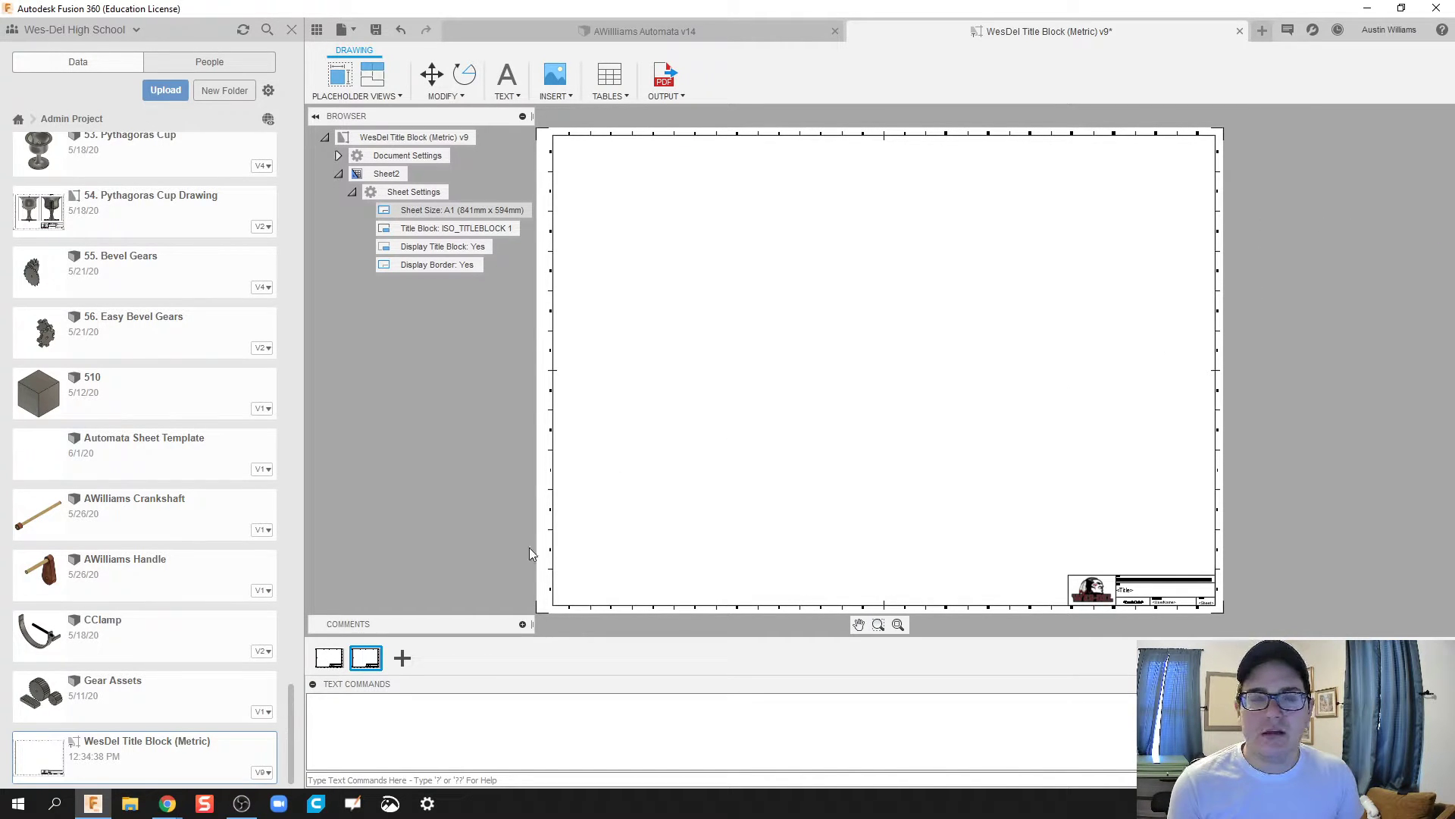
# Step: Delete Sheet2 and close the WesDel Title Block drawing
pyautogui.rightClick(366, 658)
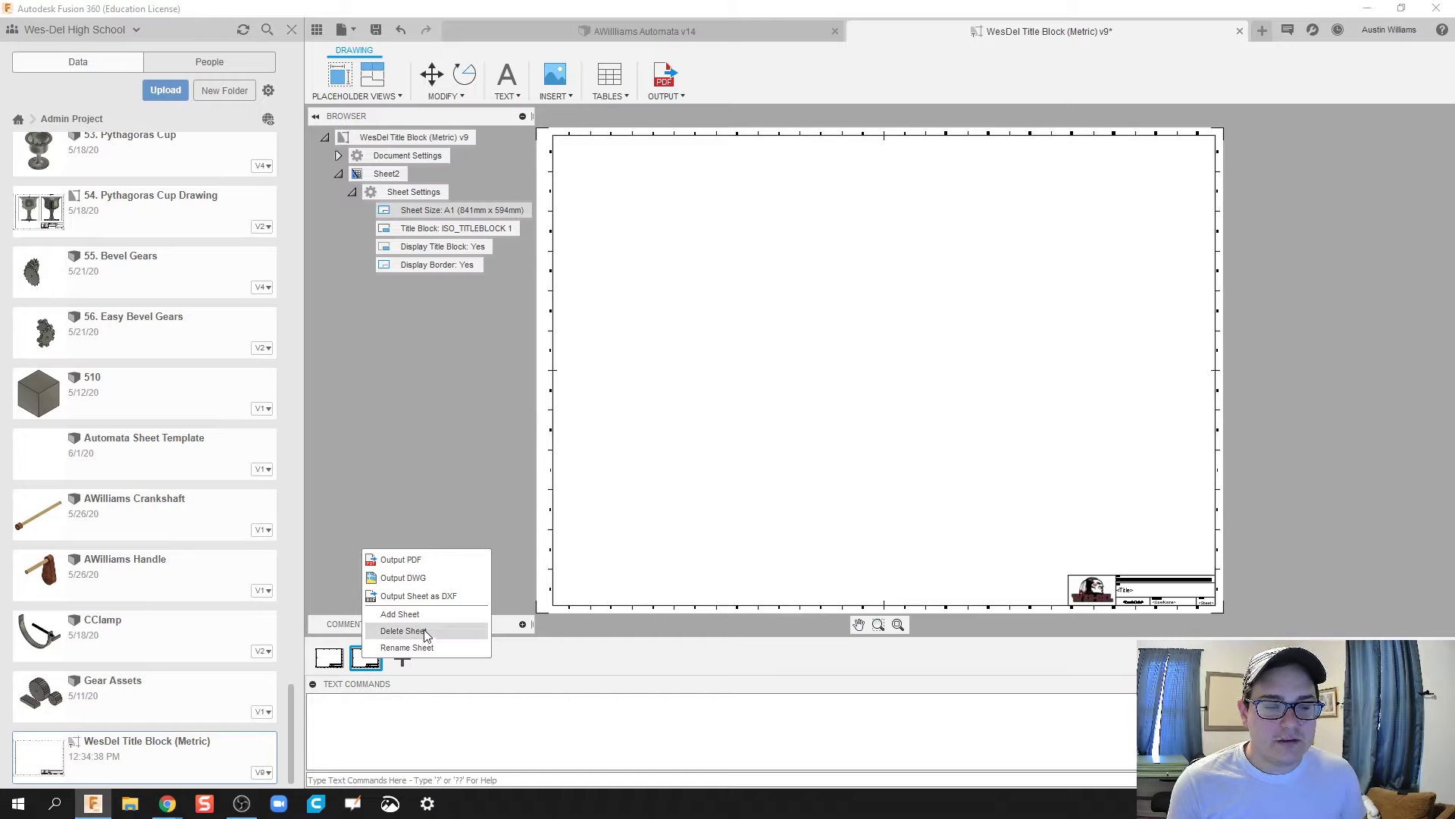
pyautogui.click(404, 632)
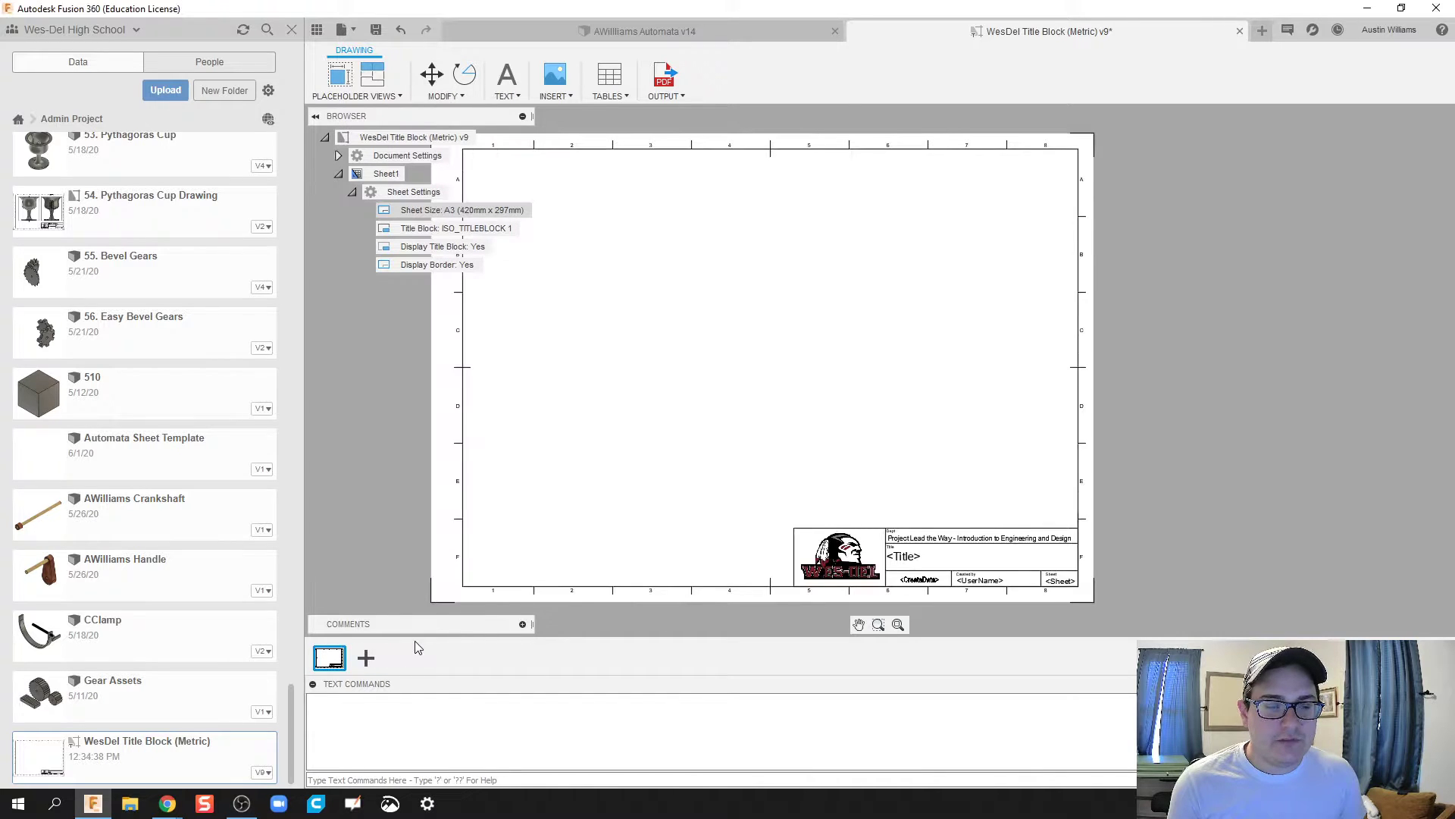
pyautogui.click(1240, 32)
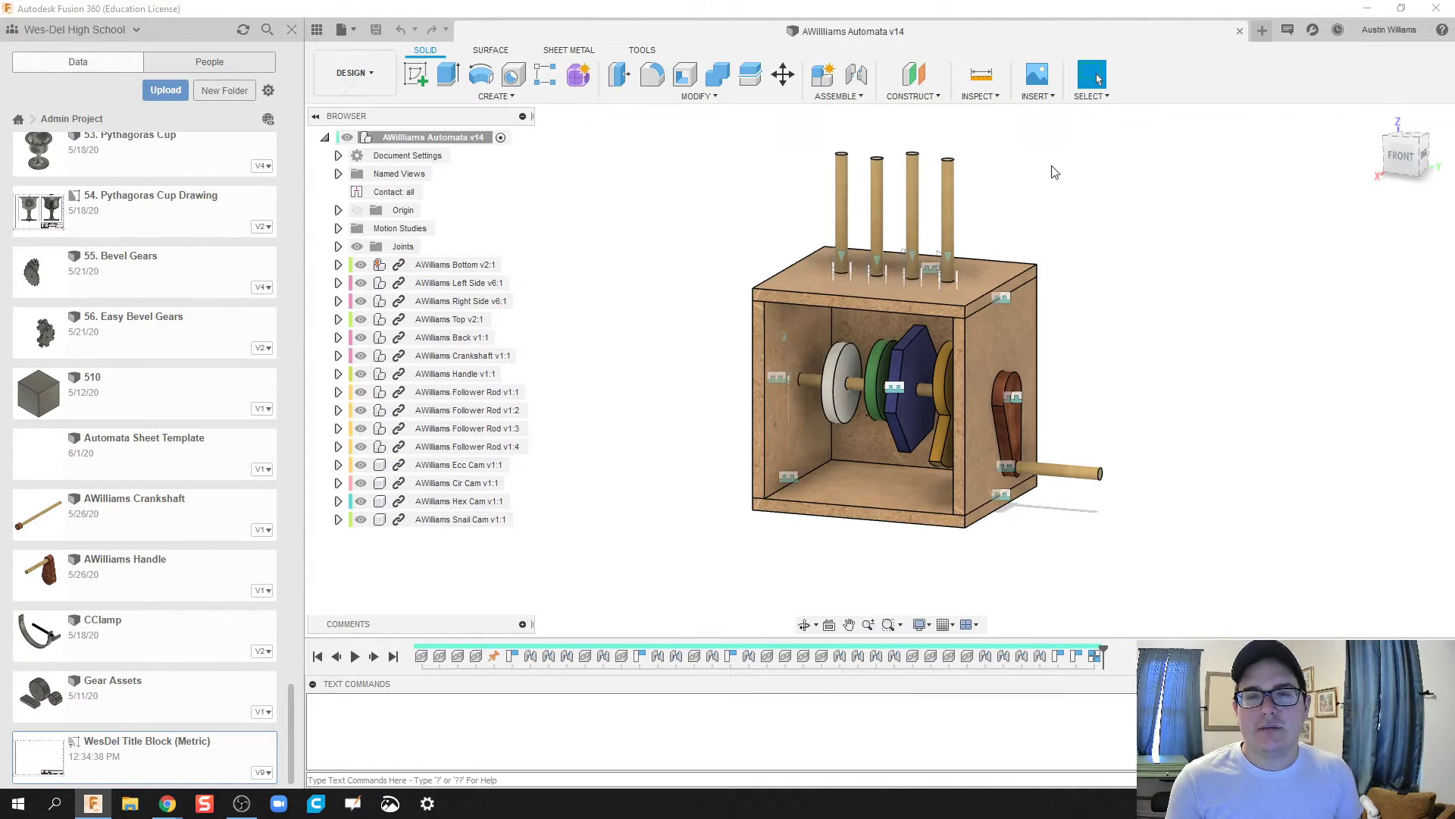
# Step: Hide the Data Panel and start a New Drawing Template from the File menu
pyautogui.click(291, 29)
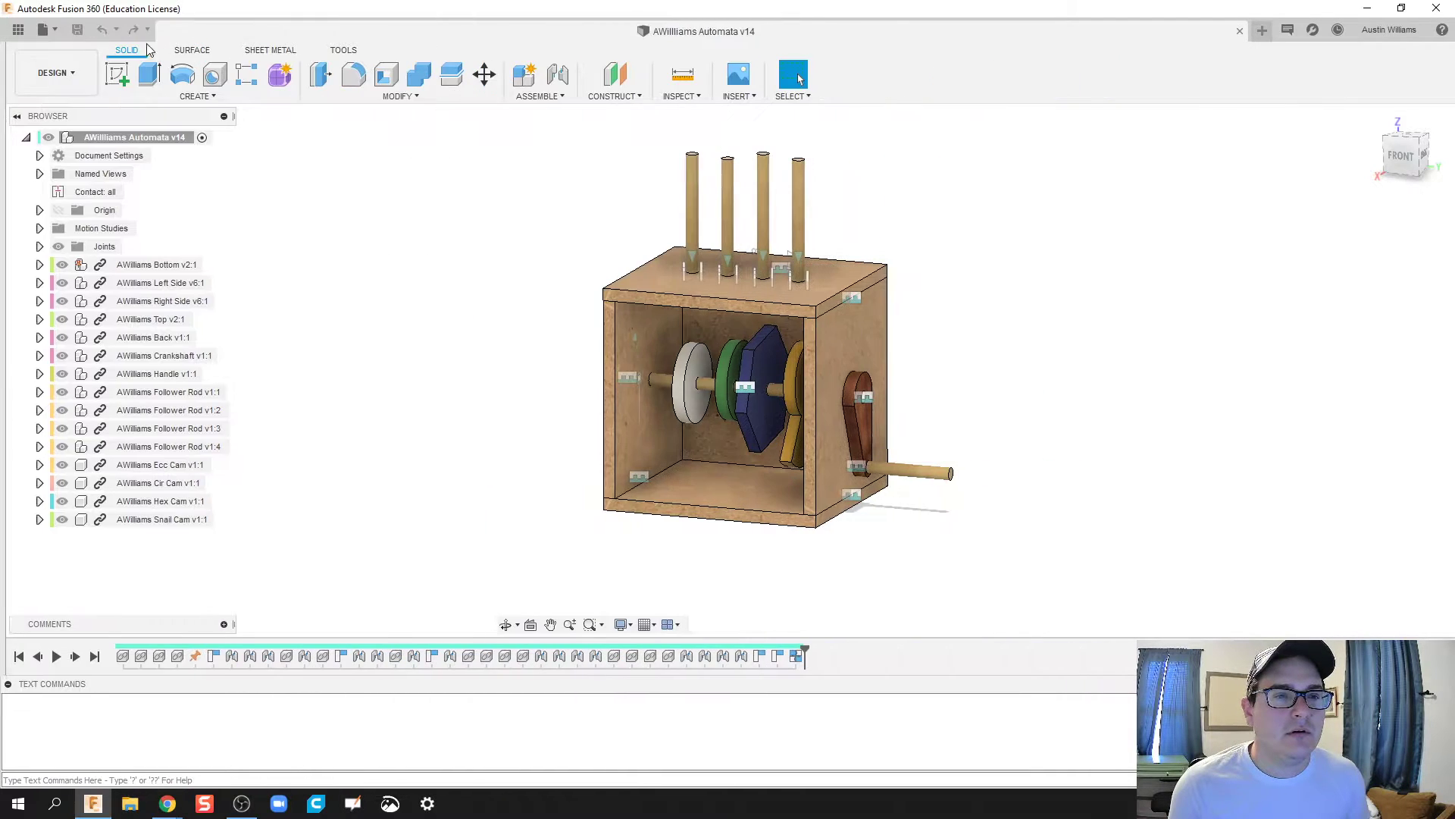
pyautogui.click(48, 32)
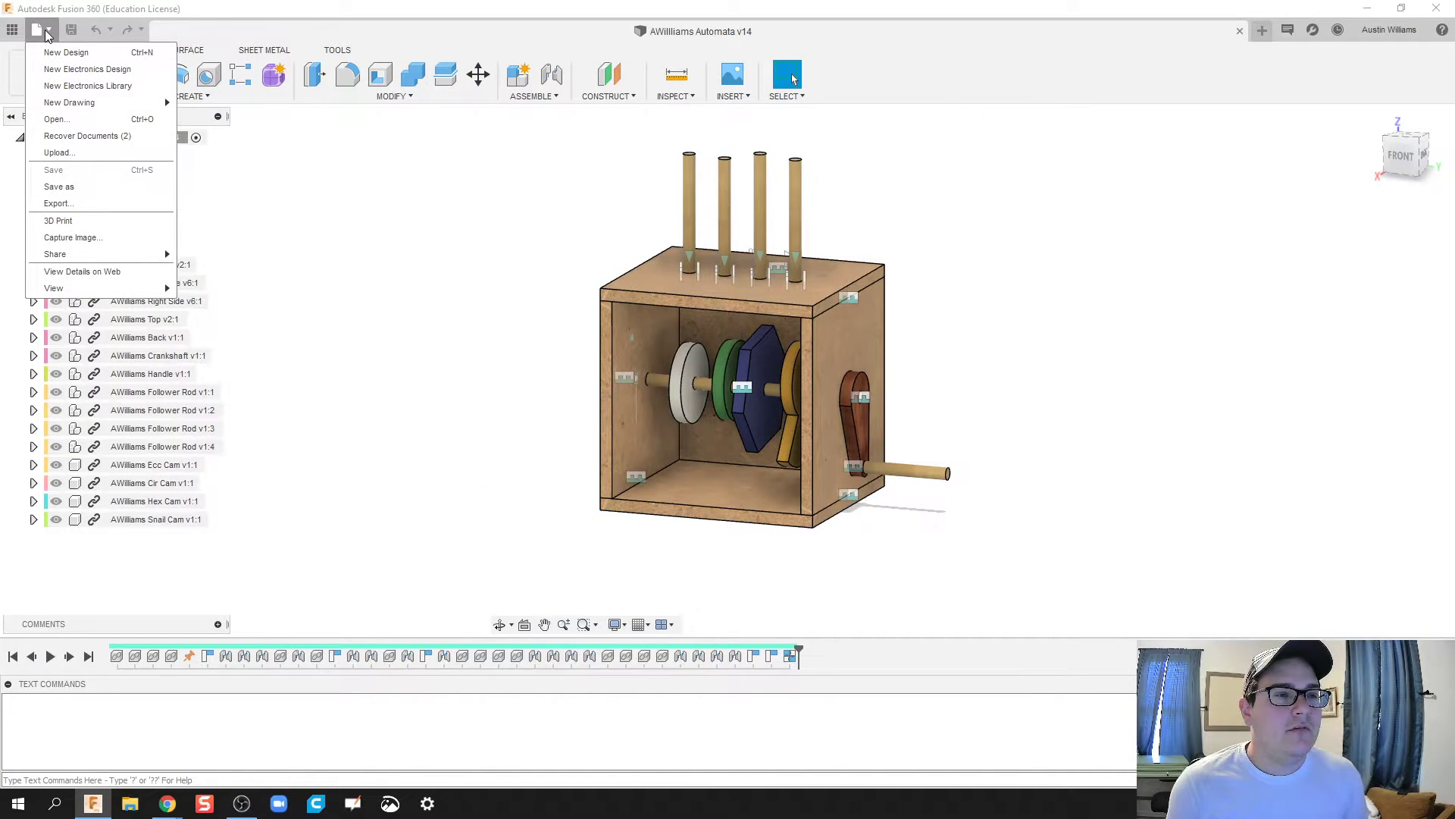
pyautogui.moveTo(105, 102)
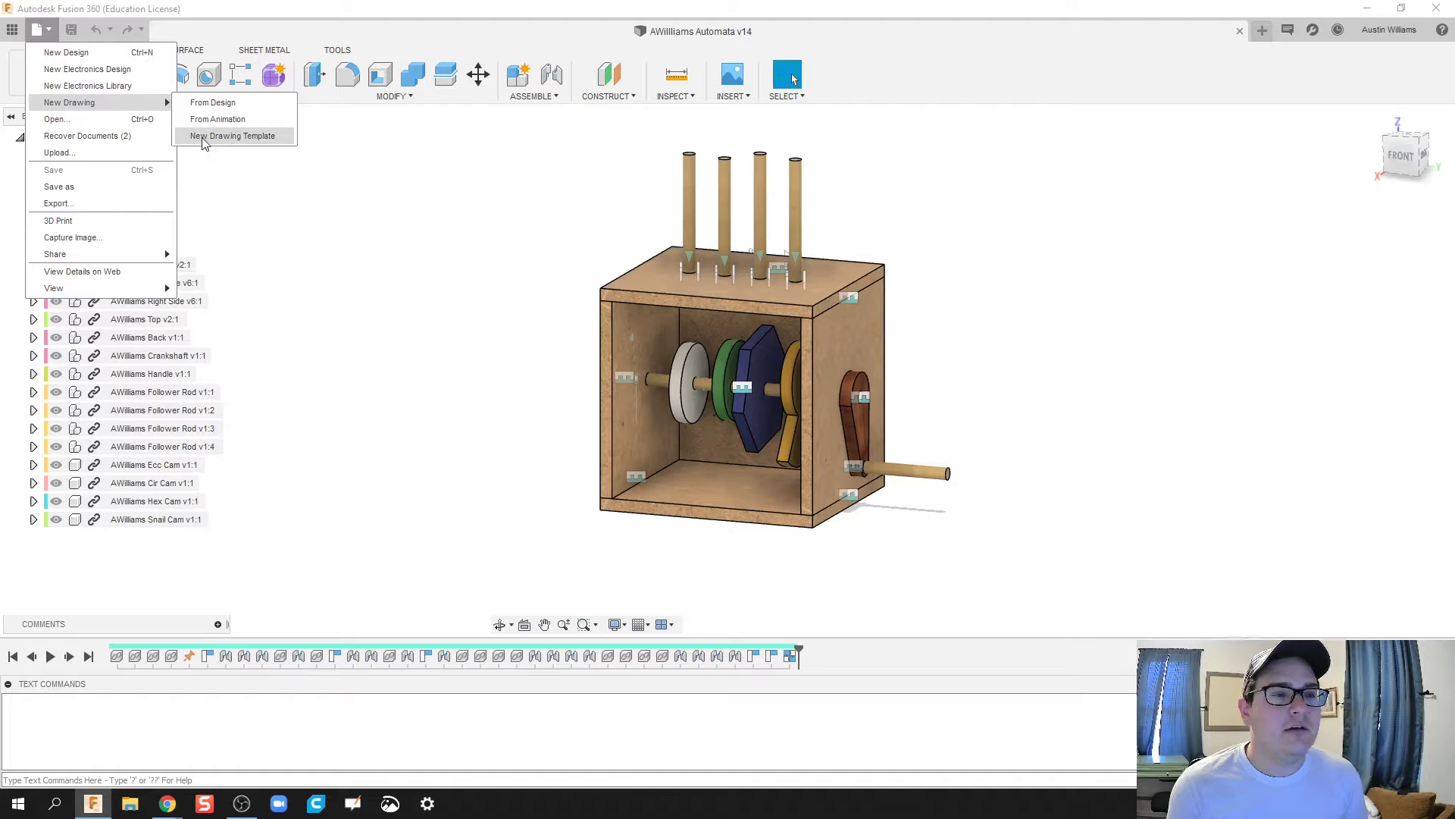
pyautogui.click(271, 138)
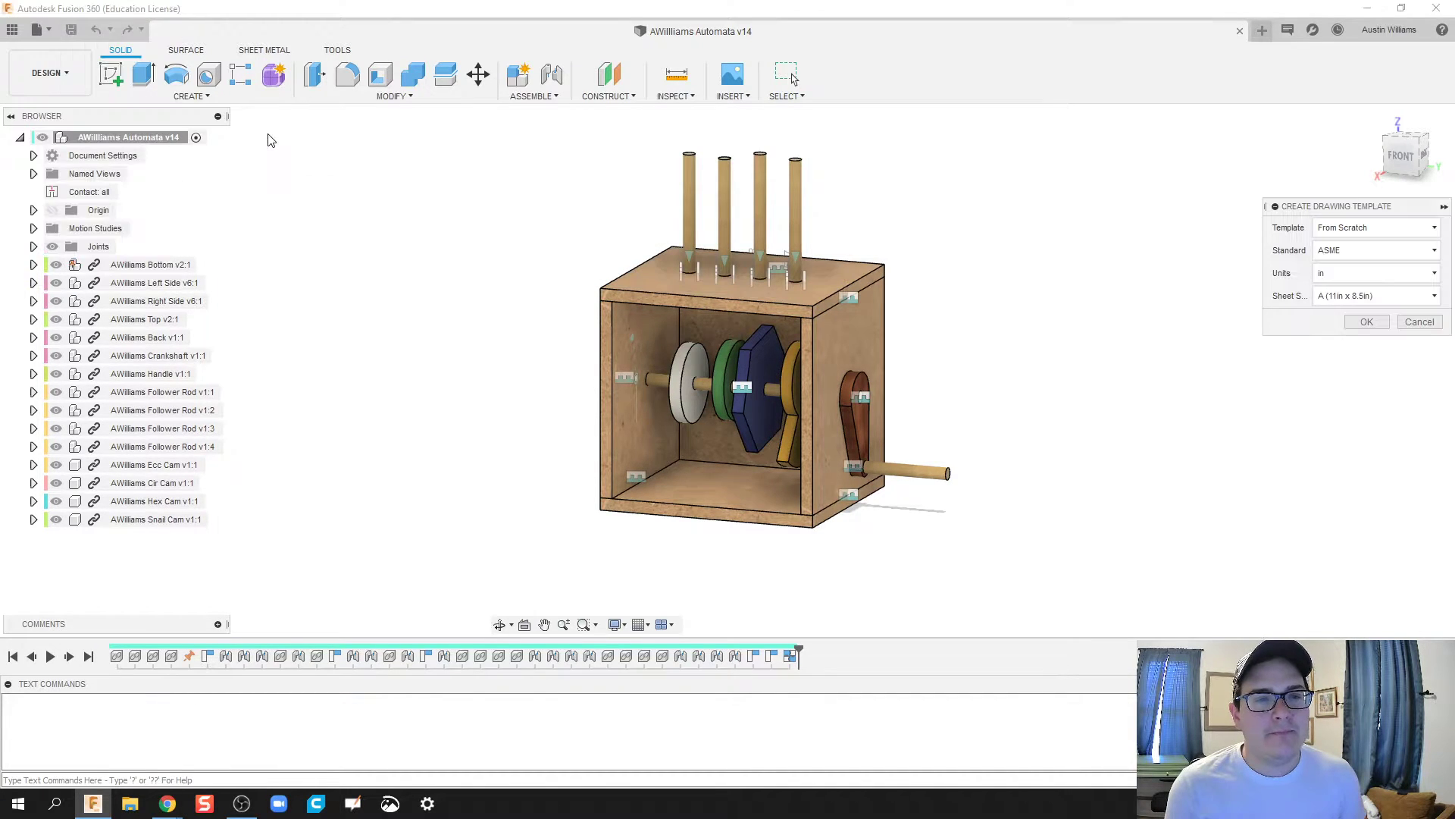
# Step: Create a From Scratch template with ASME standard, inch units and B (17in x 11in) sheet
pyautogui.click(1385, 226)
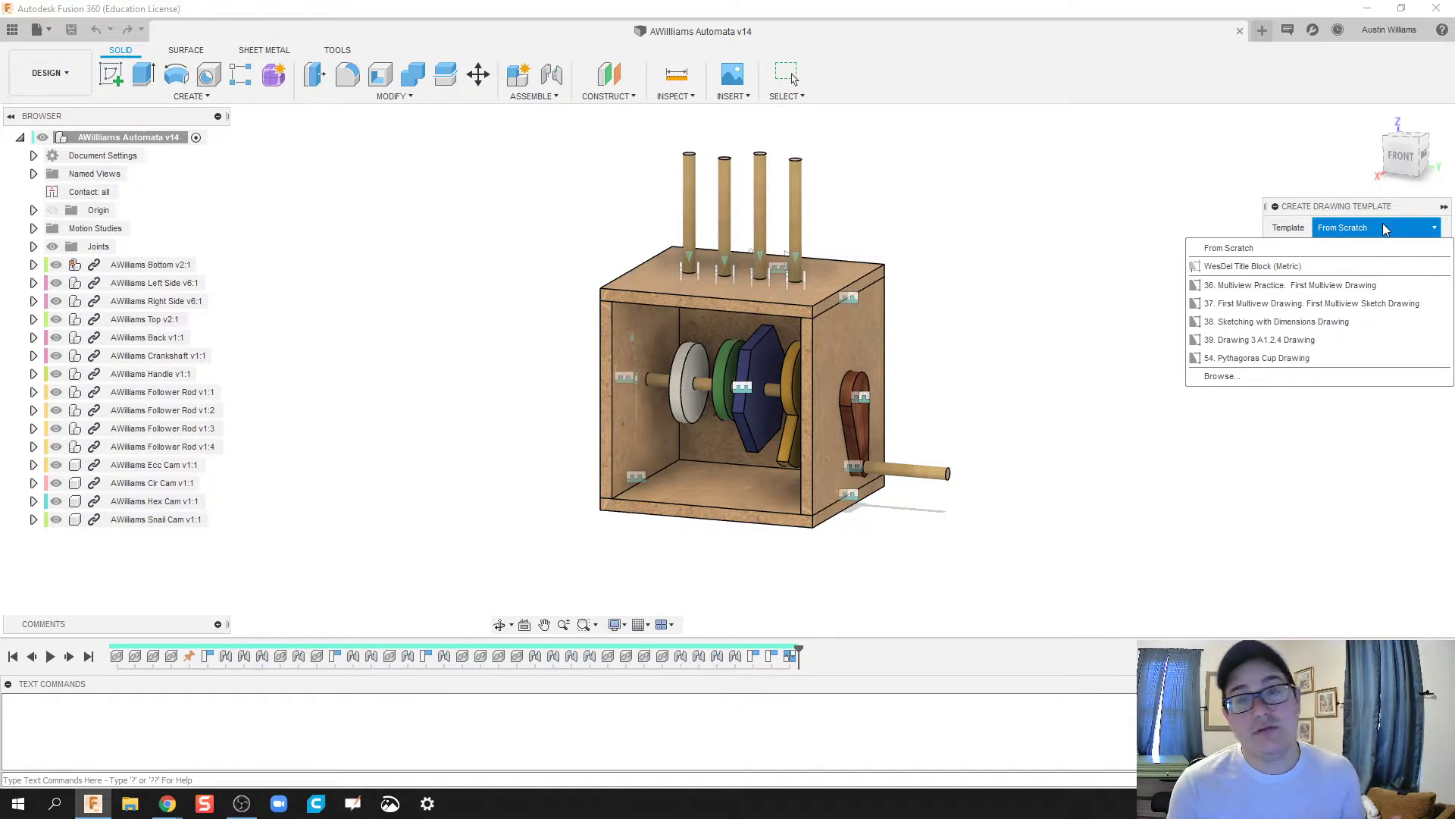
pyautogui.click(1383, 227)
pyautogui.click(1383, 254)
pyautogui.click(1381, 251)
pyautogui.click(1366, 254)
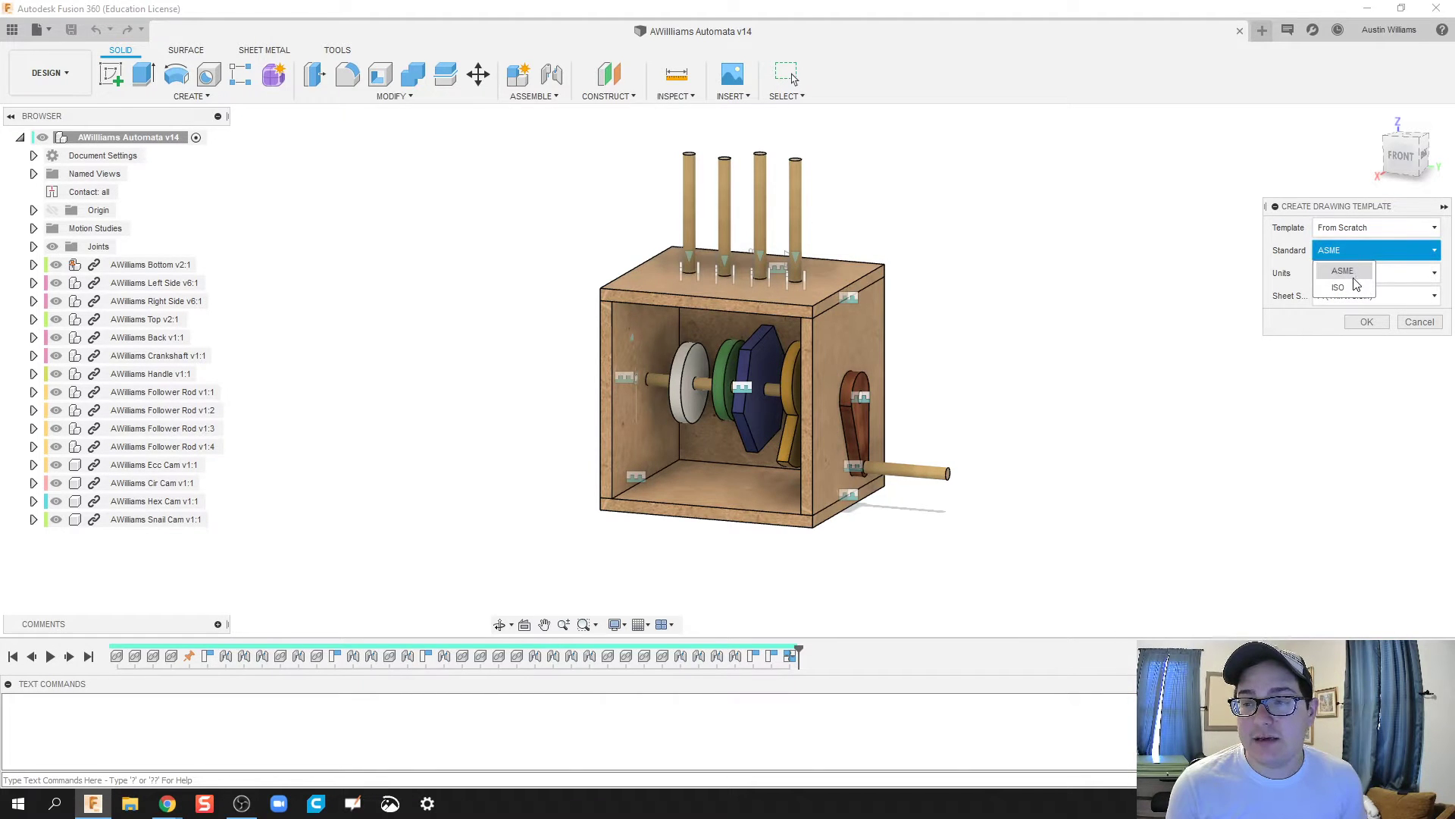
pyautogui.click(1360, 270)
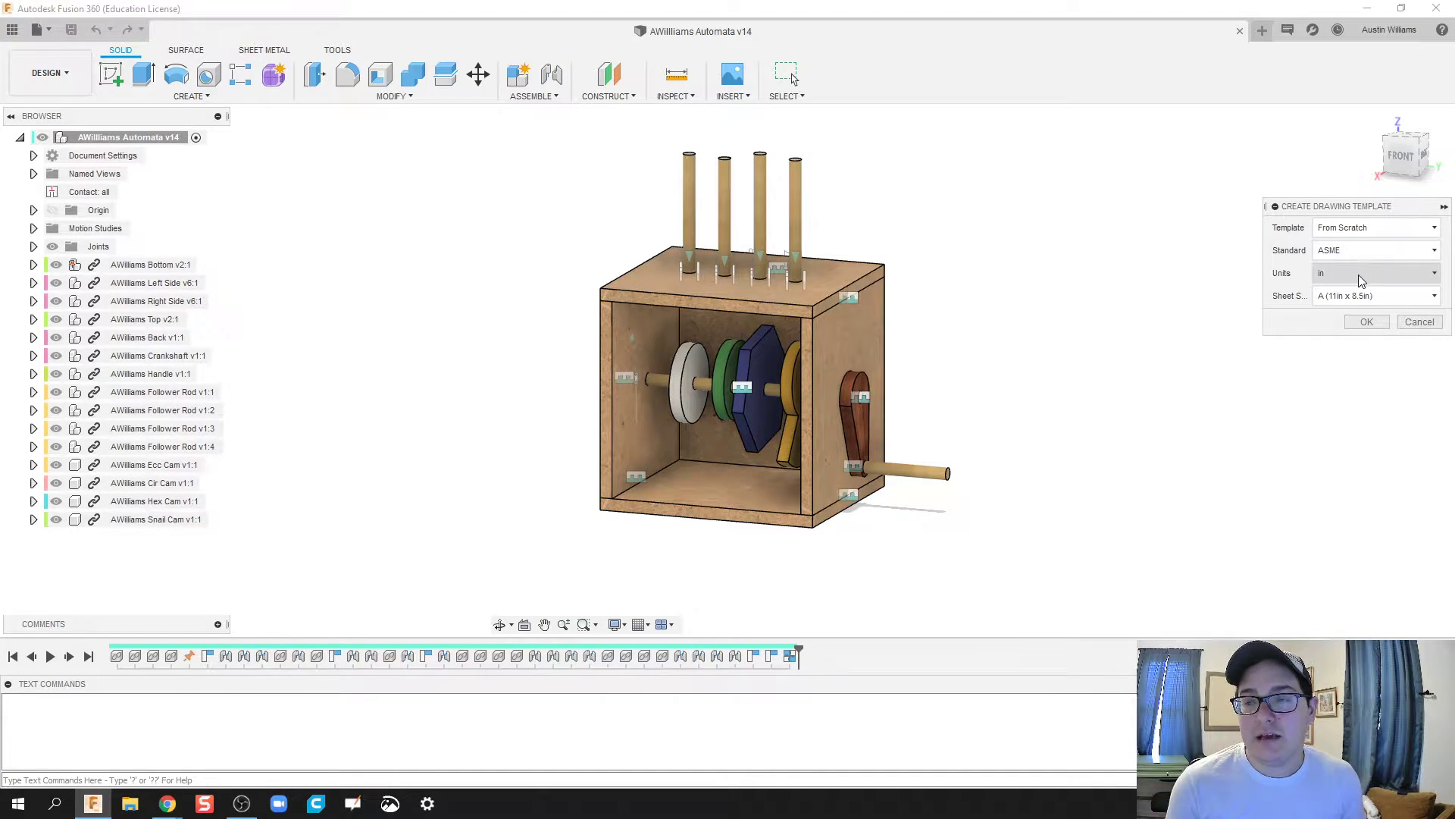
pyautogui.click(1358, 273)
pyautogui.click(1359, 280)
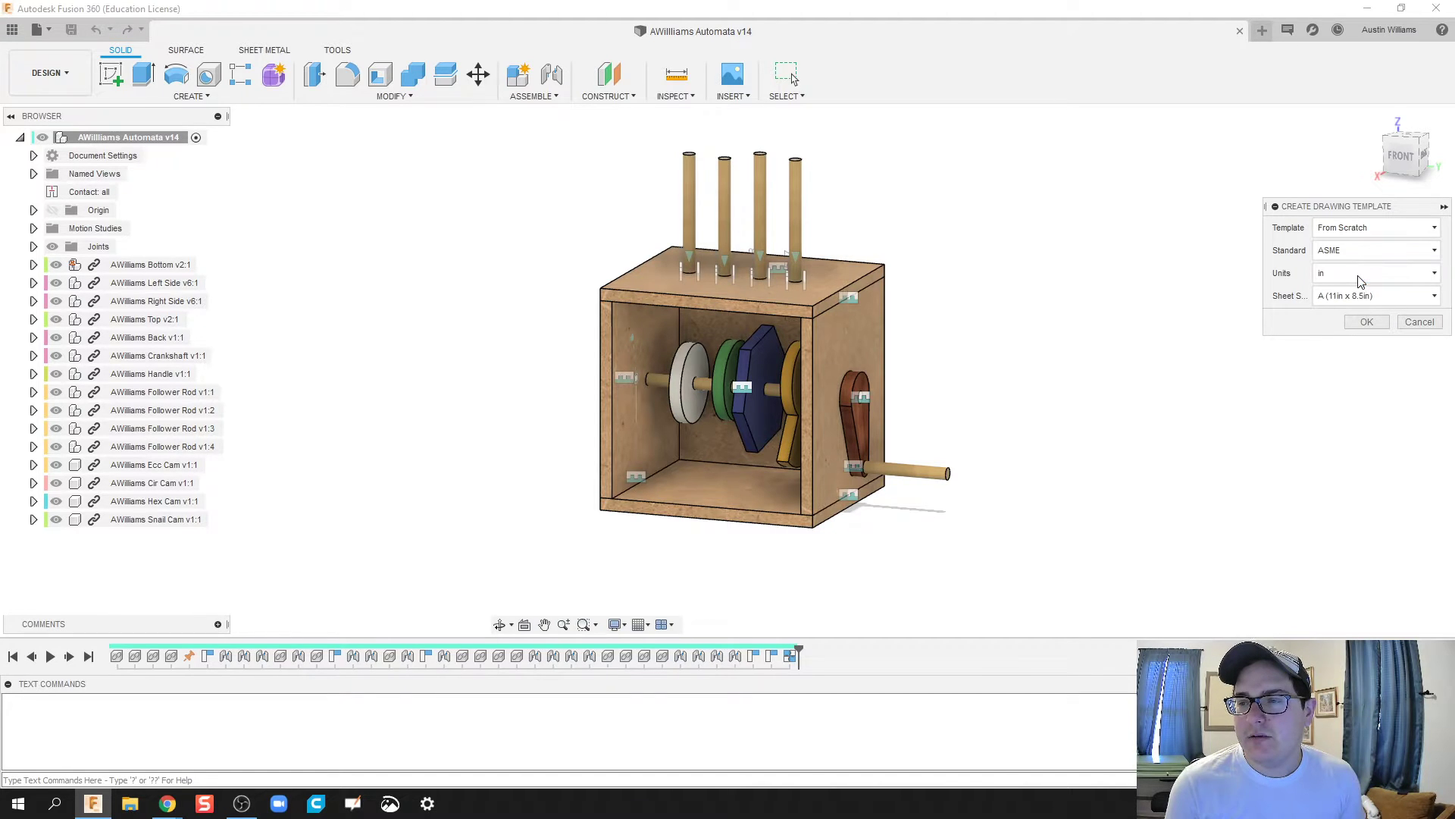
pyautogui.click(1359, 299)
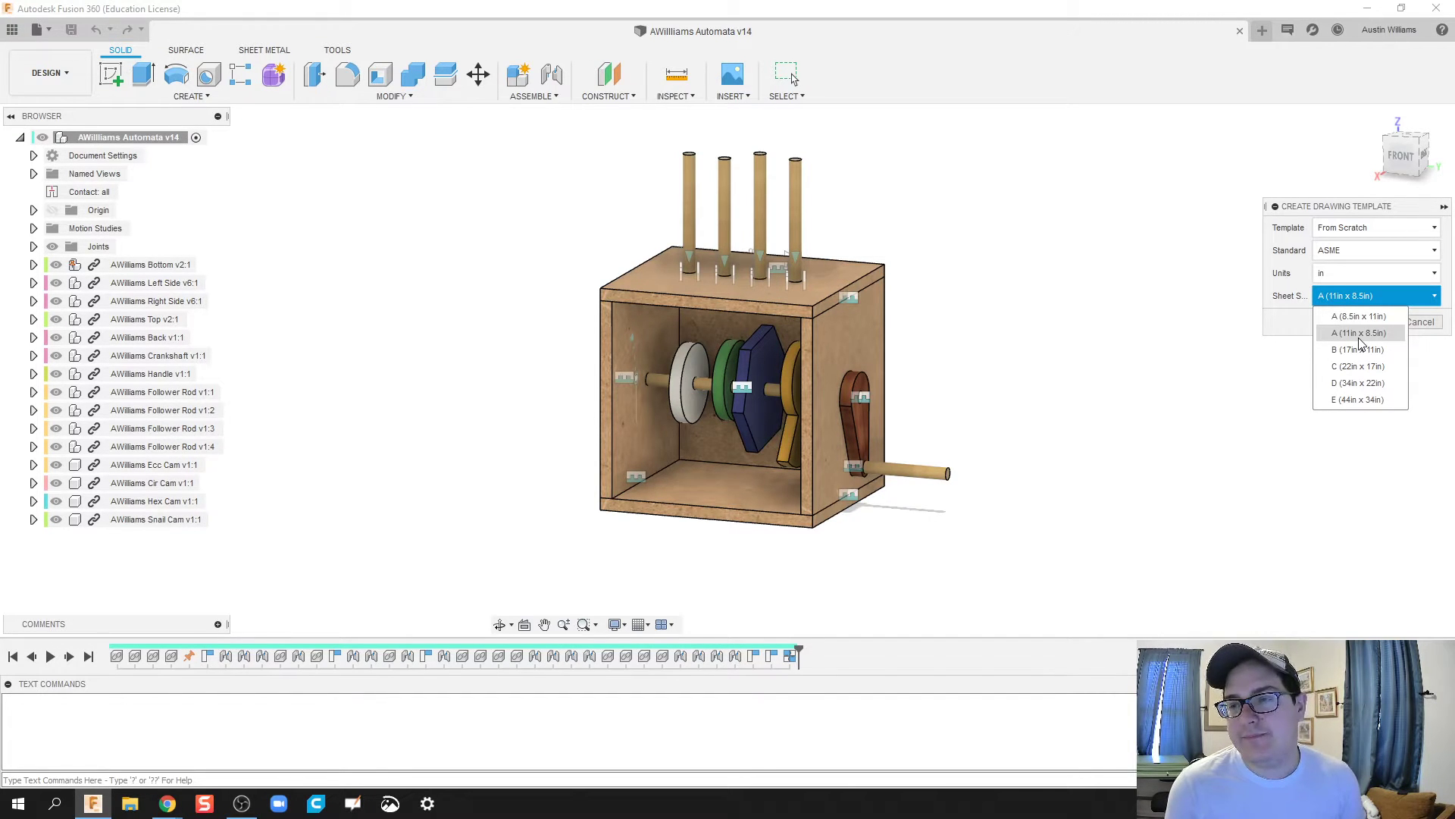
pyautogui.click(1358, 351)
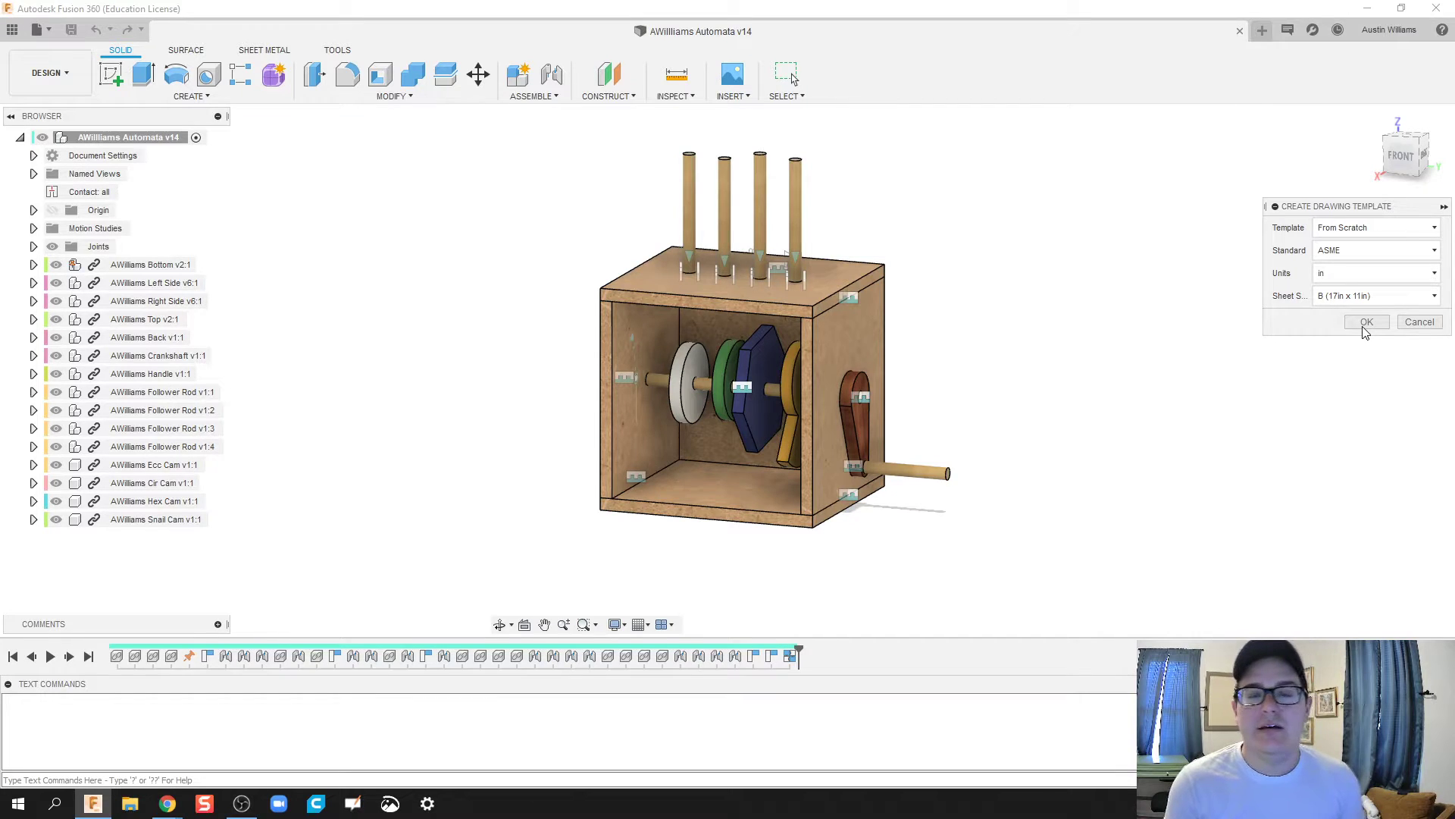
pyautogui.click(1364, 327)
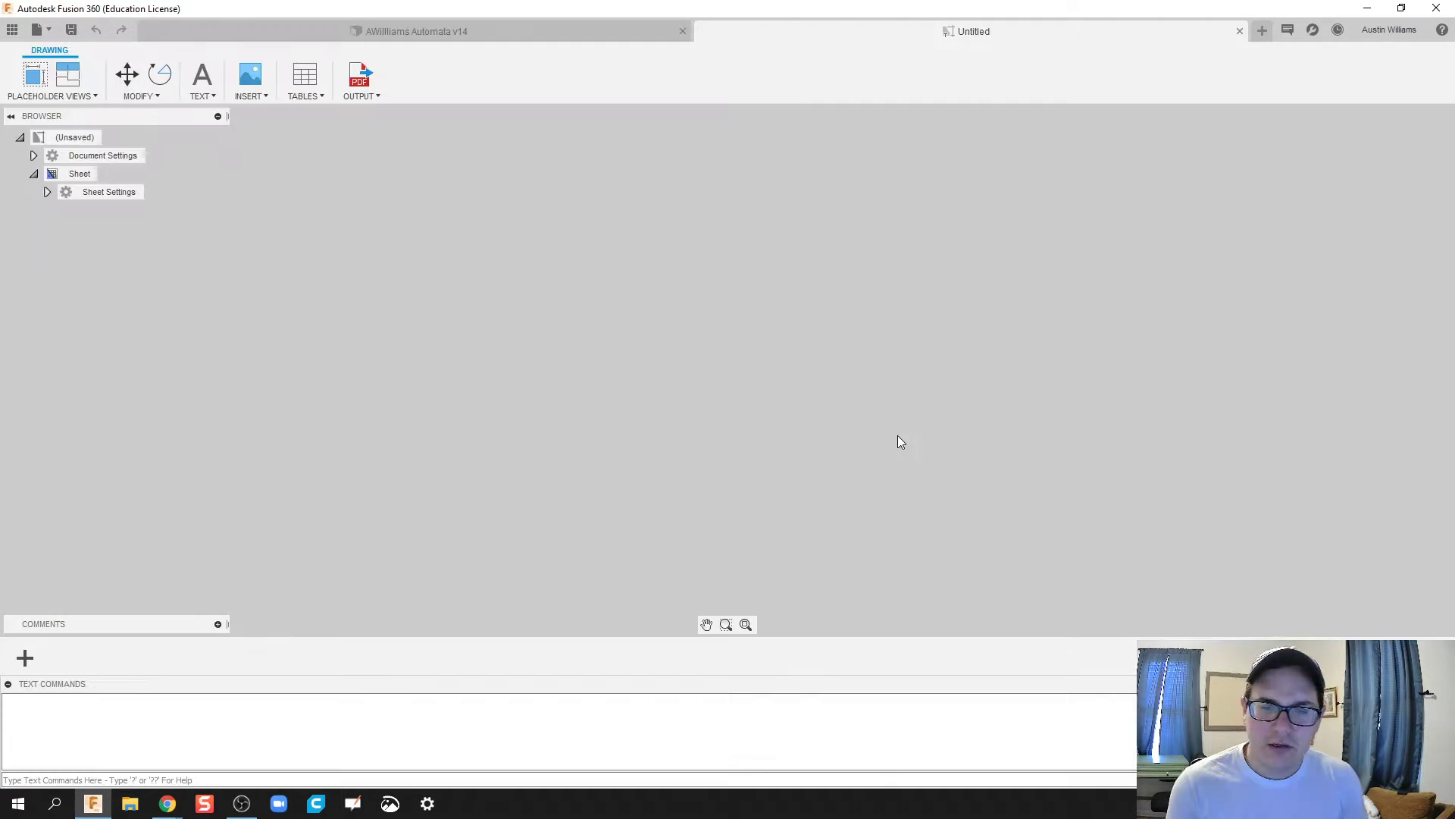
# Step: Zoom and pan to the new sheet's default title block and select it
pyautogui.scroll(3, 890, 464)
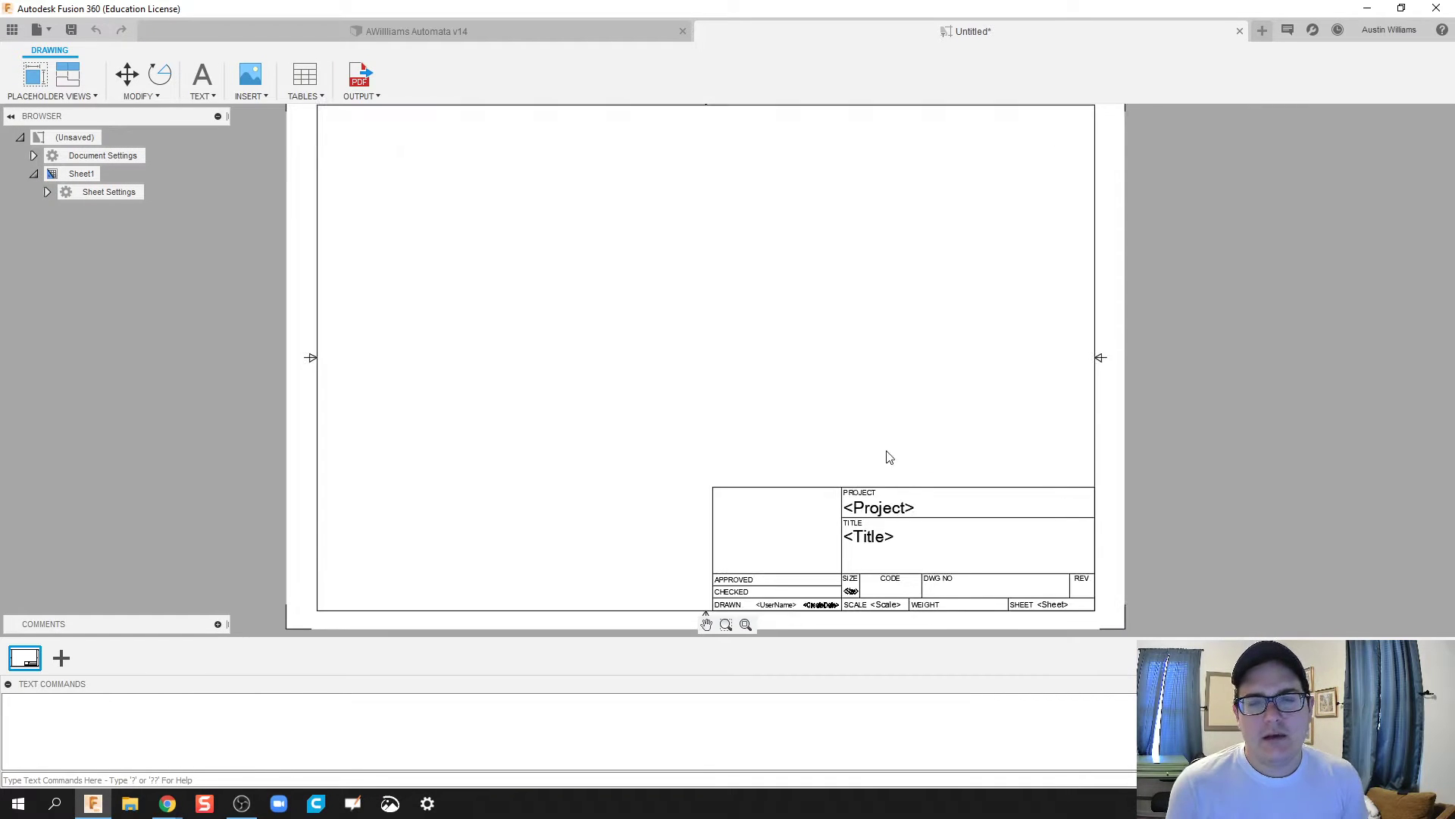
pyautogui.moveTo(889, 465); pyautogui.dragTo(813, 286, button='middle')
pyautogui.scroll(-3, 821, 321)
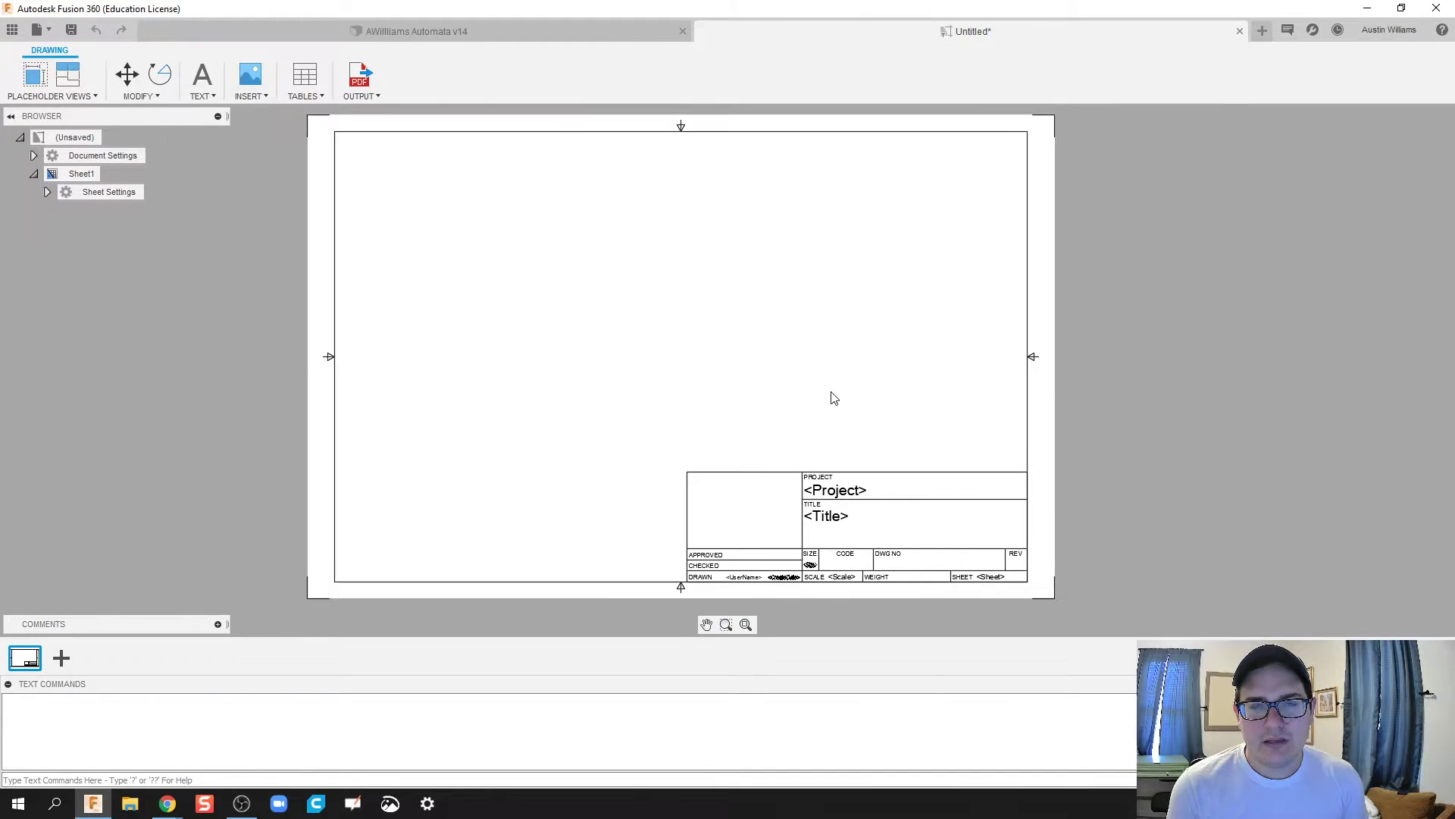
pyautogui.scroll(4, 857, 371)
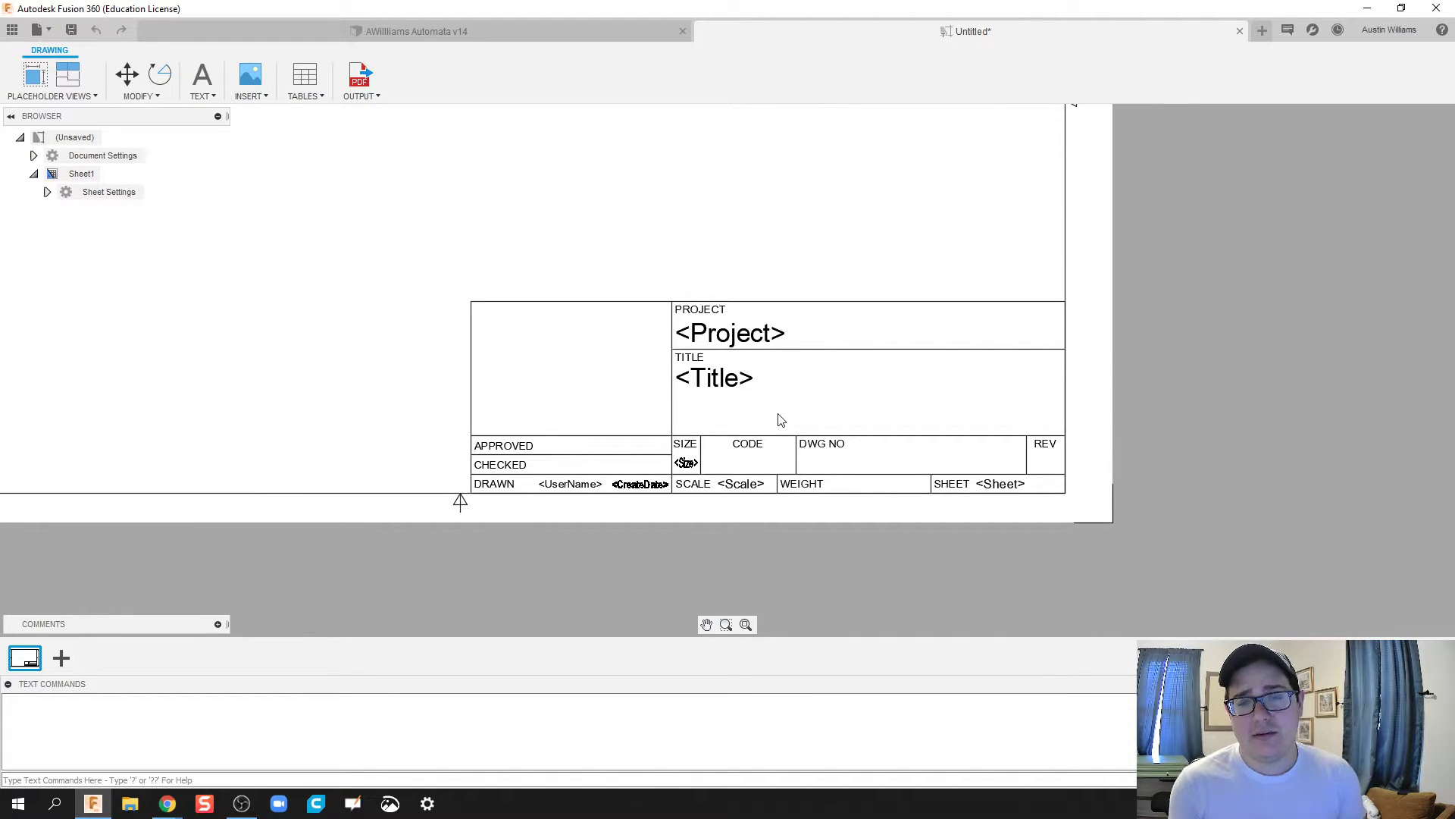
pyautogui.scroll(1, 781, 420)
pyautogui.scroll(1, 770, 432)
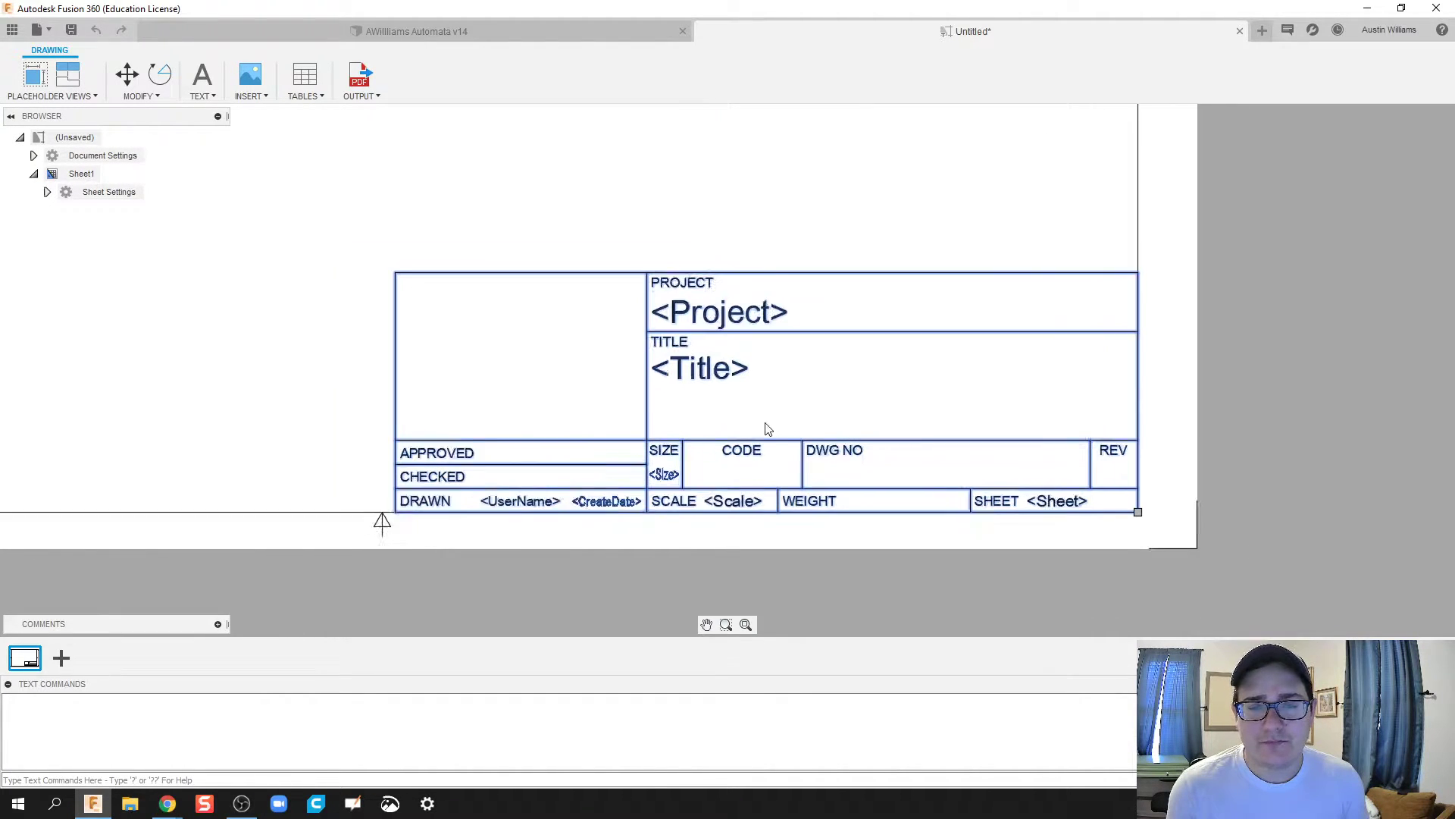
pyautogui.scroll(1, 762, 415)
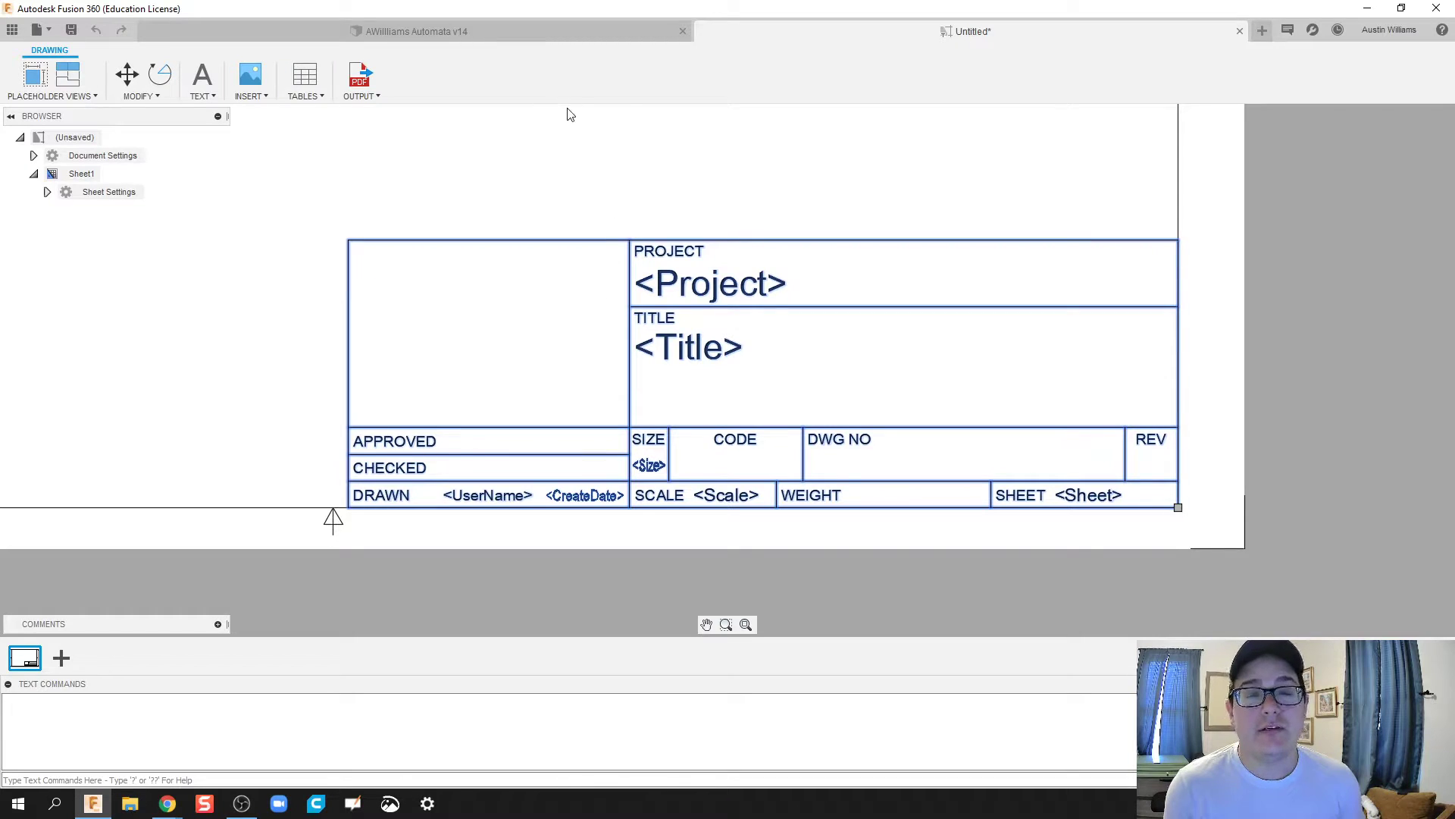
pyautogui.click(577, 247)
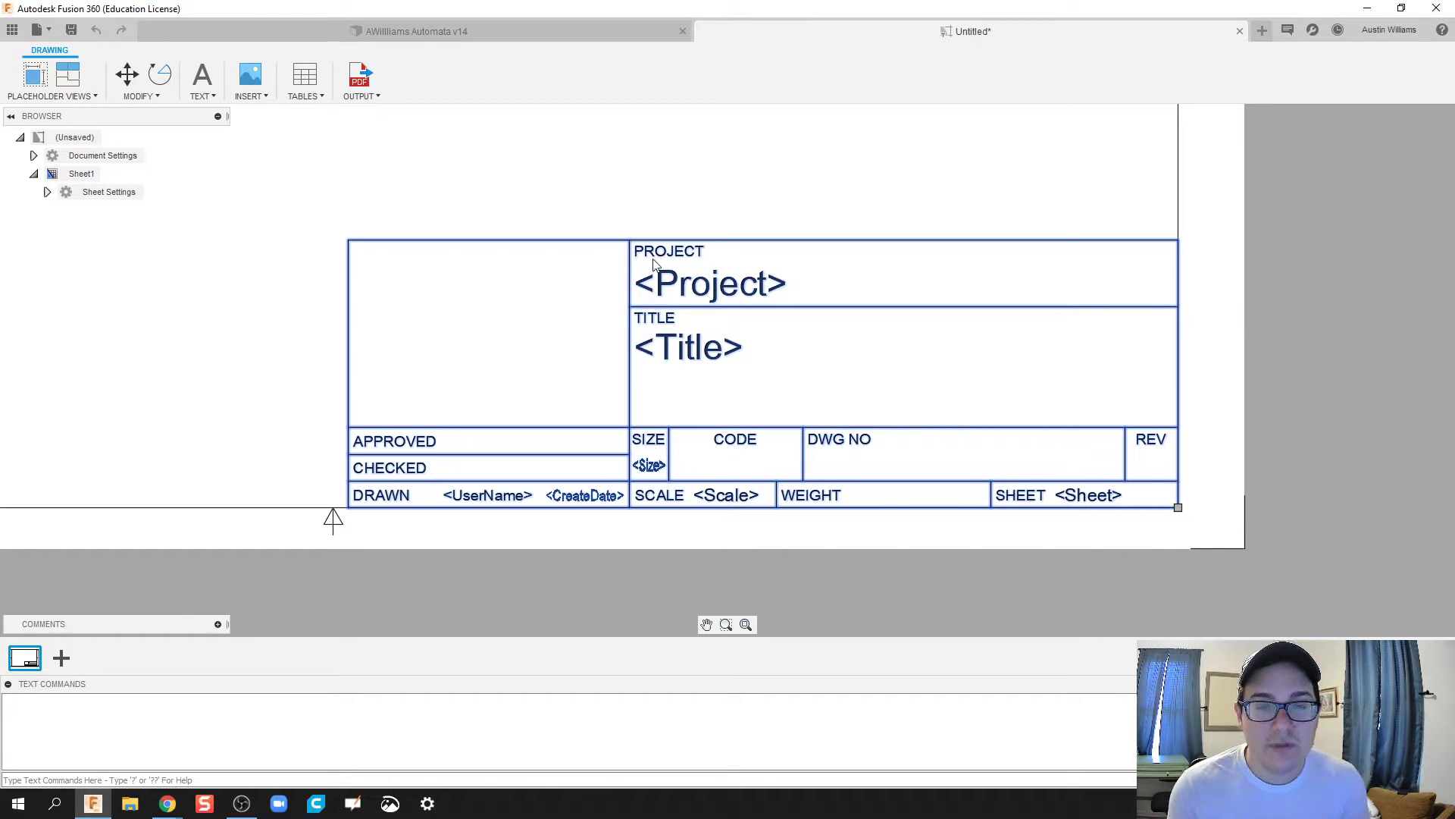
# Step: Create a new title block named 'Wes-Del Title Block' from the default and edit it
pyautogui.rightClick(630, 250)
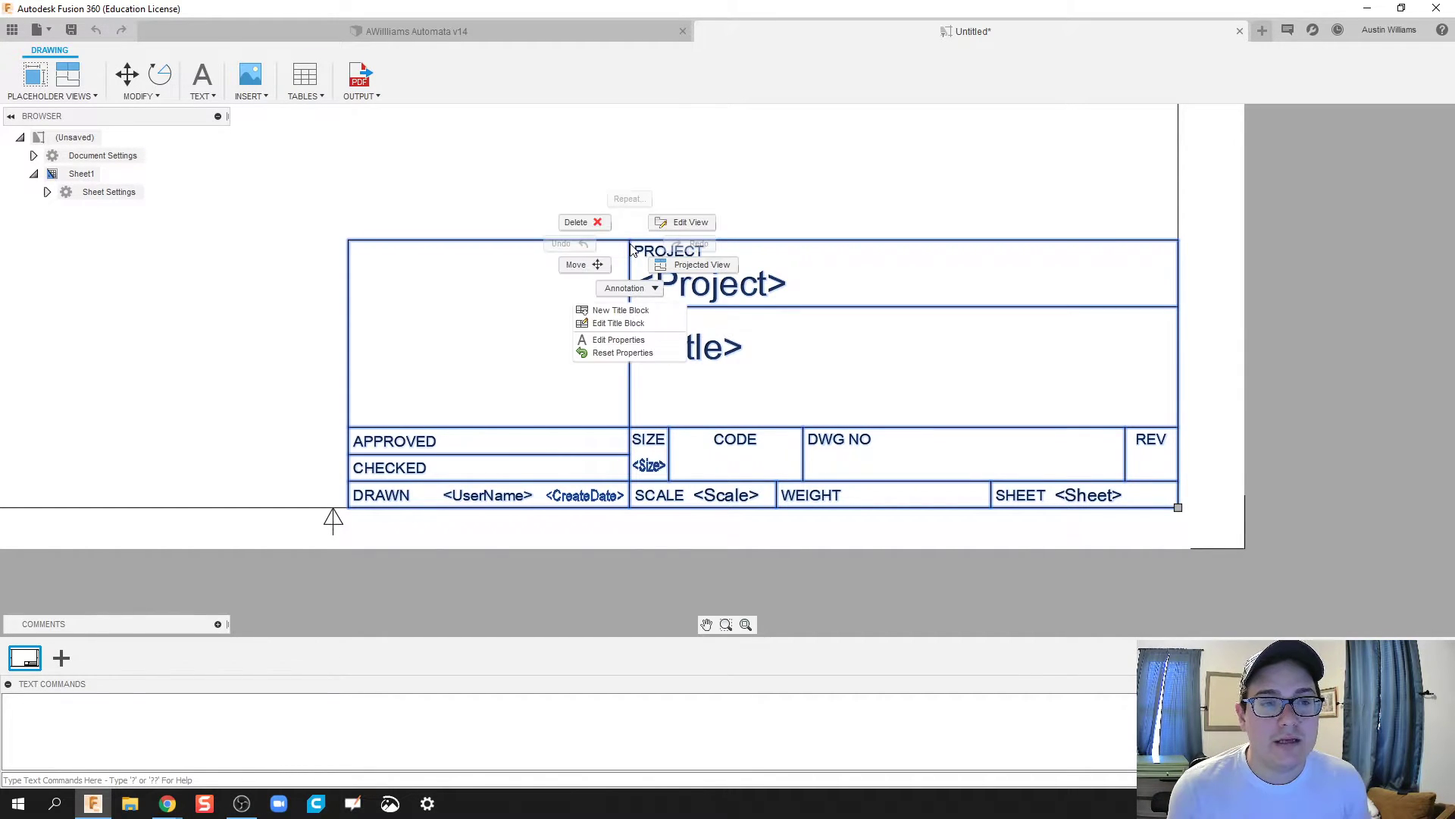
pyautogui.click(634, 323)
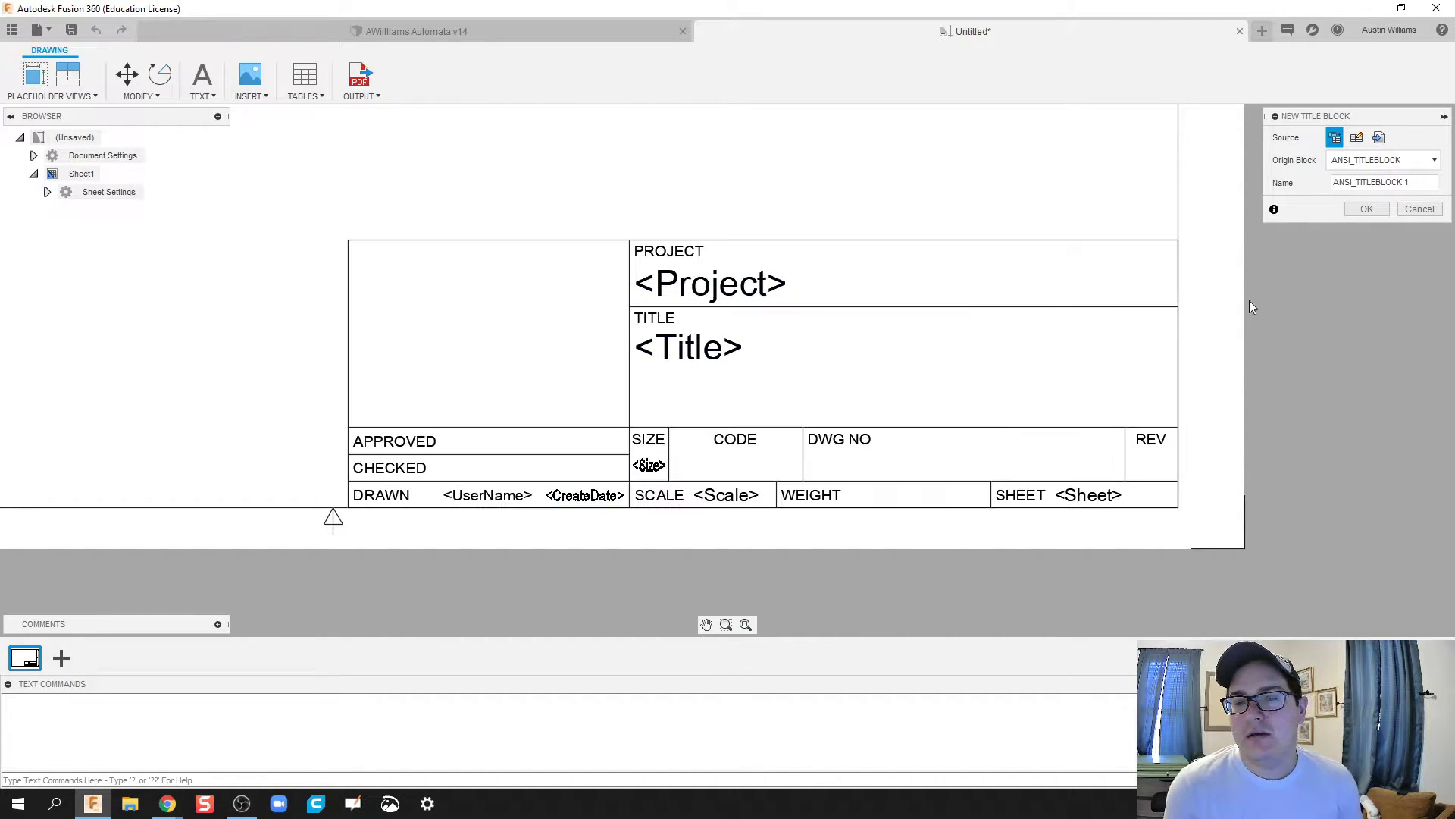
pyautogui.click(1419, 209)
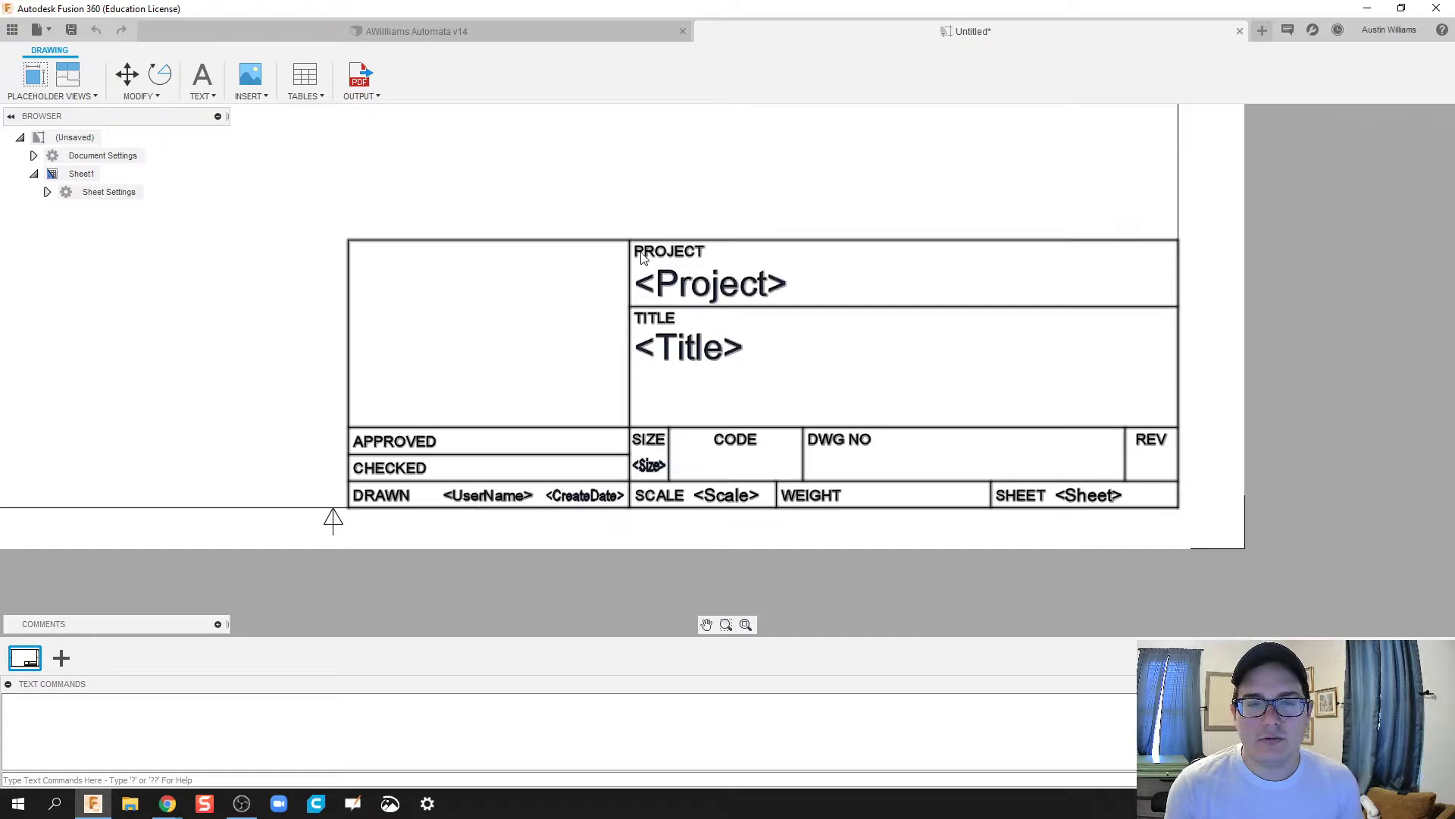
pyautogui.rightClick(631, 260)
pyautogui.click(616, 320)
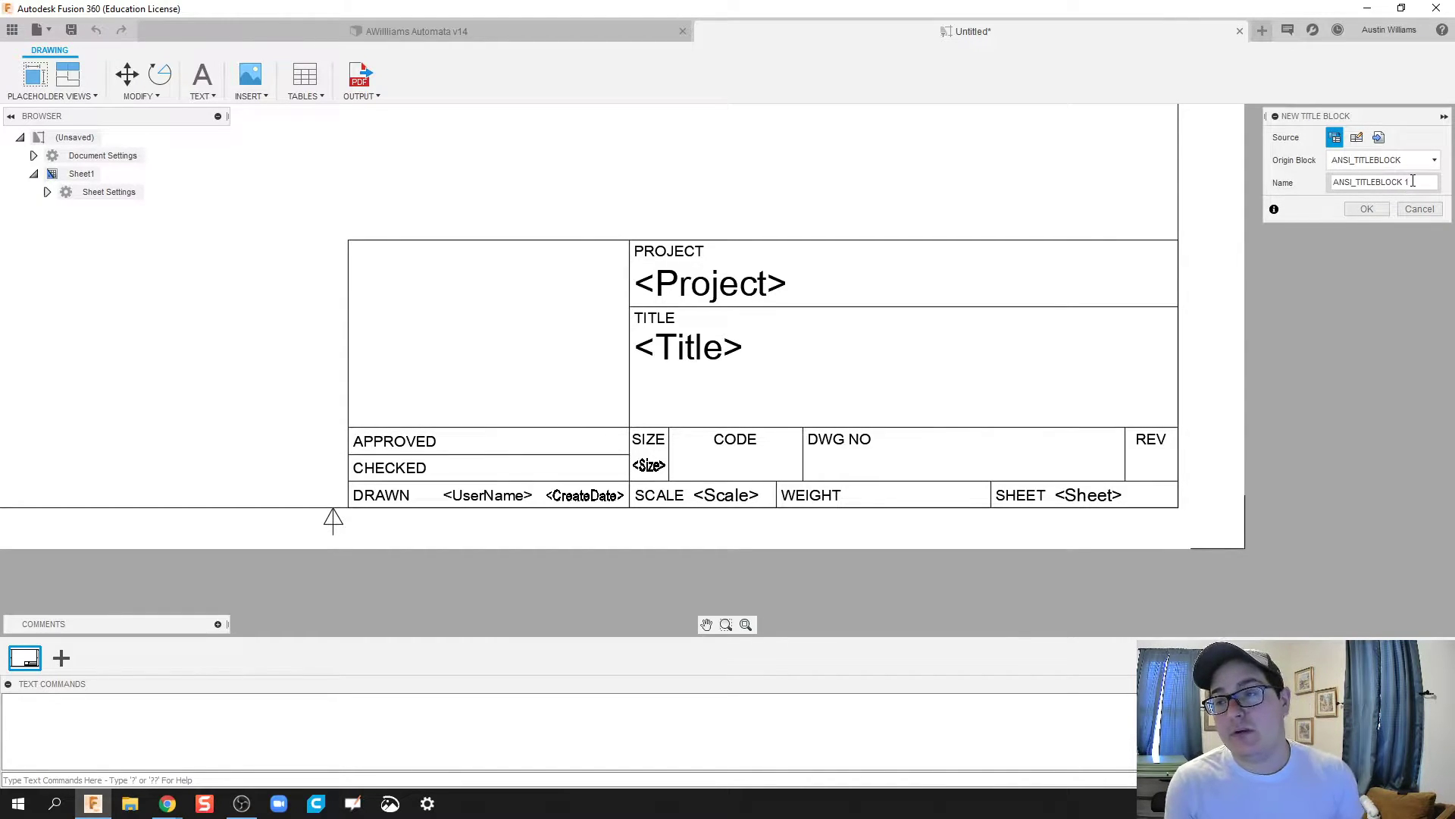
pyautogui.moveTo(1407, 185); pyautogui.dragTo(1283, 187)
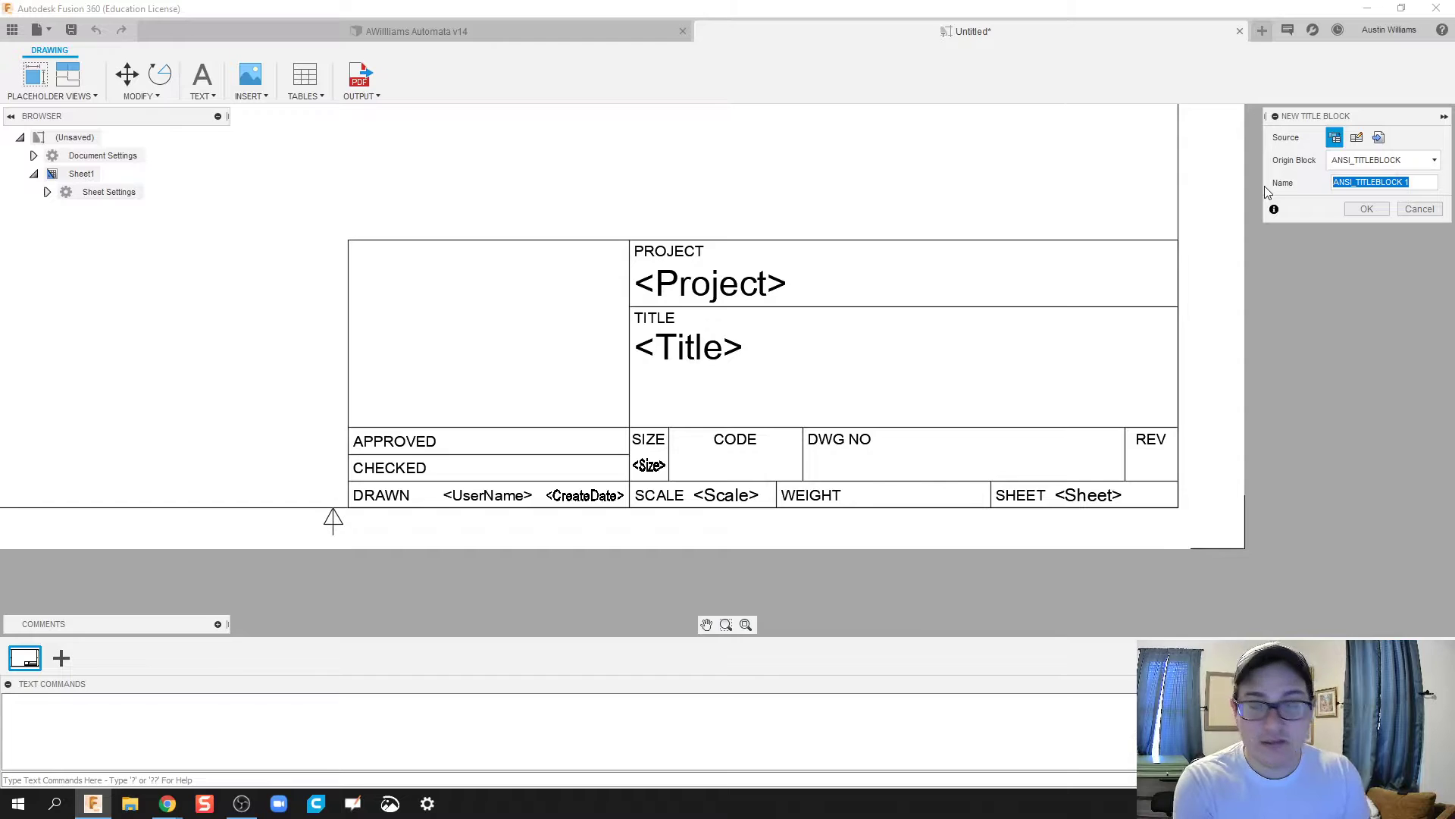
pyautogui.write('Wes-')
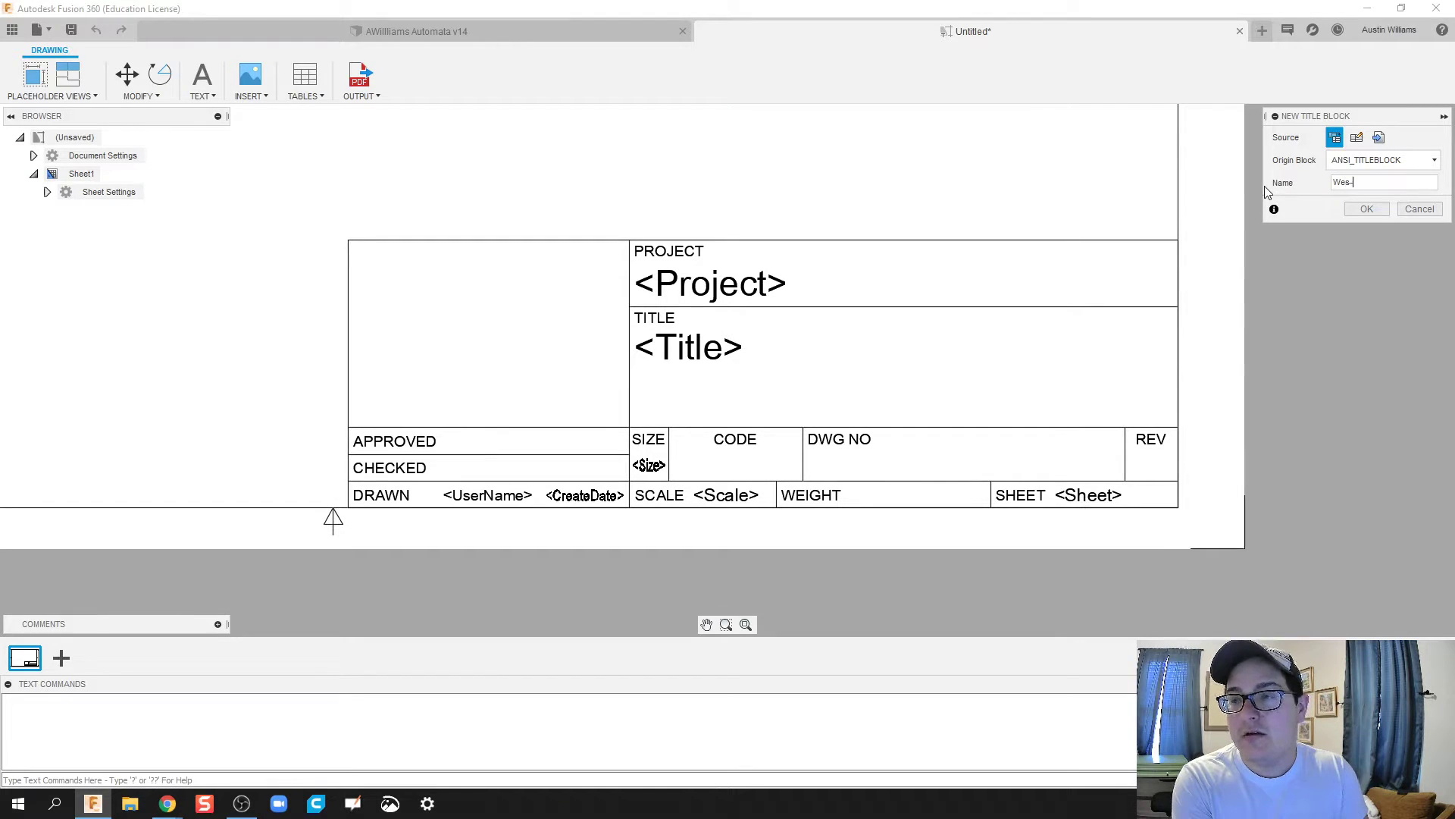
pyautogui.write('Del Title')
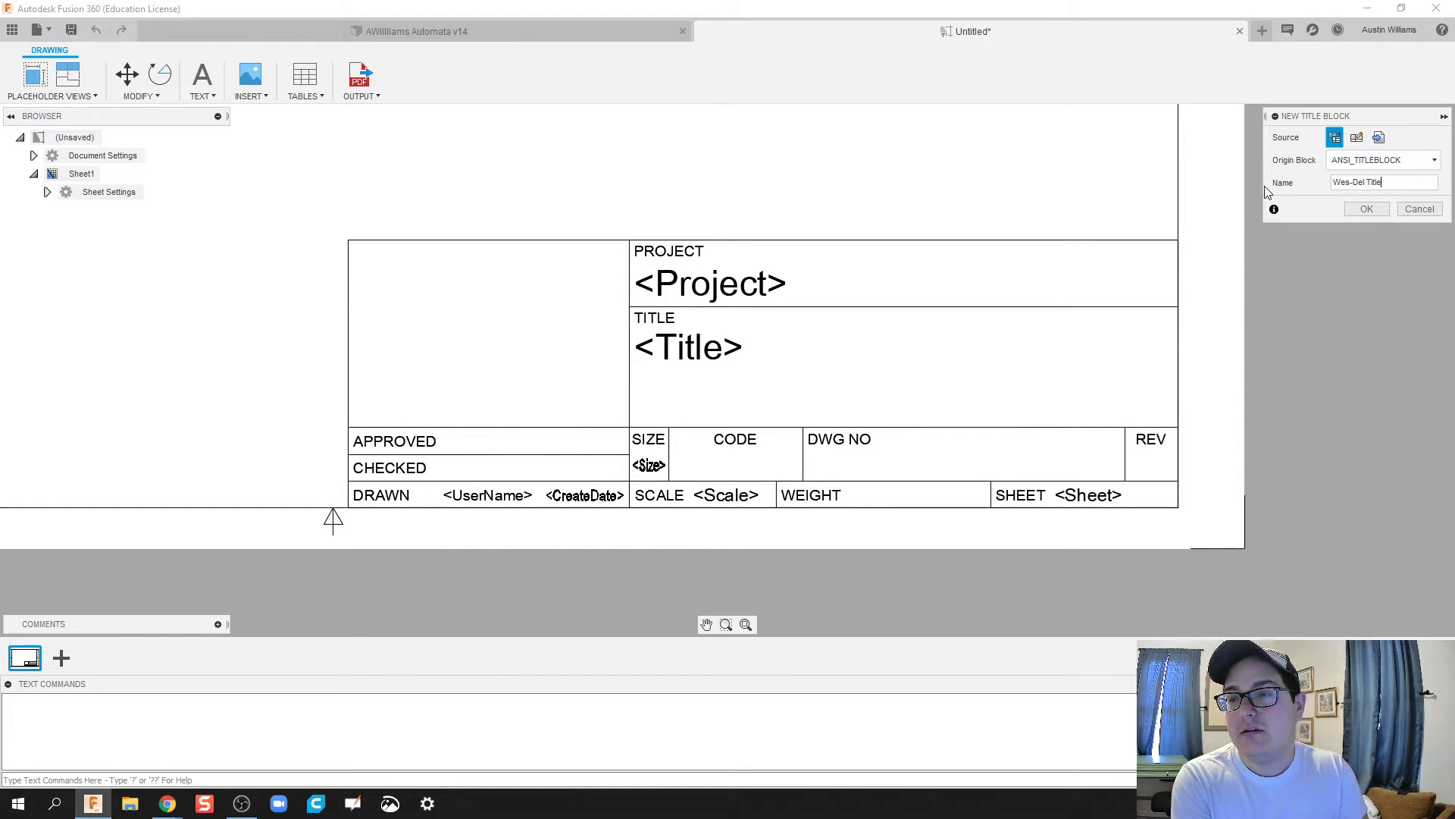
pyautogui.write(' Block')
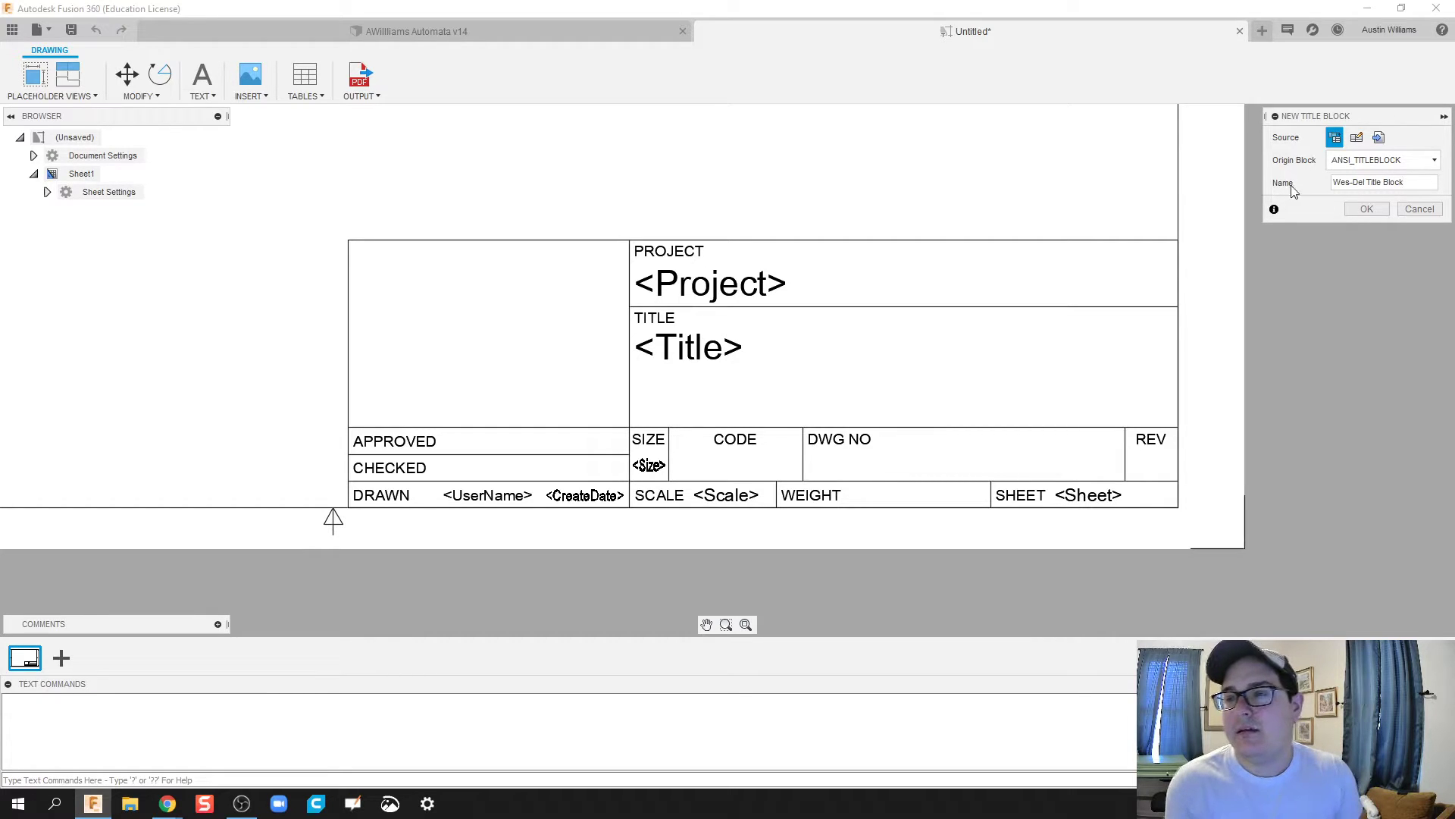
pyautogui.click(1366, 209)
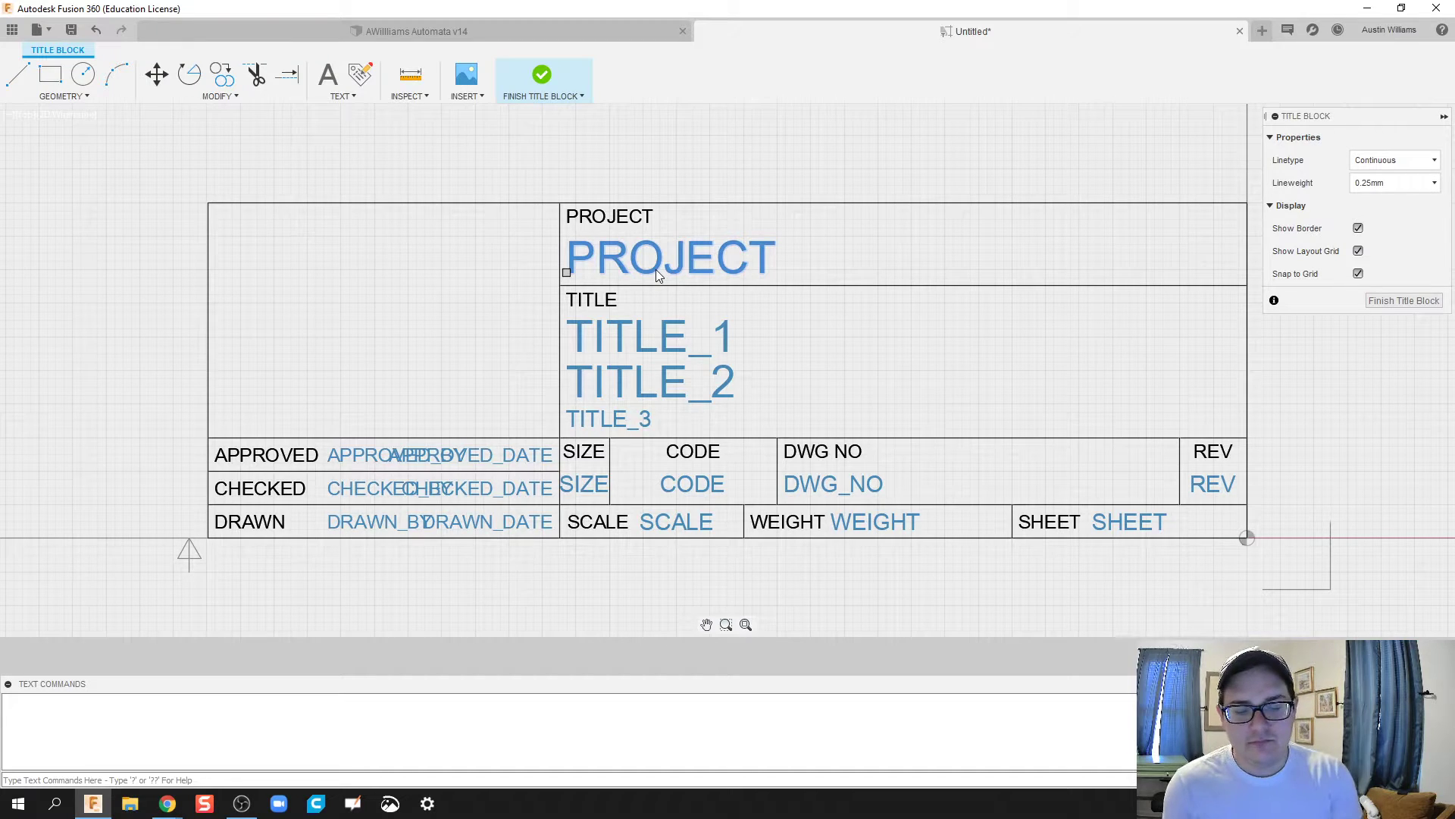
# Step: Delete the PROJECT label and its field
pyautogui.click(618, 256)
pyautogui.press('Delete')
pyautogui.click(610, 218)
pyautogui.press('Delete')
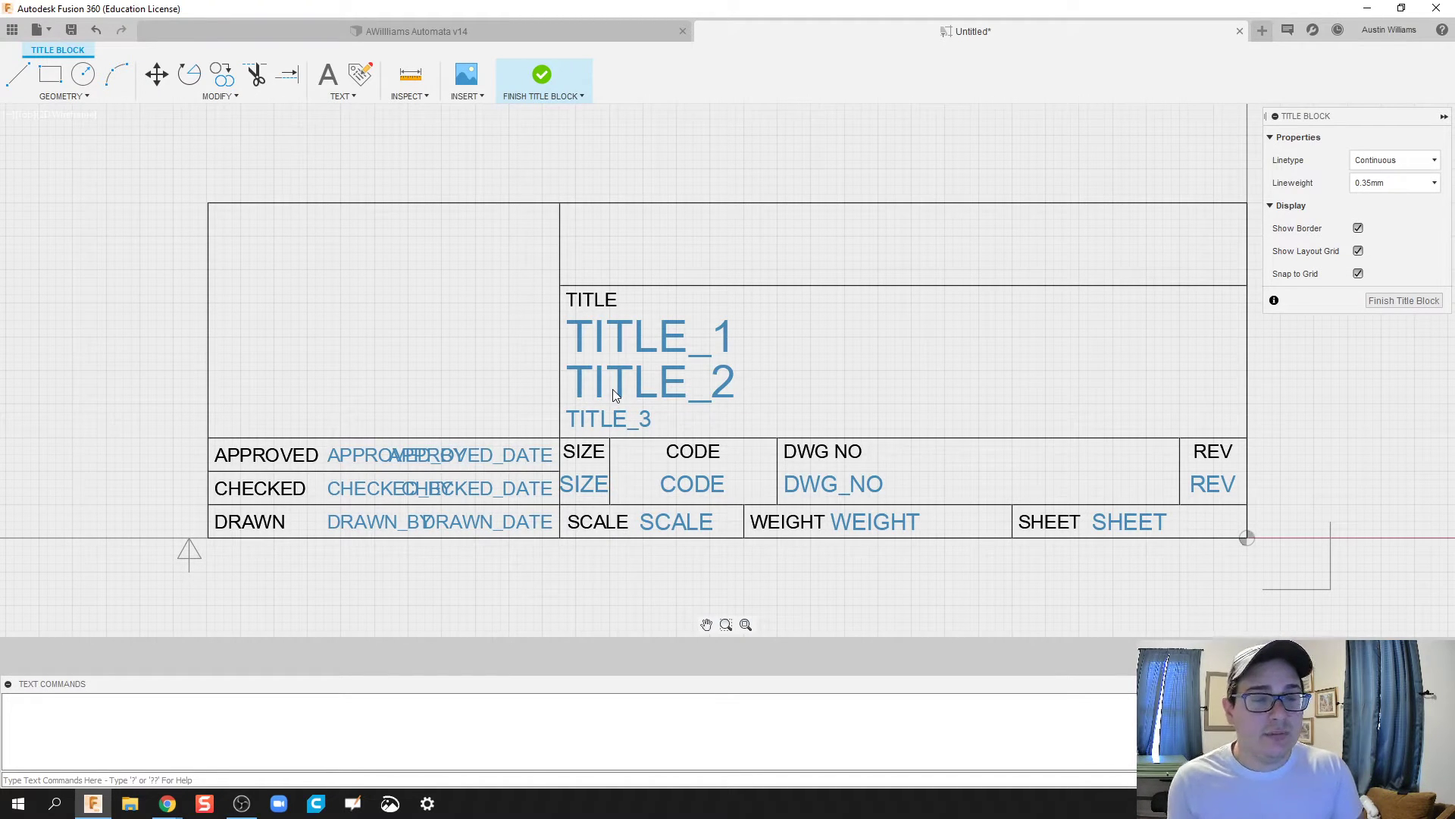
# Step: Delete the APPROVED and CHECKED labels with their name and date fields
pyautogui.click(352, 455)
pyautogui.press('Delete')
pyautogui.click(432, 454)
pyautogui.press('Delete')
pyautogui.click(265, 454)
pyautogui.press('Delete')
pyautogui.click(287, 494)
pyautogui.press('Delete')
pyautogui.click(357, 492)
pyautogui.press('Delete')
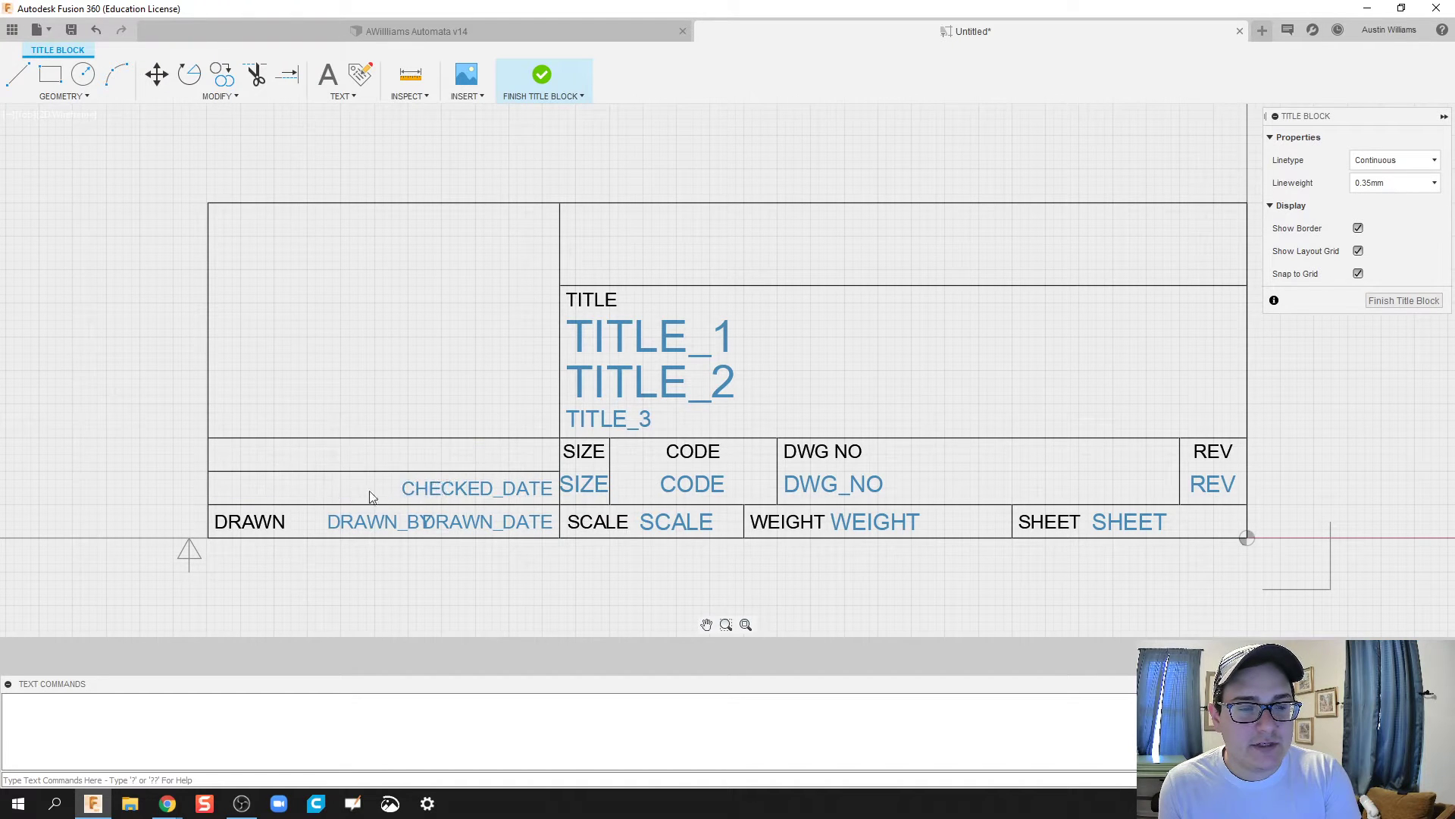
pyautogui.click(464, 494)
pyautogui.press('Delete')
# Step: Delete the SCALE and WEIGHT labels and fields from the bottom row
pyautogui.click(383, 526)
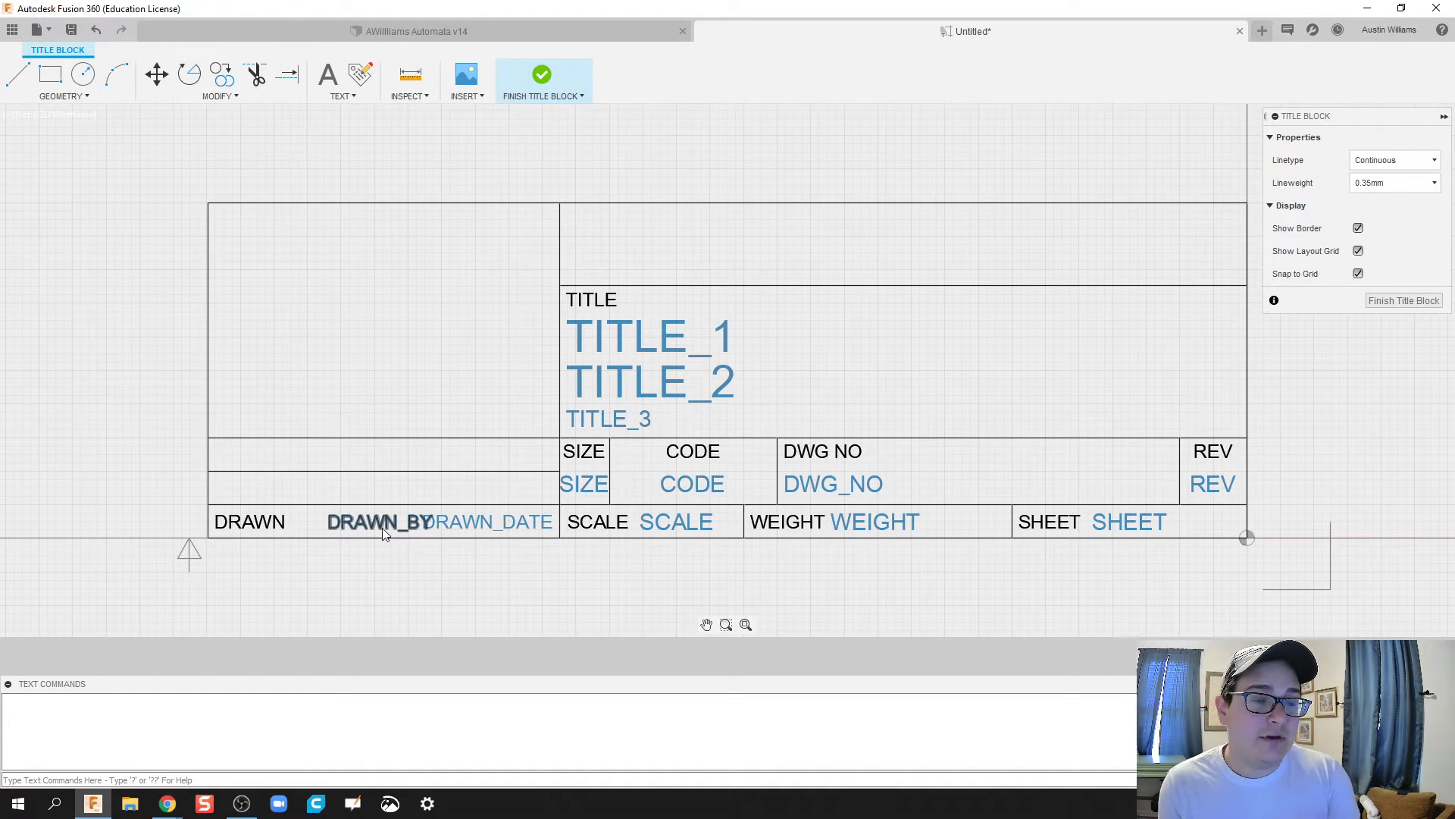
pyautogui.click(470, 525)
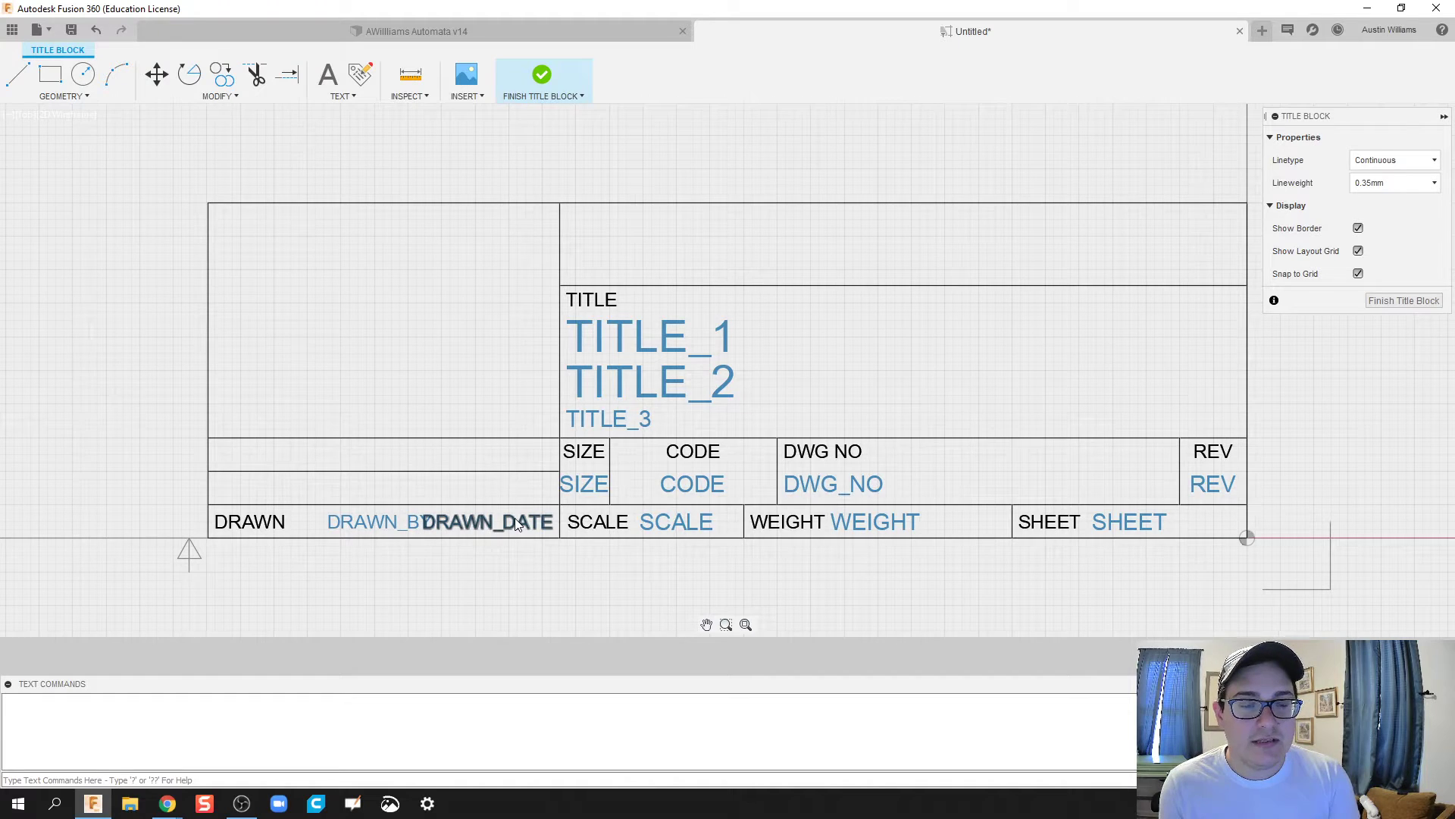
pyautogui.click(610, 525)
pyautogui.press('Delete')
pyautogui.click(689, 523)
pyautogui.press('Delete')
pyautogui.click(789, 521)
pyautogui.press('Delete')
pyautogui.click(881, 533)
pyautogui.press('Delete')
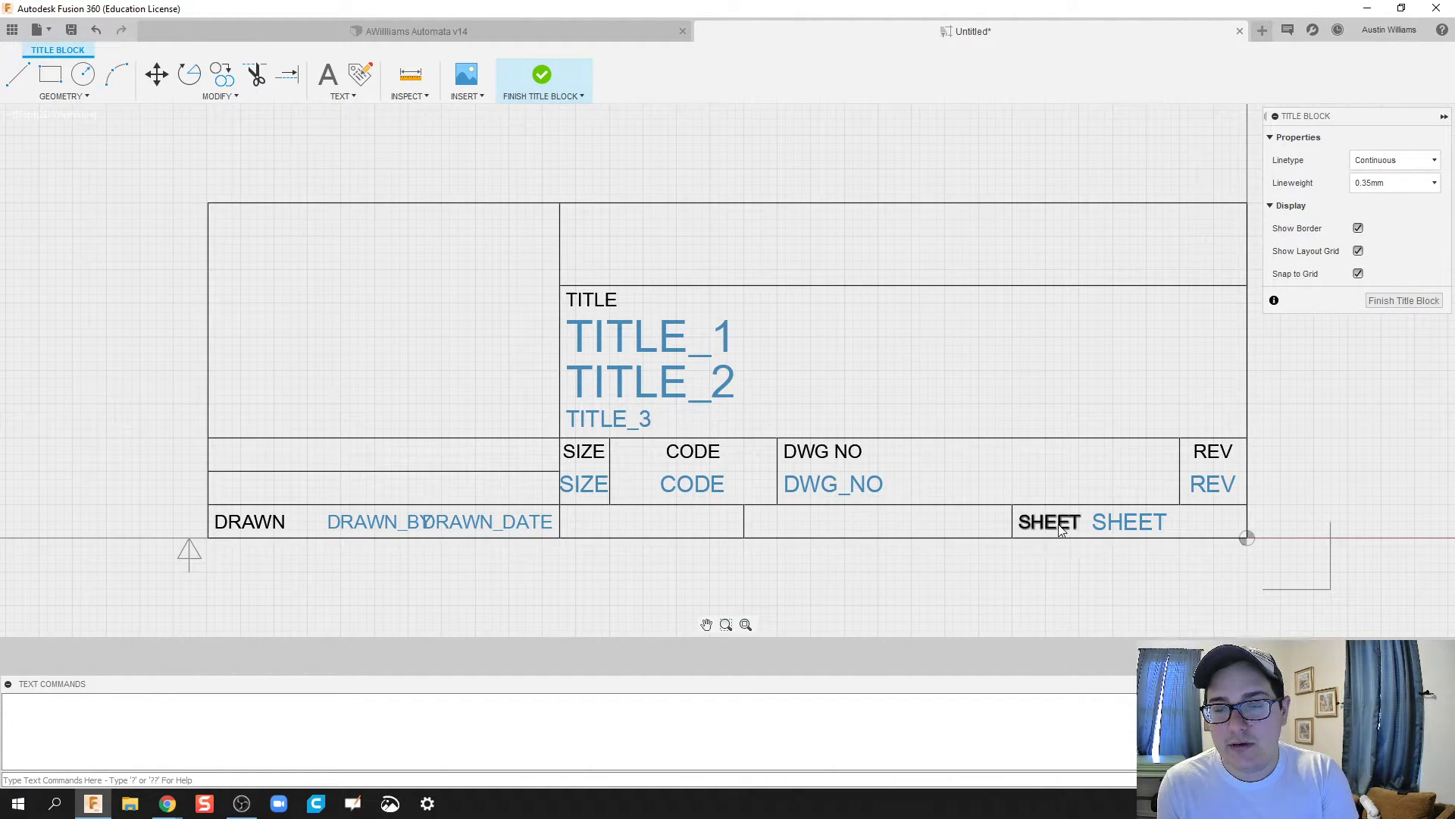
pyautogui.click(1033, 523)
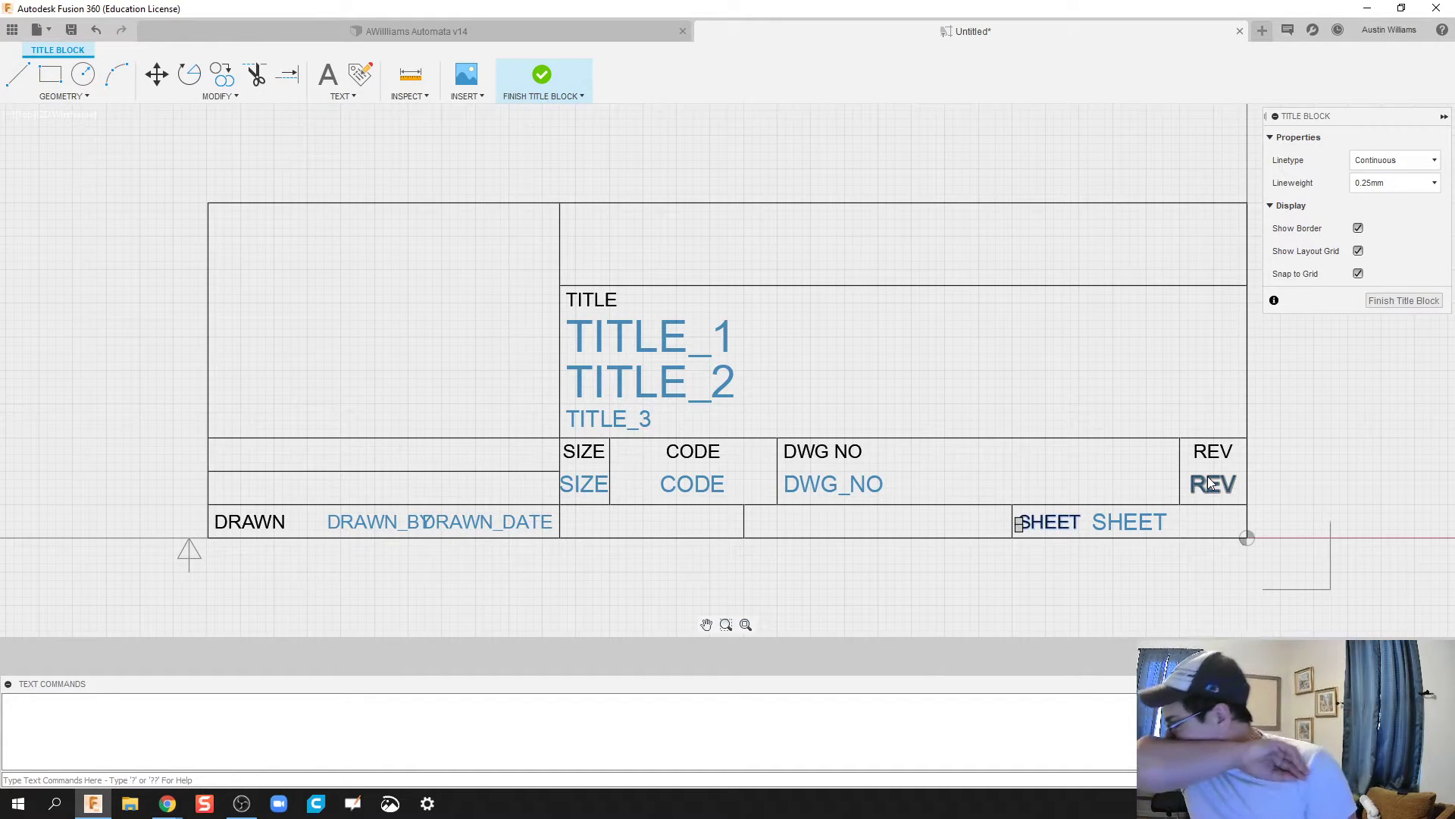
# Step: Delete the SIZE and CODE labels and fields
pyautogui.click(588, 462)
pyautogui.press('Delete')
pyautogui.click(584, 485)
pyautogui.press('Delete')
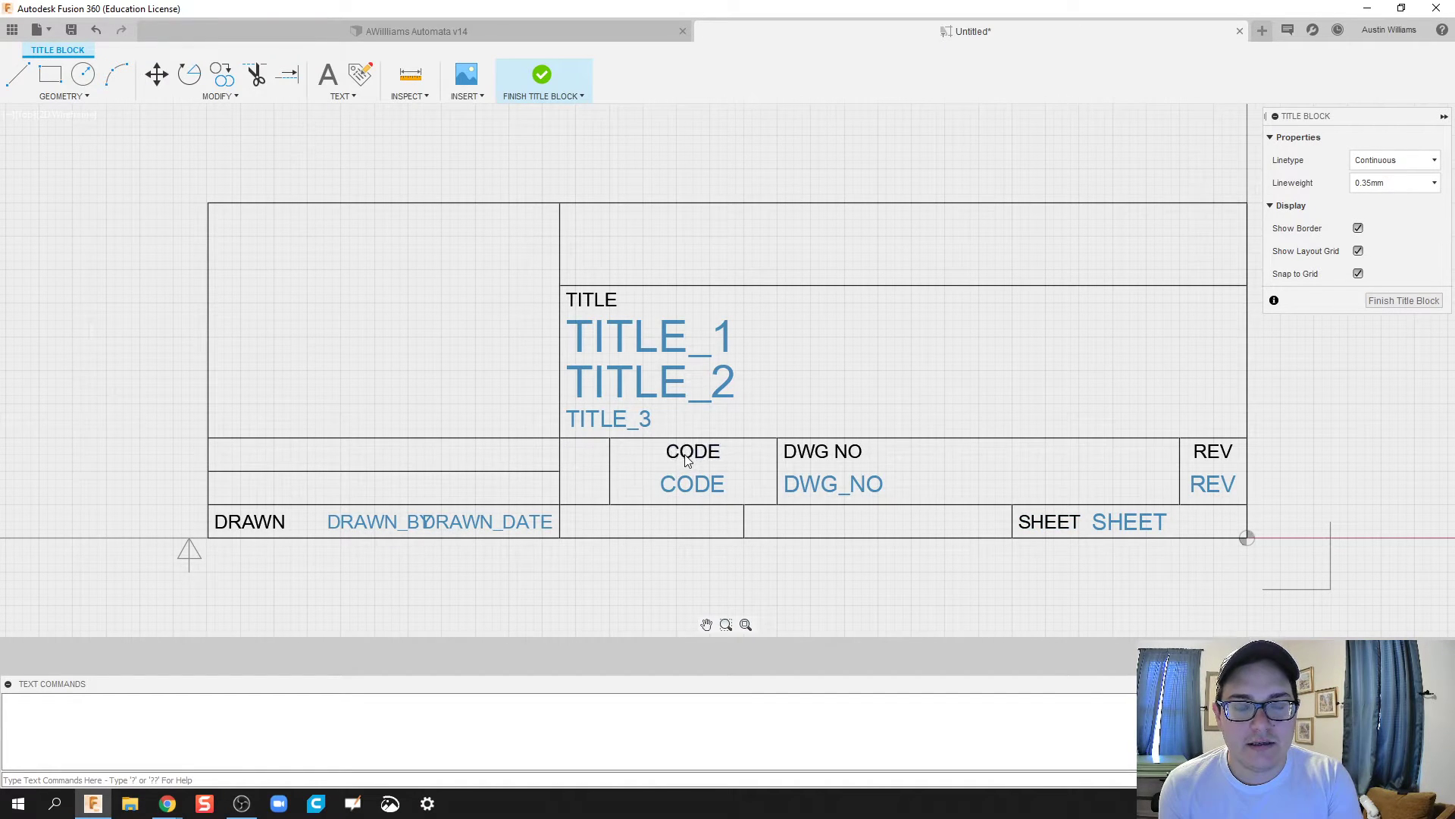
pyautogui.press('Delete')
pyautogui.click(682, 484)
pyautogui.press('Delete')
# Step: Delete the DWG NO and REV labels and fields
pyautogui.click(823, 452)
pyautogui.press('Delete')
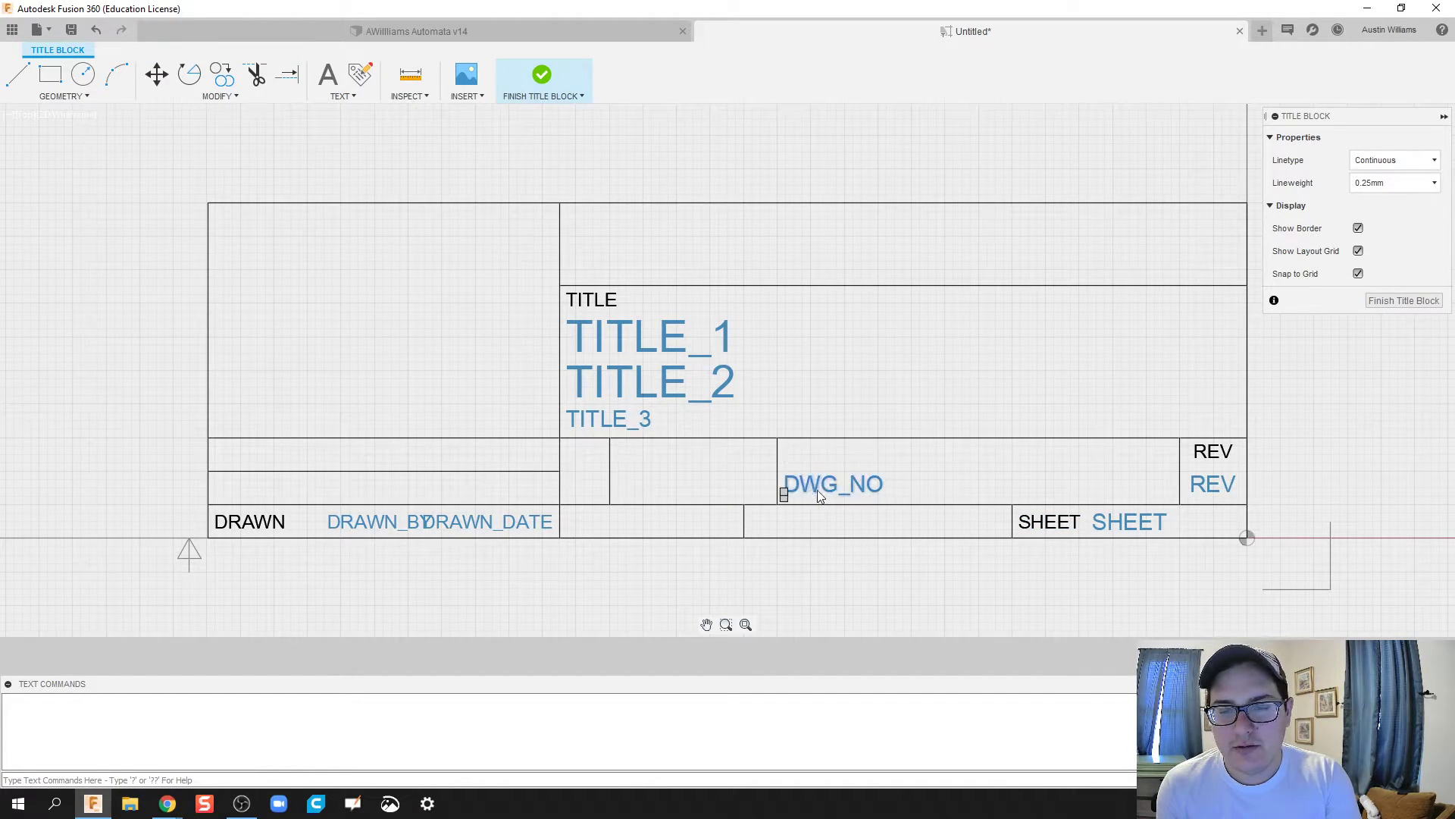
pyautogui.click(808, 486)
pyautogui.press('Delete')
pyautogui.click(1213, 452)
pyautogui.press('Delete')
pyautogui.click(1209, 485)
pyautogui.press('Delete')
# Step: Delete the TITLE_3 and TITLE_2 fields
pyautogui.click(624, 420)
pyautogui.press('Delete')
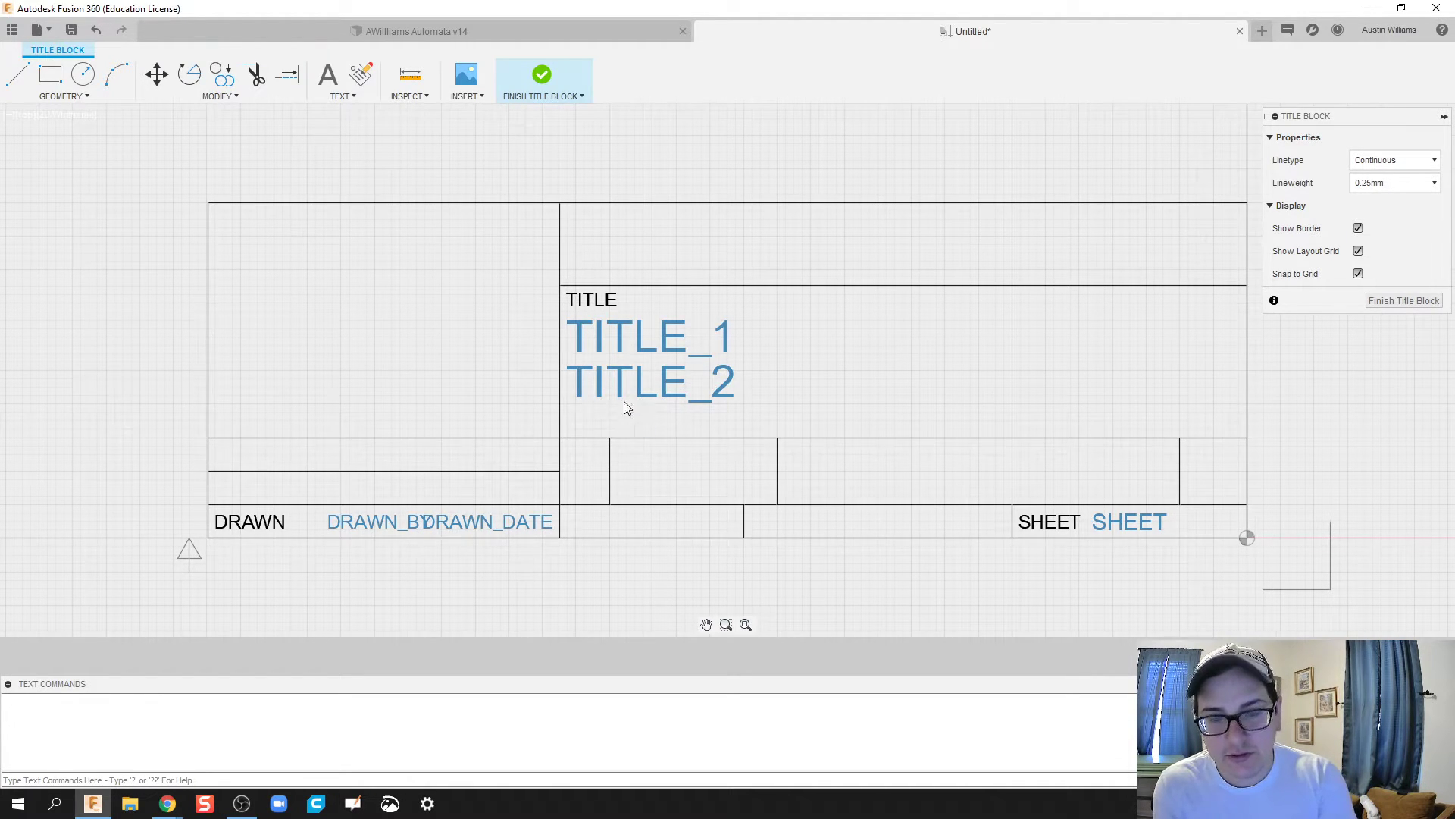
pyautogui.click(625, 390)
pyautogui.press('Delete')
# Step: Move TITLE_1 lower in its cell and place the TITLE label just above it
pyautogui.click(610, 327)
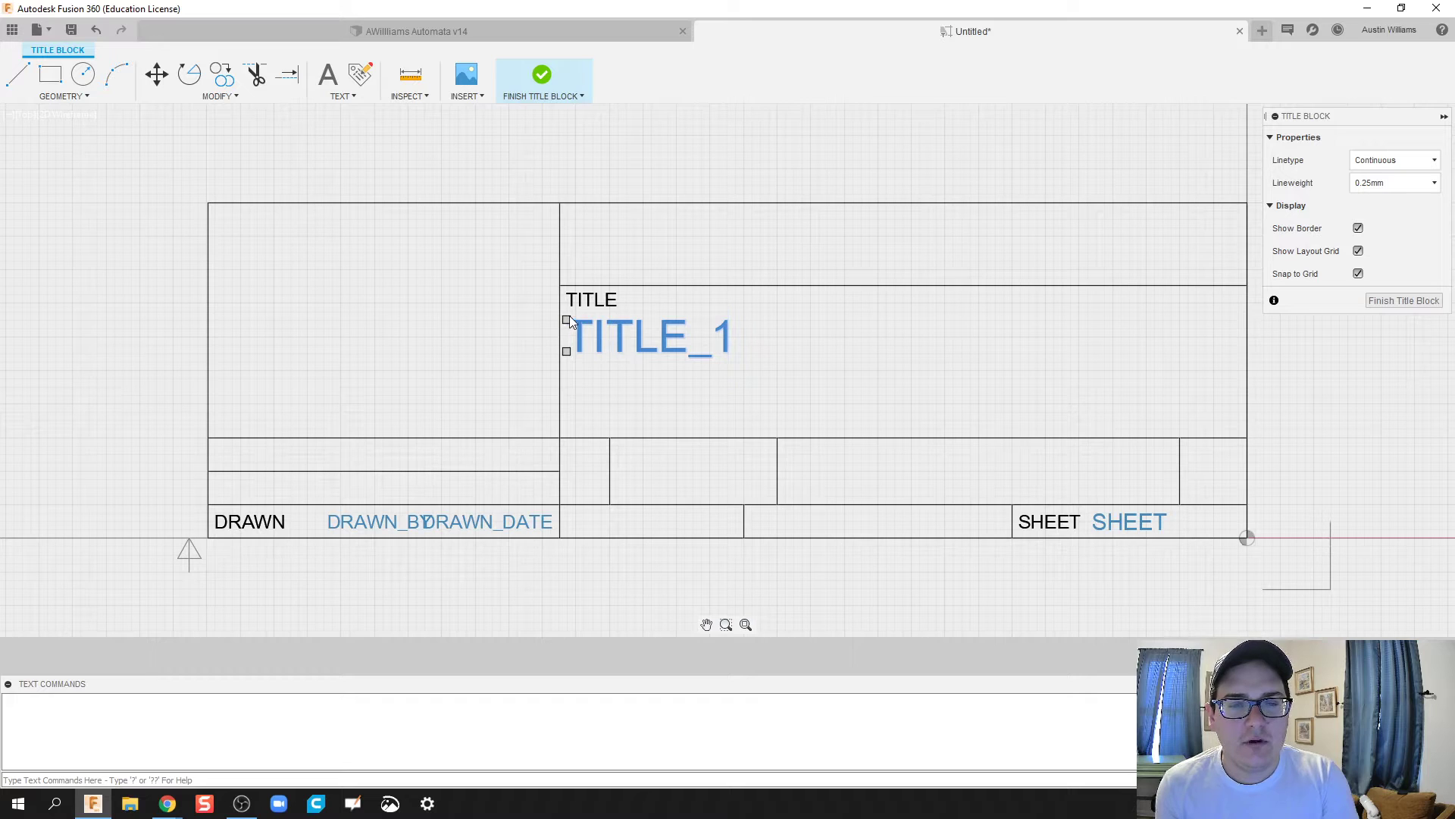
pyautogui.click(573, 360)
pyautogui.click(567, 385)
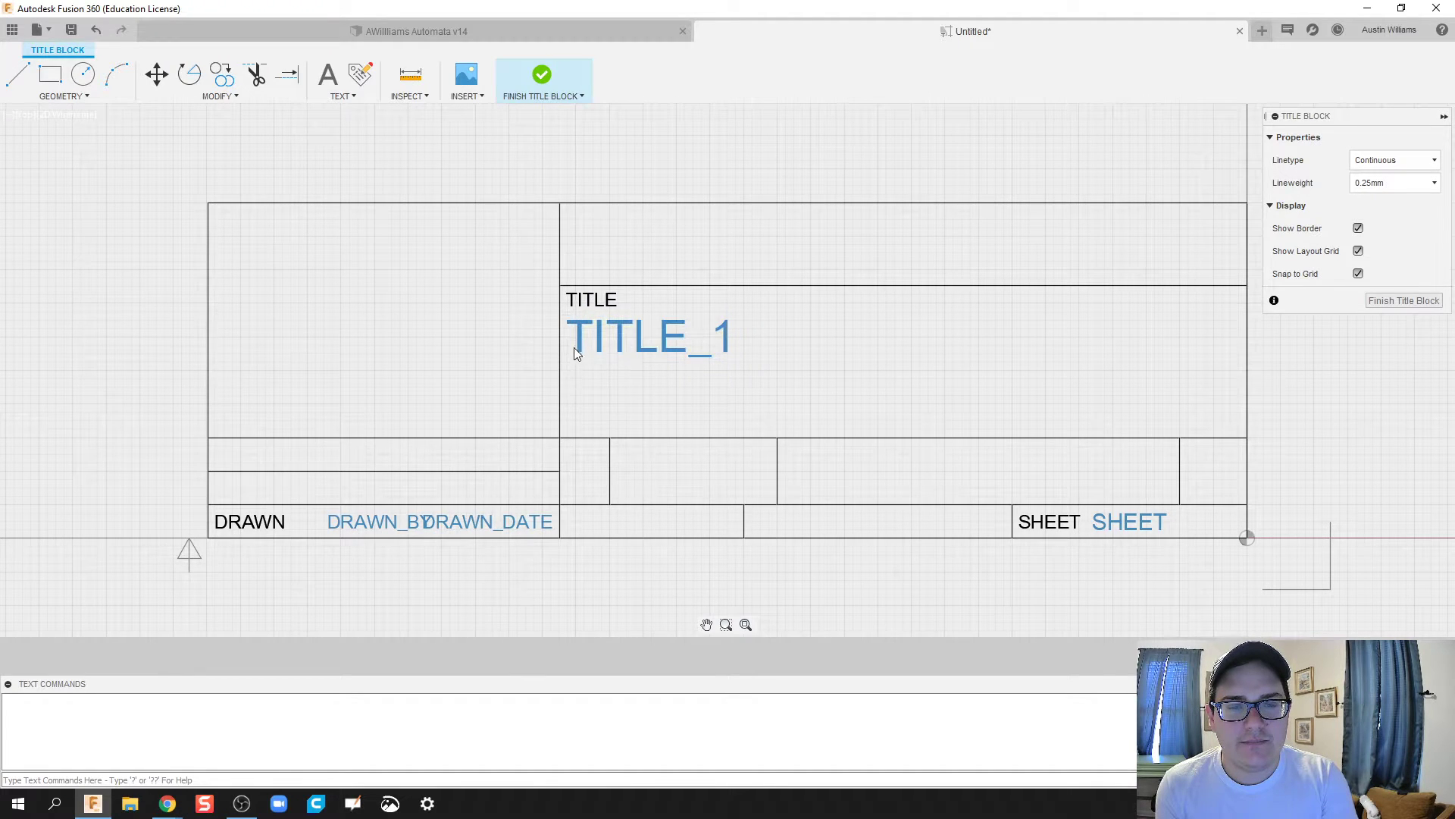
pyautogui.click(576, 350)
pyautogui.moveTo(566, 353); pyautogui.dragTo(566, 421)
pyautogui.click(577, 304)
pyautogui.moveTo(567, 308); pyautogui.dragTo(567, 376)
pyautogui.click(660, 287)
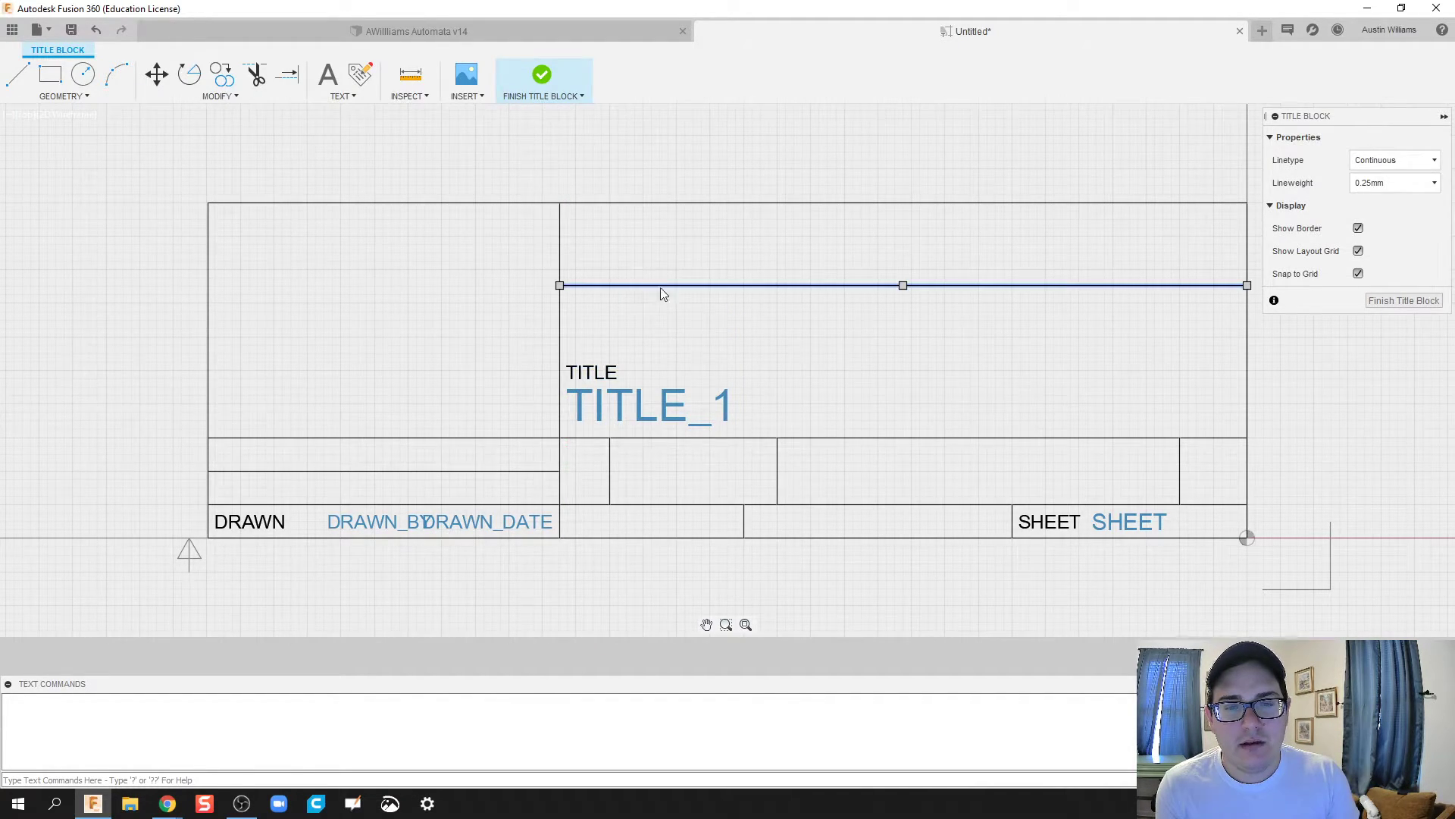
# Step: Lower the horizontal divider to just above TITLE and select the bottom-row vertical divider
pyautogui.click(902, 286)
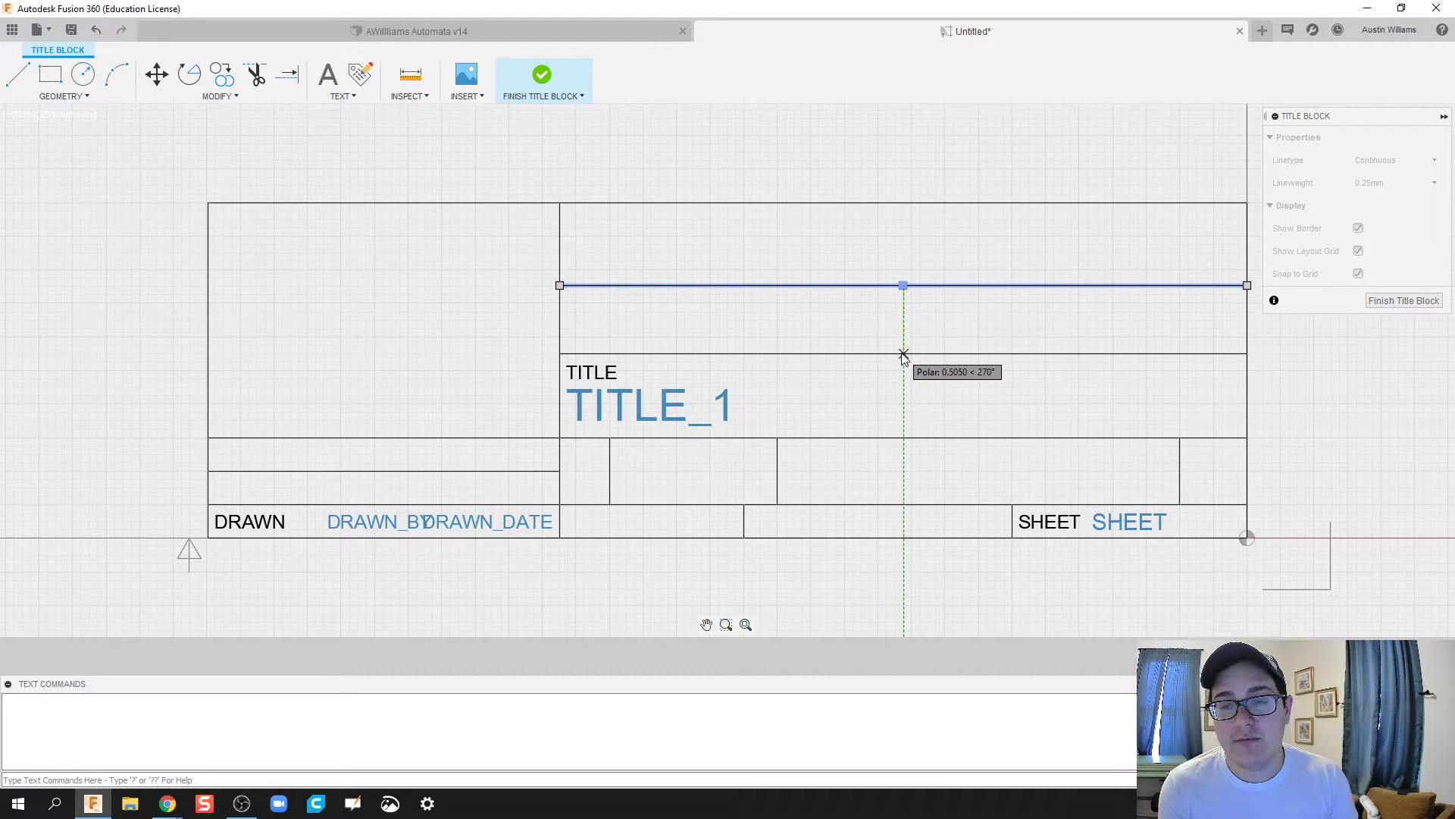
pyautogui.click(902, 354)
pyautogui.click(560, 353)
pyautogui.click(666, 358)
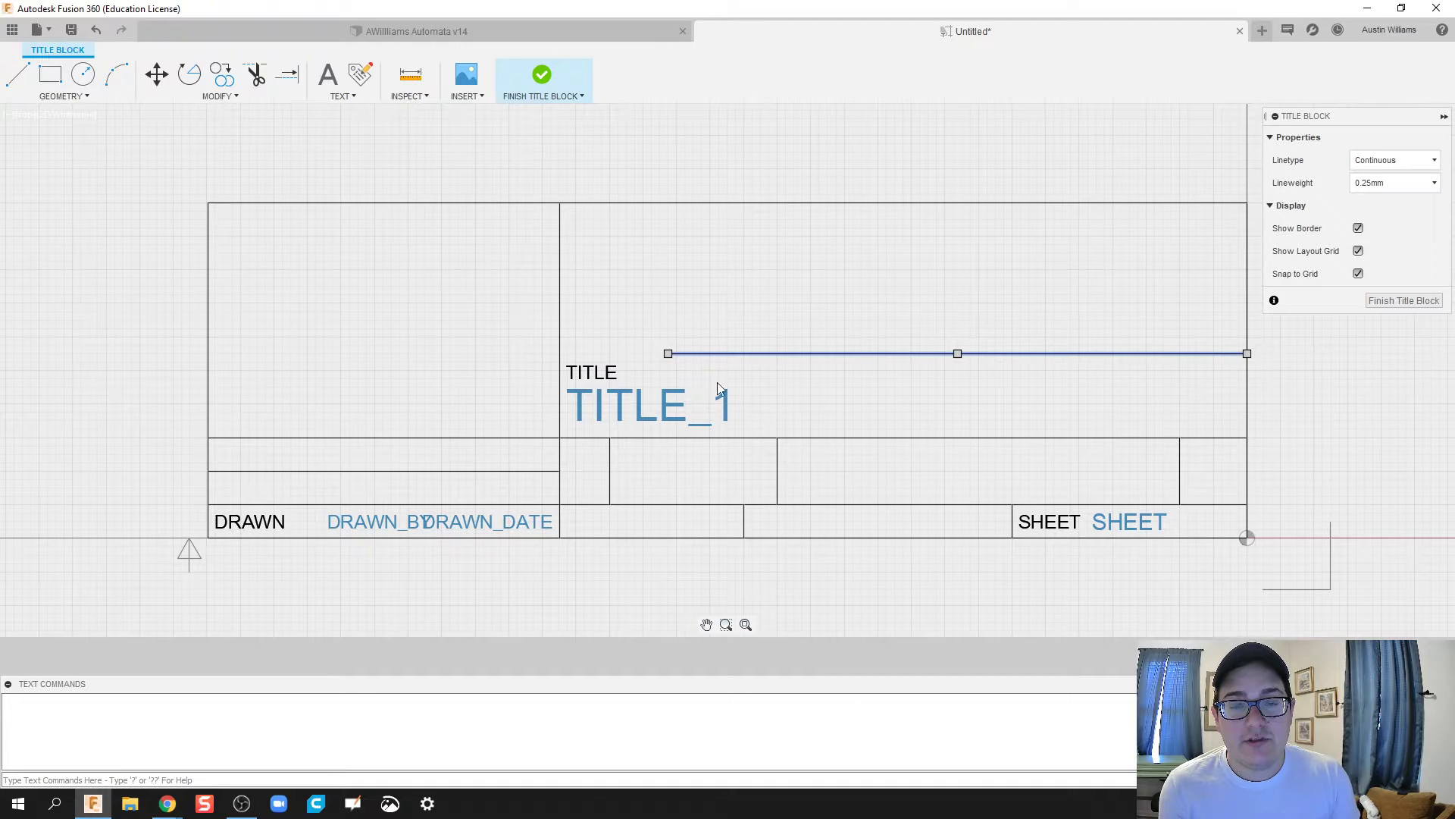
pyautogui.click(669, 355)
pyautogui.click(561, 355)
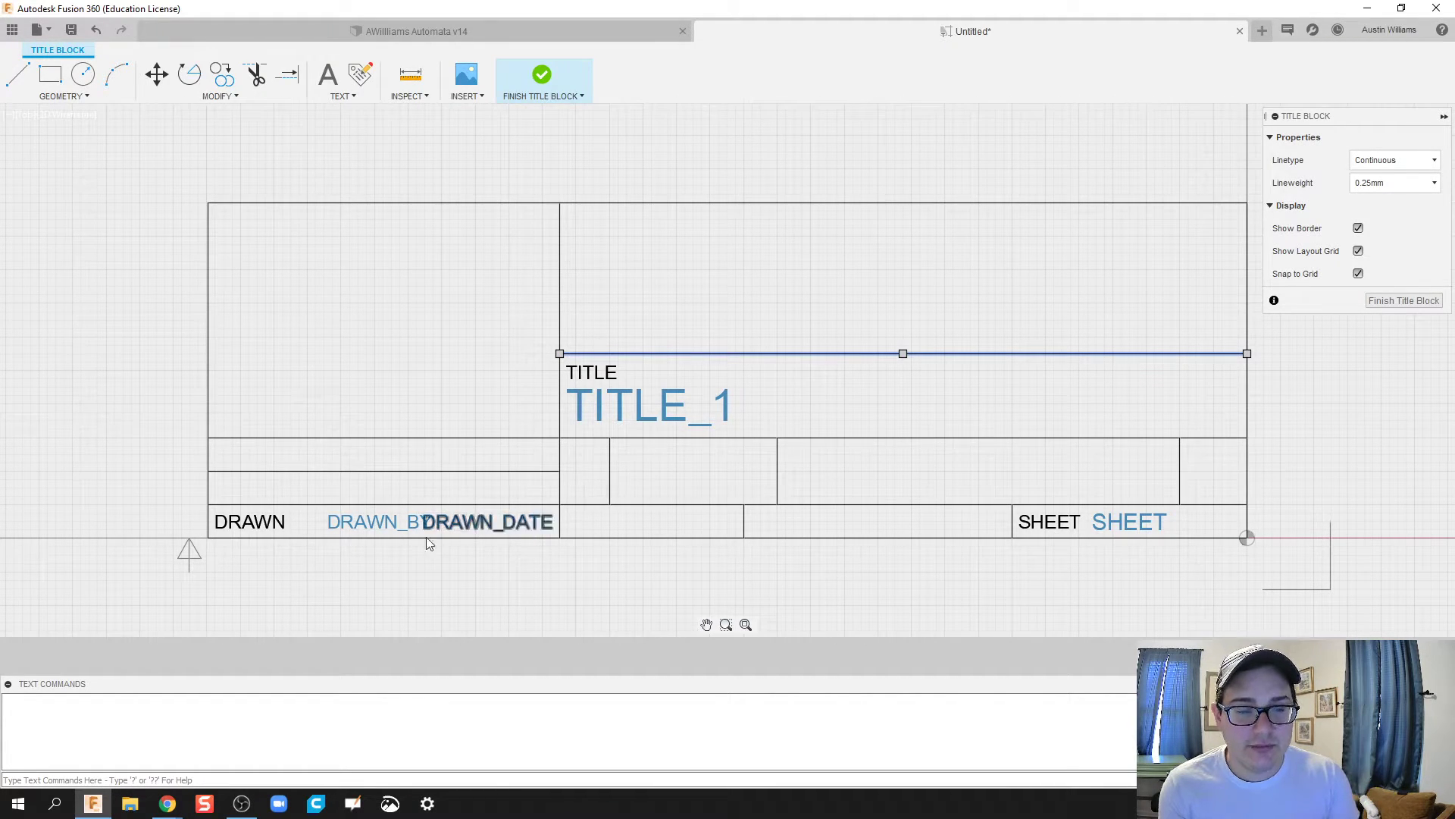
pyautogui.click(408, 525)
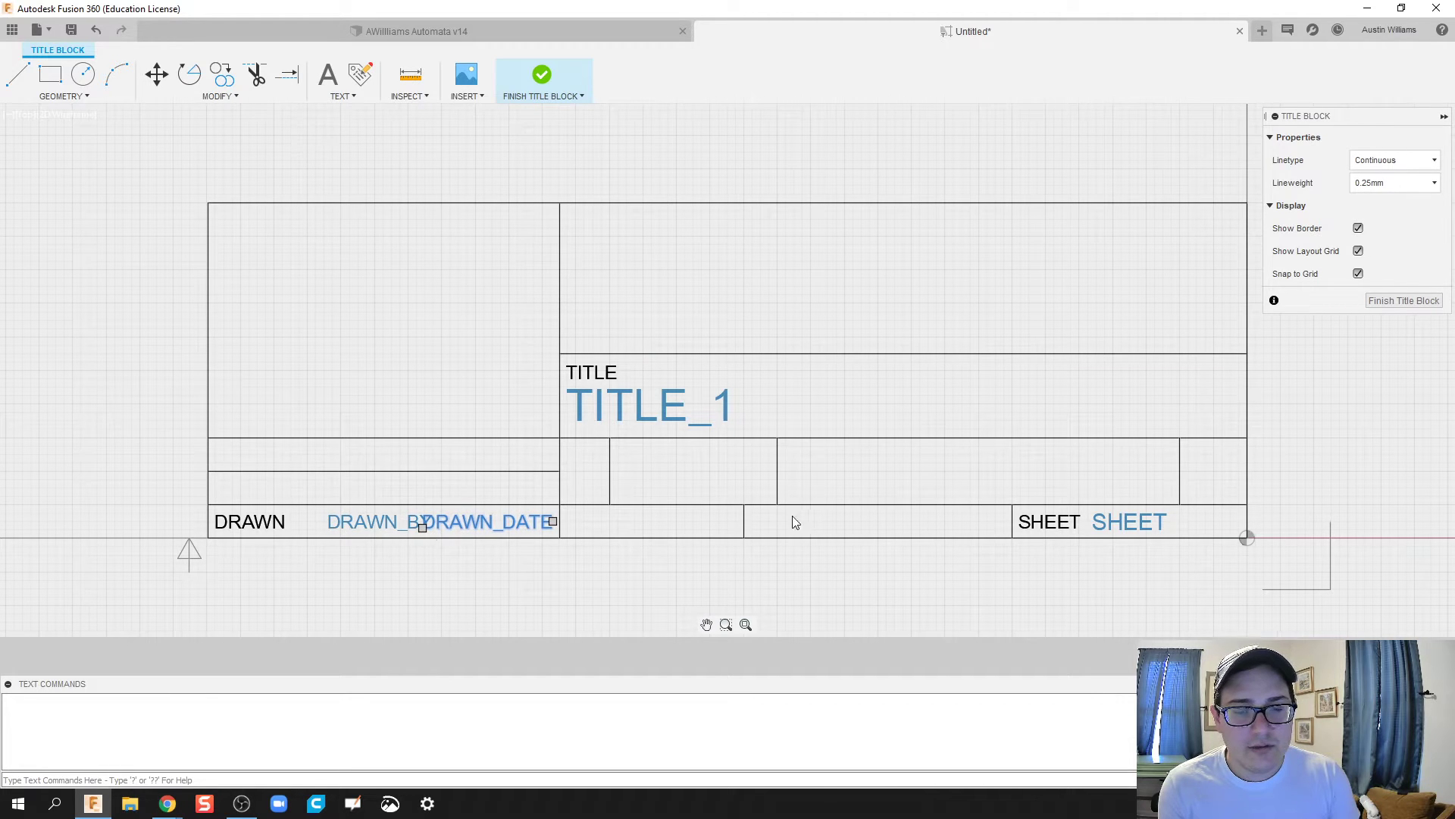
pyautogui.click(744, 522)
# Step: Delete the bottom-row divider, put DRAWN_DATE in the wide cell and DRAWN_BY above
pyautogui.press('Delete')
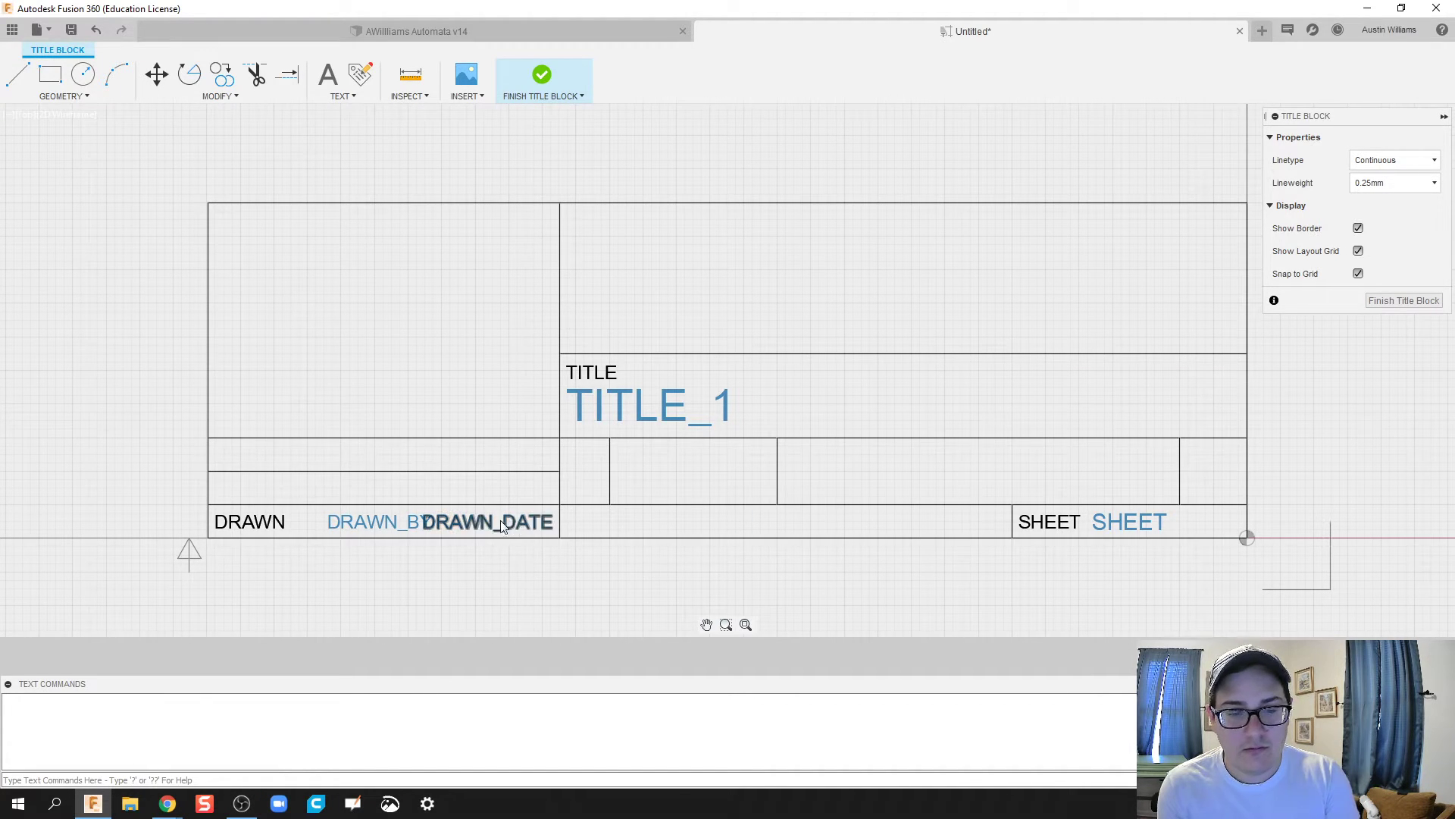
pyautogui.moveTo(422, 533); pyautogui.dragTo(566, 528)
pyautogui.click(365, 530)
pyautogui.moveTo(330, 535); pyautogui.dragTo(947, 483)
# Step: Move the DRAWN label into the middle cell beside DRAWN_BY
pyautogui.click(230, 534)
pyautogui.moveTo(214, 528)
pyautogui.mouseDown()
pyautogui.moveTo(776, 497)
pyautogui.moveTo(786, 466)
pyautogui.mouseUp()
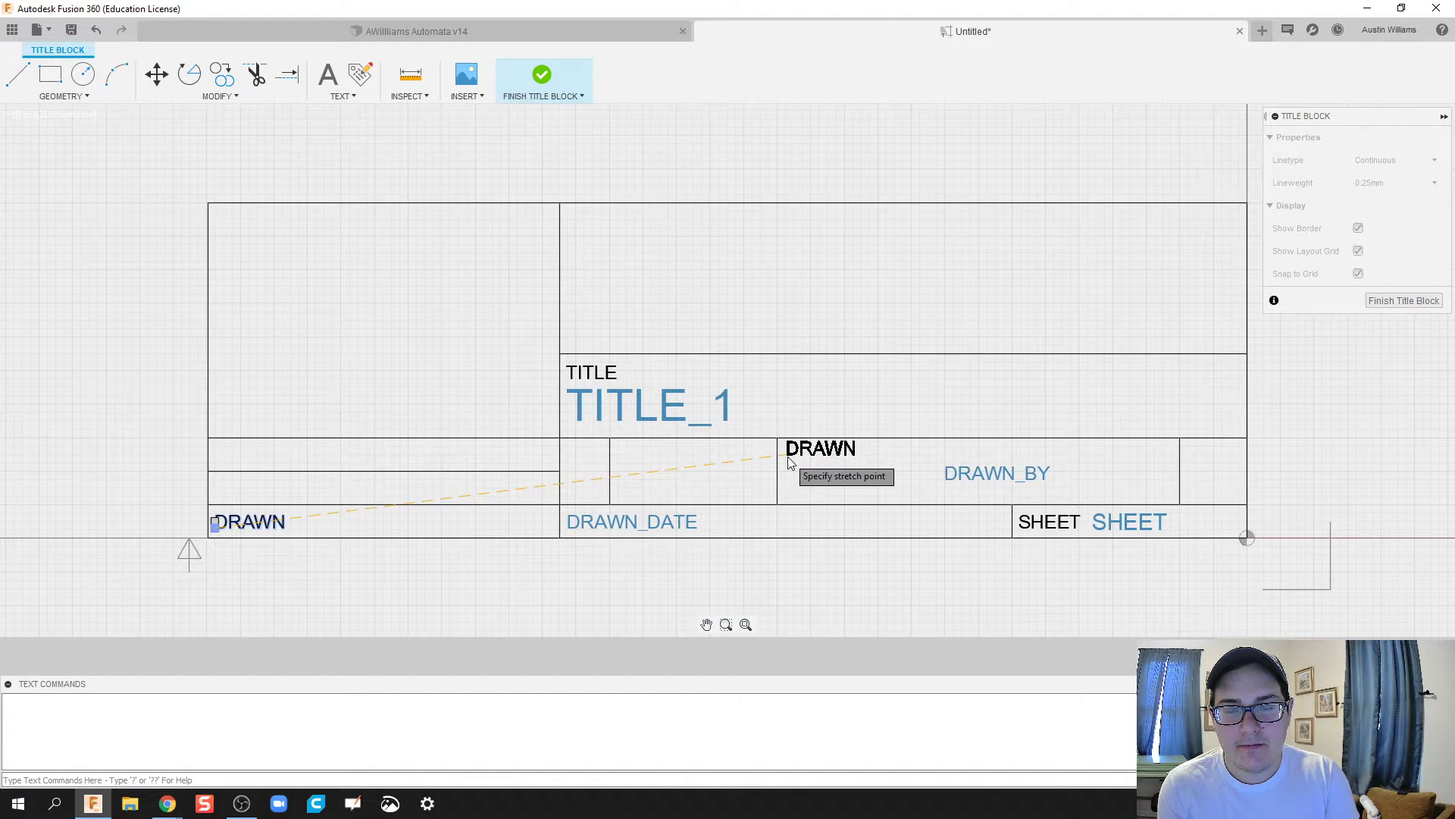
pyautogui.click(790, 462)
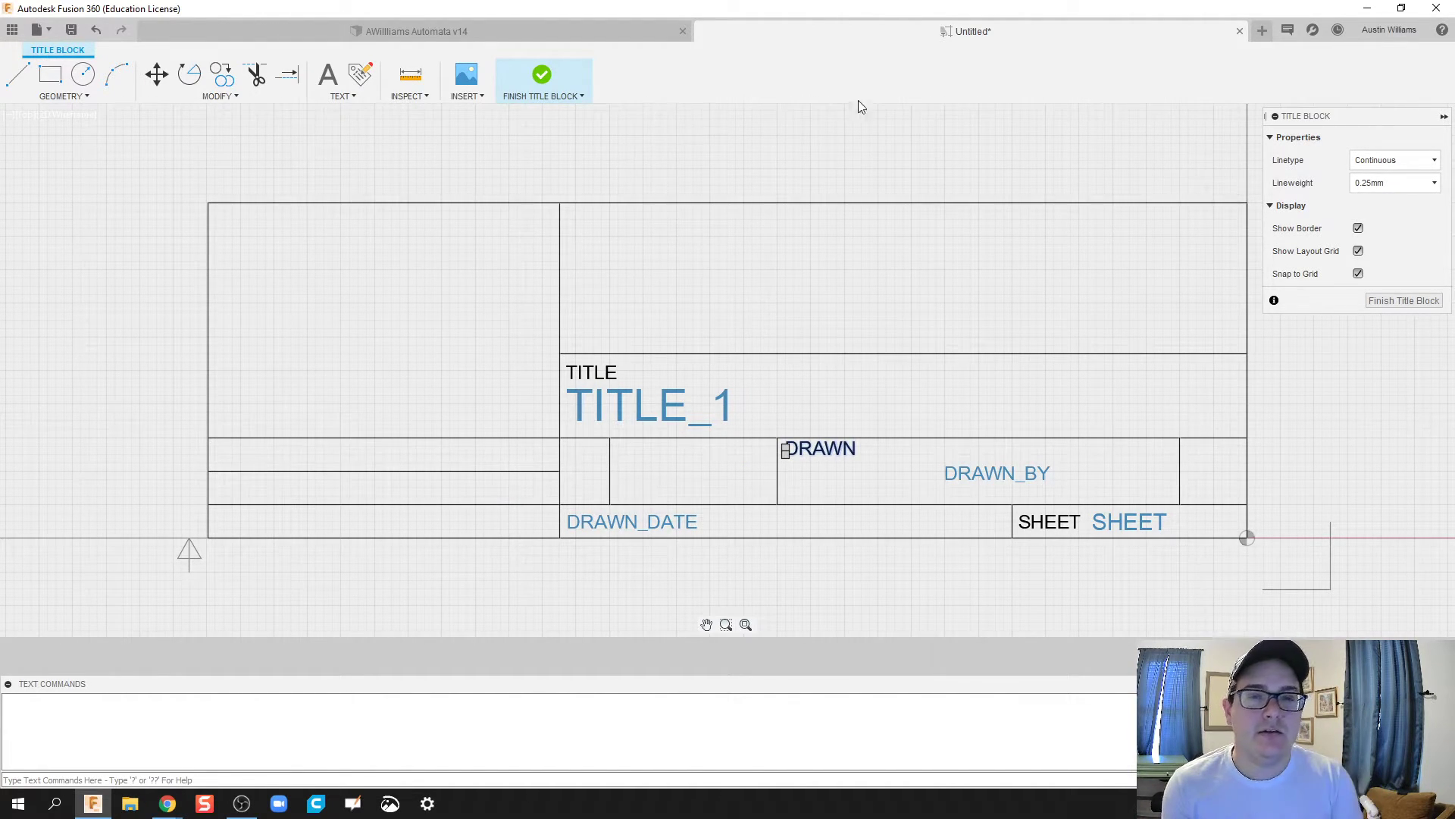
pyautogui.click(6, 30)
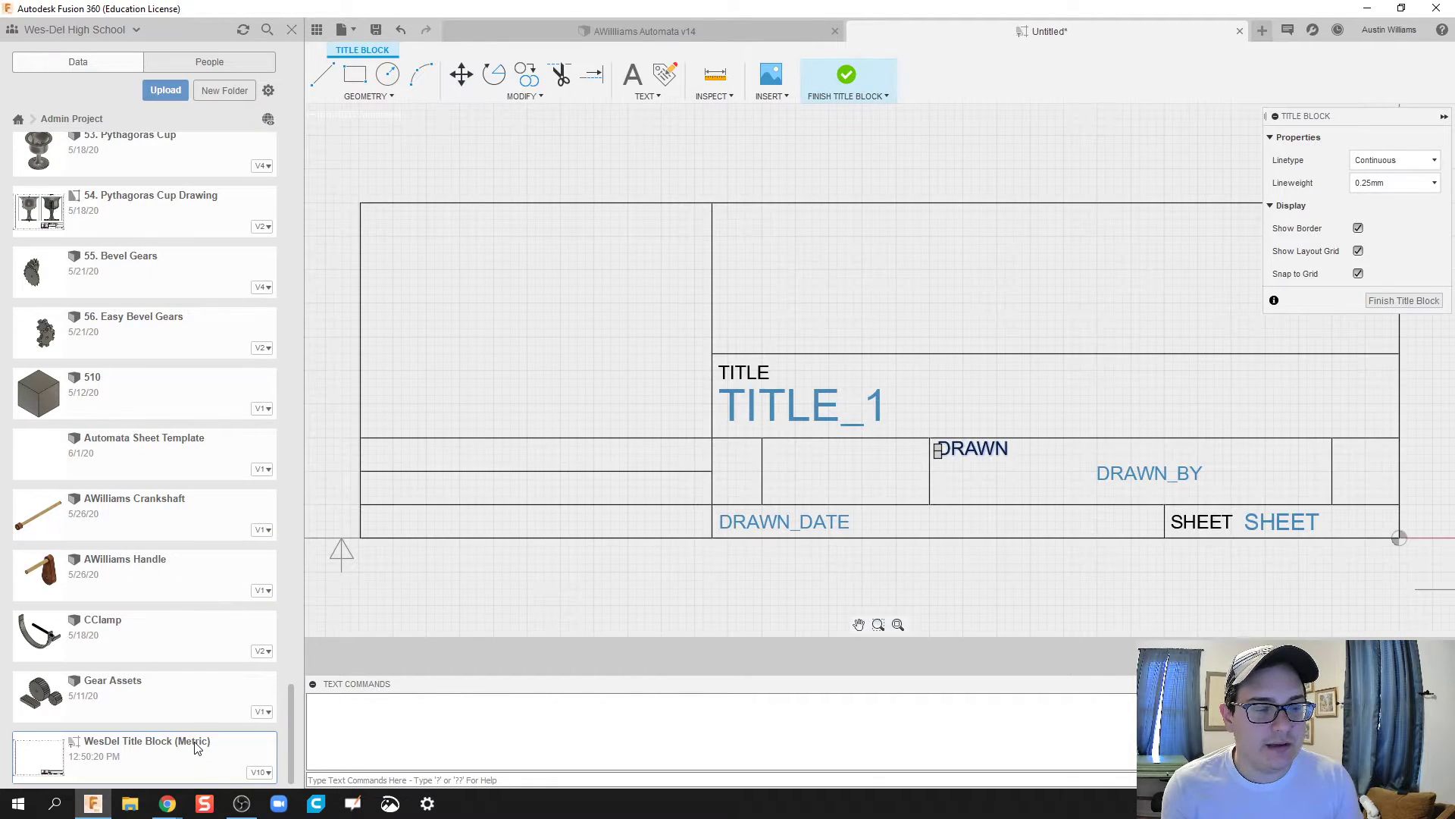
# Step: Open WesDel Title Block (Metric) for reference, view its title block, then return to Untitled
pyautogui.doubleClick(171, 752)
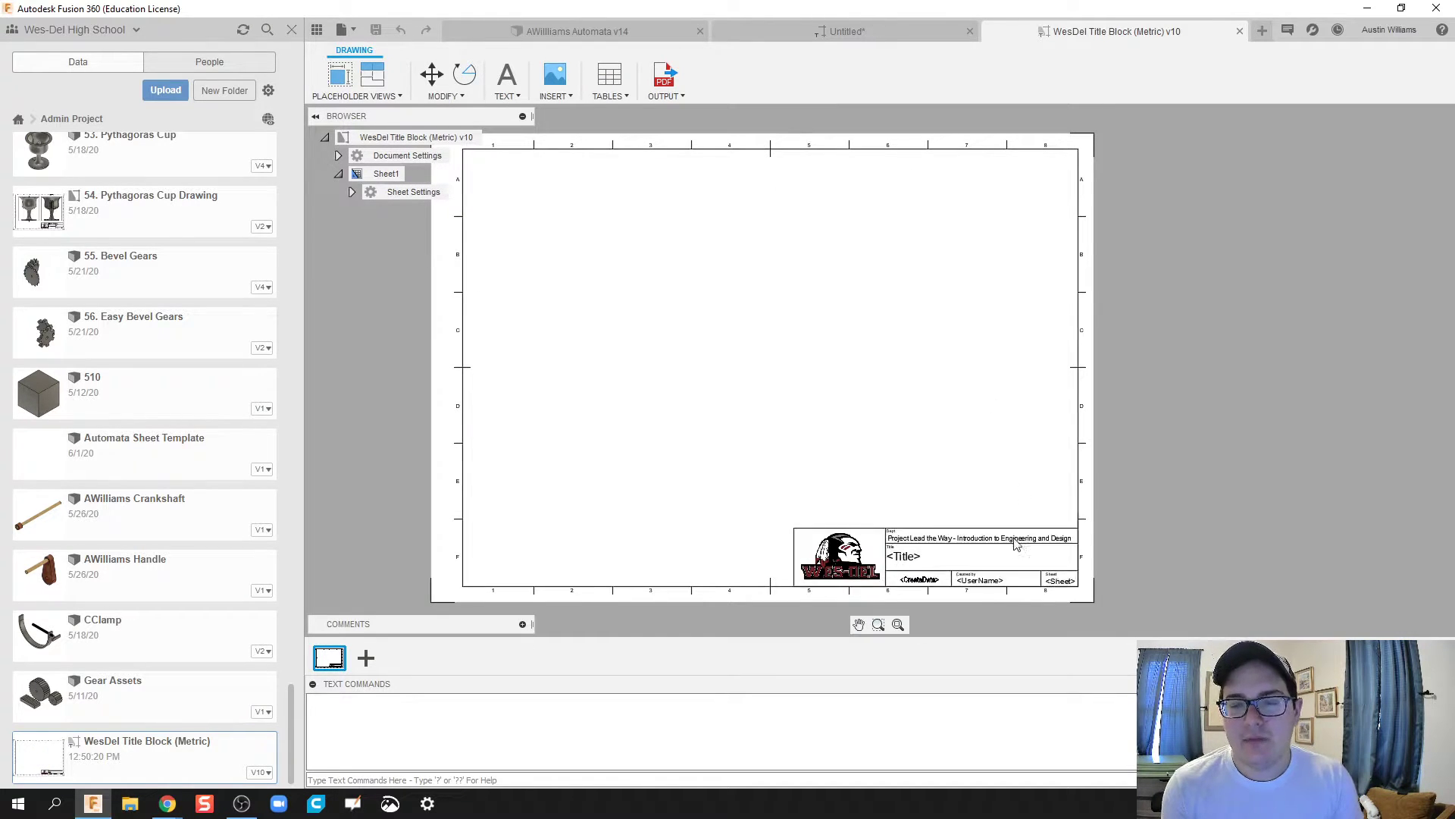
pyautogui.scroll(2, 810, 253)
pyautogui.moveTo(1044, 519); pyautogui.dragTo(809, 253, button='middle')
pyautogui.scroll(4, 832, 286)
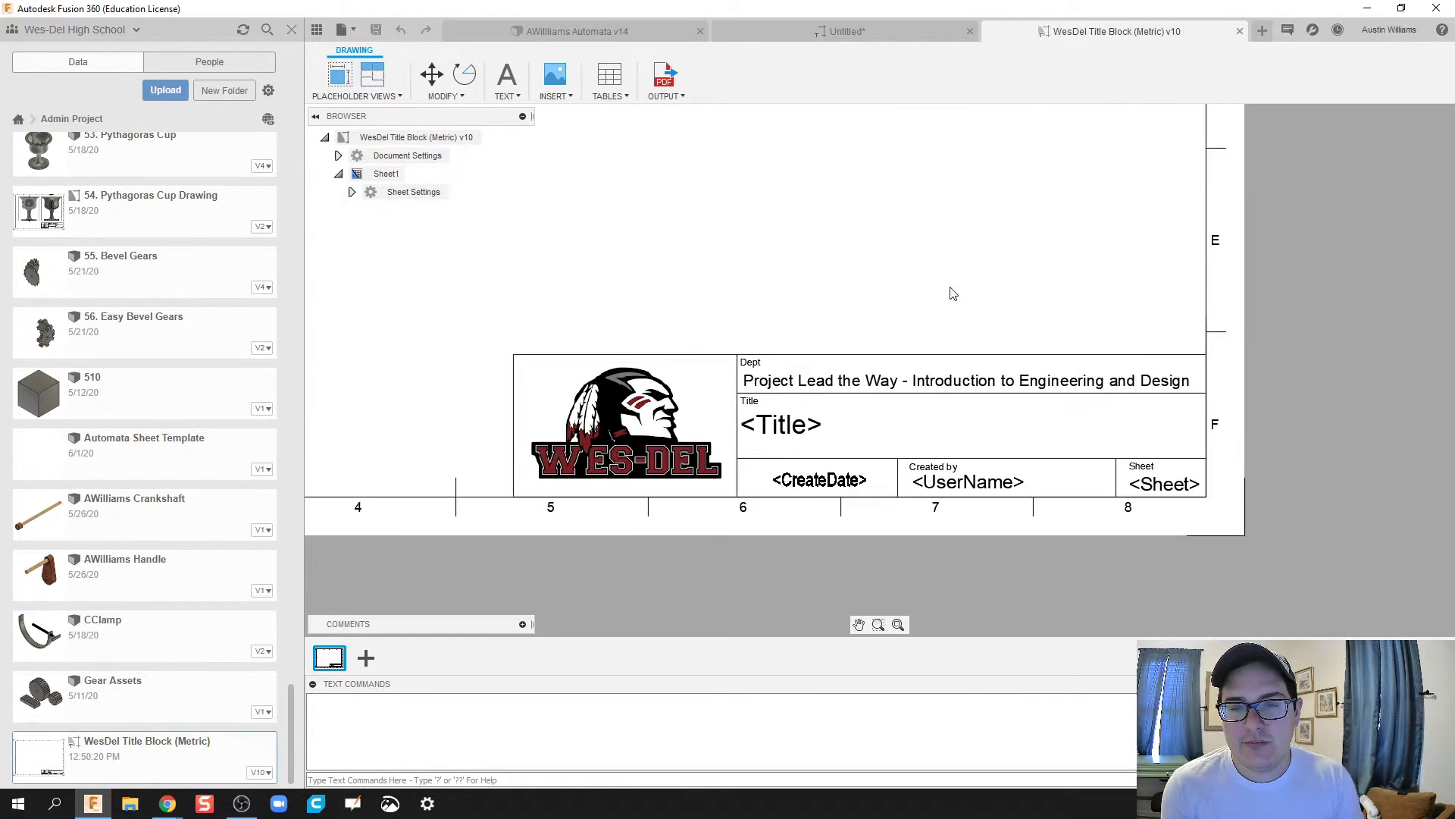
pyautogui.click(883, 35)
pyautogui.moveTo(825, 321); pyautogui.dragTo(770, 361, button='middle')
pyautogui.scroll(1, 760, 335)
pyautogui.scroll(-2, 753, 335)
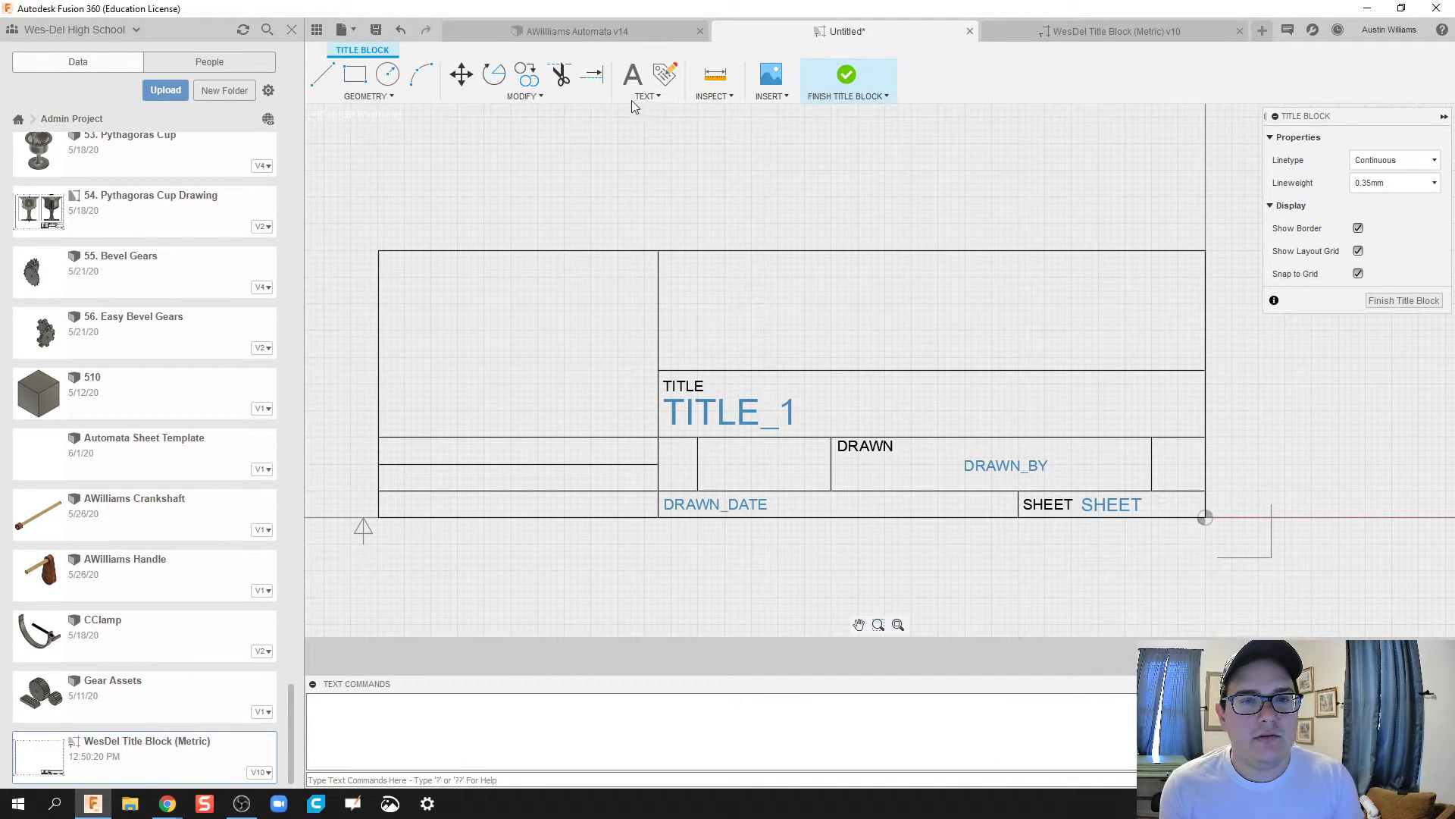
# Step: Add a 'Dept' text box in the upper cell above TITLE and move it lower
pyautogui.click(632, 74)
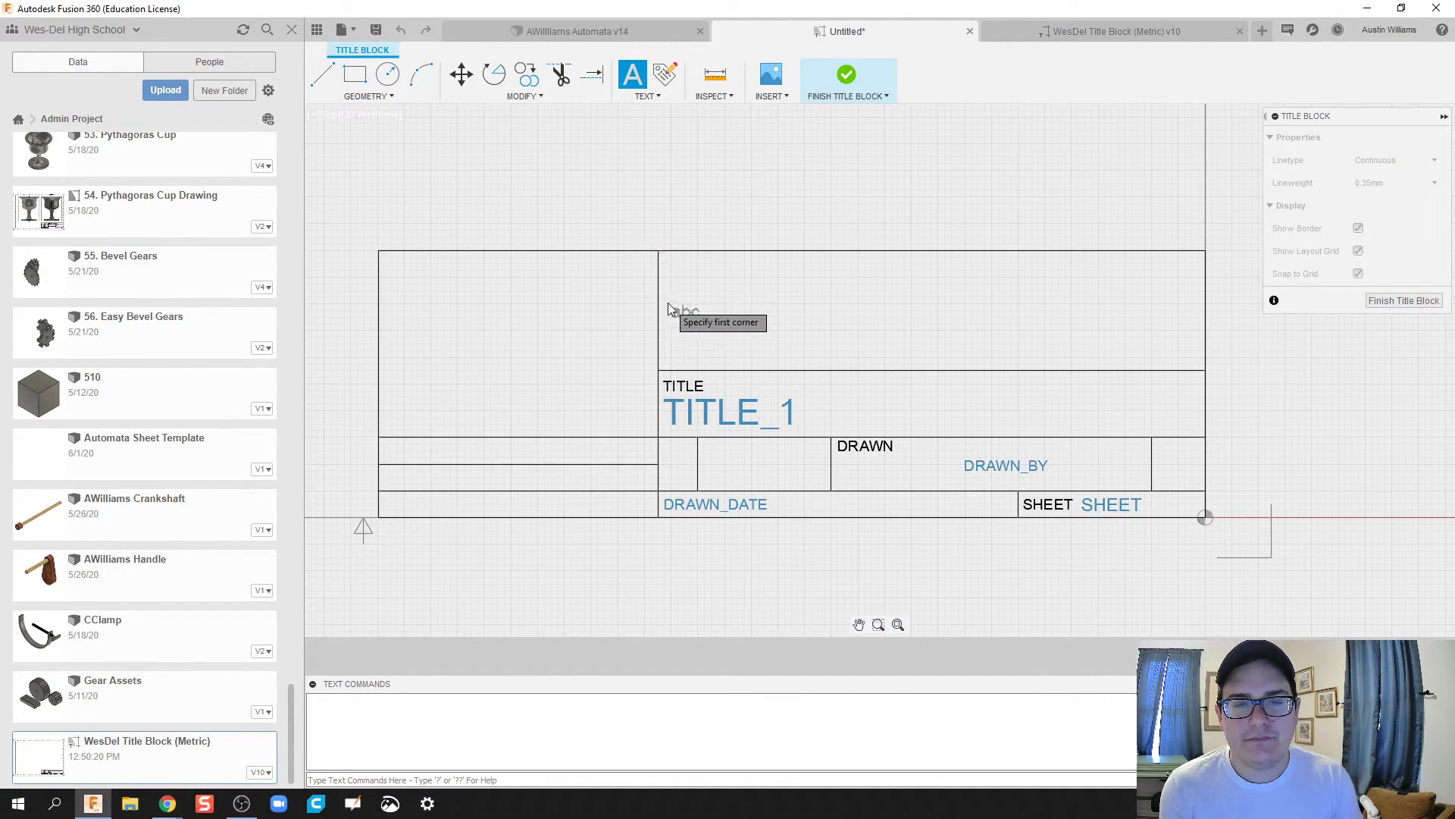
pyautogui.click(659, 251)
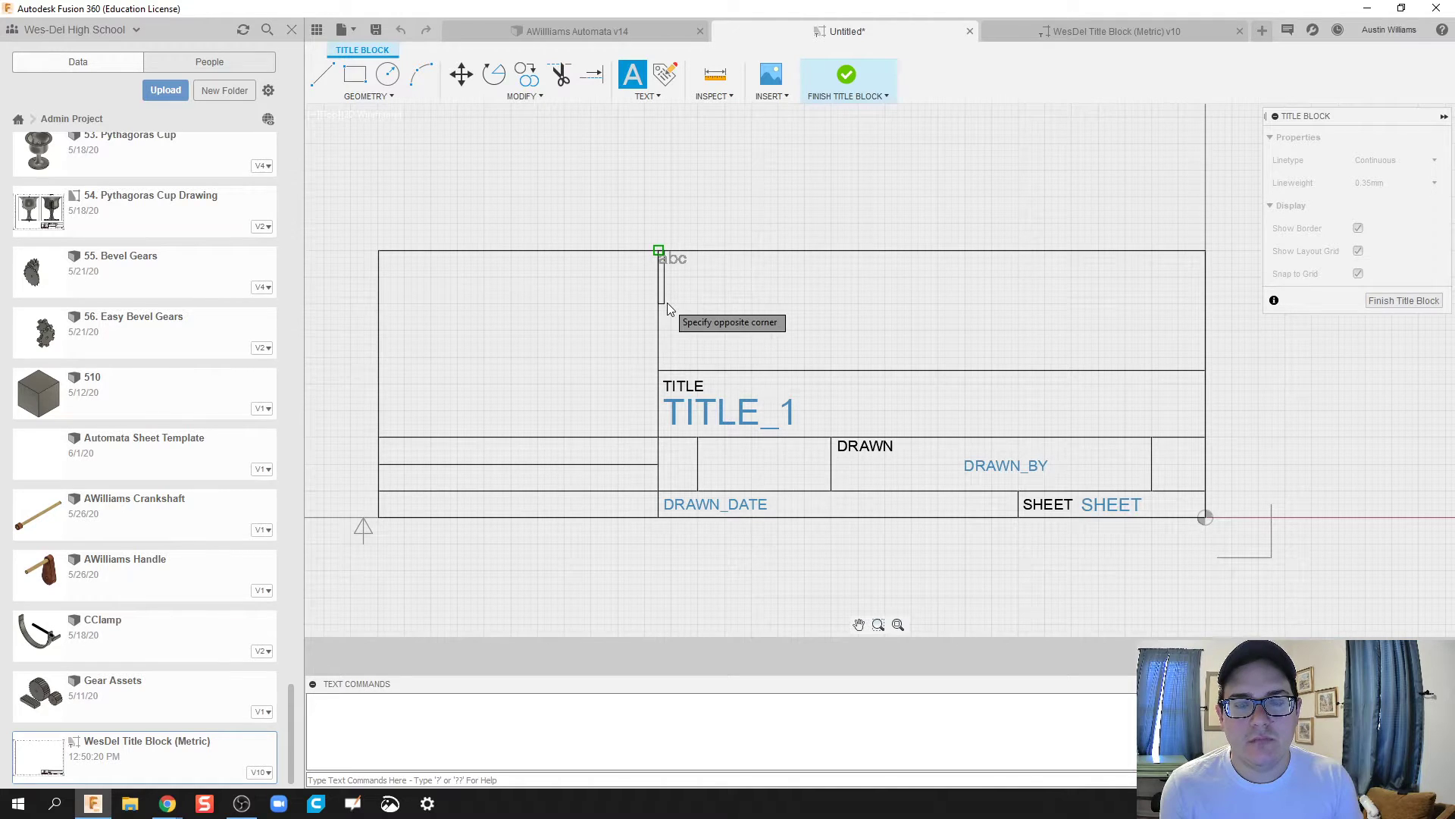
pyautogui.click(713, 308)
pyautogui.write('Dept')
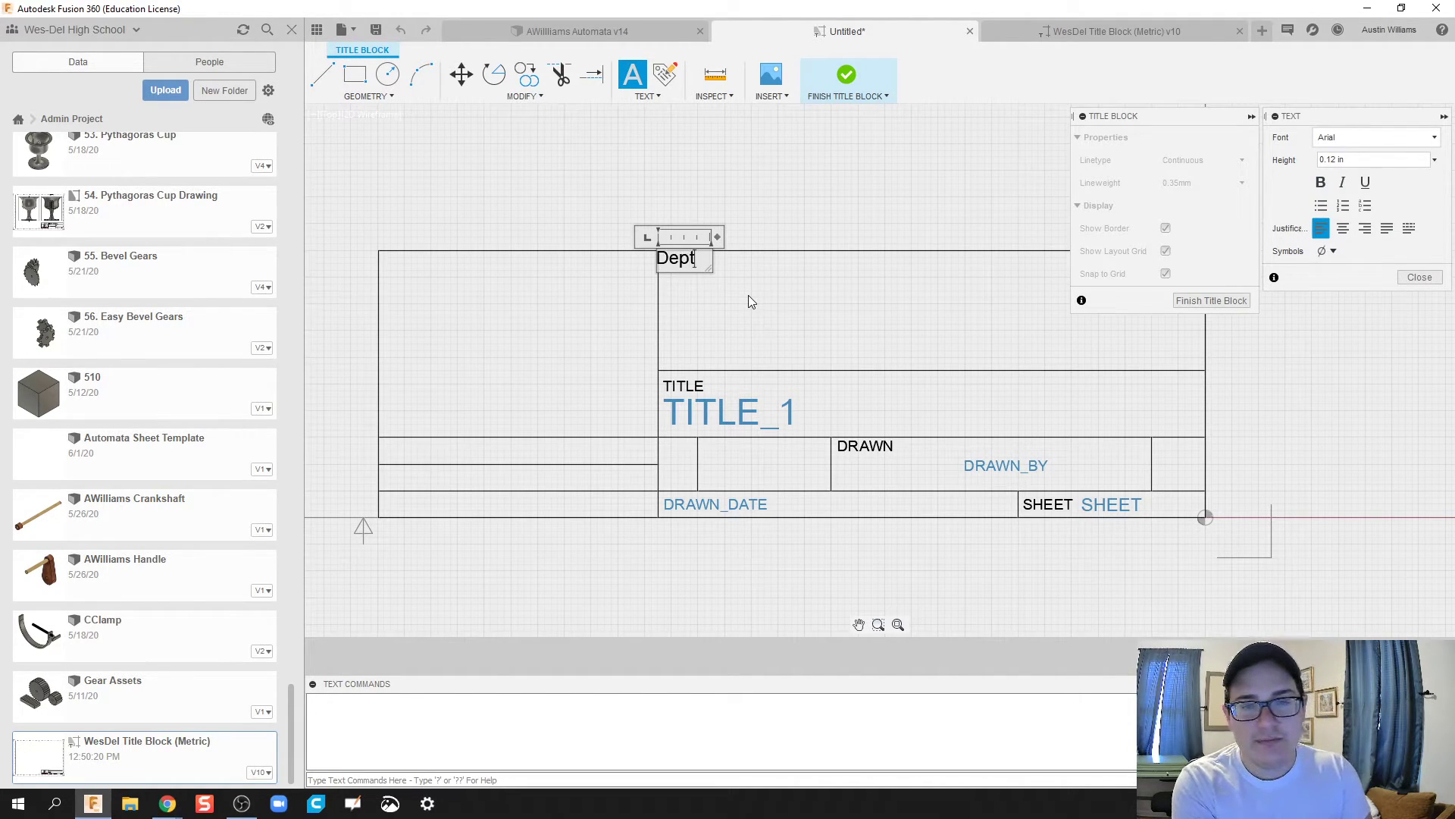
pyautogui.click(754, 312)
pyautogui.click(679, 259)
pyautogui.click(658, 251)
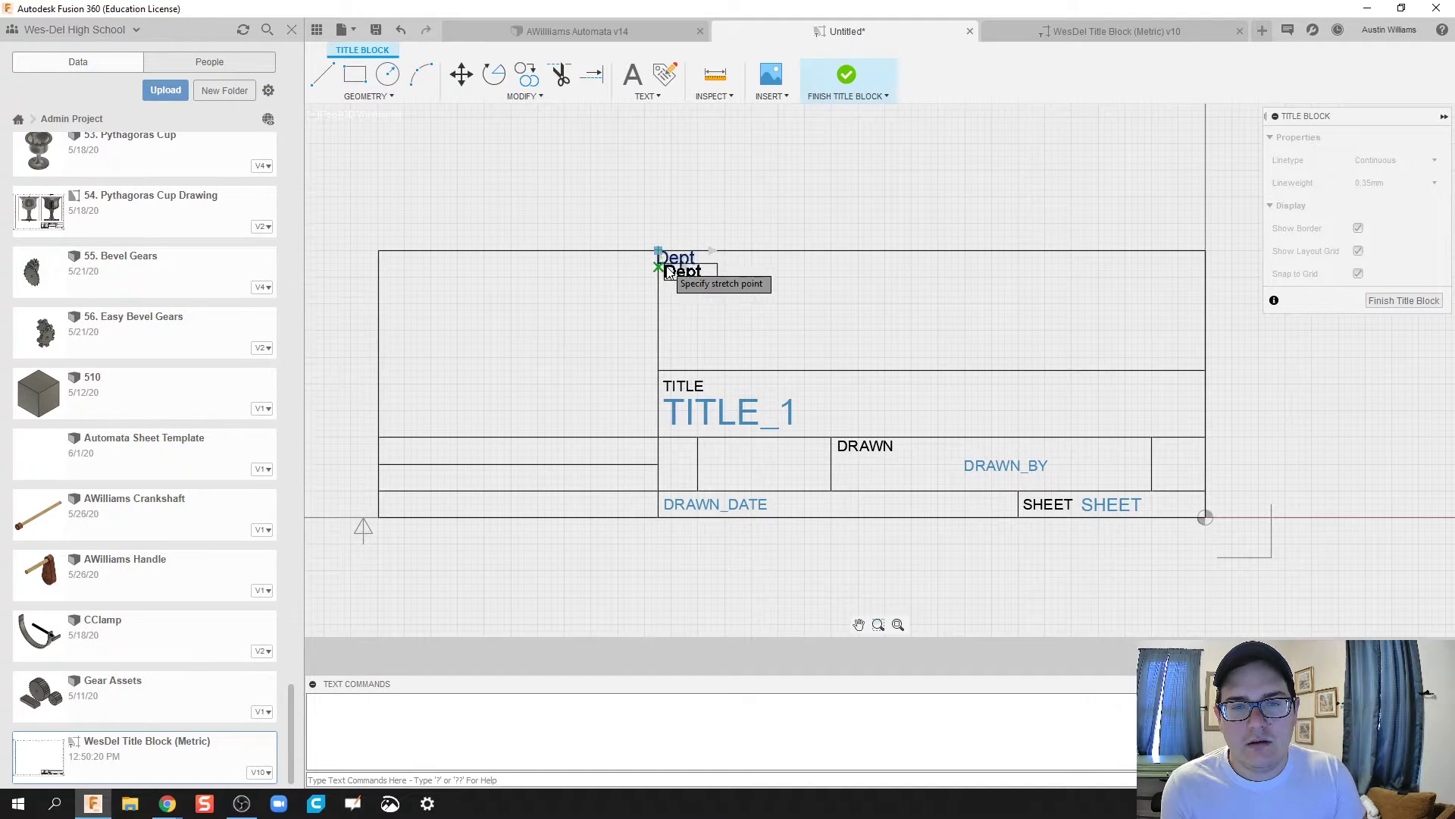
pyautogui.click(670, 319)
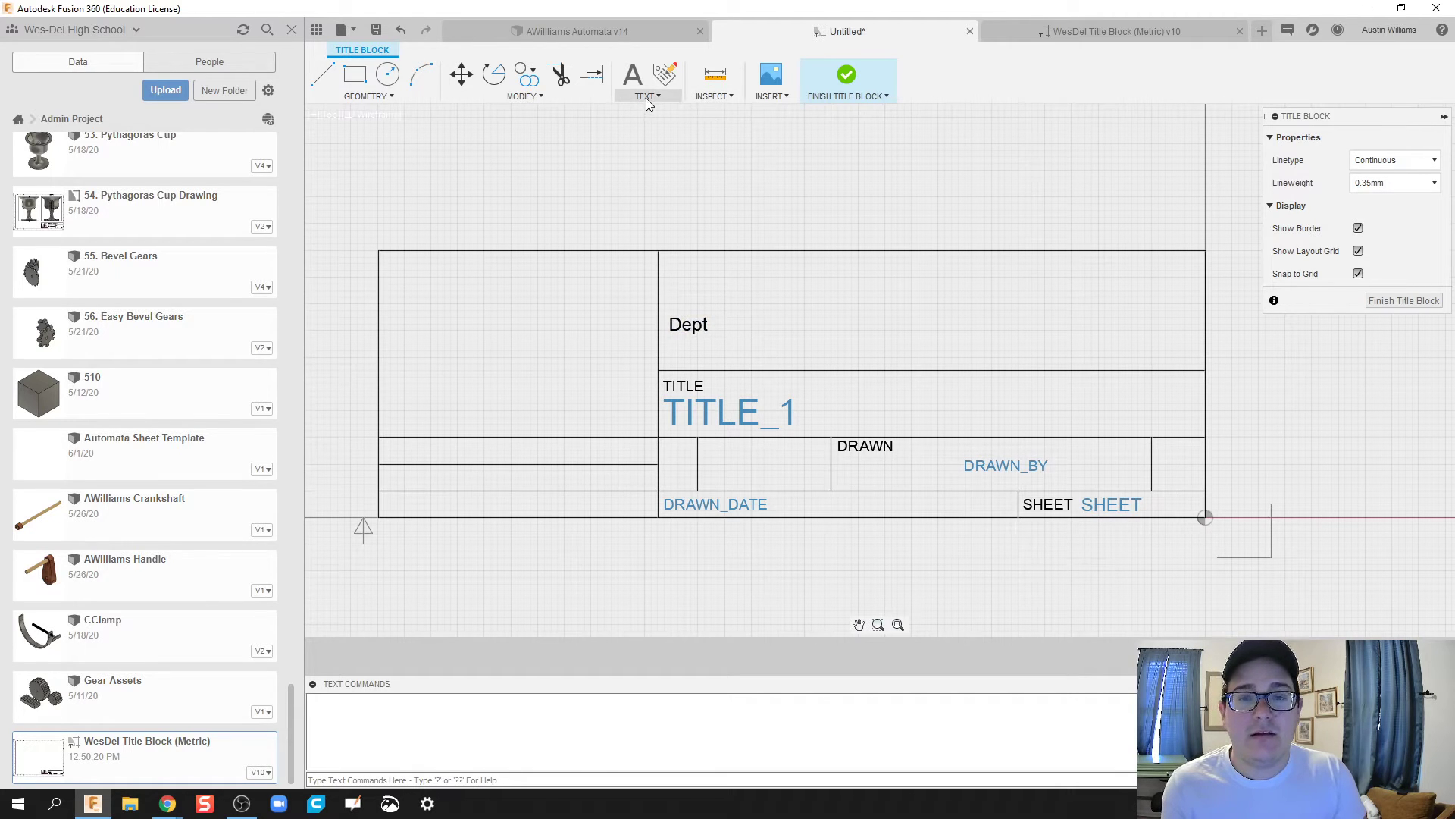
pyautogui.moveTo(720, 325); pyautogui.dragTo(1187, 366)
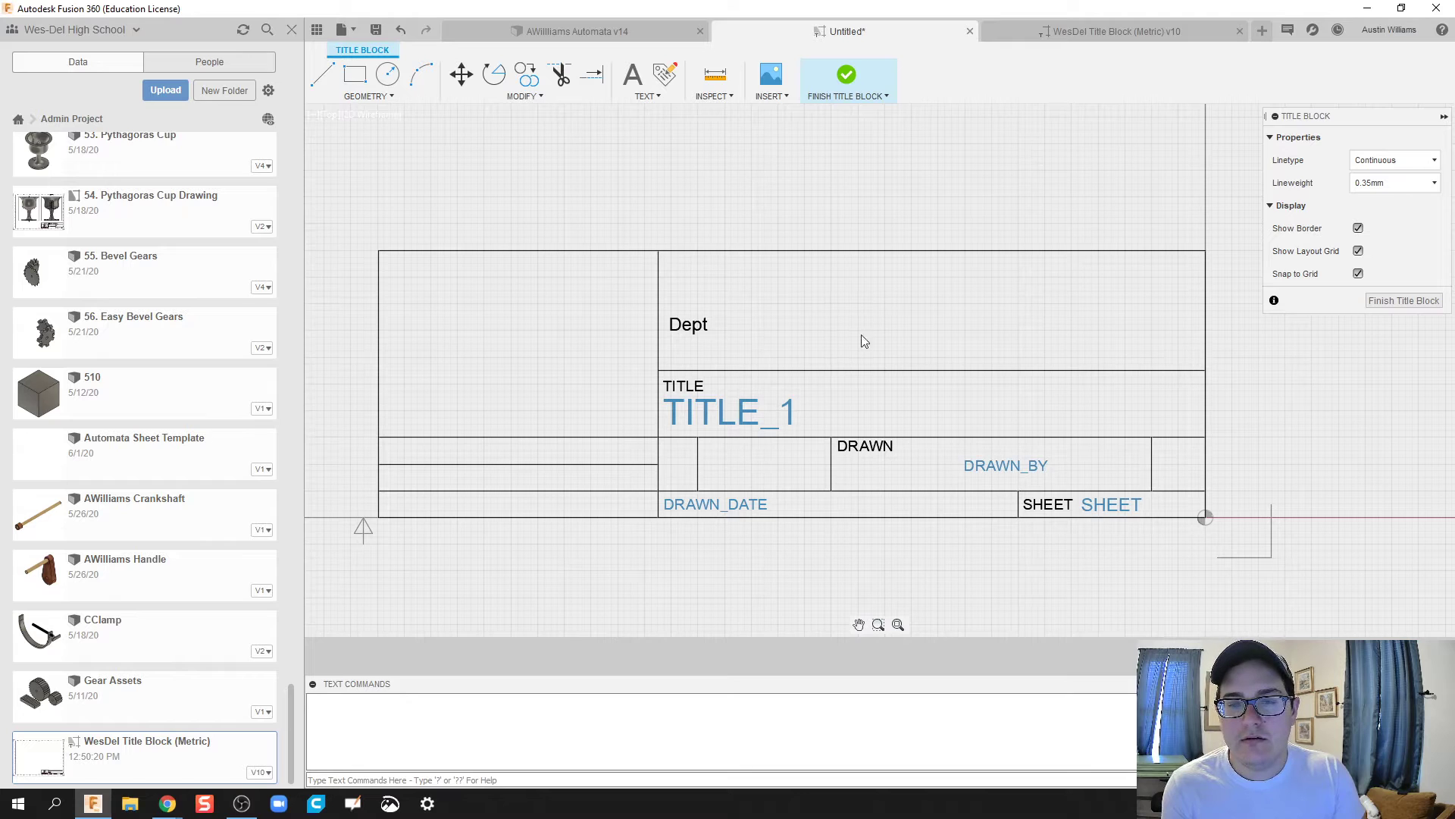
pyautogui.click(633, 74)
# Step: Add a text box right of Dept reading 'Project Lead the Way' over 'Introduction to Engineering and Design'
pyautogui.click(720, 326)
pyautogui.click(1182, 365)
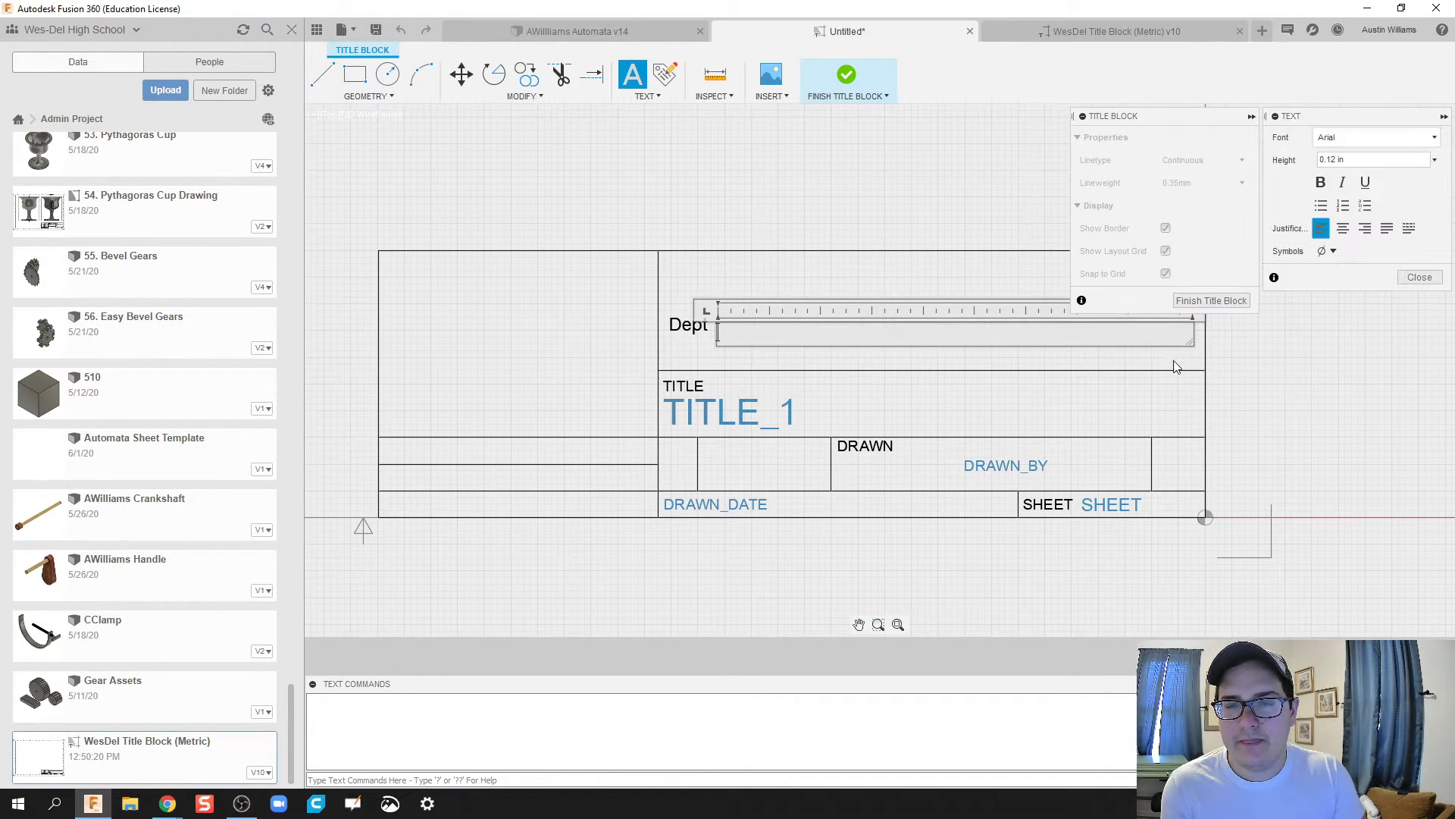
pyautogui.write('Project Lead the Way - Introduction to Eng')
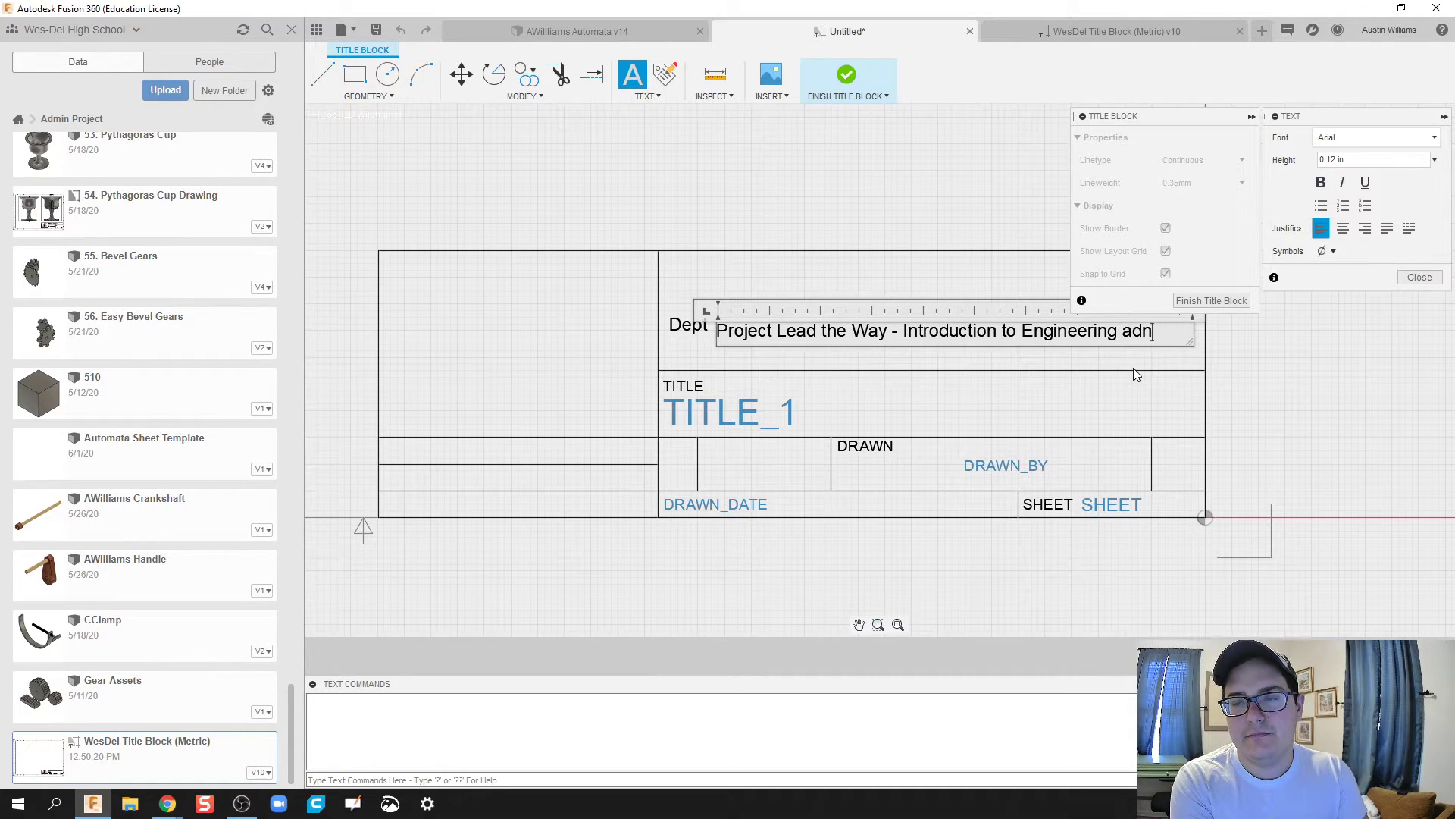
pyautogui.write('ineering and Desig')
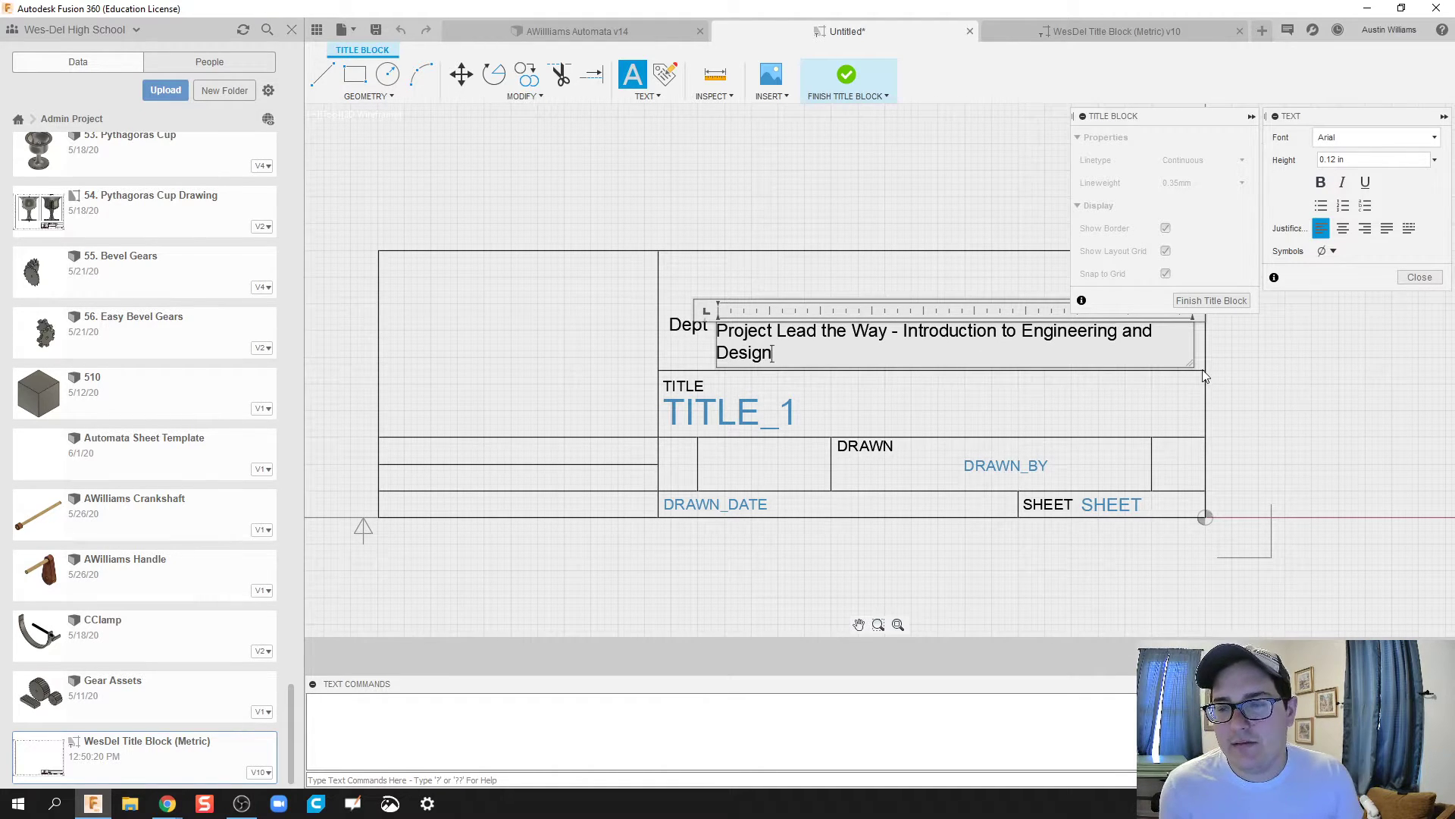
pyautogui.moveTo(1189, 366); pyautogui.dragTo(1201, 367)
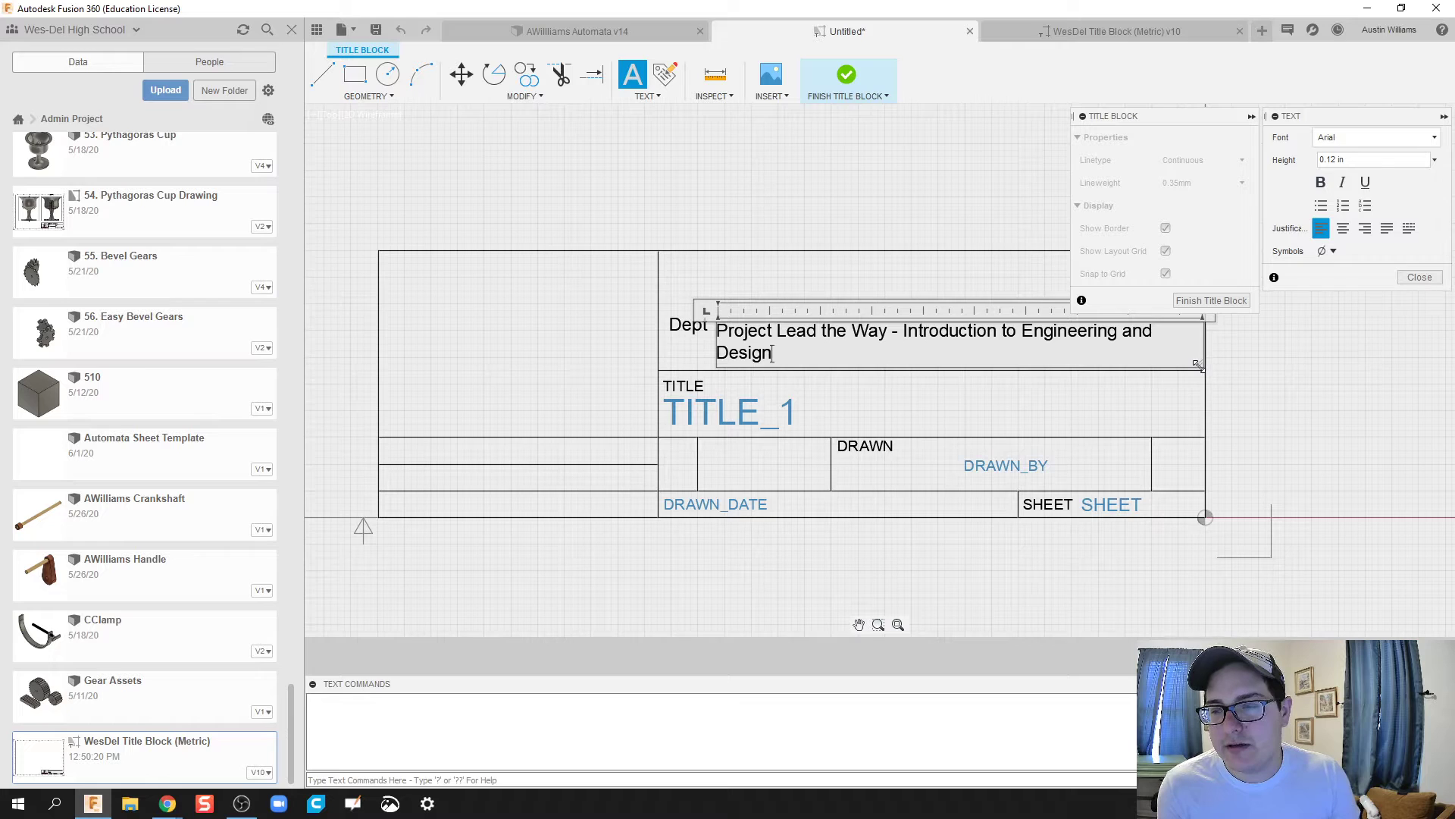
pyautogui.click(905, 334)
pyautogui.press('BackSpace')
pyautogui.press('BackSpace')
pyautogui.press('BackSpace')
pyautogui.press('Return')
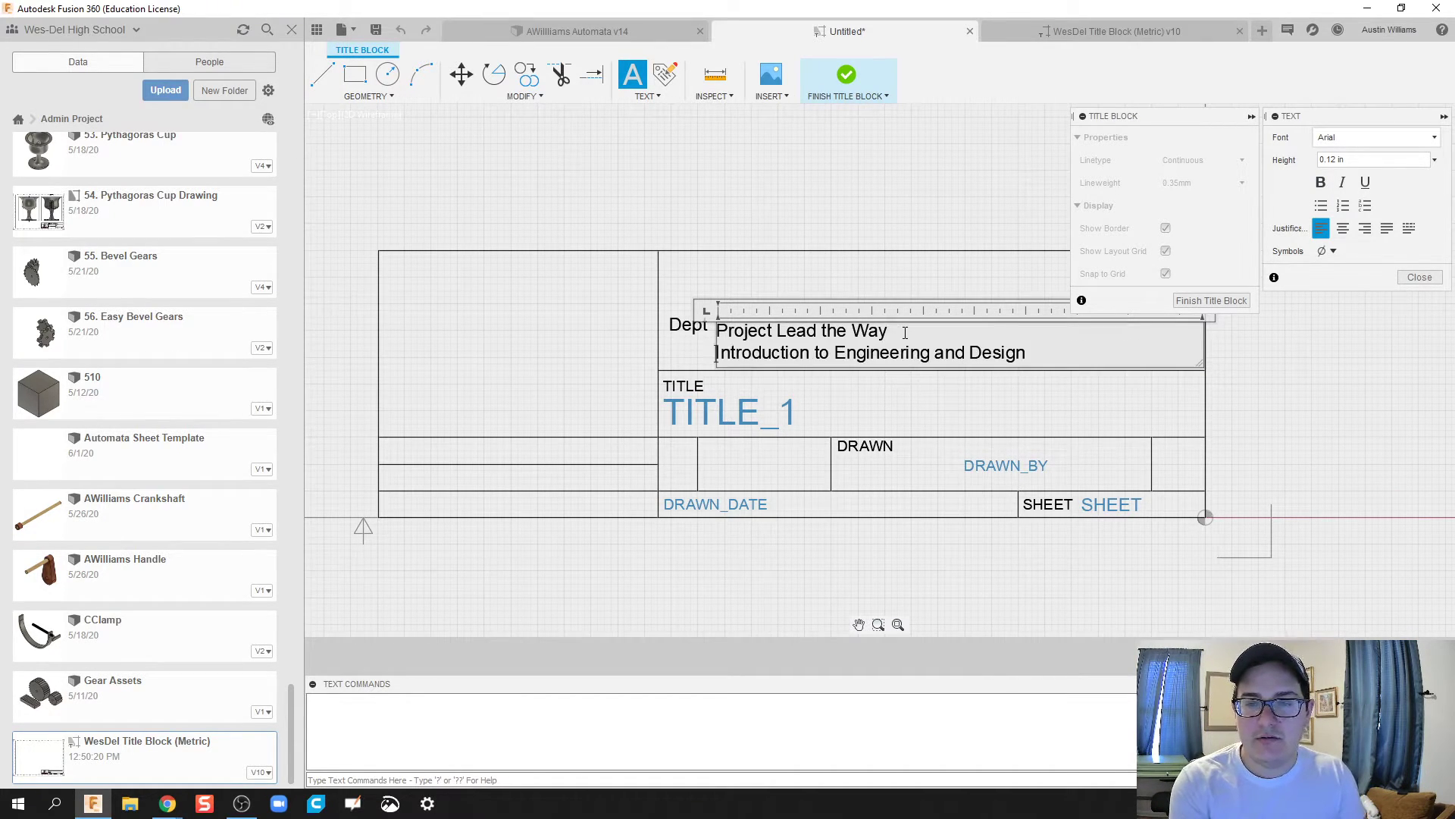
pyautogui.moveTo(1064, 361); pyautogui.dragTo(715, 334)
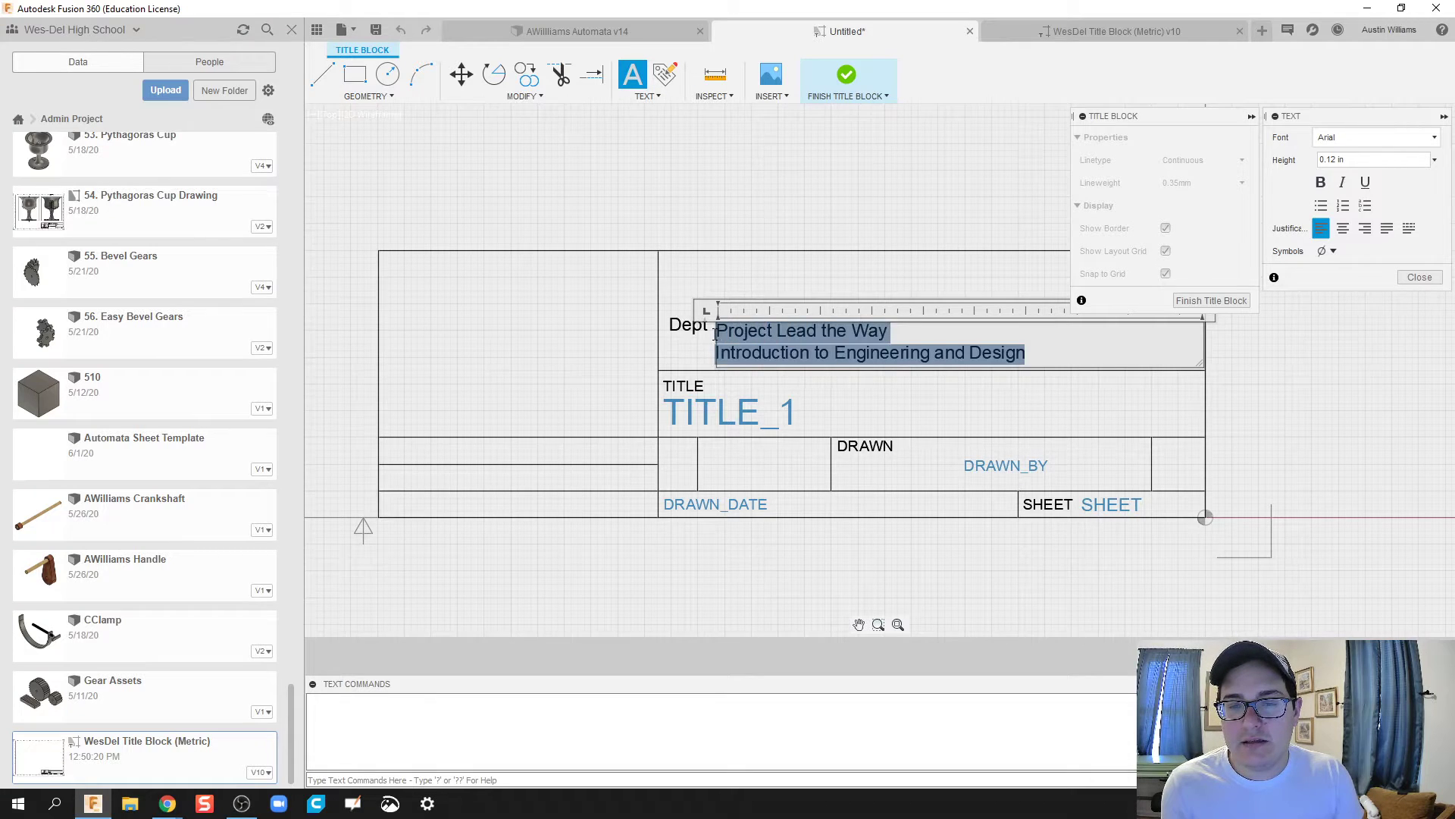
pyautogui.click(885, 401)
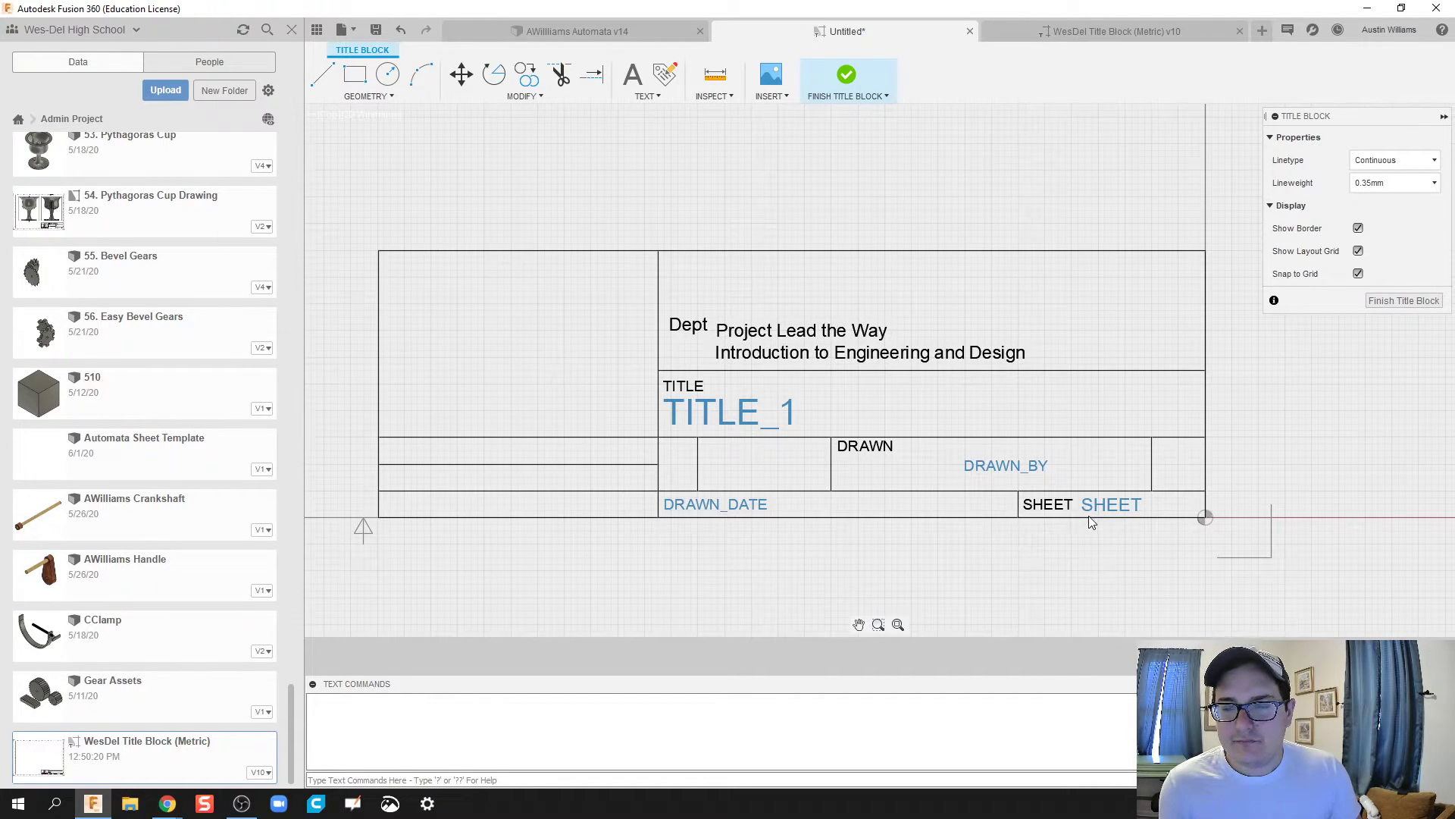
# Step: Move the DRAWN label and DRAWN_BY field beside DRAWN_DATE, then view the WesDel Title Block (Metric) tab
pyautogui.click(838, 452)
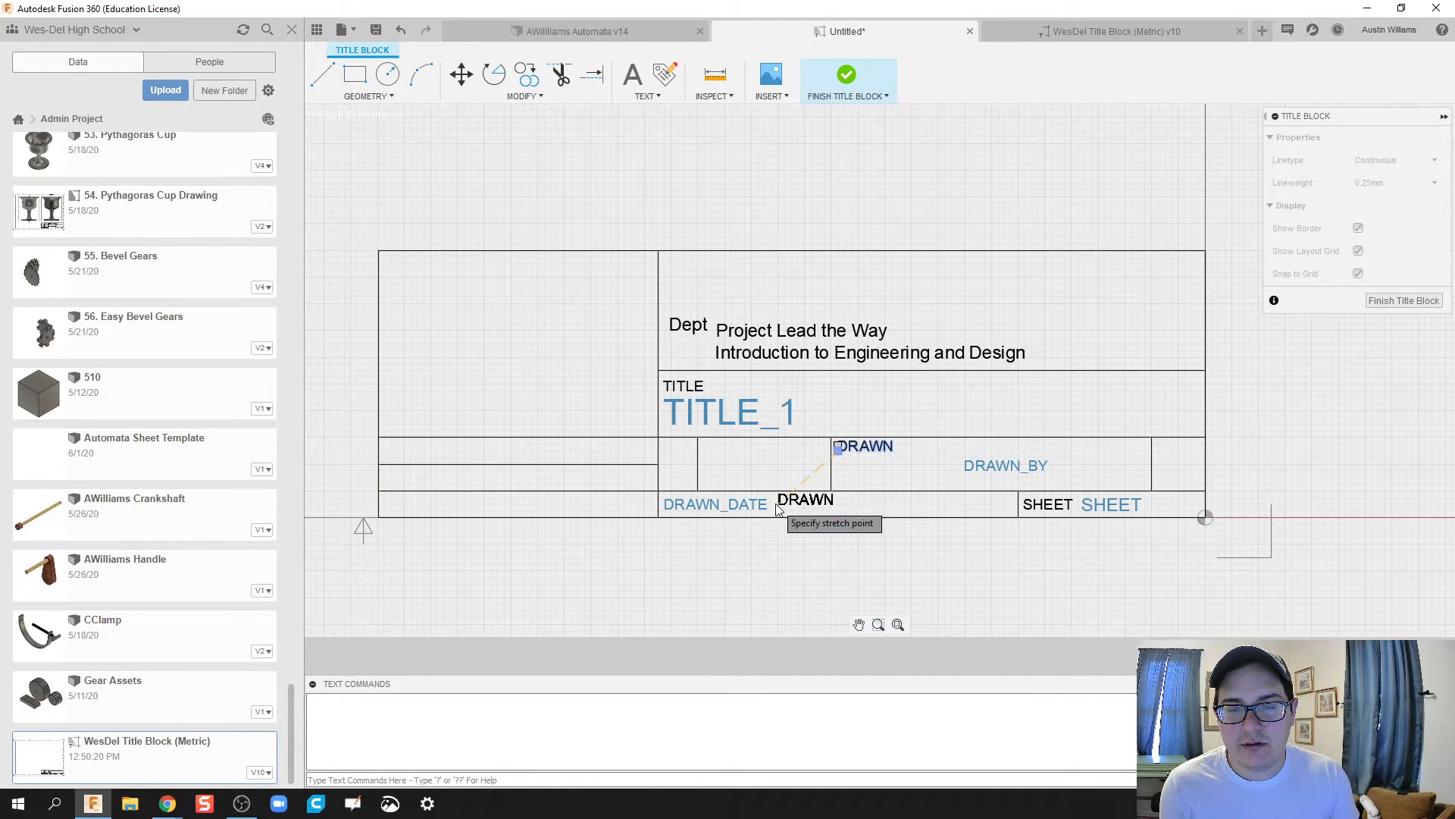
pyautogui.click(778, 509)
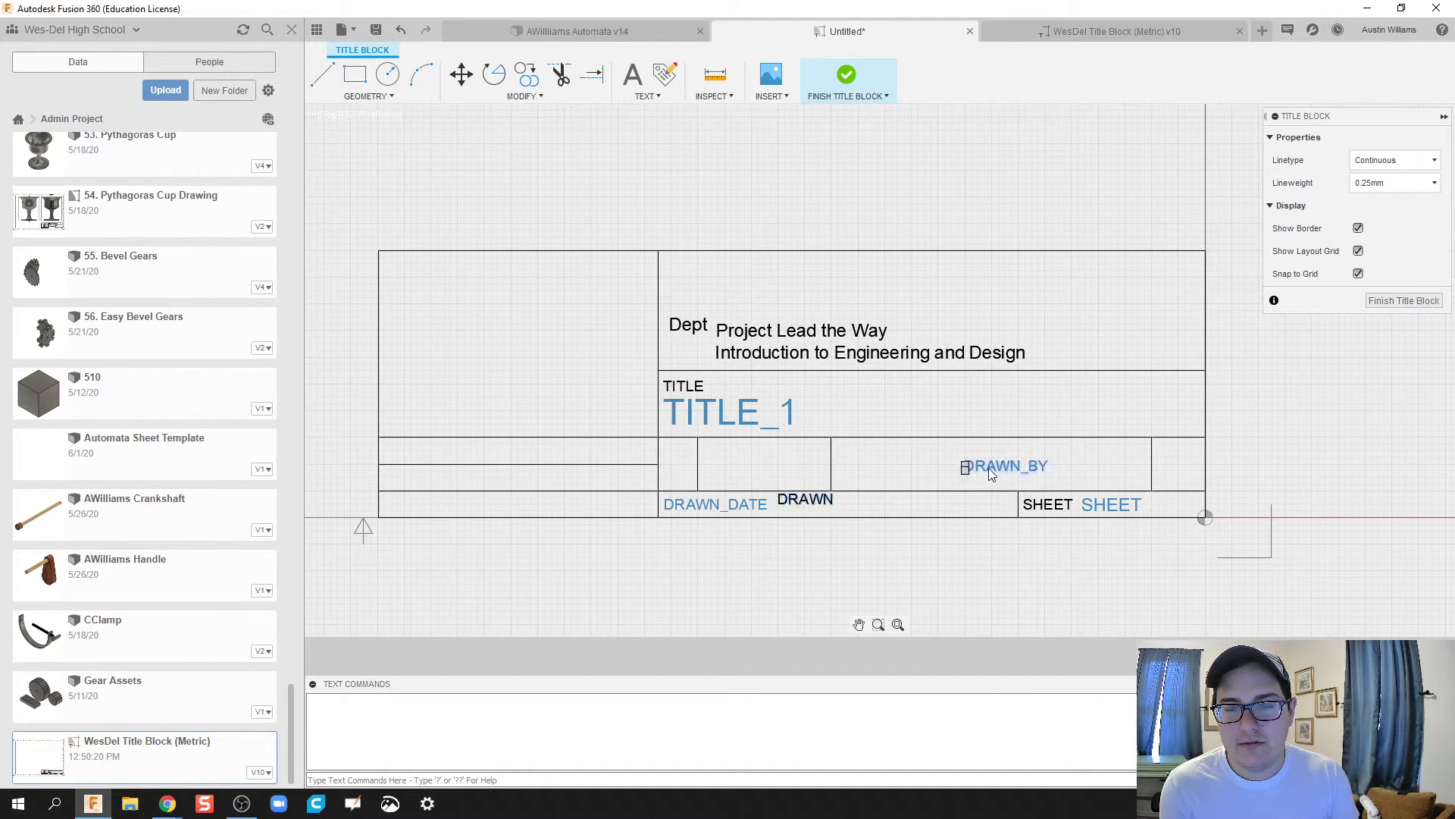
pyautogui.click(965, 467)
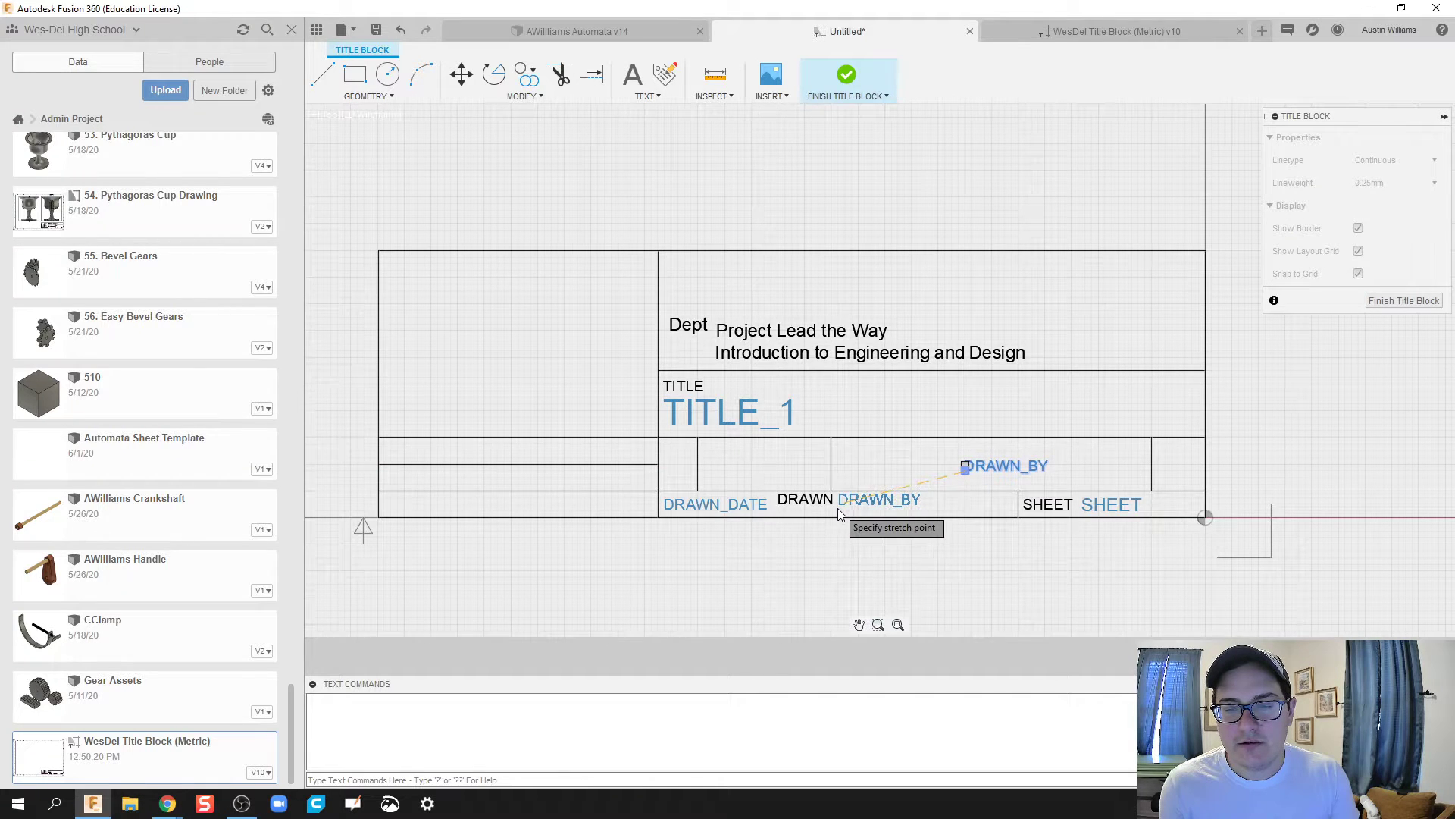
pyautogui.click(837, 514)
pyautogui.click(1106, 31)
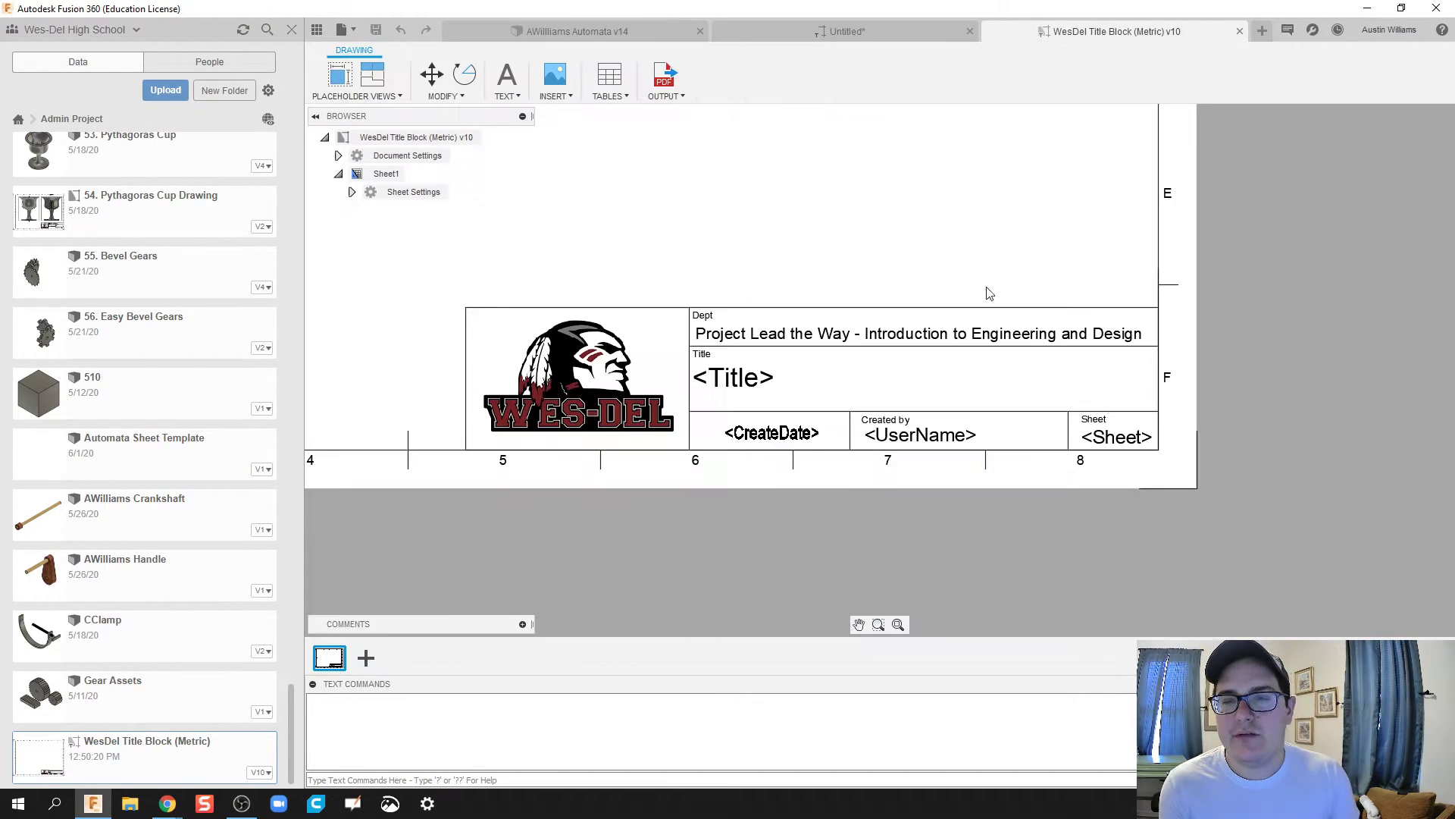
# Step: Back in the Untitled title block, rename the DRAWN label to 'Created By' and shift DRAWN_BY aside
pyautogui.click(847, 31)
pyautogui.click(802, 498)
pyautogui.doubleClick(802, 498)
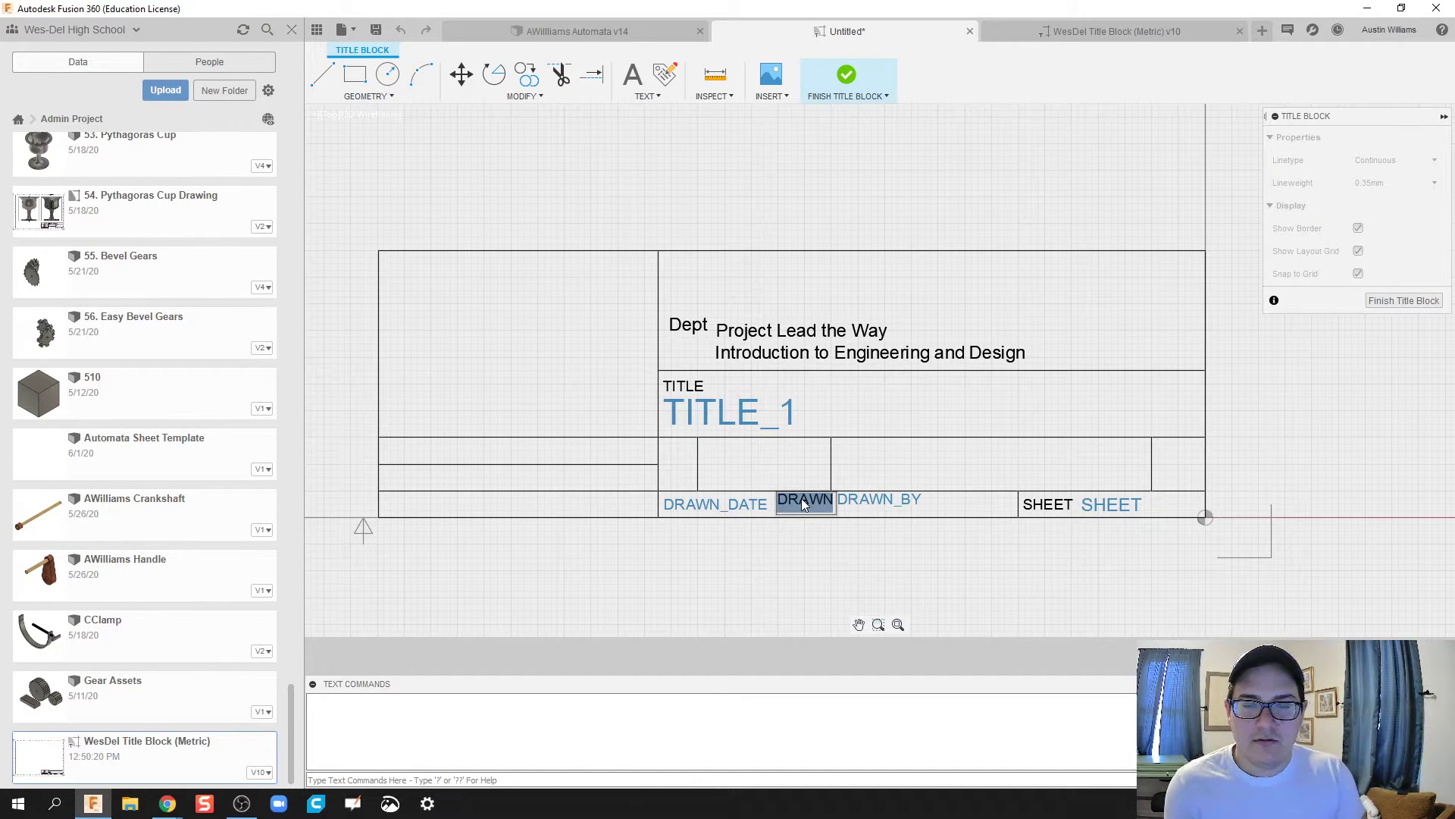
pyautogui.write('Created By')
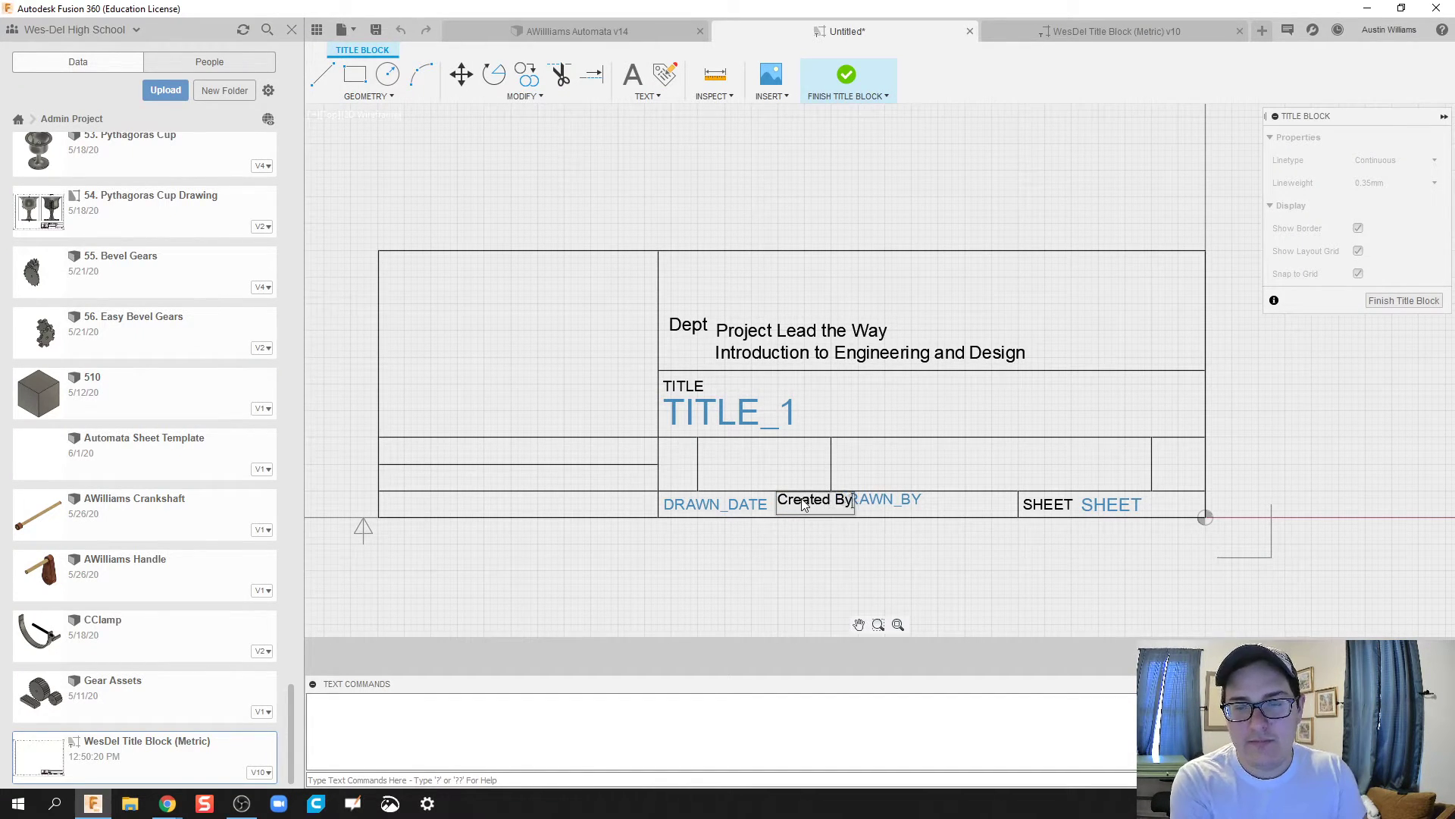
pyautogui.click(843, 506)
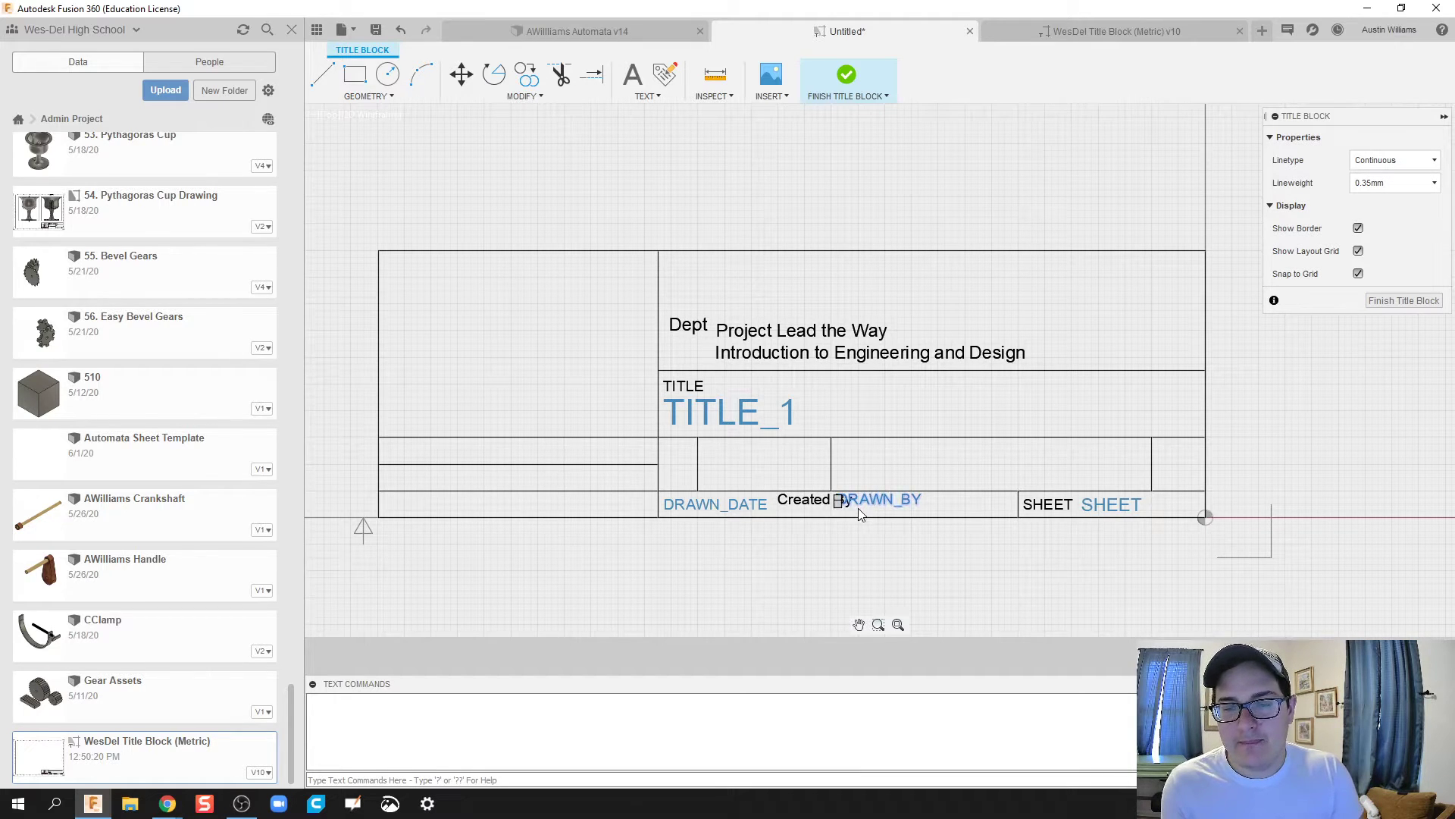
pyautogui.moveTo(837, 508); pyautogui.dragTo(791, 516)
# Step: Select the Created By text and set its line weight to 0.13mm
pyautogui.scroll(3, 816, 508)
pyautogui.doubleClick(769, 495)
pyautogui.click(769, 496)
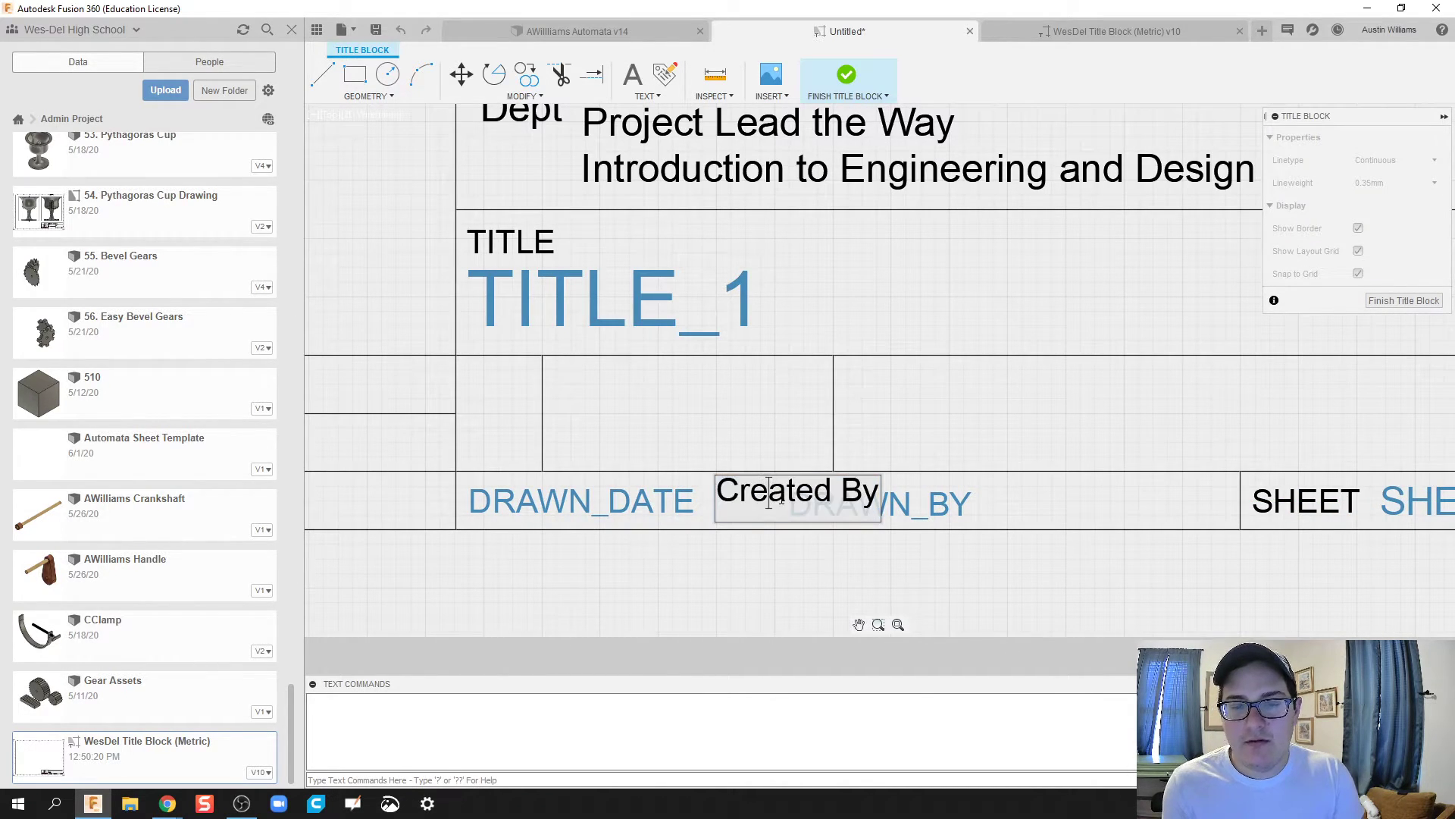
pyautogui.moveTo(874, 496); pyautogui.dragTo(706, 484)
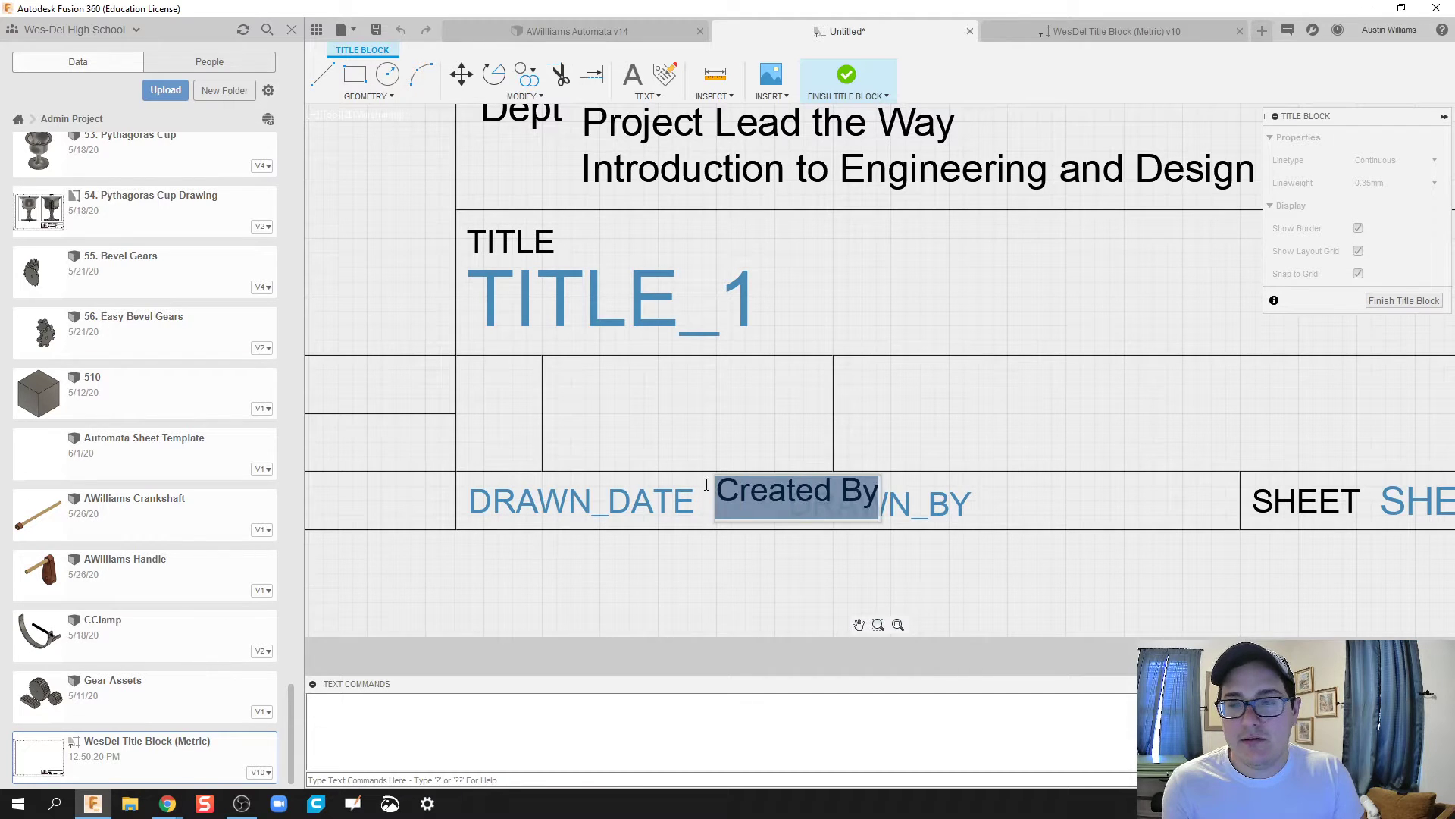
pyautogui.press('Escape')
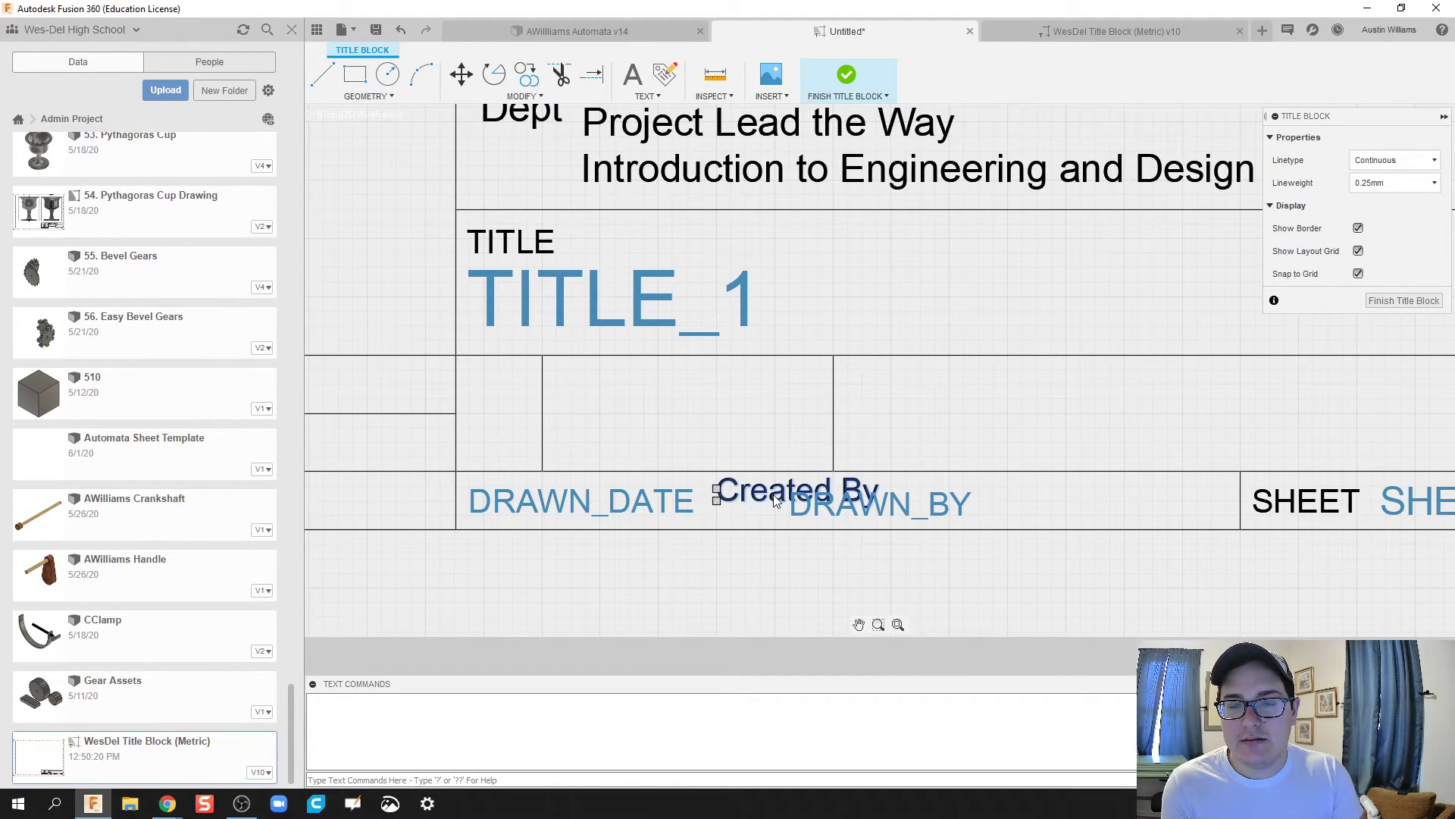
pyautogui.click(1395, 183)
pyautogui.click(1387, 215)
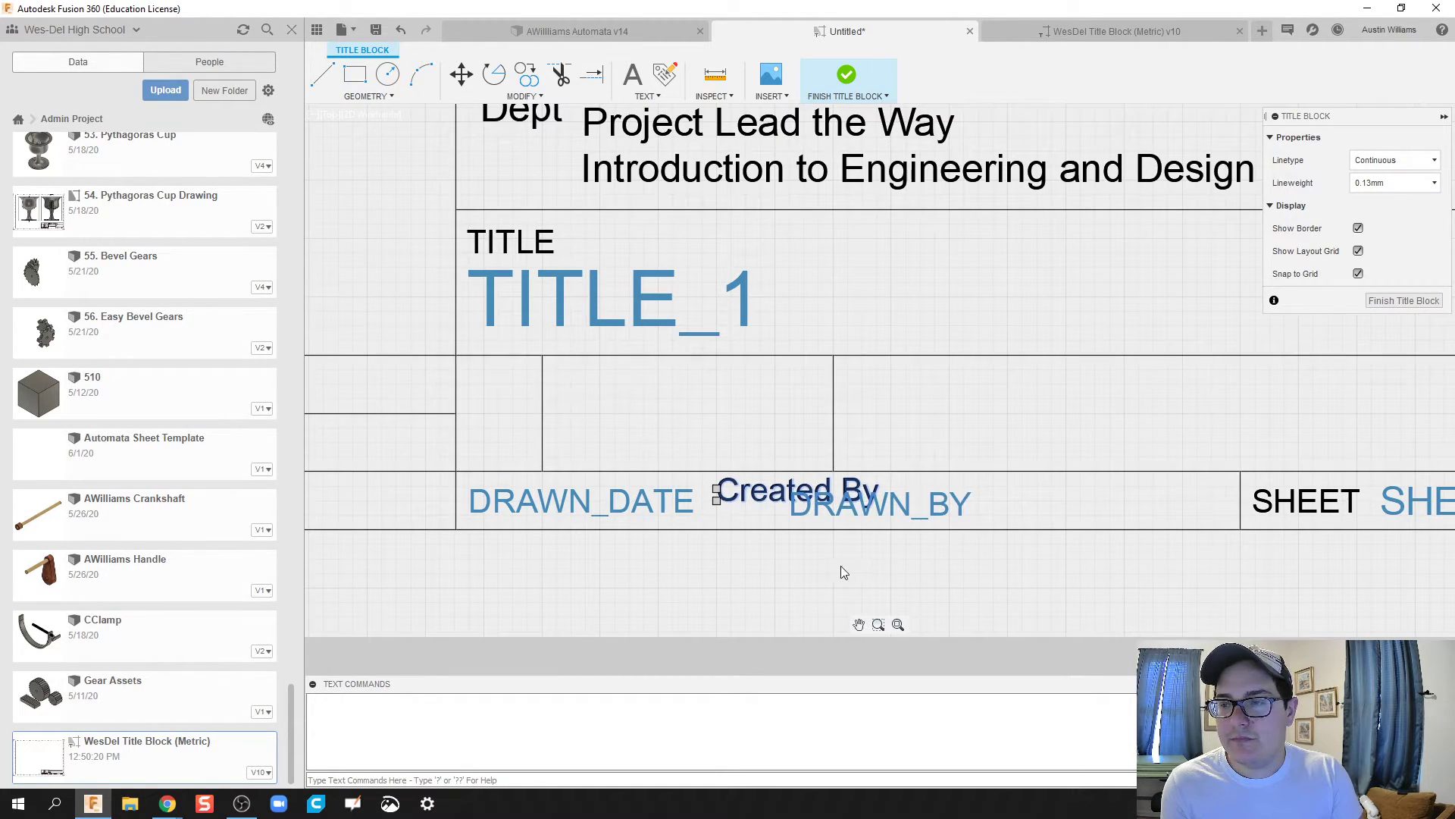
# Step: Move the DRAWN_BY field further right in the bottom row
pyautogui.click(861, 512)
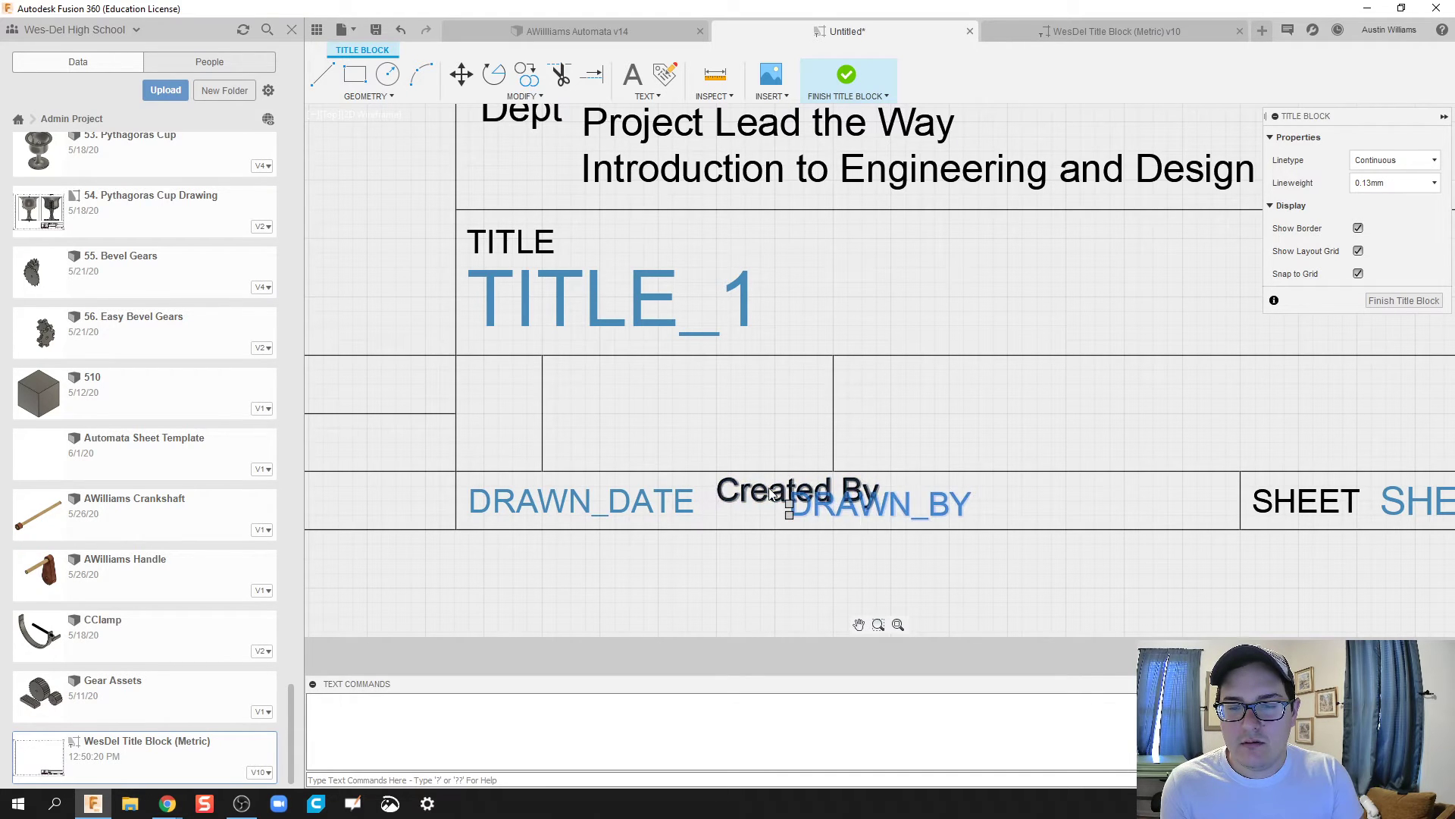
pyautogui.click(789, 514)
pyautogui.press('Escape')
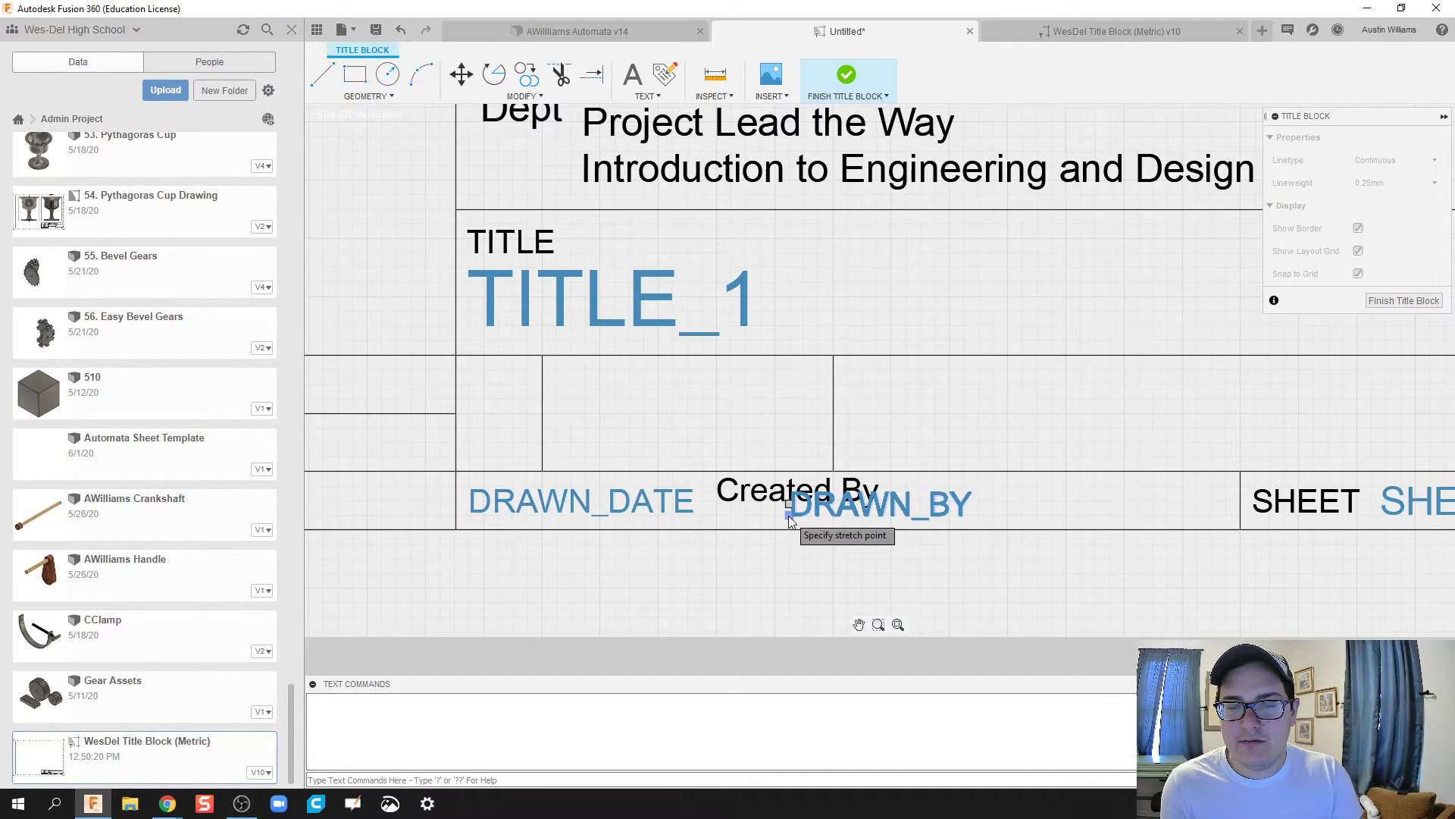
pyautogui.click(790, 517)
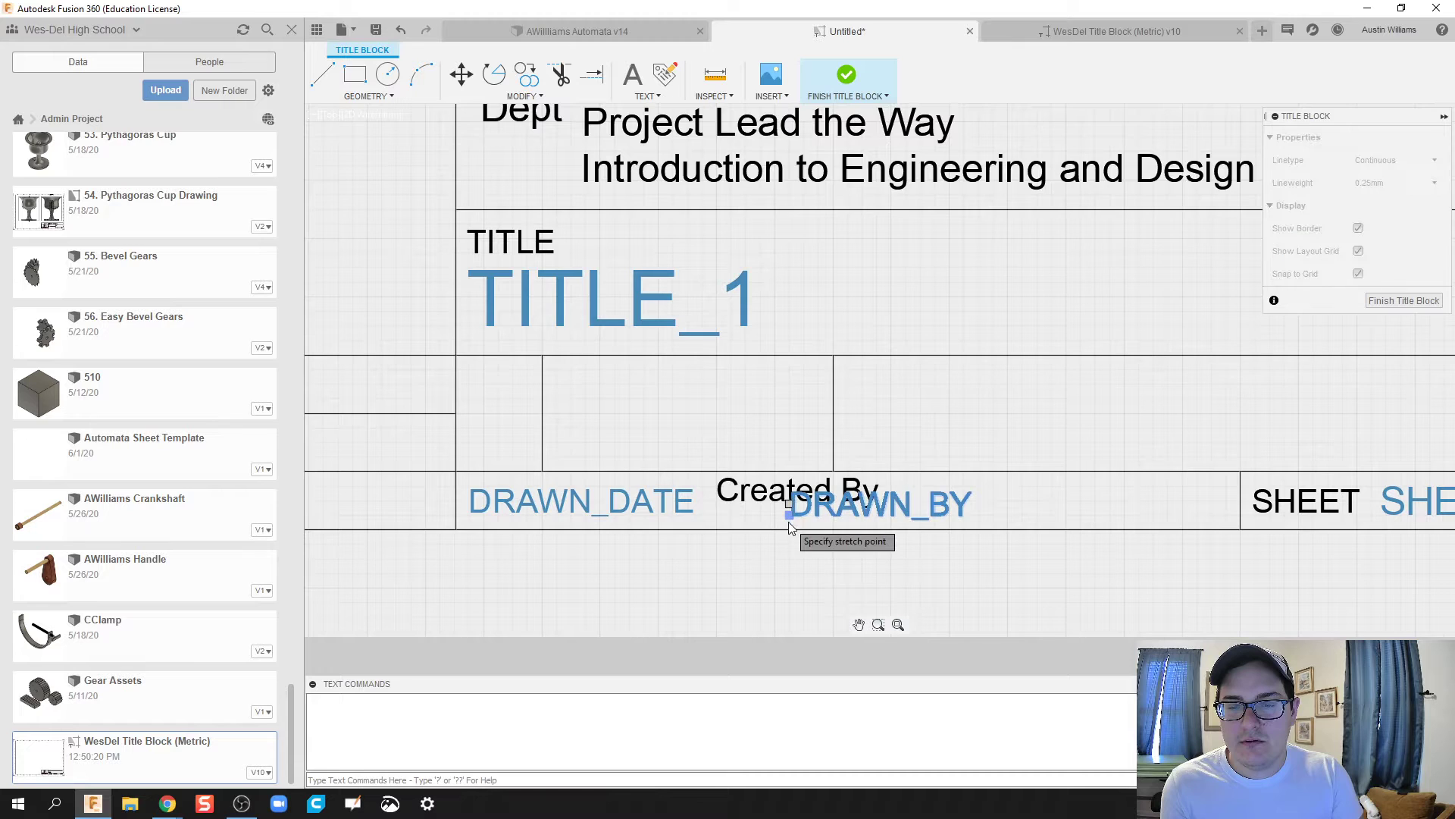
pyautogui.click(876, 525)
# Step: Align DRAWN_DATE to the cell's left edge, followed by Created By and then DRAWN_BY
pyautogui.click(656, 507)
pyautogui.click(696, 502)
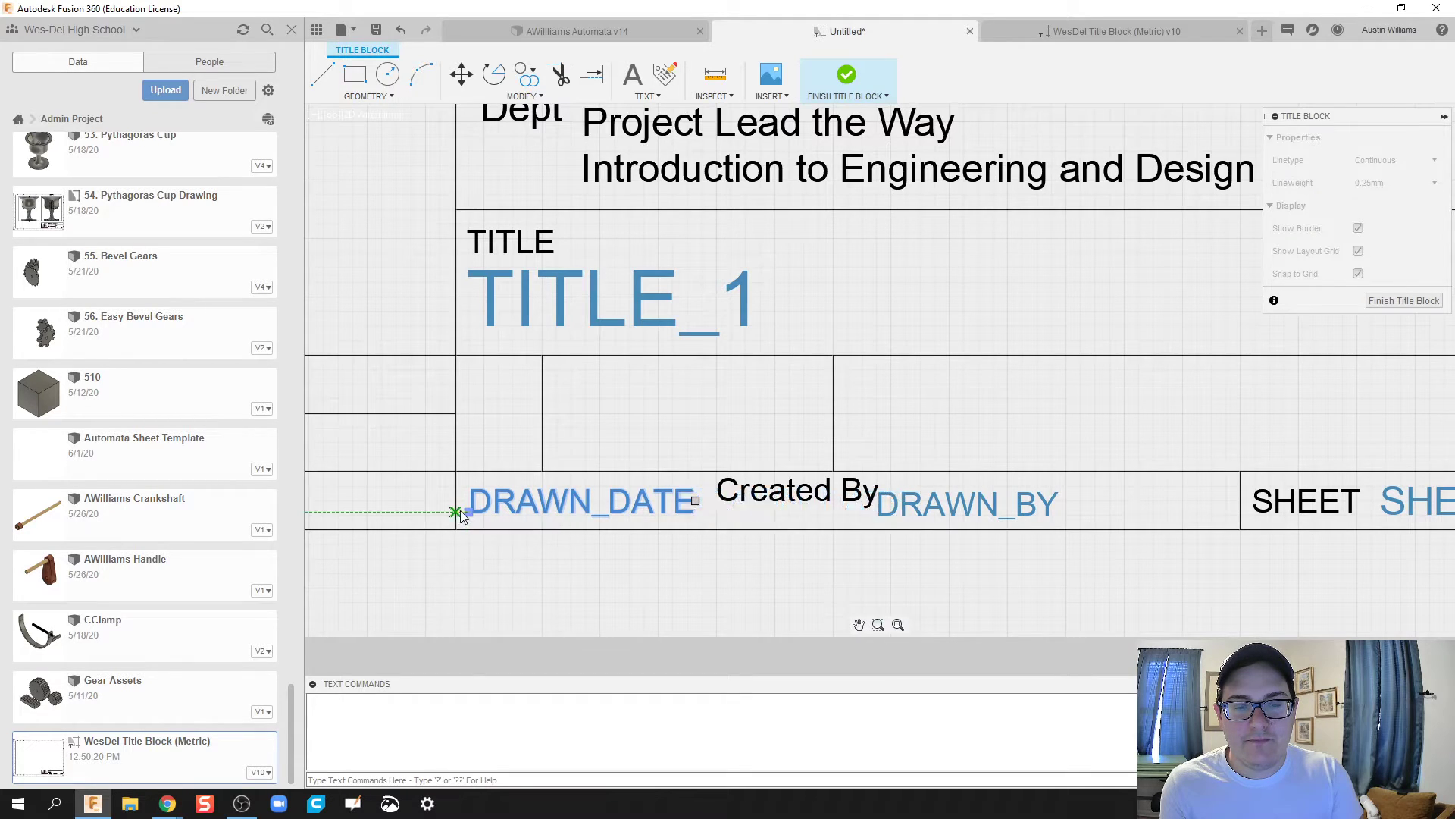
pyautogui.click(457, 511)
pyautogui.click(727, 496)
pyautogui.click(717, 501)
pyautogui.click(690, 502)
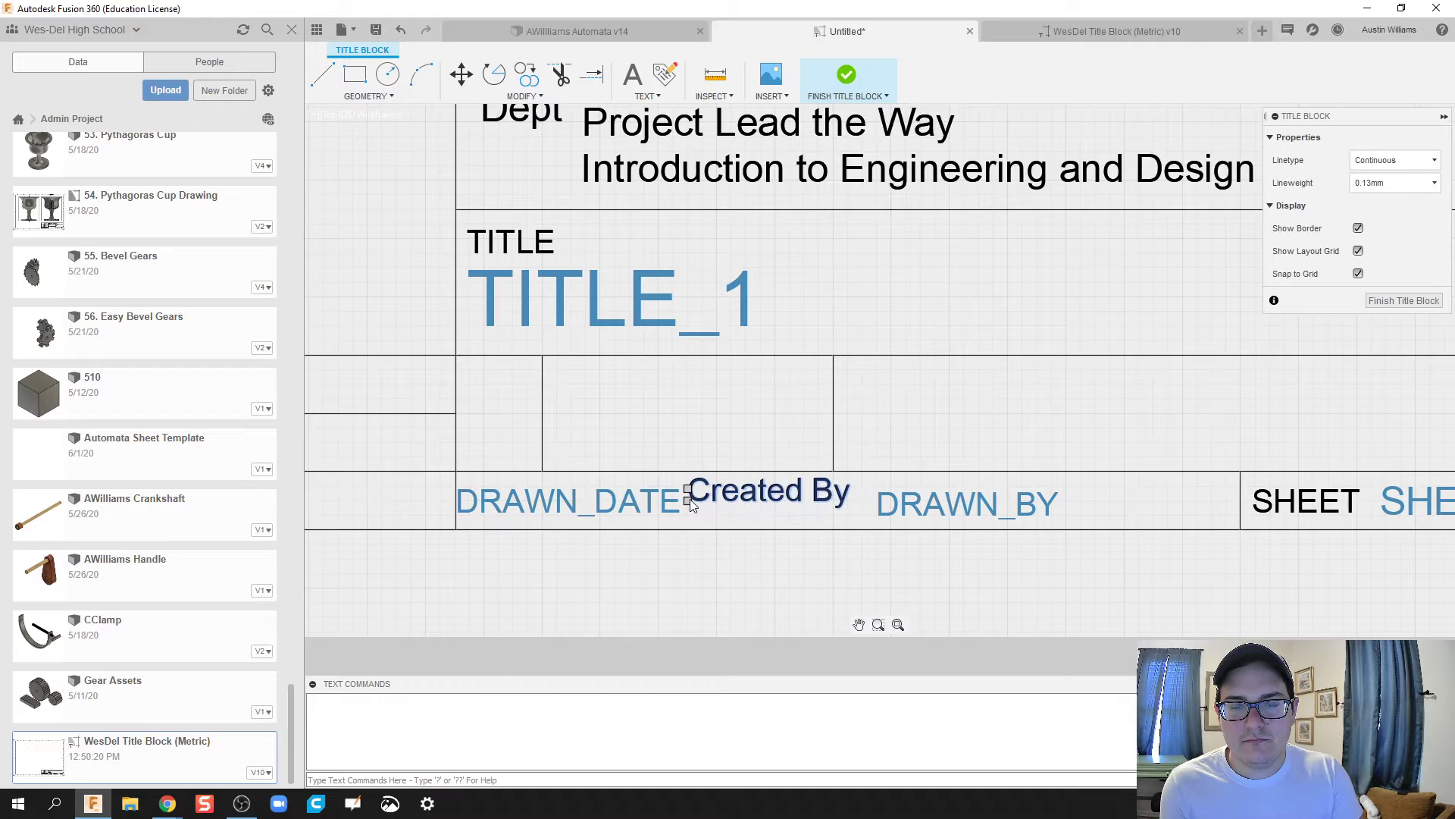
pyautogui.click(905, 522)
pyautogui.click(877, 517)
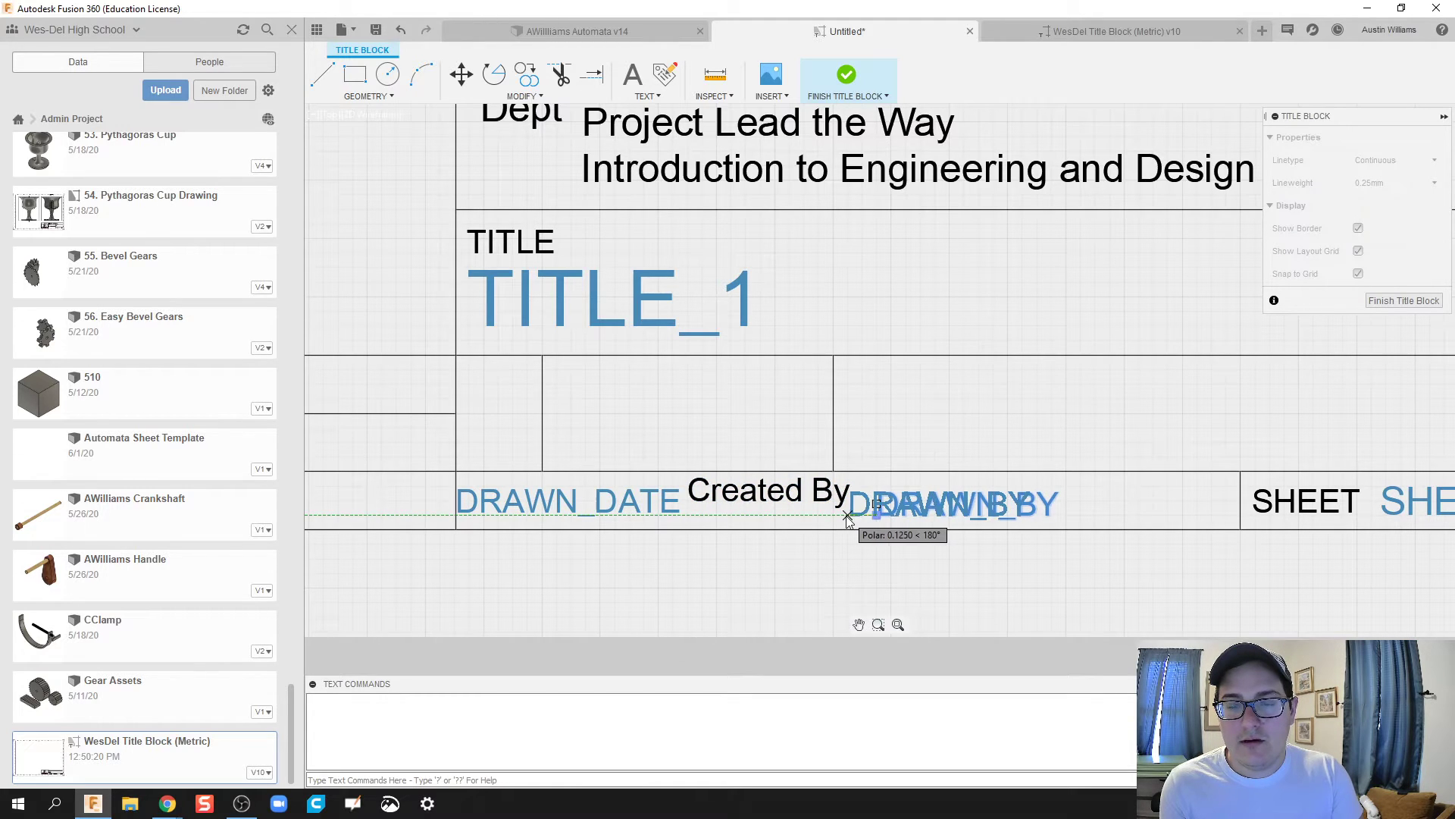
pyautogui.click(847, 518)
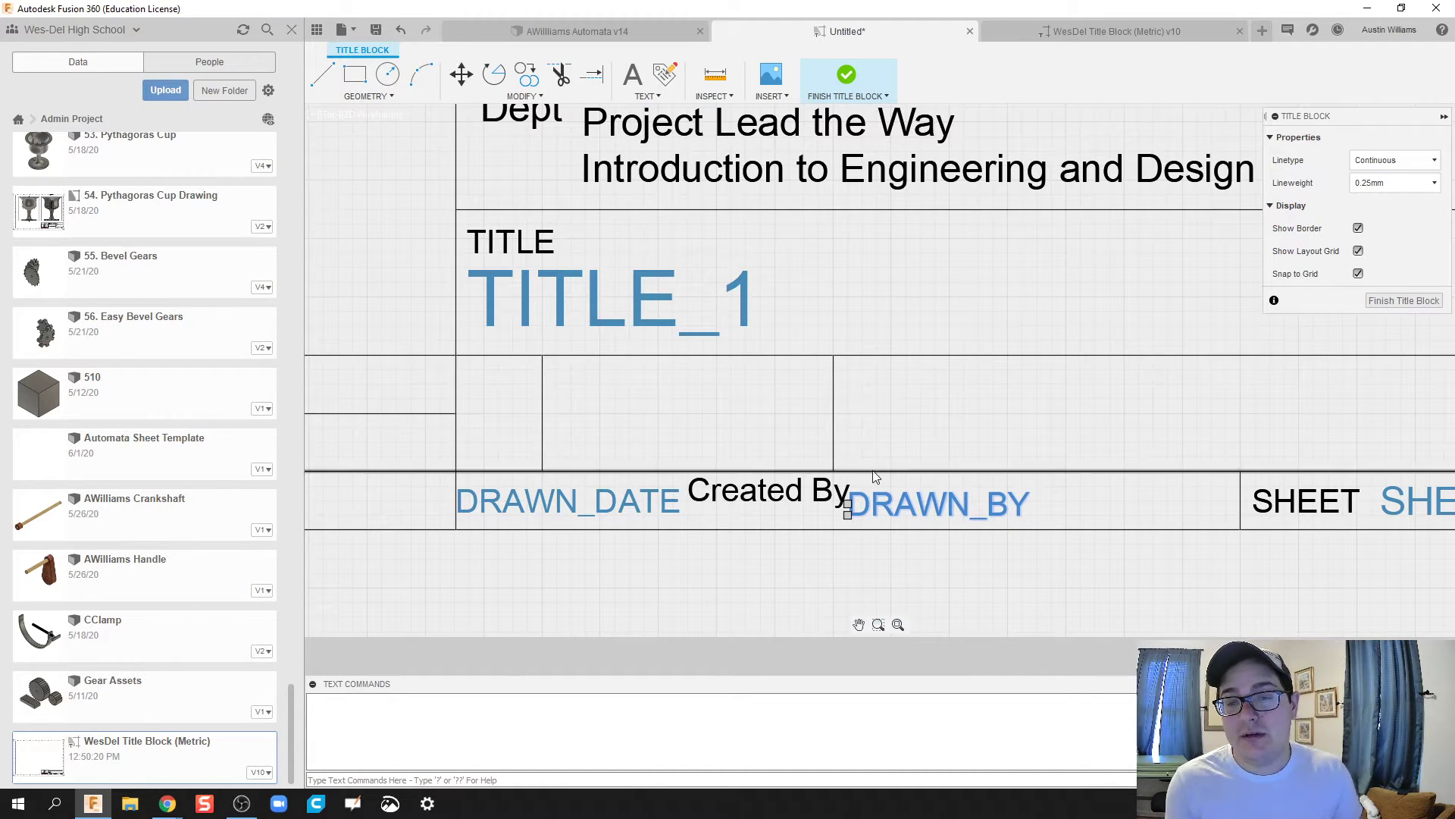
pyautogui.scroll(-2, 933, 471)
pyautogui.scroll(-2, 917, 463)
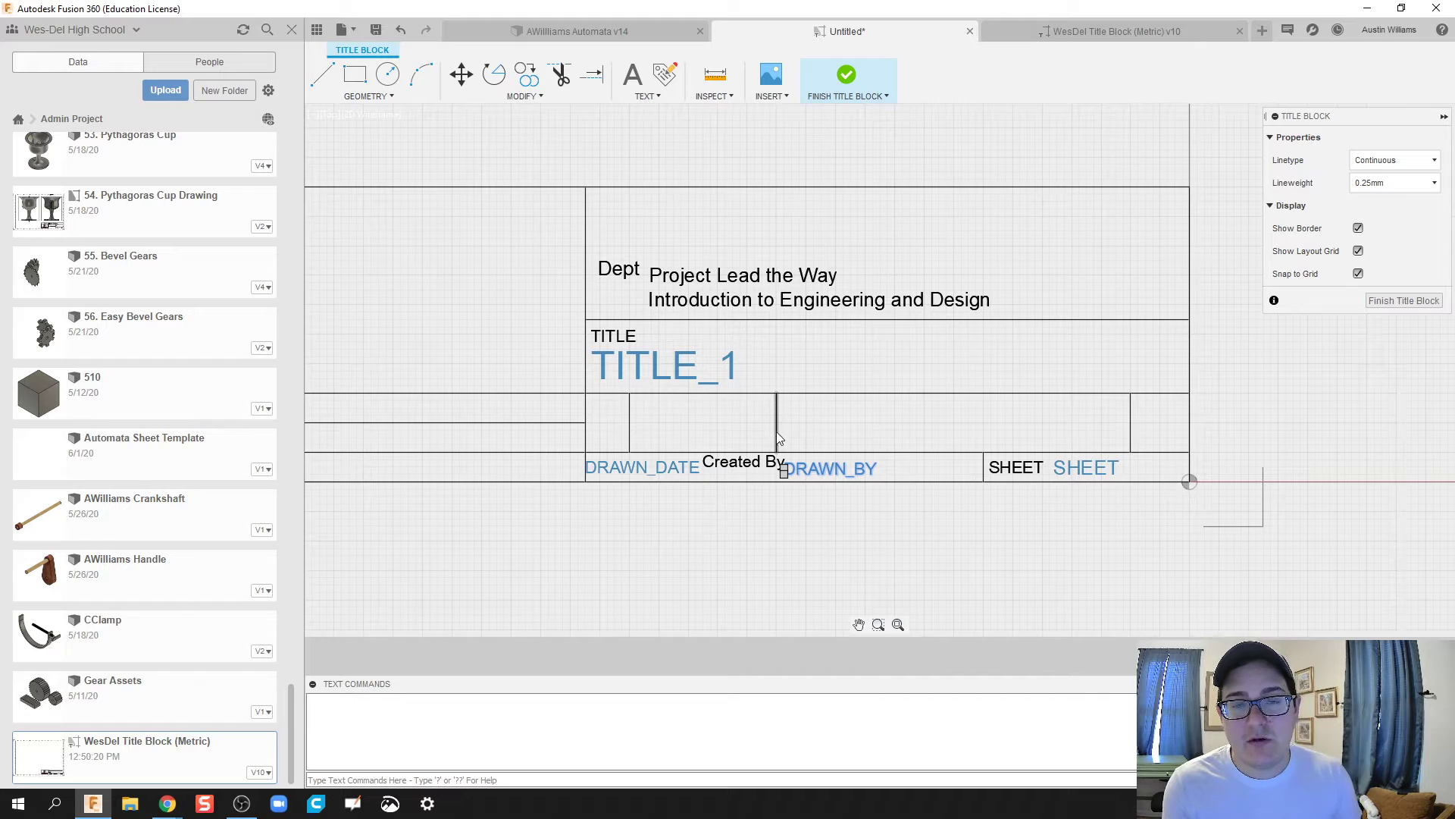
# Step: Delete the three vertical dividers in the row above DRAWN_DATE
pyautogui.click(630, 427)
pyautogui.press('Delete')
pyautogui.click(773, 422)
pyautogui.press('Delete')
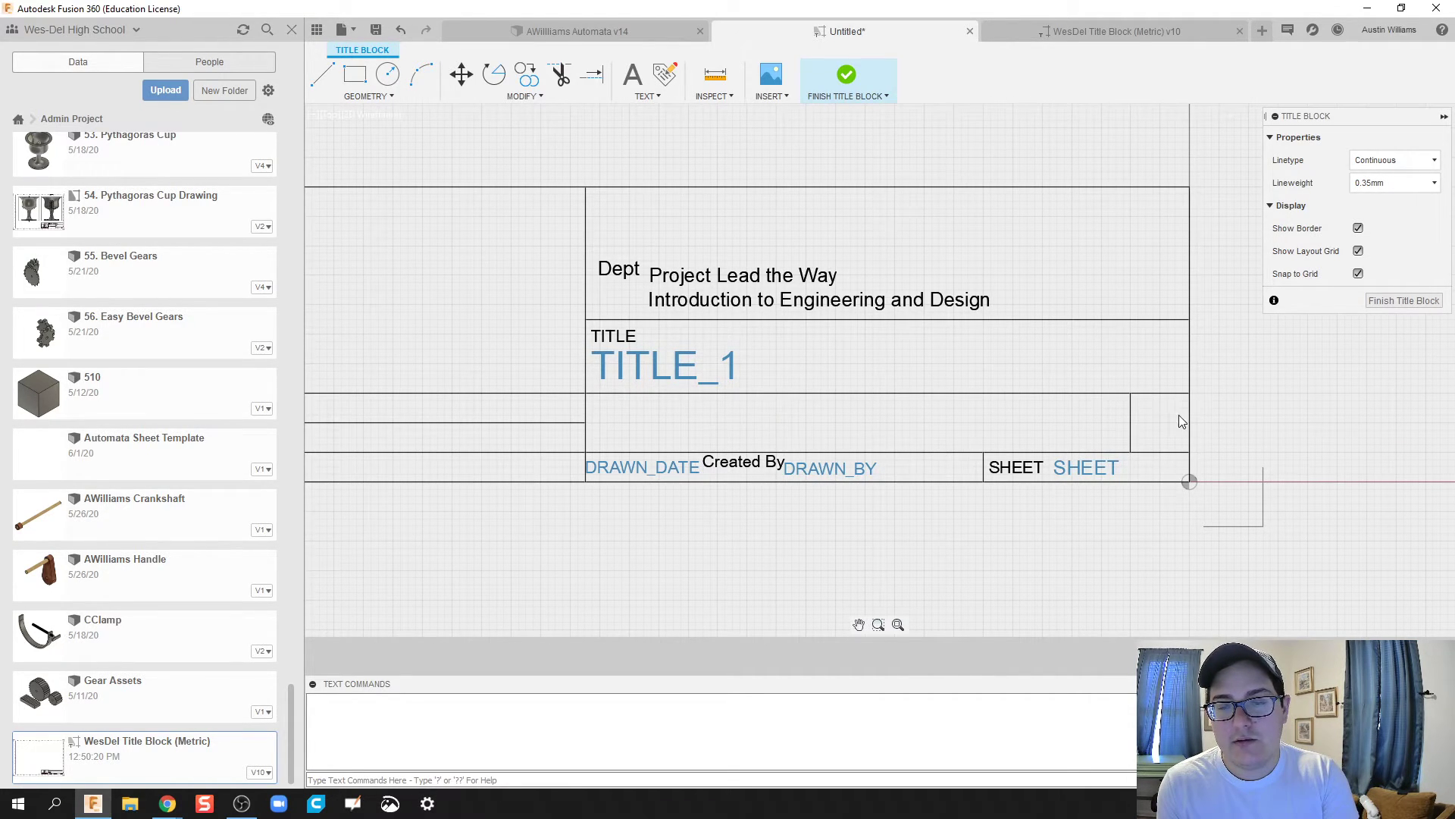
pyautogui.click(1131, 422)
pyautogui.press('Delete')
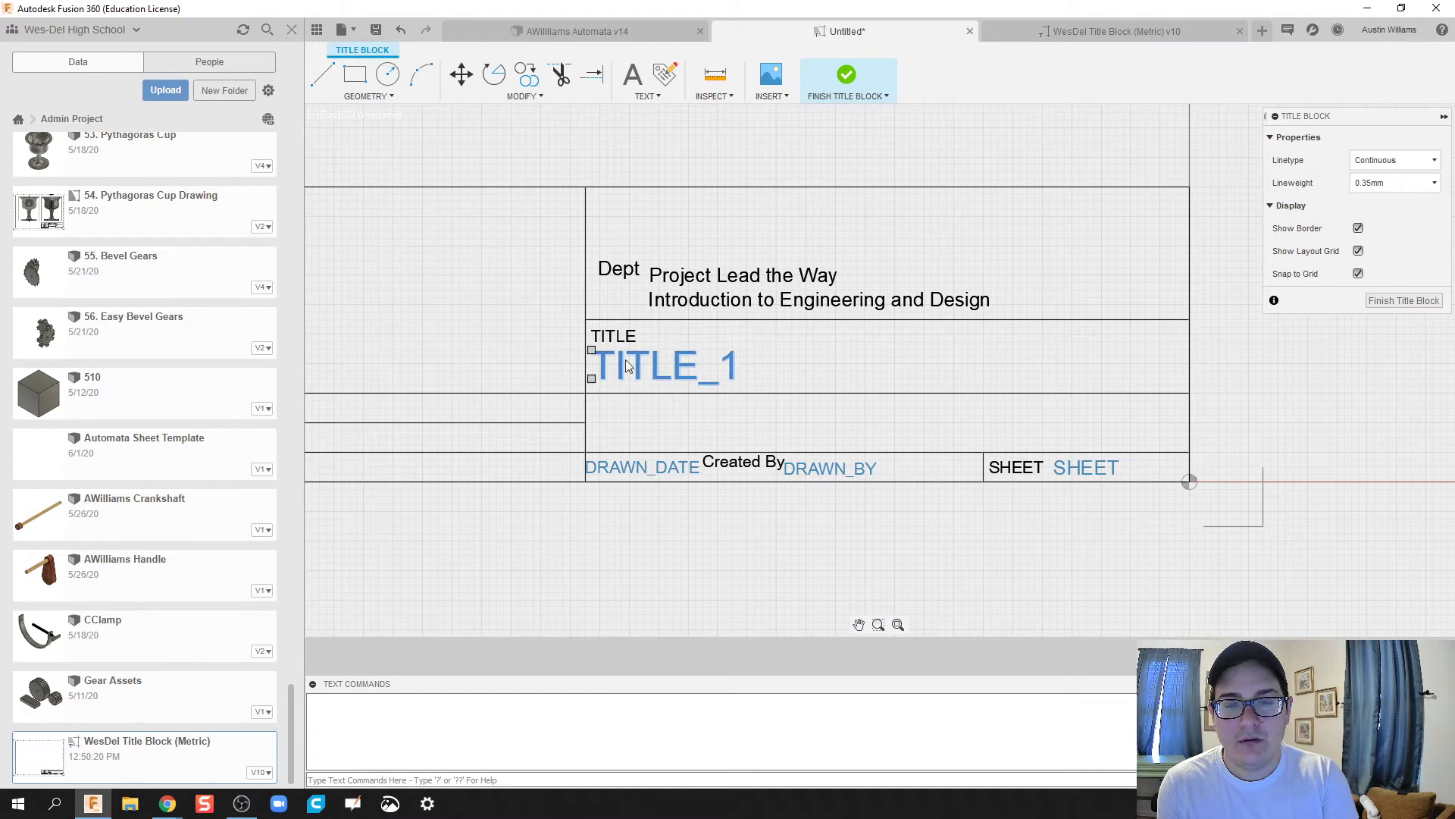
# Step: Move the TITLE label and TITLE_1 field down into that row, aligning TITLE_1 to the left edge
pyautogui.click(592, 351)
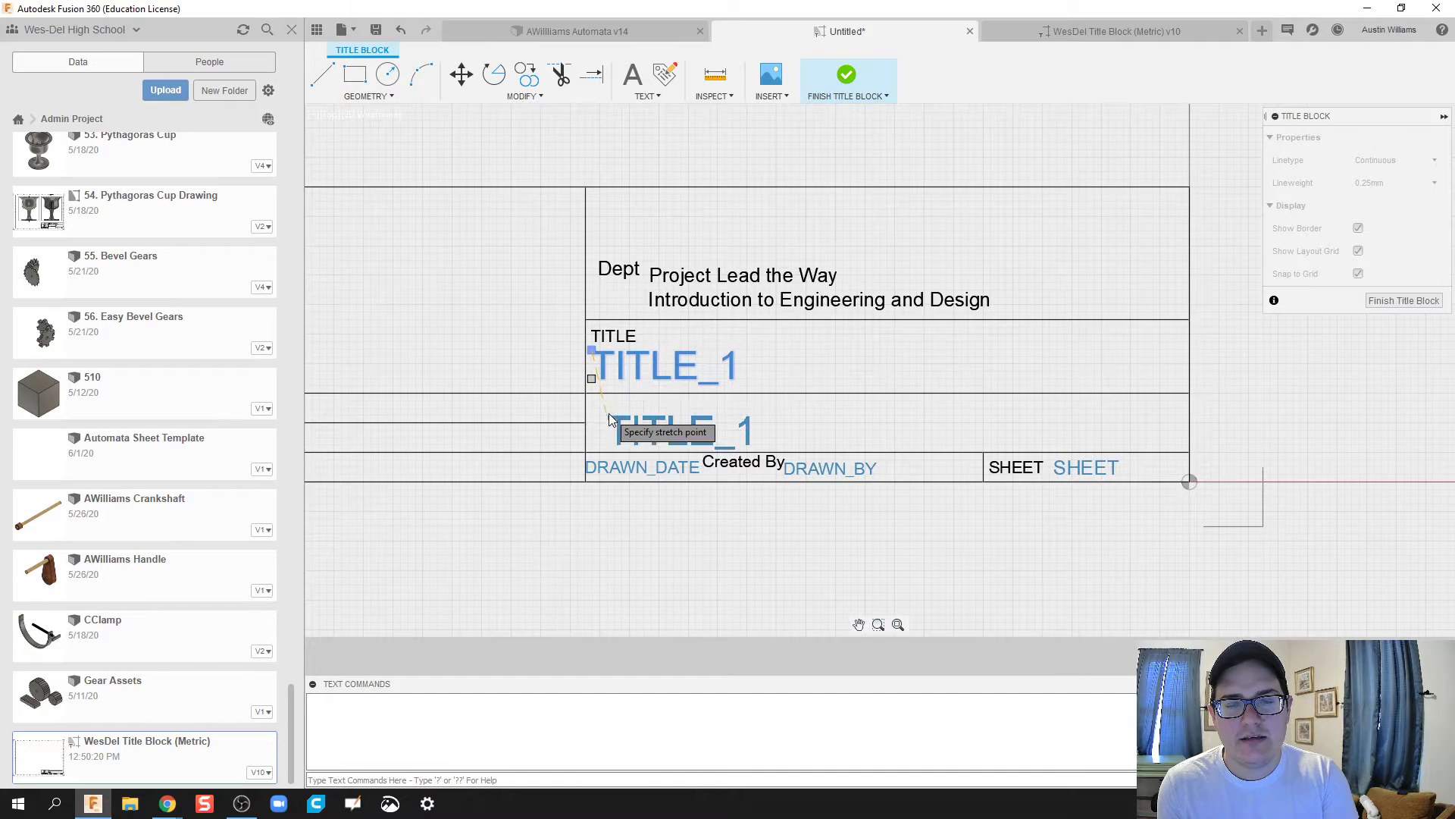
pyautogui.click(592, 422)
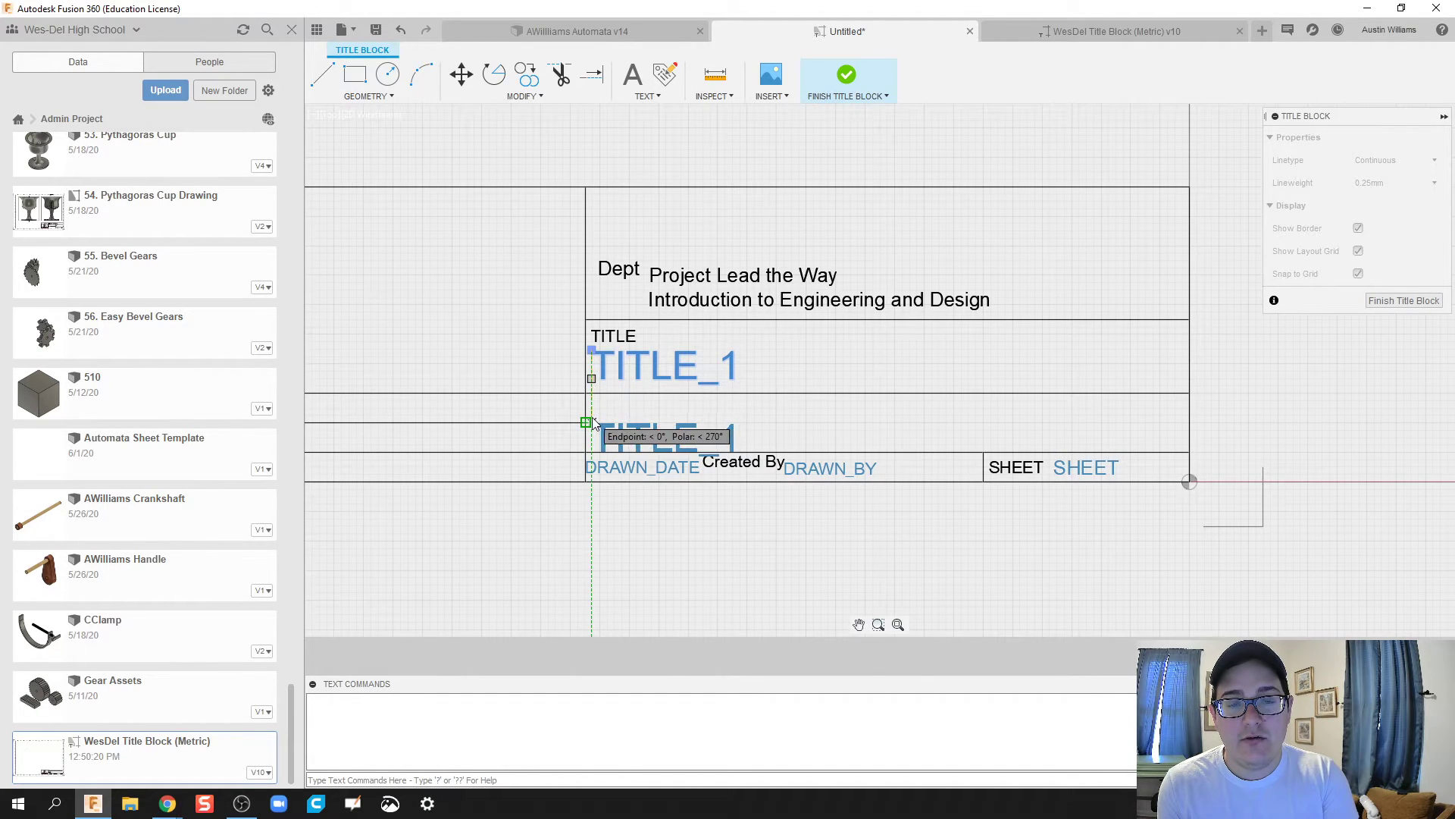
pyautogui.click(595, 341)
pyautogui.click(592, 341)
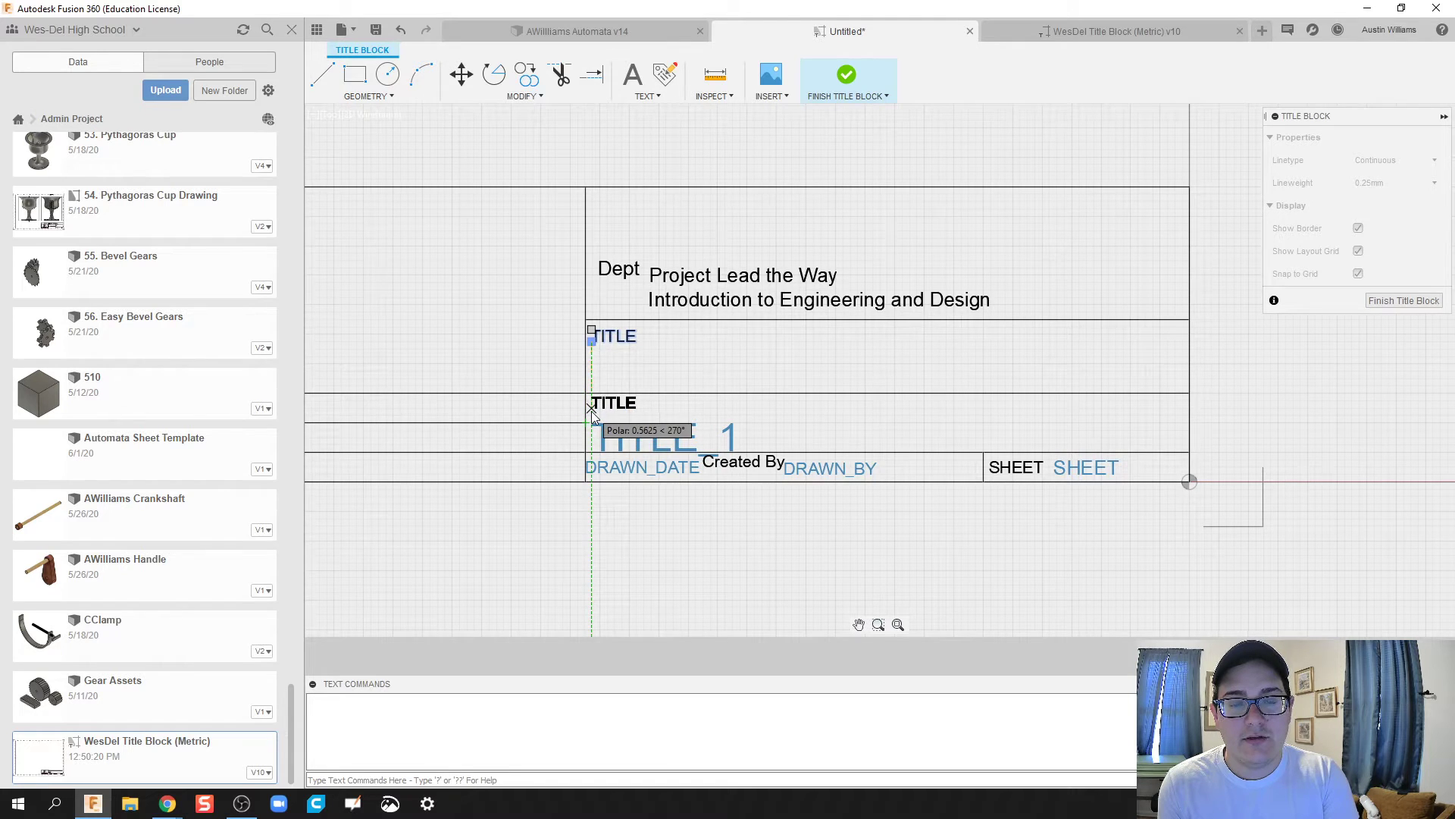
pyautogui.click(590, 410)
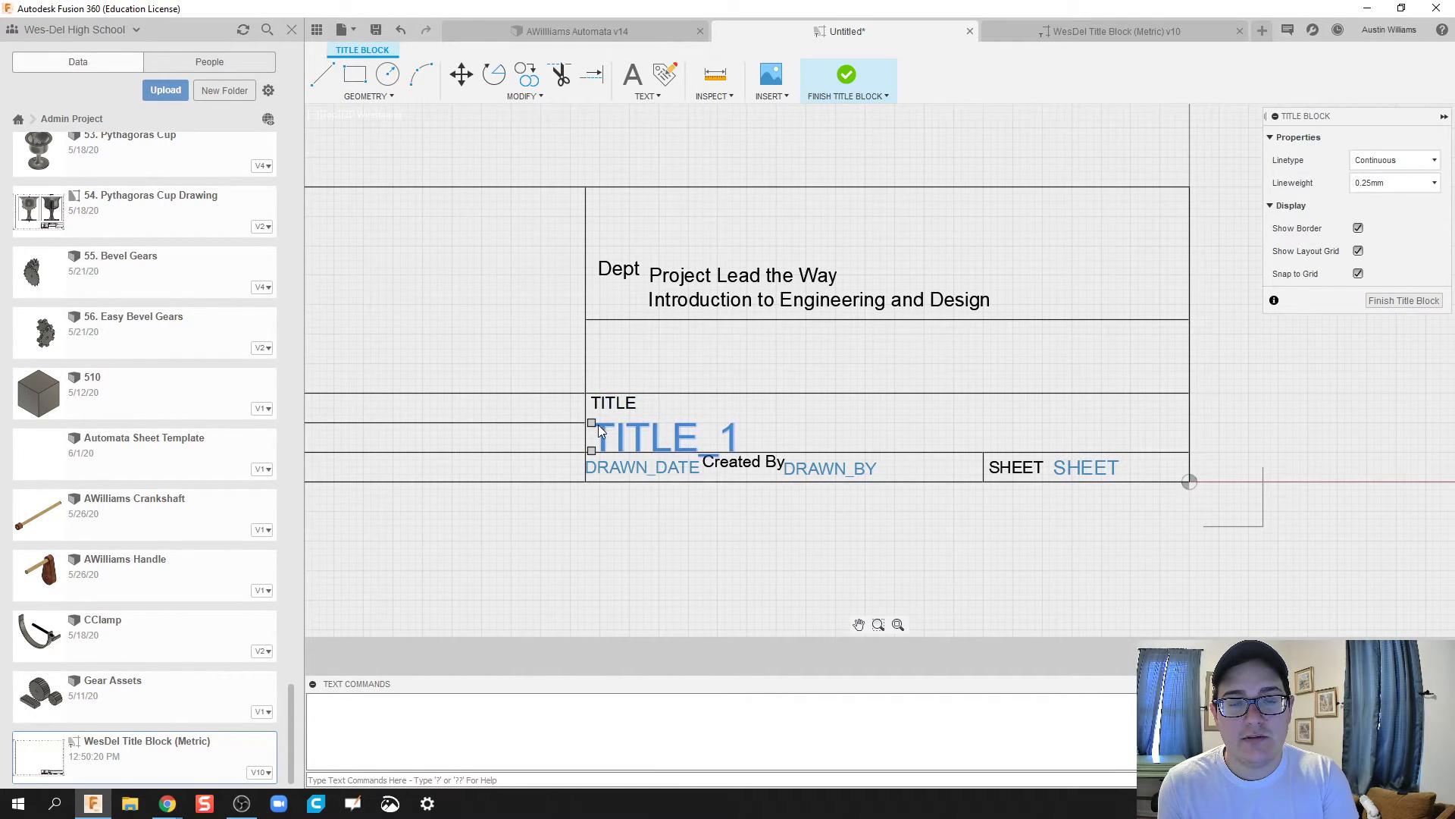
pyautogui.click(591, 423)
pyautogui.click(593, 414)
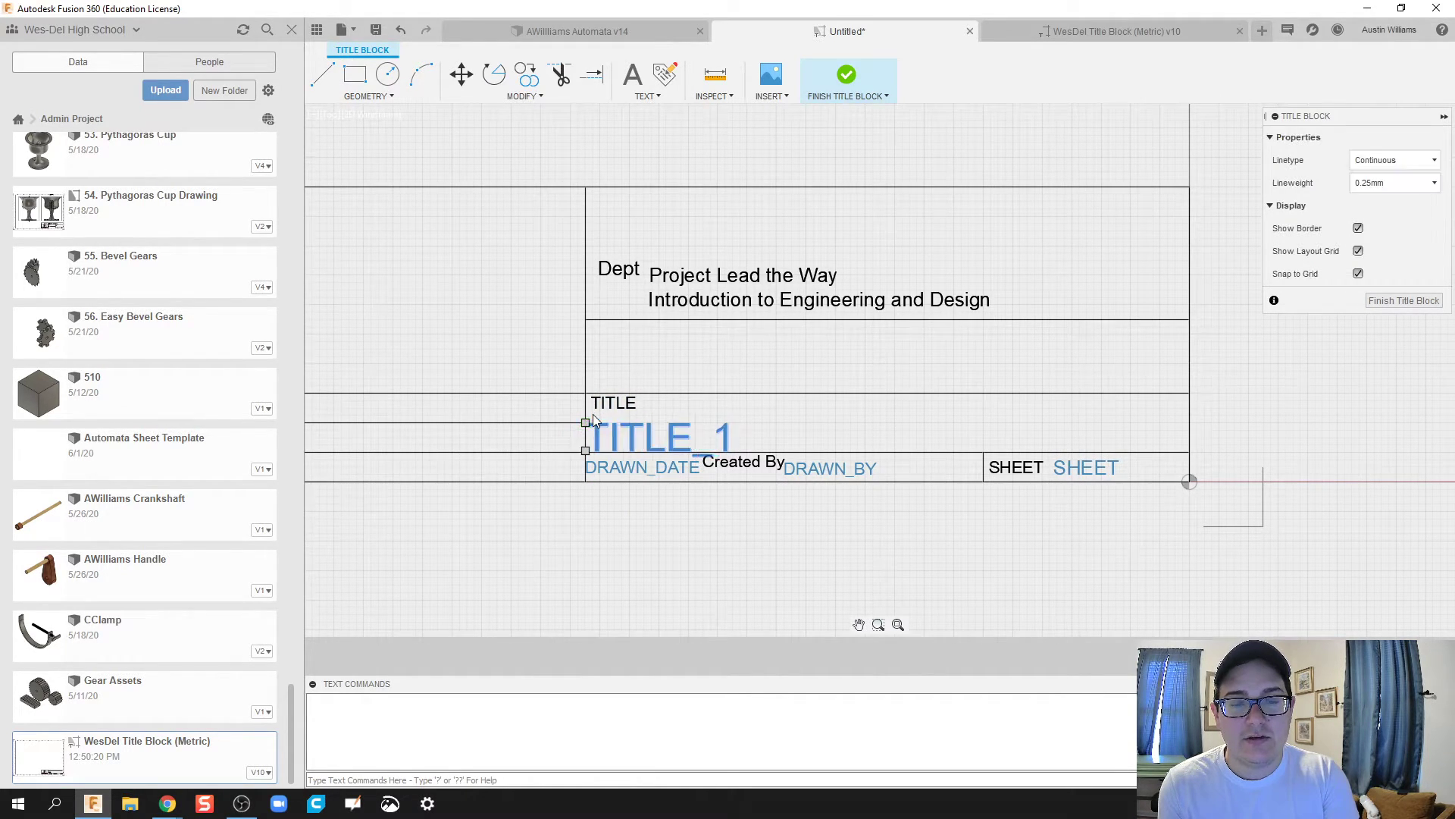
pyautogui.click(587, 423)
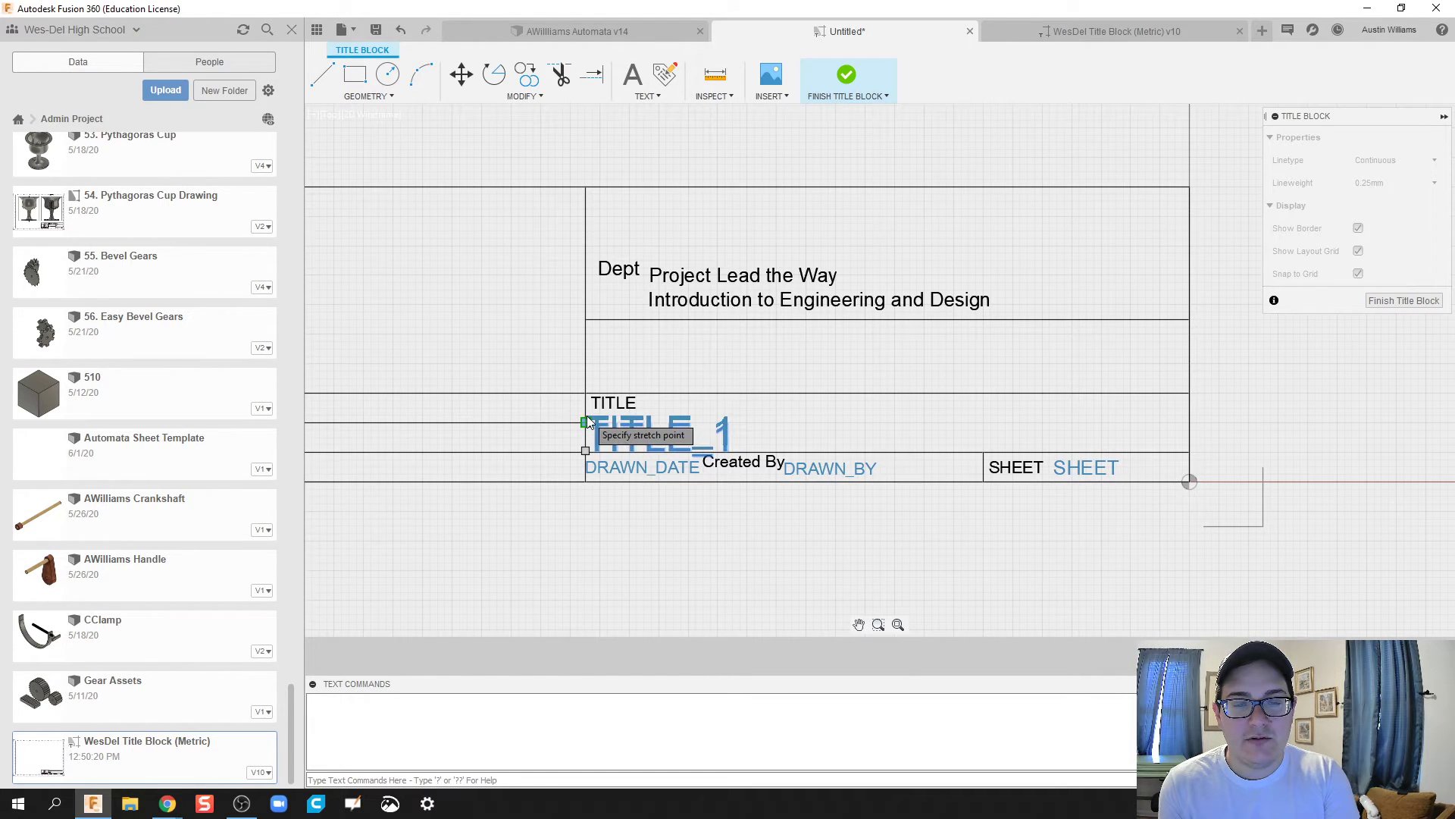
pyautogui.click(593, 415)
pyautogui.click(594, 447)
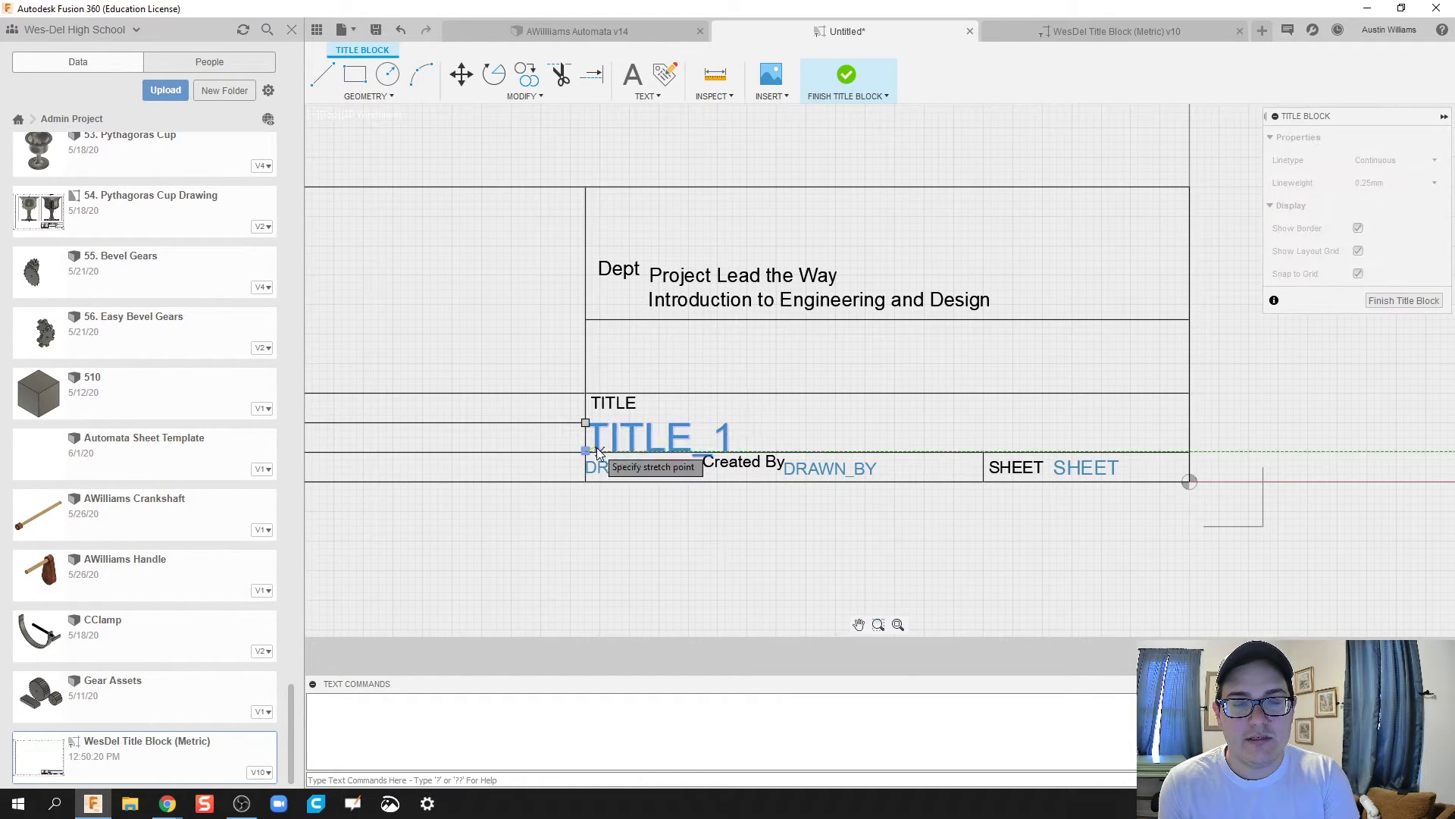
pyautogui.click(600, 447)
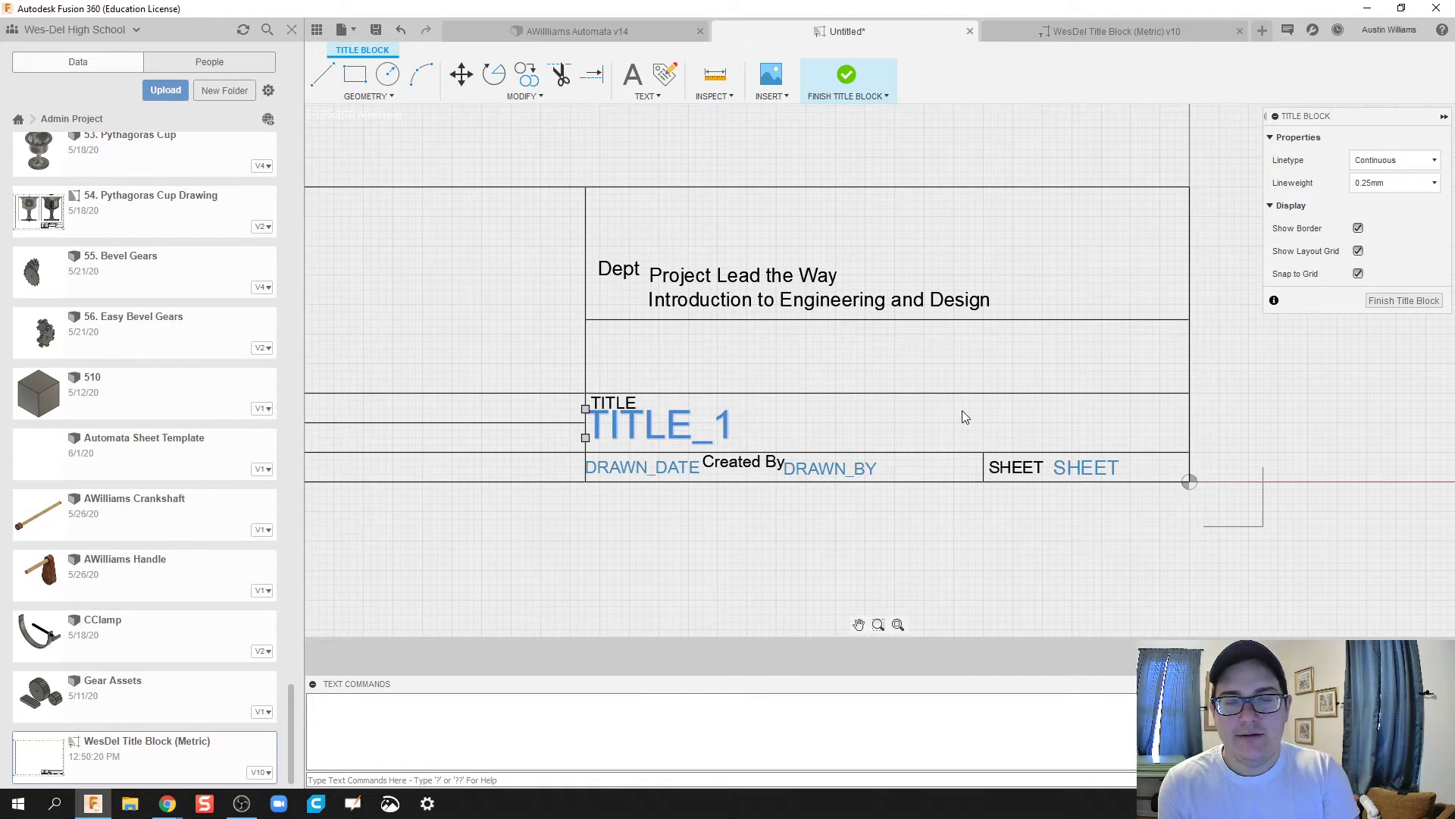
# Step: Turn off Snap to Grid and nudge TITLE_1 into its final spot beneath TITLE
pyautogui.click(1360, 273)
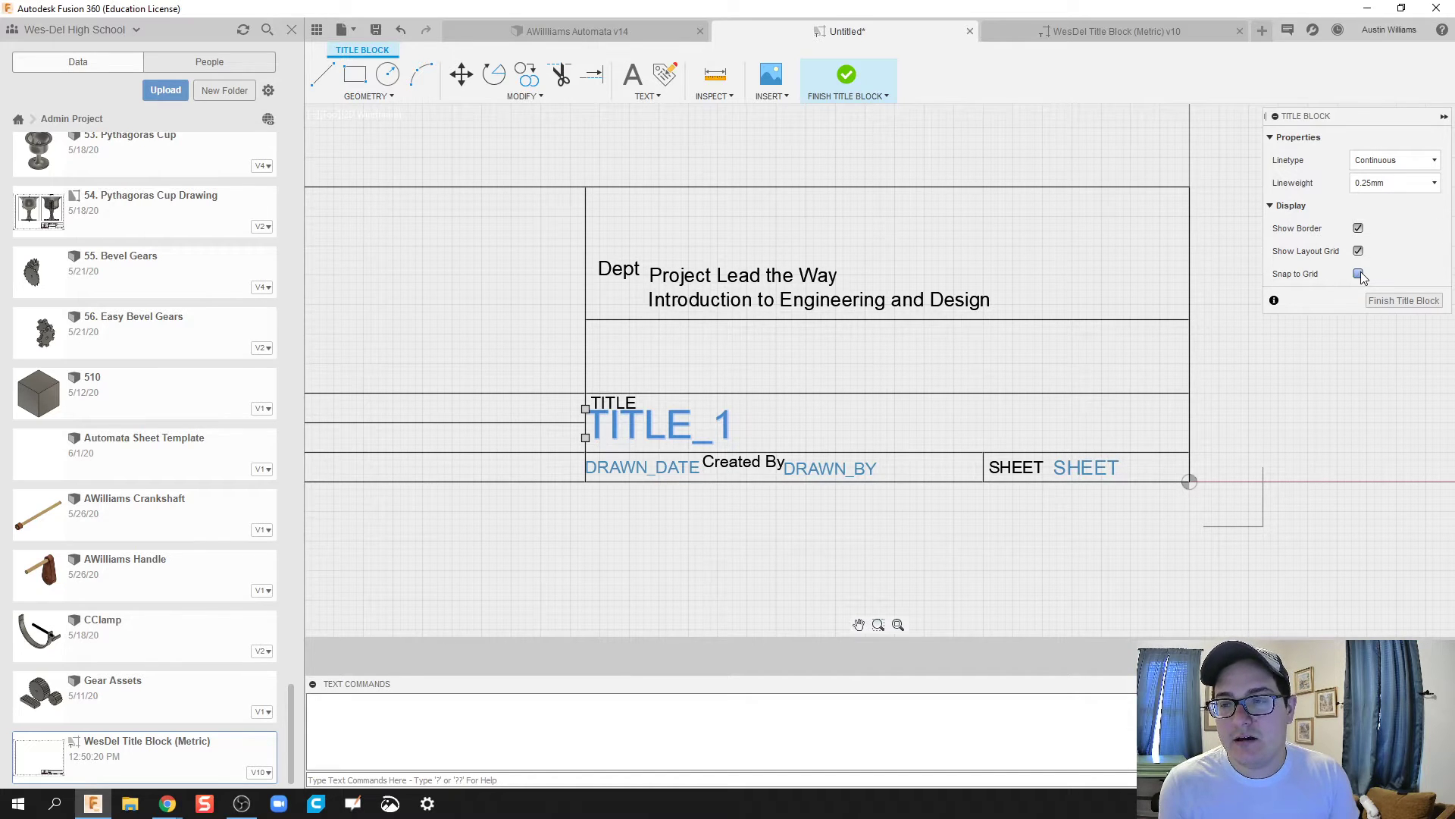
pyautogui.click(585, 438)
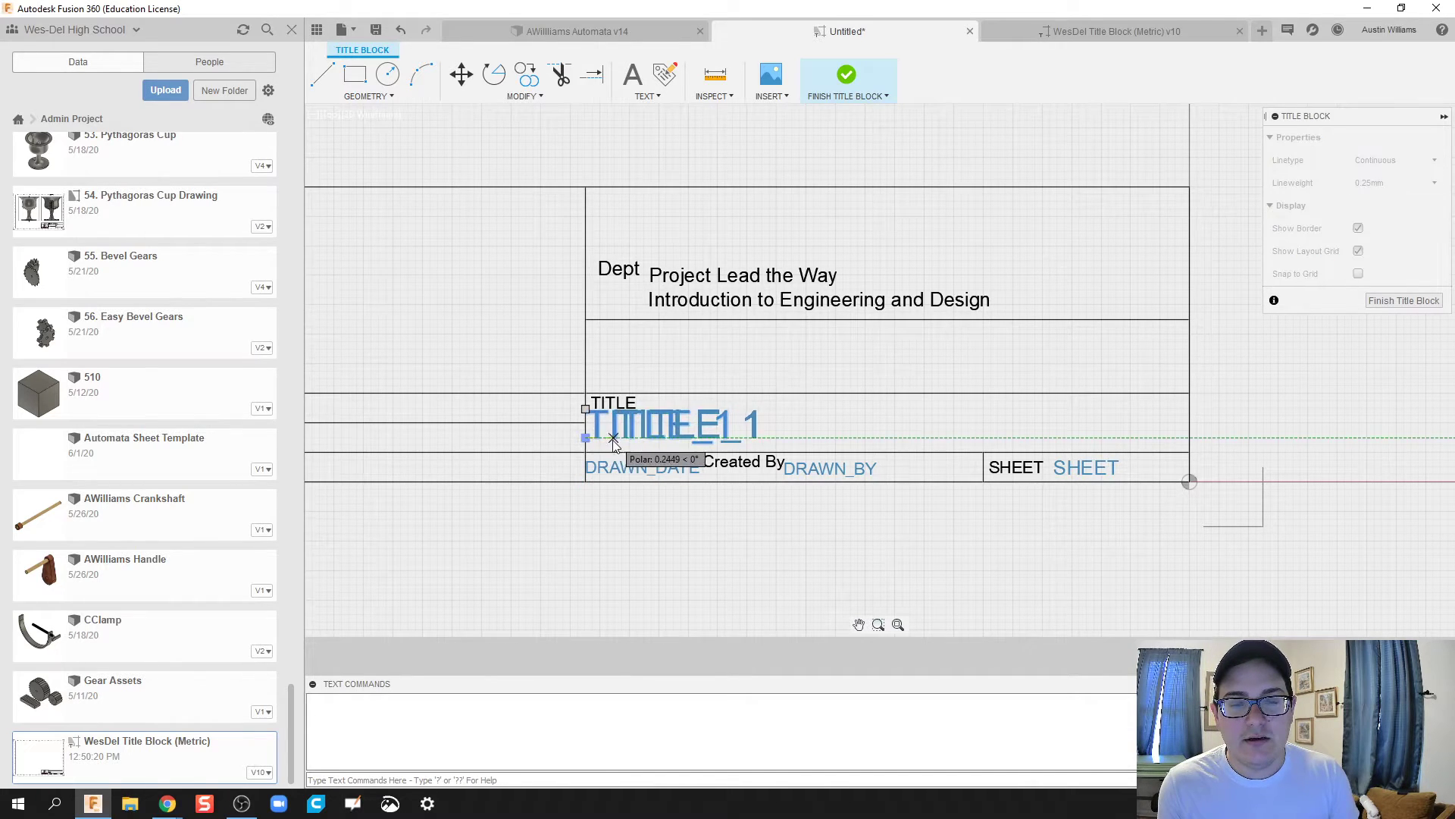
pyautogui.scroll(3, 596, 445)
pyautogui.scroll(2, 591, 439)
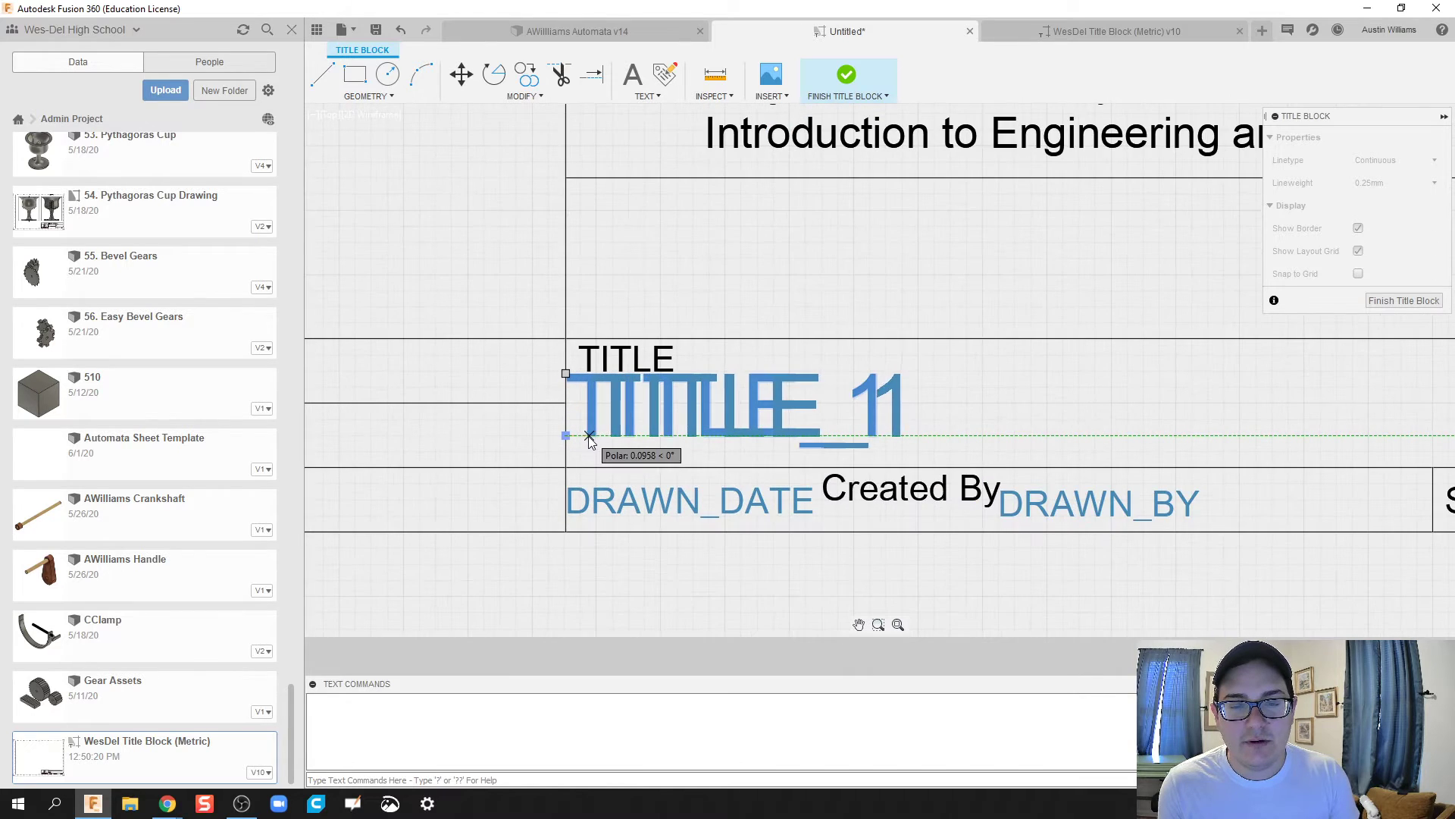
pyautogui.click(584, 452)
pyautogui.scroll(-5, 758, 447)
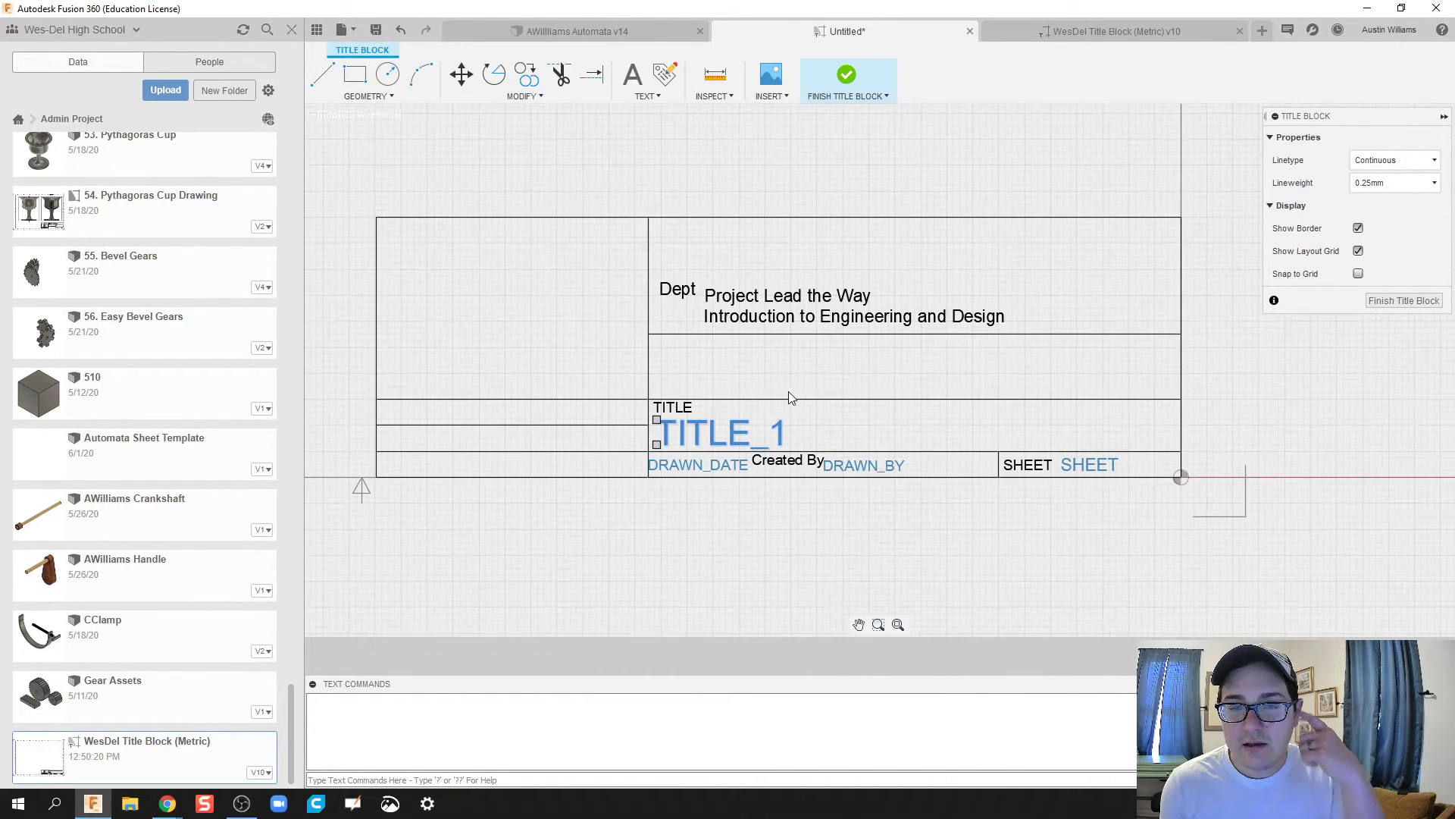
# Step: Move the course text and Dept label lower in the title block
pyautogui.click(712, 303)
pyautogui.click(706, 289)
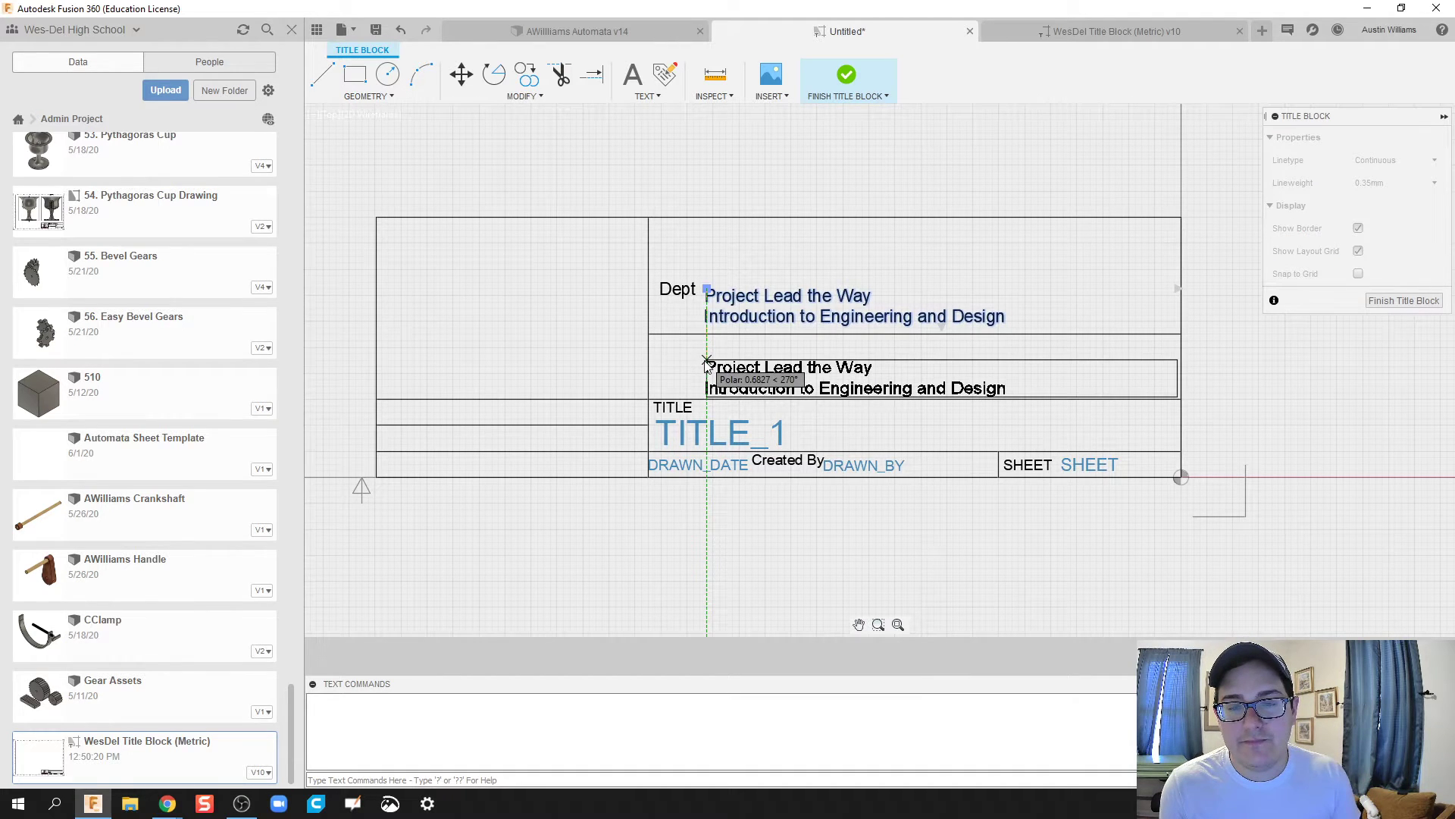
pyautogui.click(705, 362)
pyautogui.click(667, 288)
pyautogui.click(659, 283)
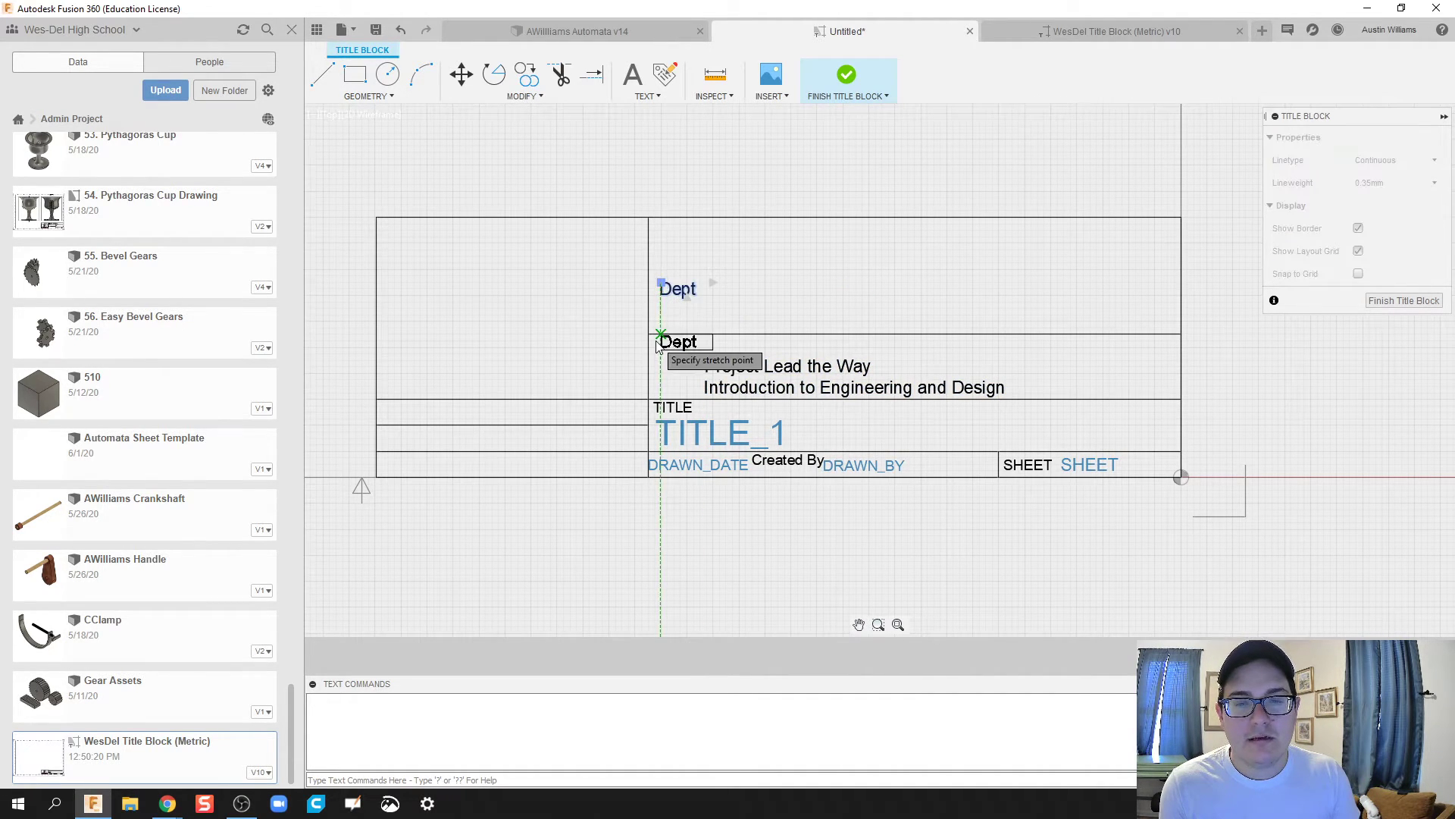
pyautogui.click(660, 345)
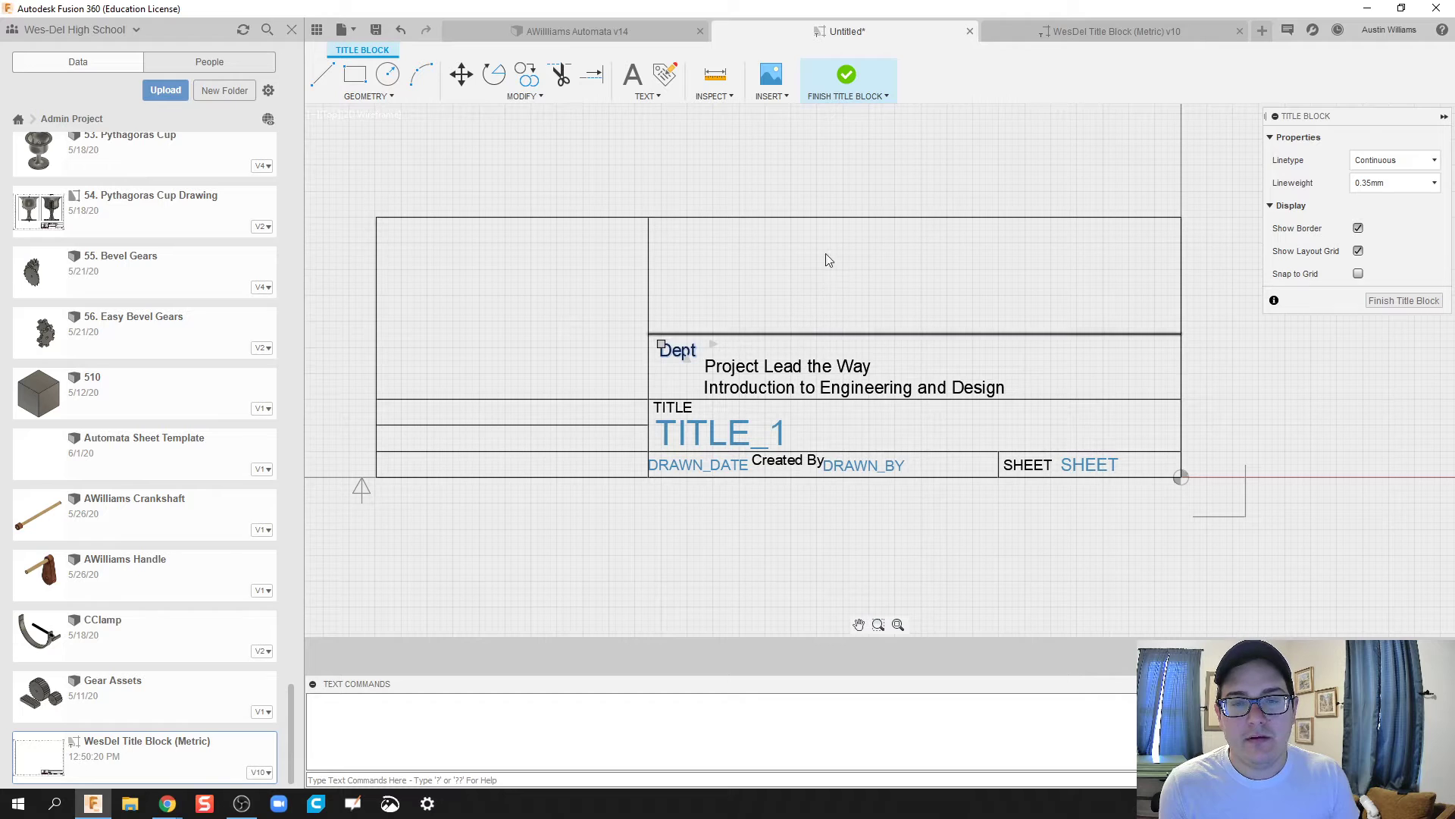
# Step: Delete the top border line and shorten the Dept-cell divider down to the new top
pyautogui.click(814, 218)
pyautogui.press('Delete')
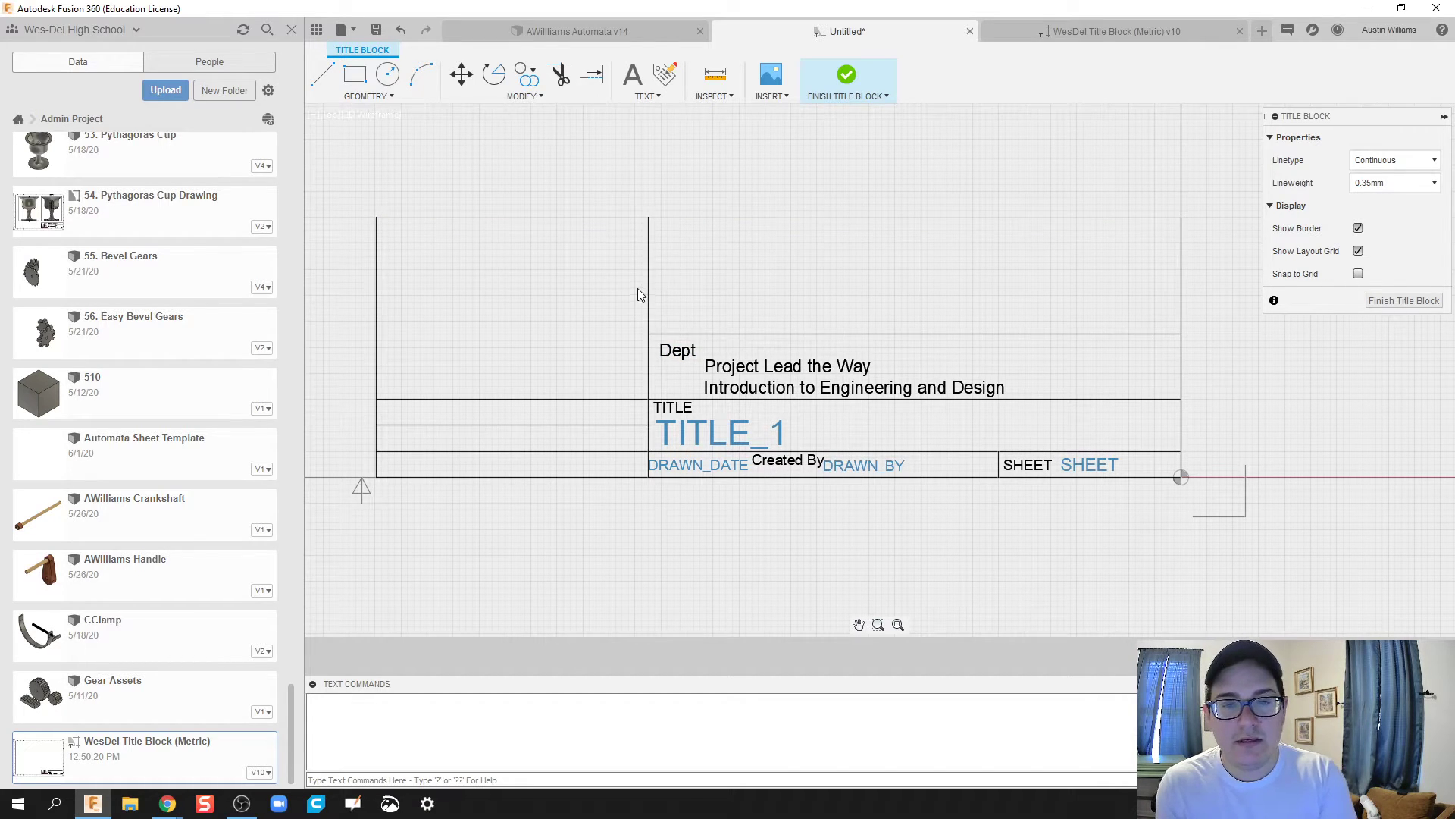
pyautogui.click(648, 225)
pyautogui.click(648, 217)
pyautogui.click(648, 333)
# Step: Shorten the left border line down to the new top of the block
pyautogui.click(377, 220)
pyautogui.click(377, 218)
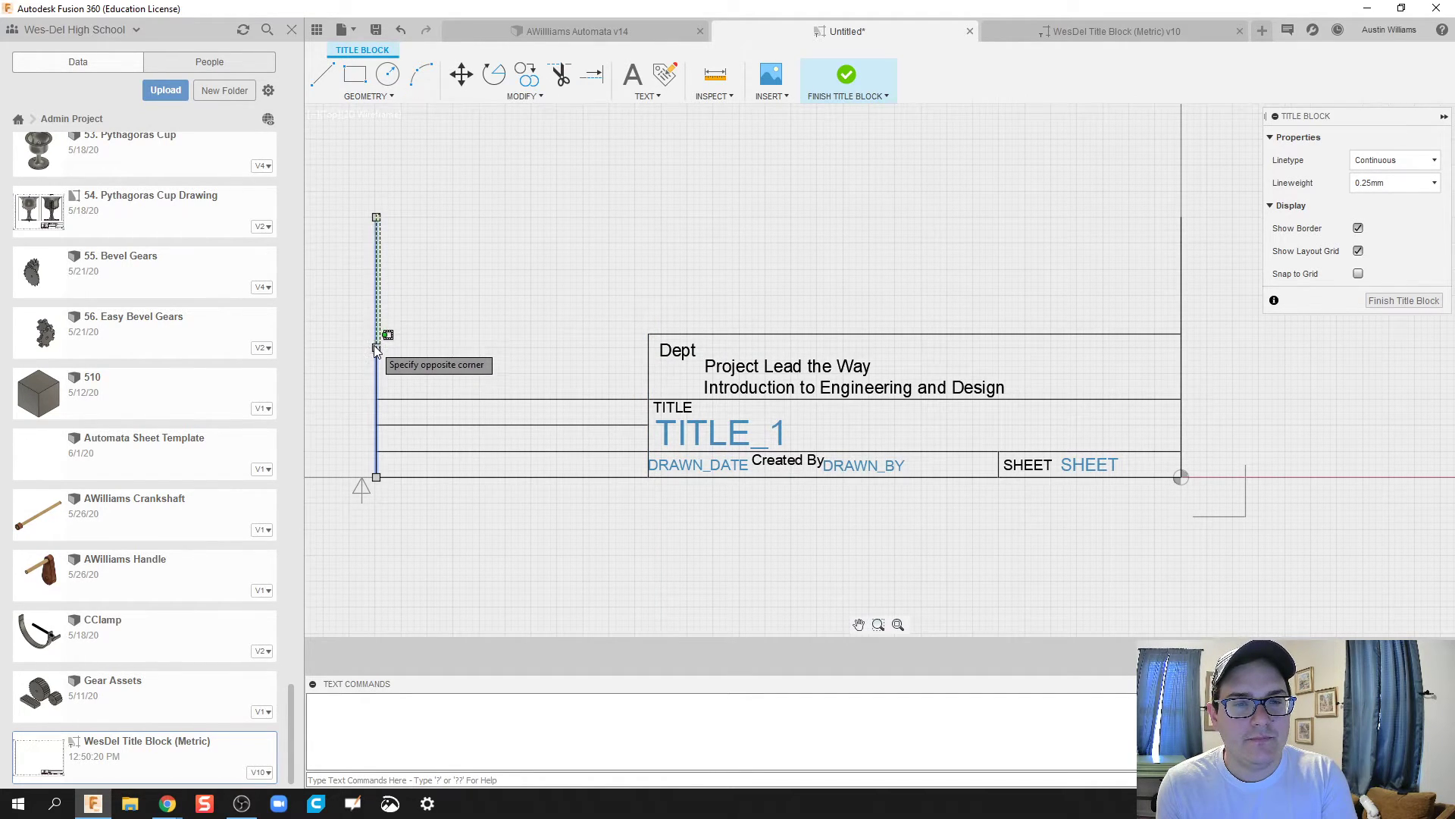
pyautogui.press('Escape')
pyautogui.press('Escape')
pyautogui.click(376, 224)
pyautogui.click(376, 217)
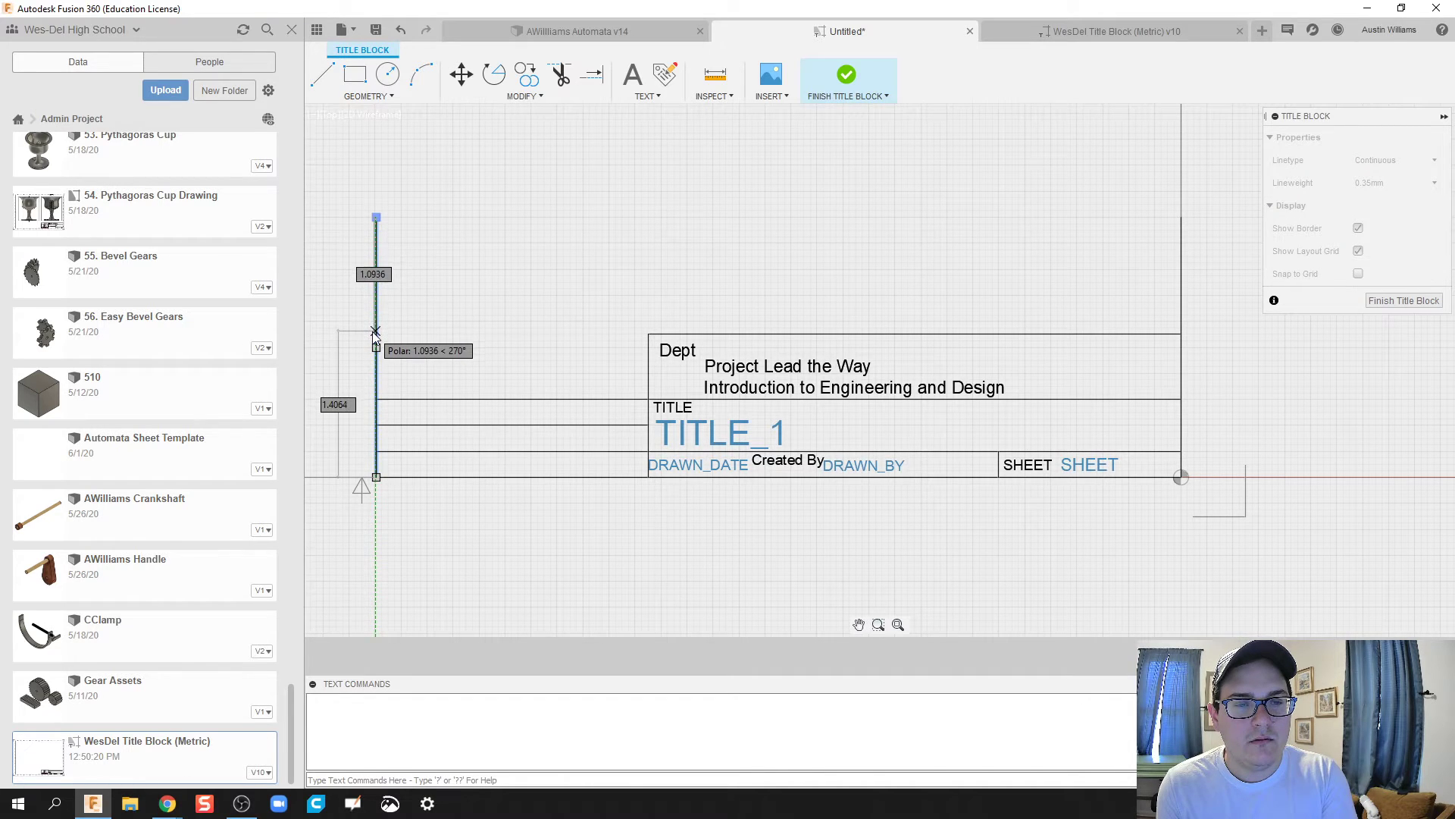
pyautogui.click(376, 330)
# Step: Extend the new top line left and join it to the left border's corner
pyautogui.click(662, 334)
pyautogui.click(649, 333)
pyautogui.click(376, 333)
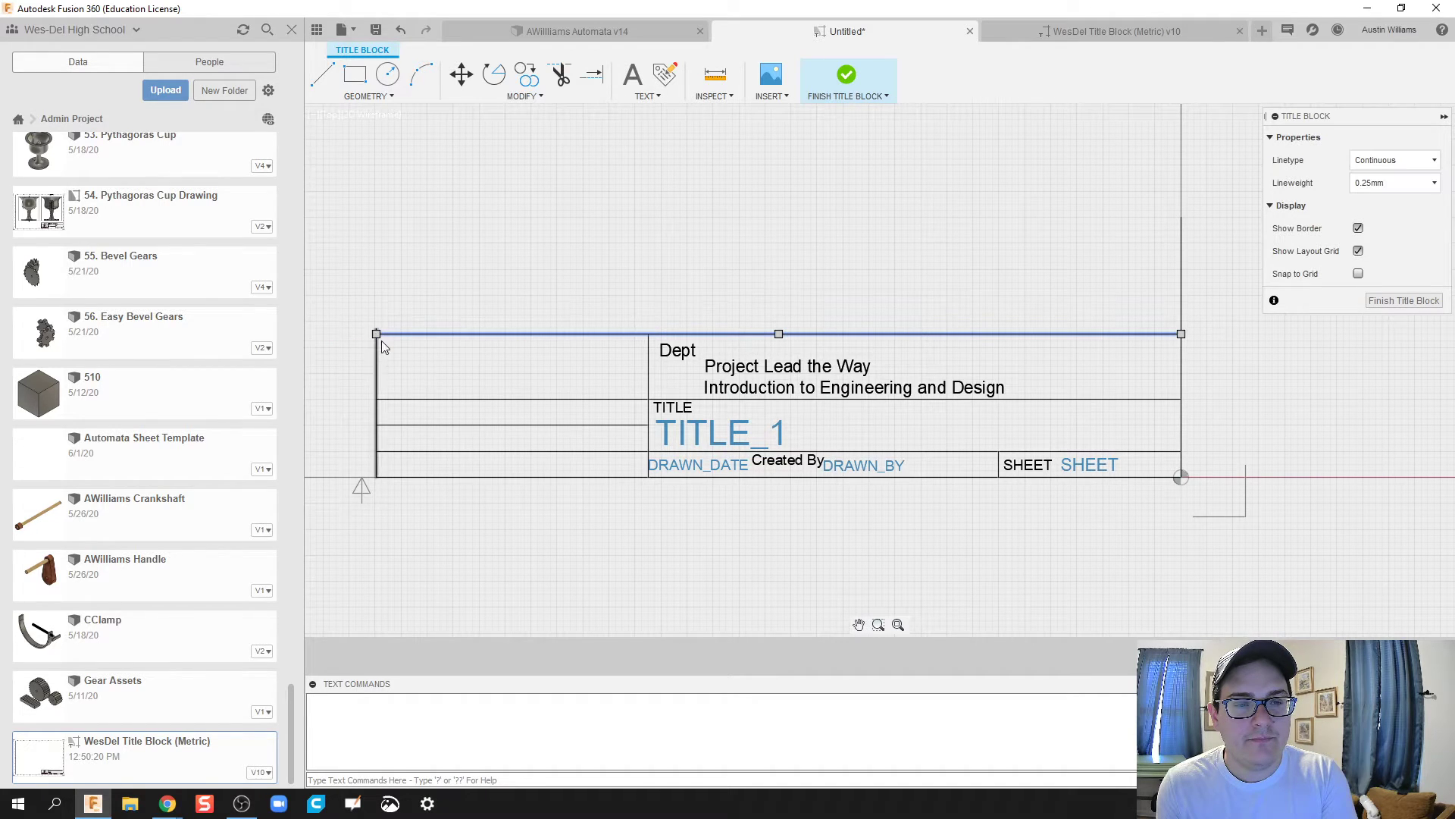
pyautogui.scroll(5, 376, 334)
pyautogui.click(383, 317)
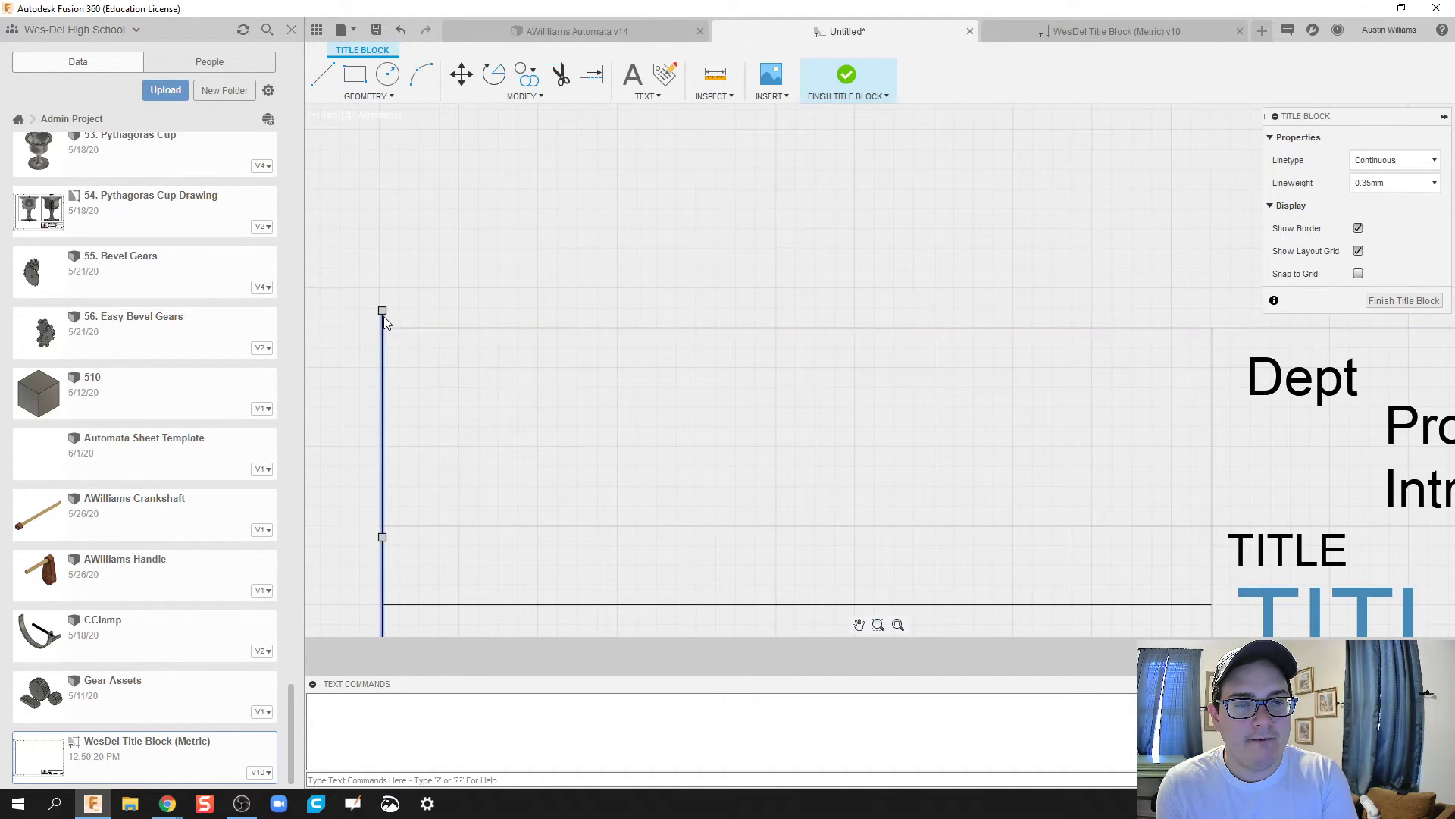
pyautogui.click(382, 309)
pyautogui.click(382, 328)
pyautogui.scroll(-5, 514, 378)
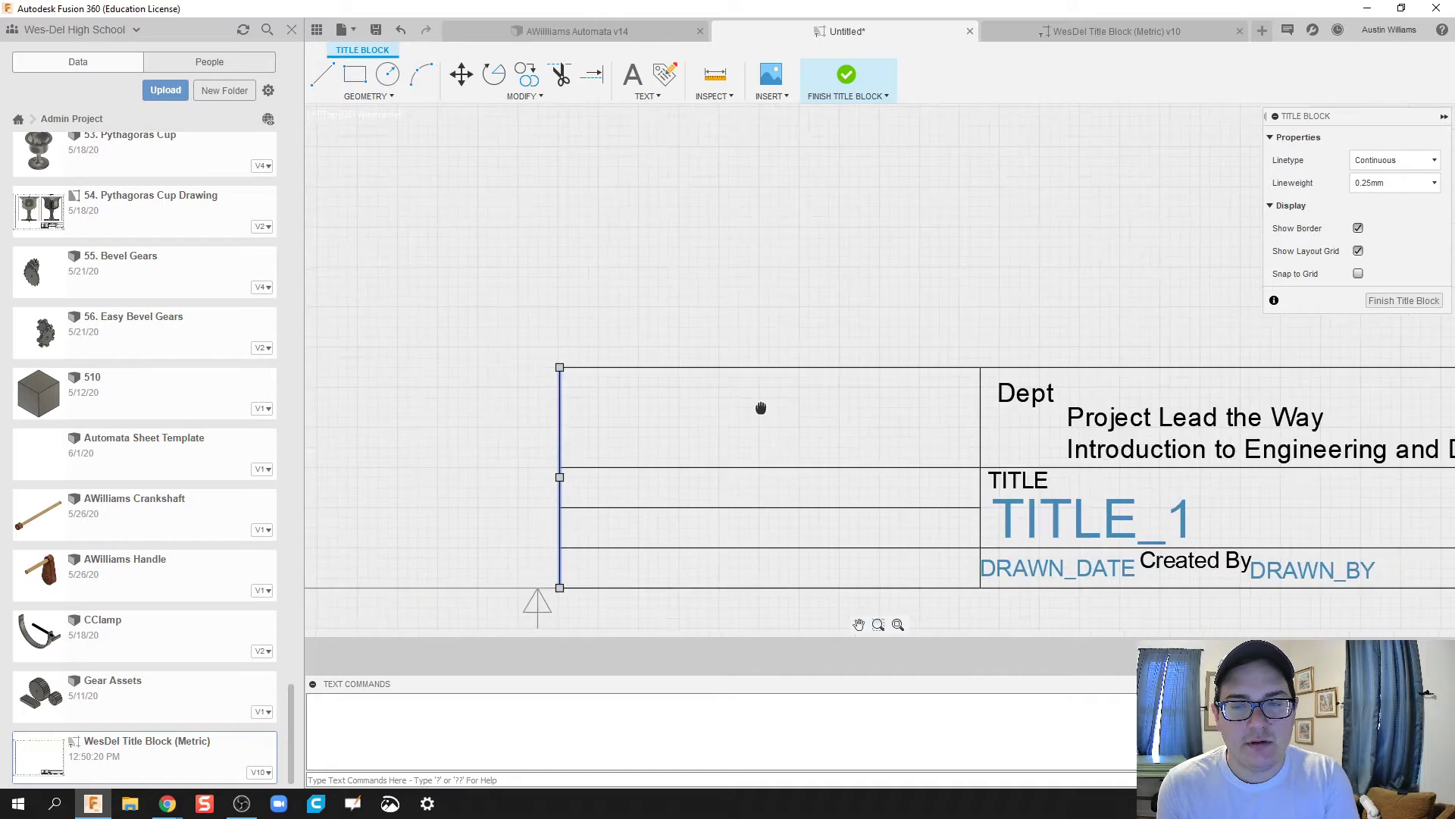
pyautogui.scroll(1, 566, 380)
pyautogui.press('Escape')
# Step: Delete the short left line and trim both TITLE-row horizontal lines to start at the TITLE cell
pyautogui.click(581, 365)
pyautogui.press('Delete')
pyautogui.click(595, 335)
pyautogui.press('Delete')
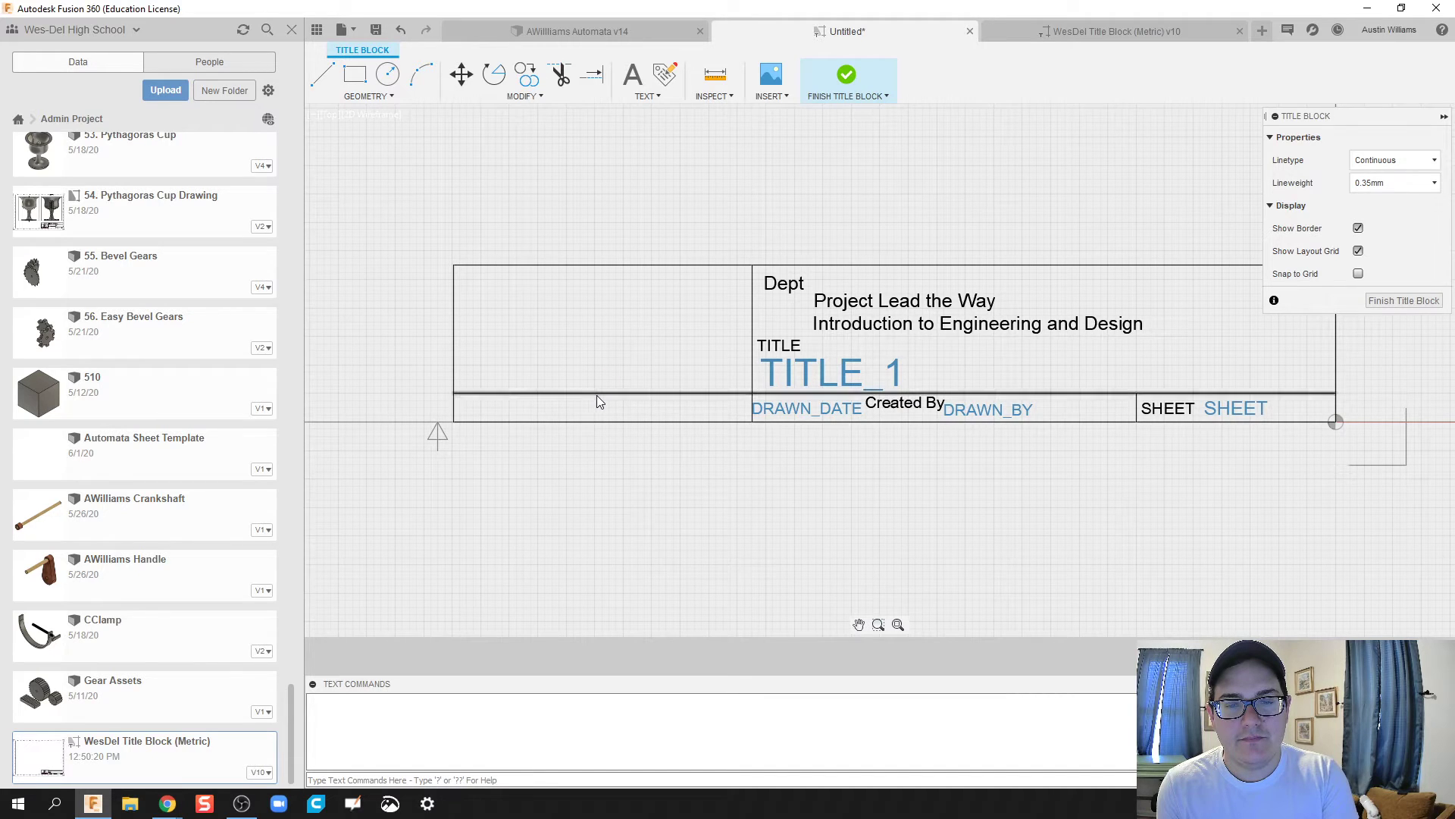
pyautogui.hotkey('ctrl', 'z')
pyautogui.click(516, 337)
pyautogui.moveTo(454, 335); pyautogui.dragTo(752, 336)
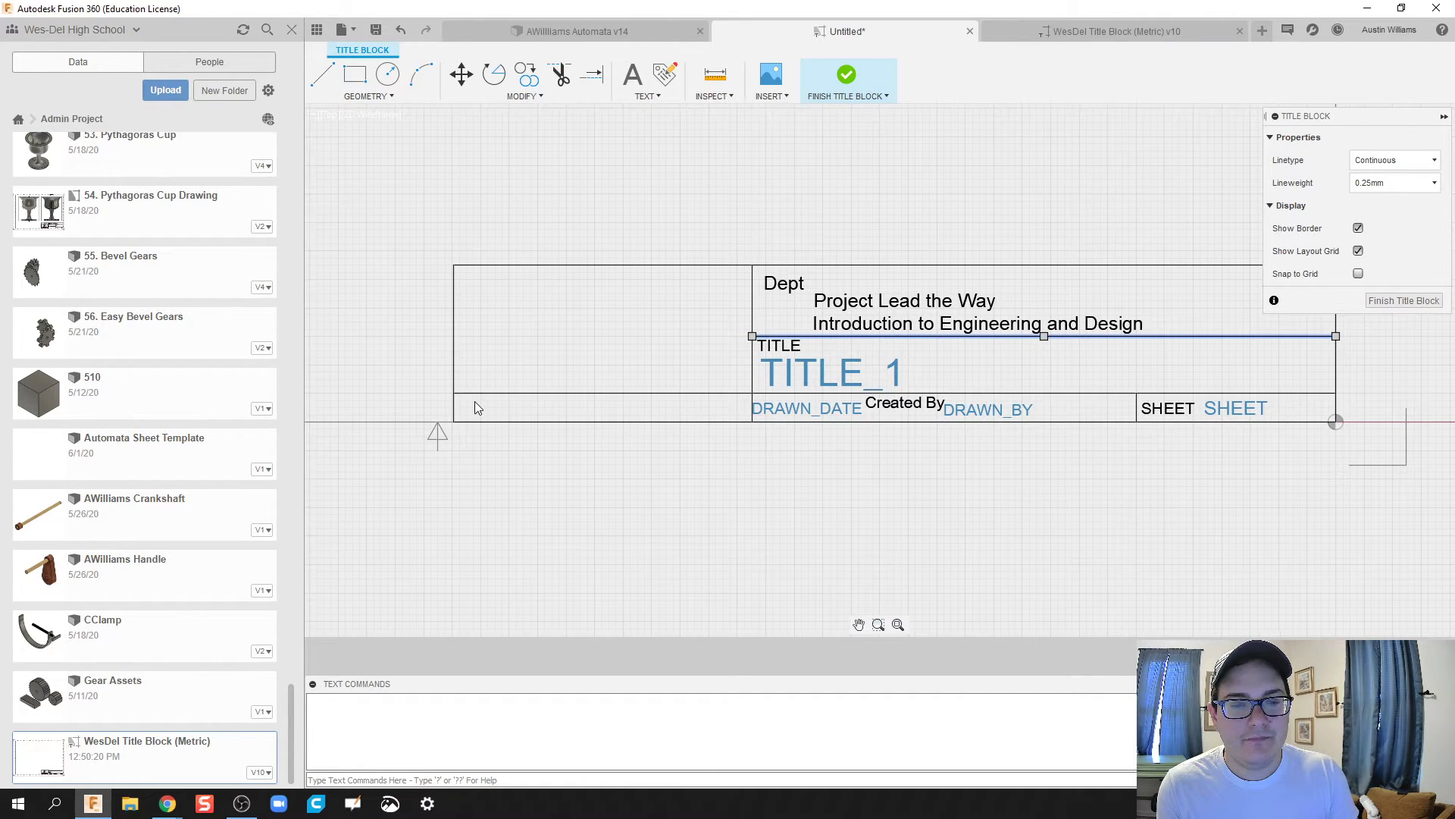
pyautogui.click(453, 393)
pyautogui.moveTo(454, 393); pyautogui.dragTo(750, 400)
pyautogui.scroll(-2, 696, 210)
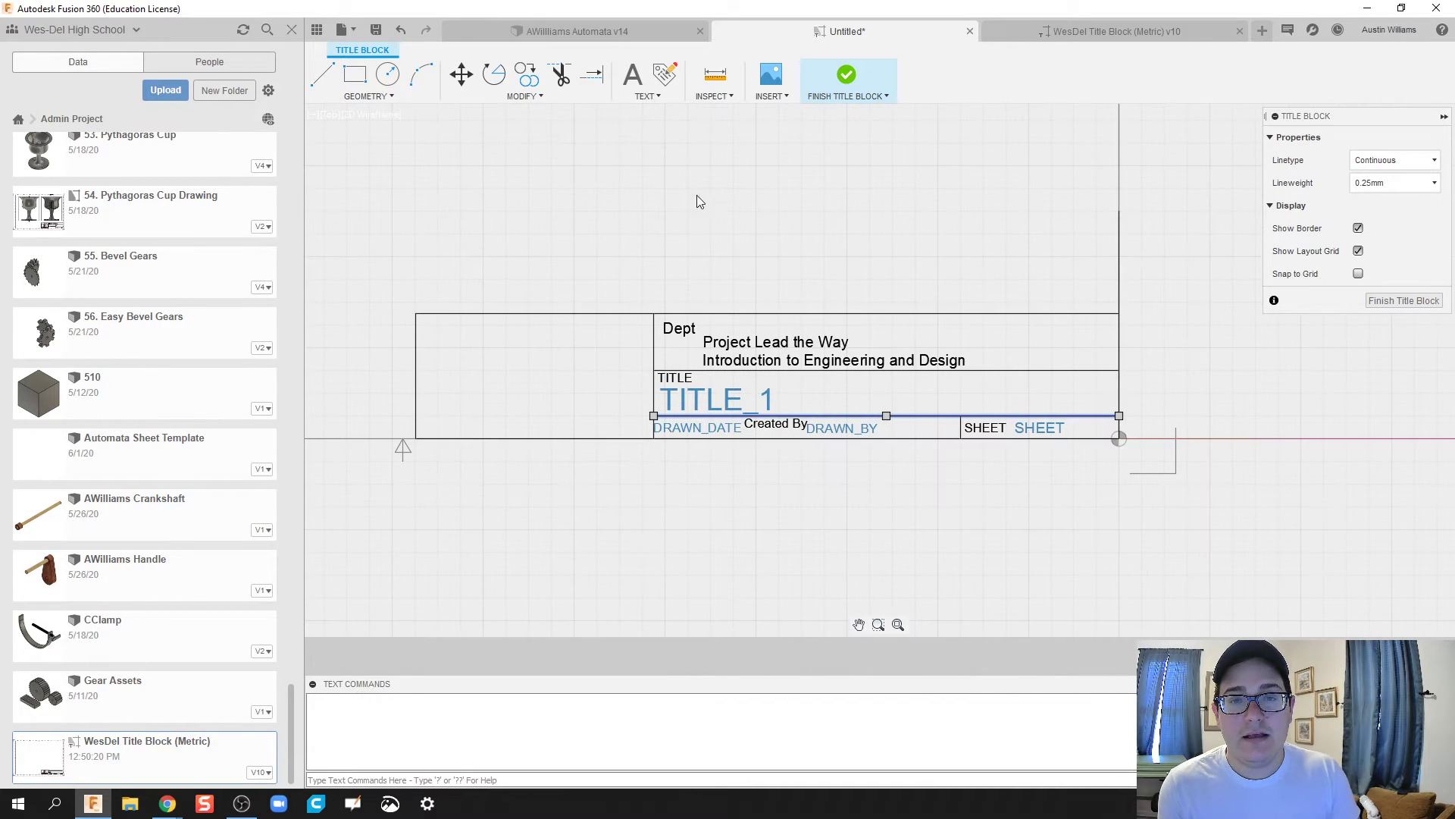
# Step: Insert the Wes-Del logo image at the title block's lower-left corner
pyautogui.click(771, 76)
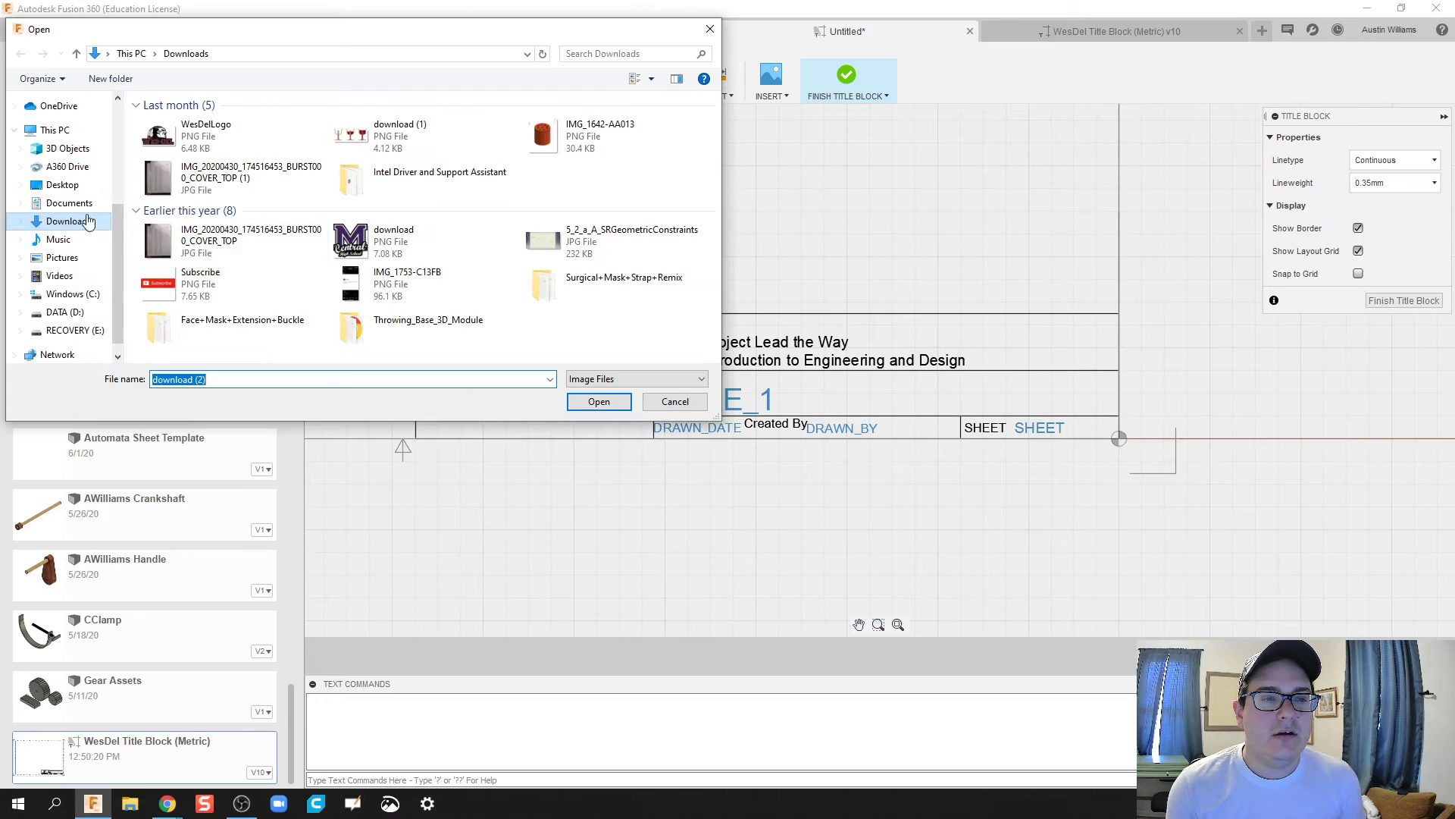
pyautogui.press('Escape')
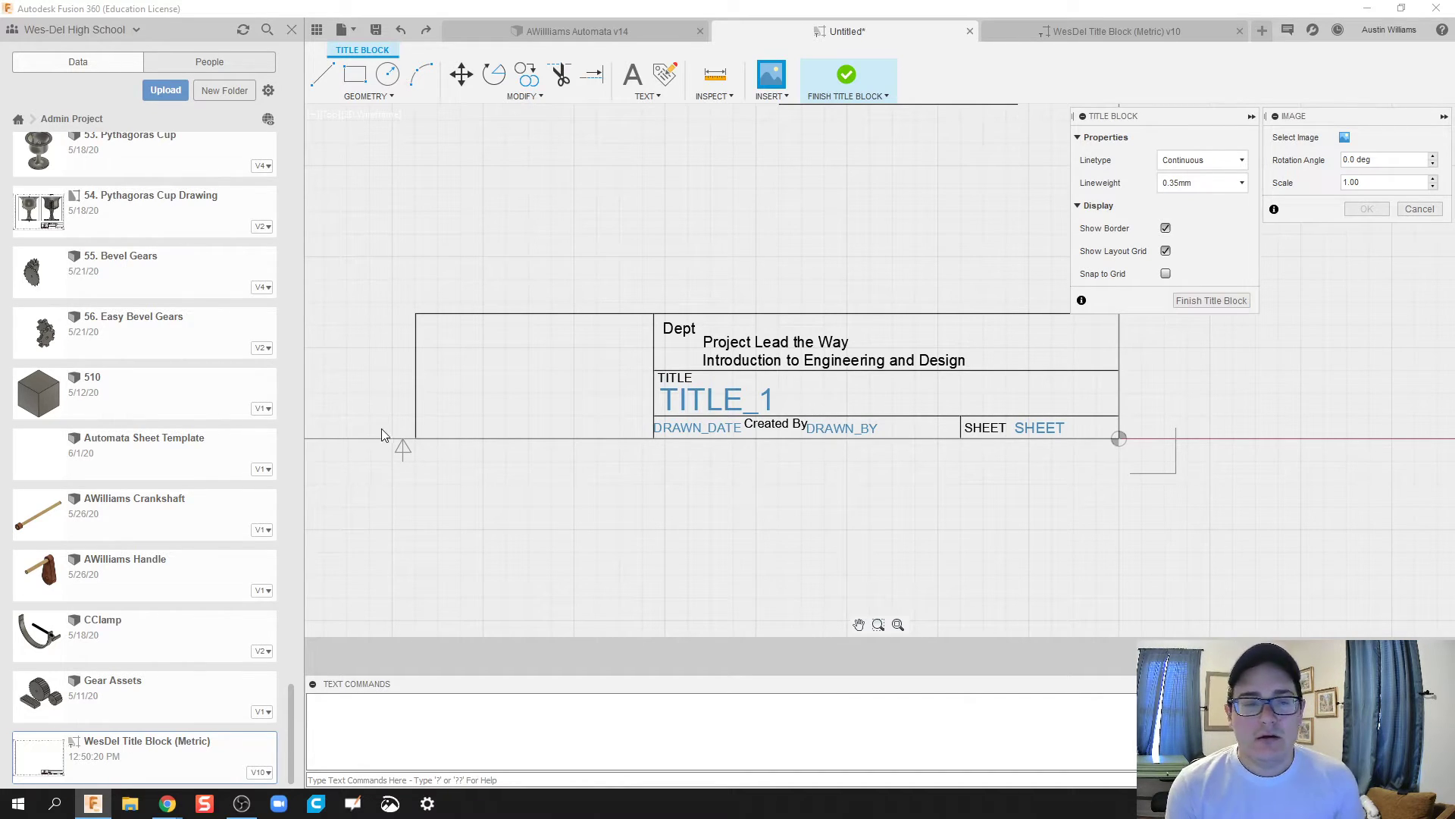
pyautogui.click(427, 431)
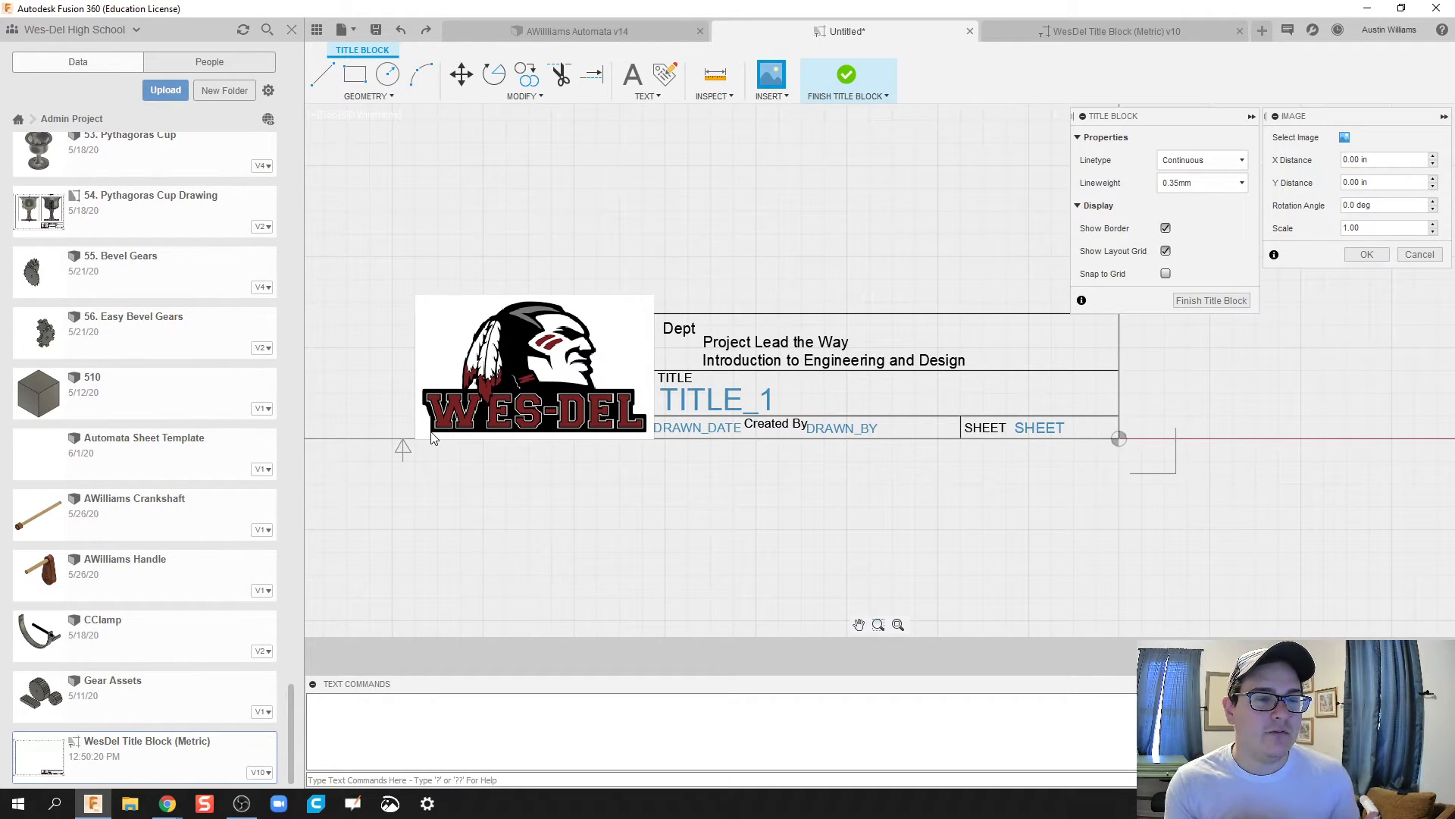
# Step: Set the logo to Scale 0.80, X Distance 0.30 in and Y Distance 0.05 in
pyautogui.click(1433, 232)
pyautogui.click(1433, 232)
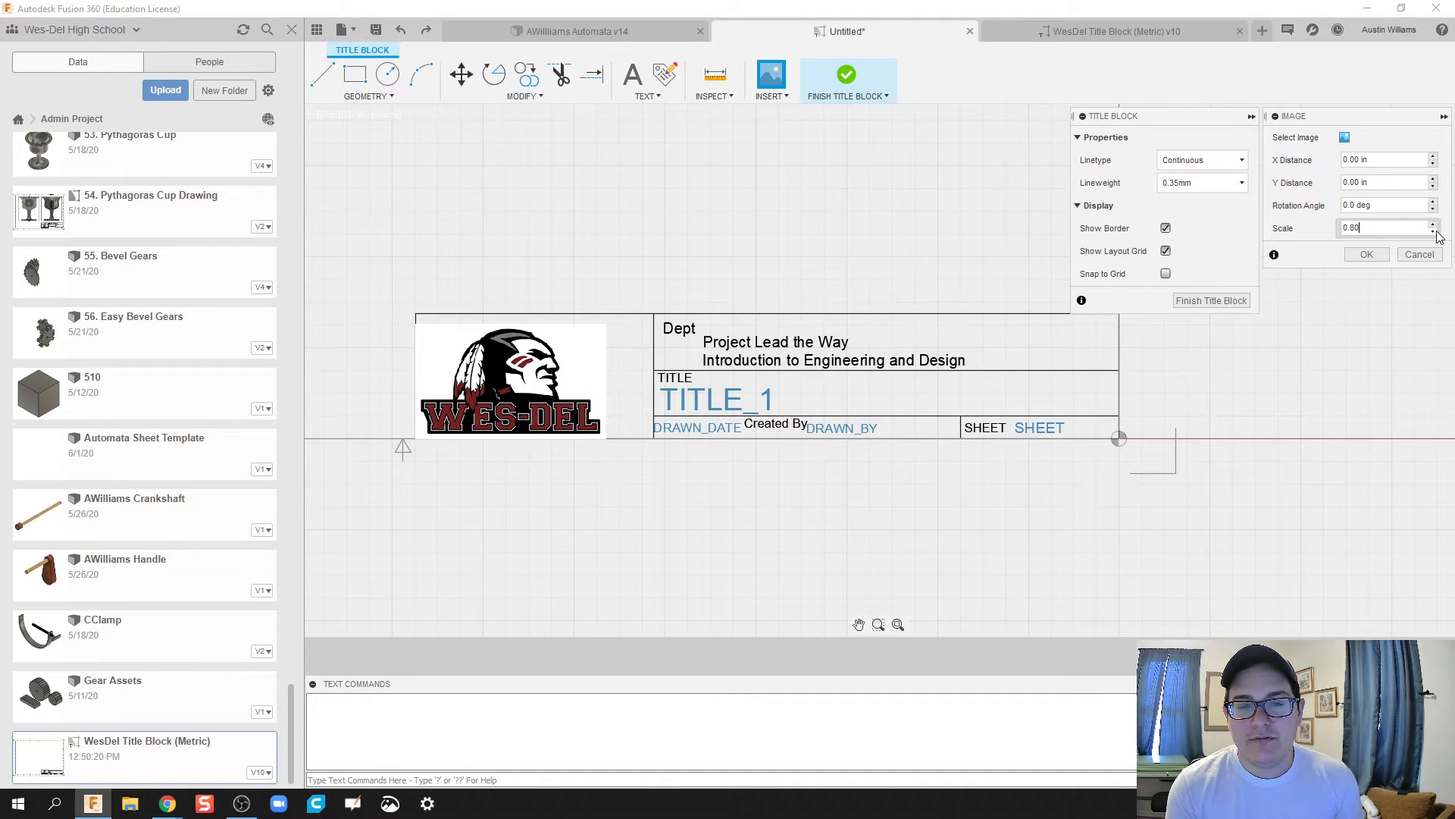
pyautogui.click(1434, 157)
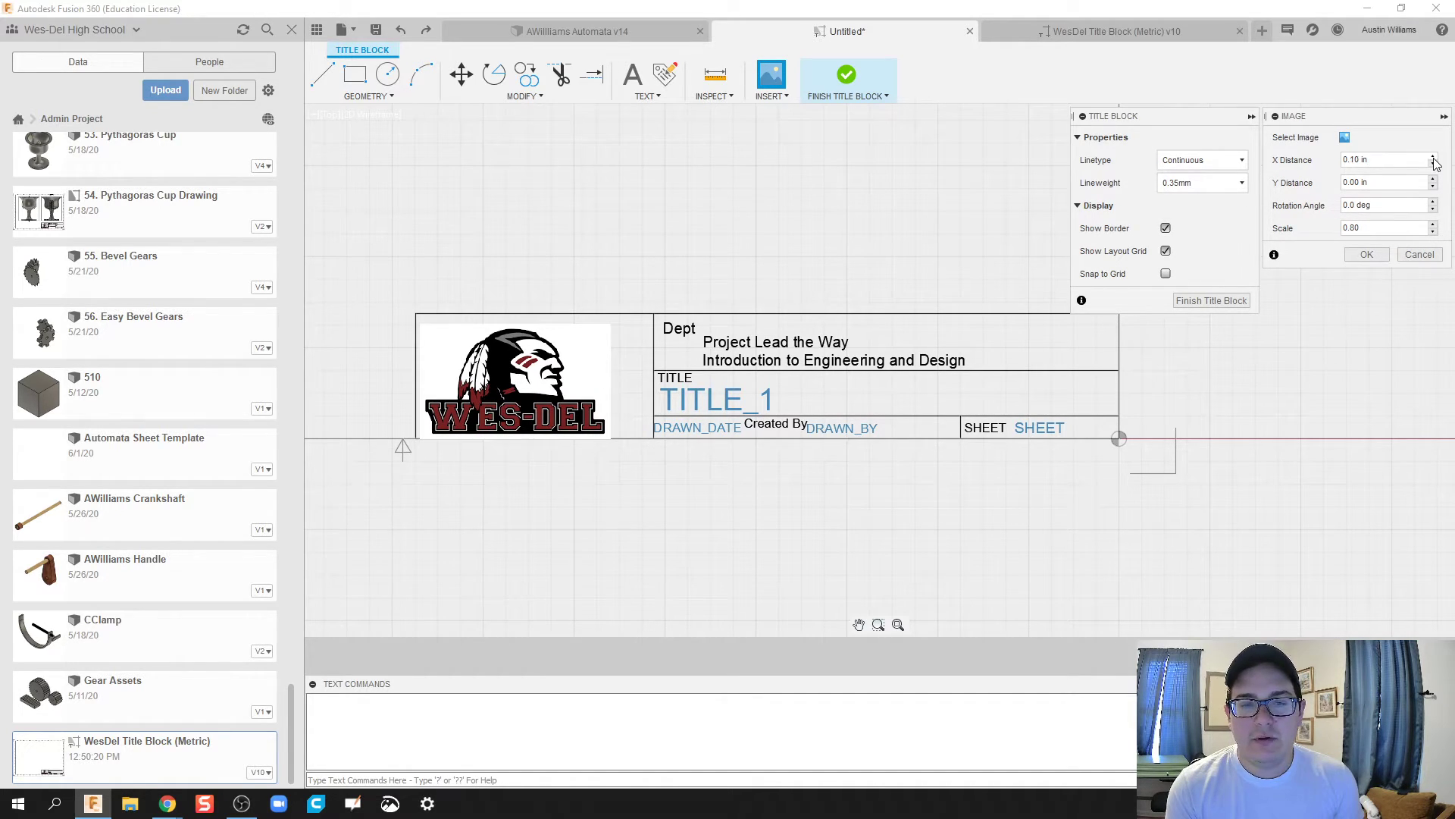
pyautogui.click(1433, 157)
pyautogui.click(1433, 179)
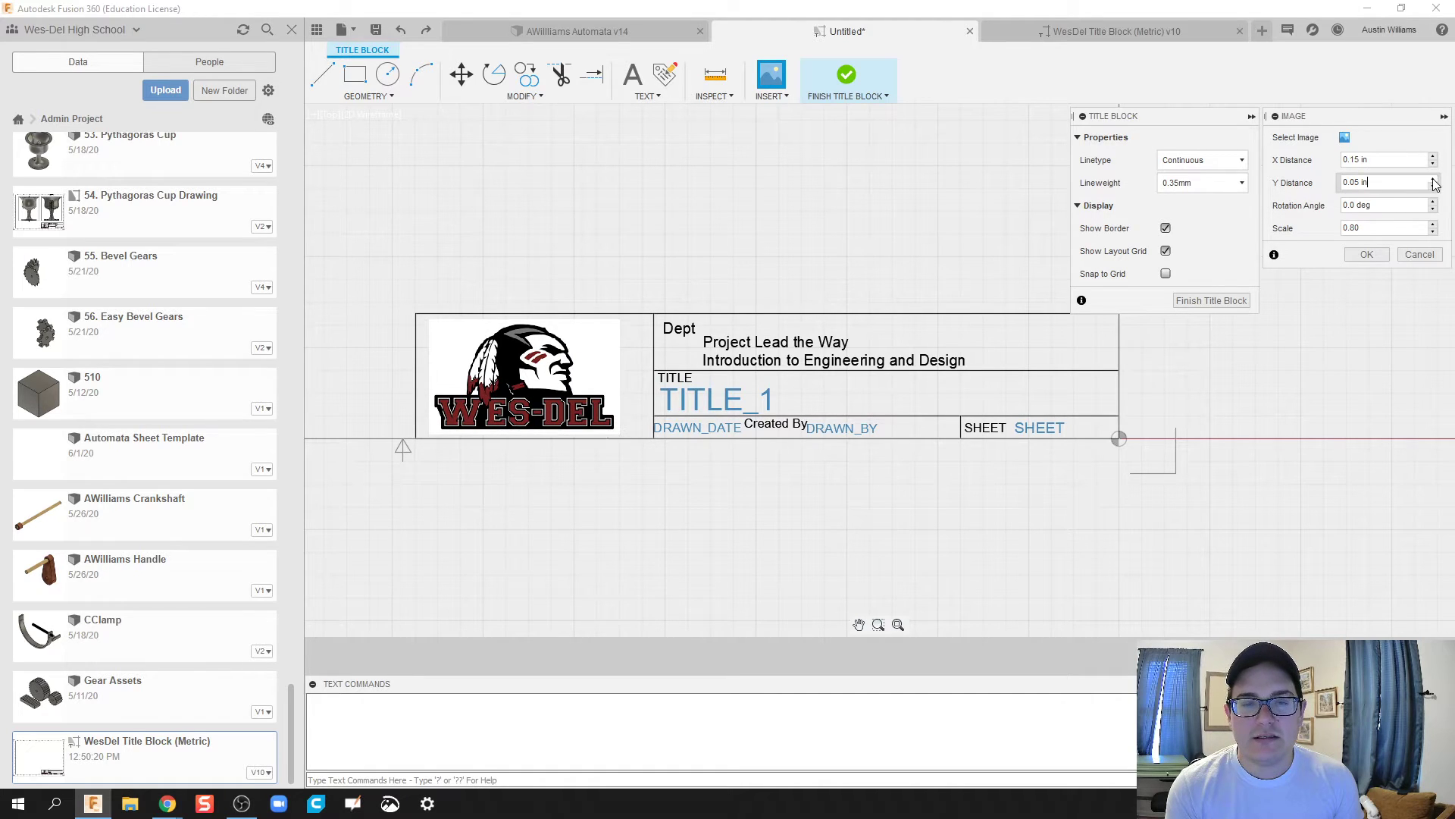
pyautogui.click(1434, 157)
pyautogui.click(1433, 156)
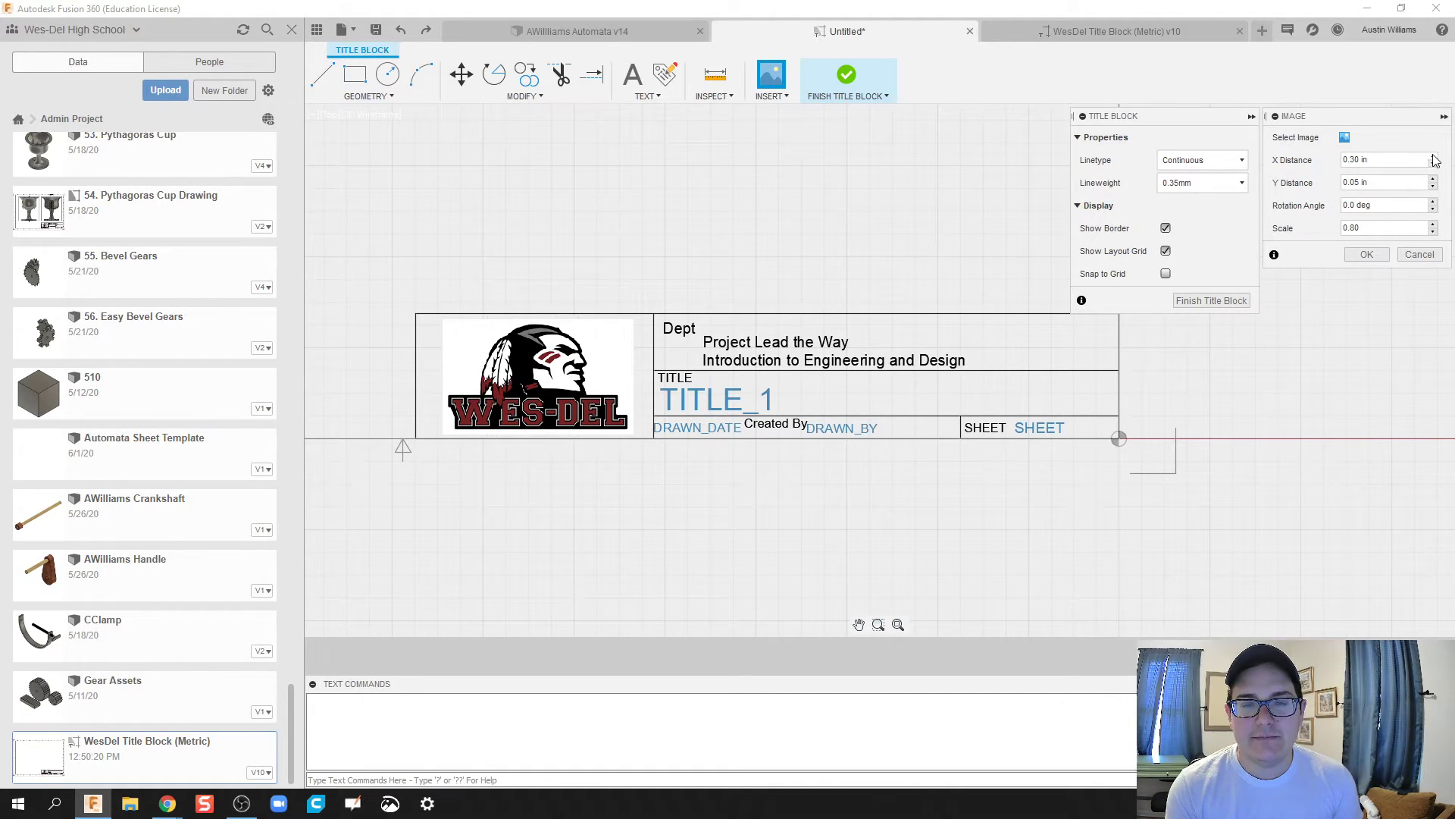
pyautogui.click(1364, 254)
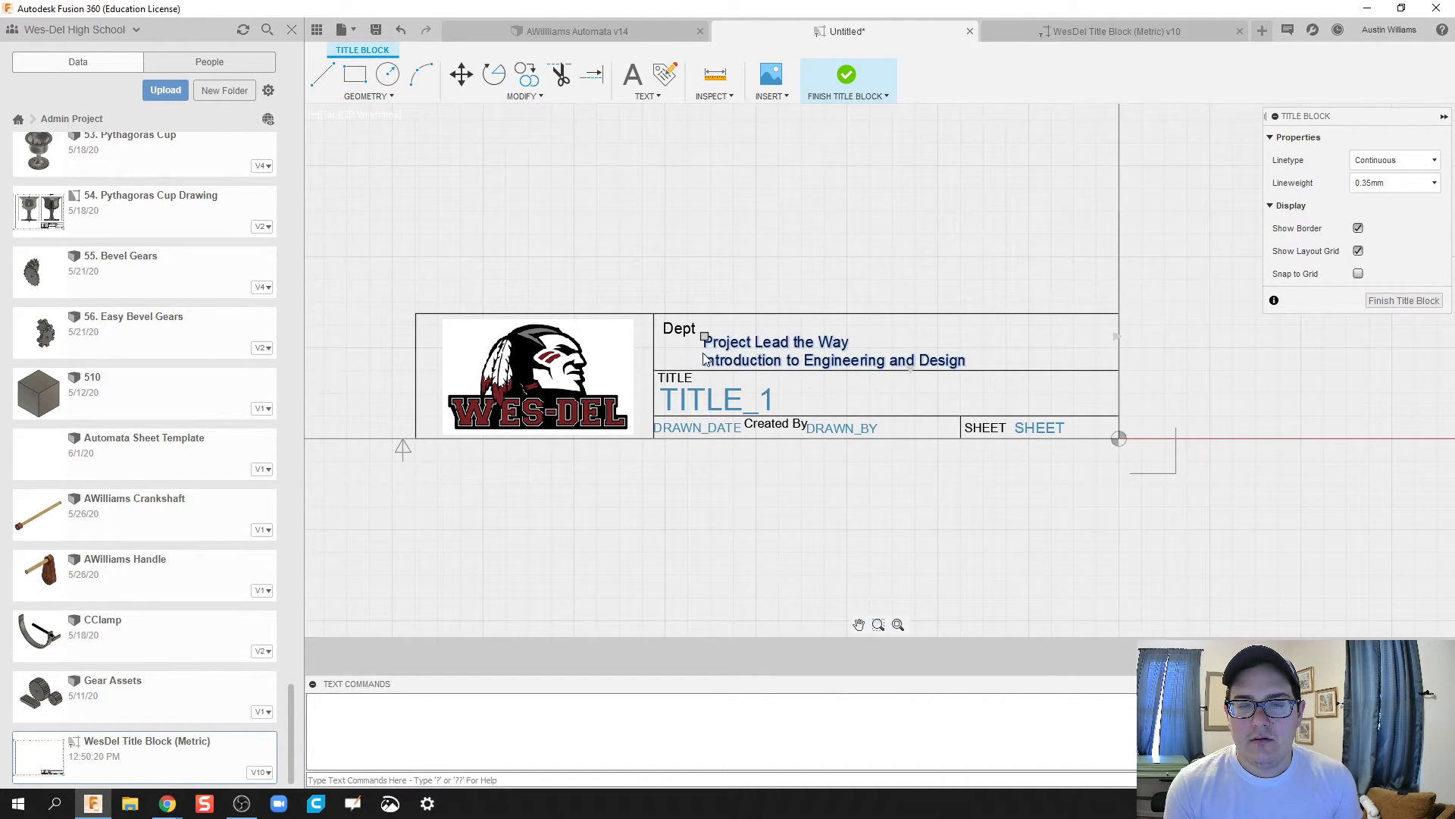
# Step: Compare with the WesDel Title Block (Metric) tab, then finish the Untitled drawing's title block editing
pyautogui.click(1165, 35)
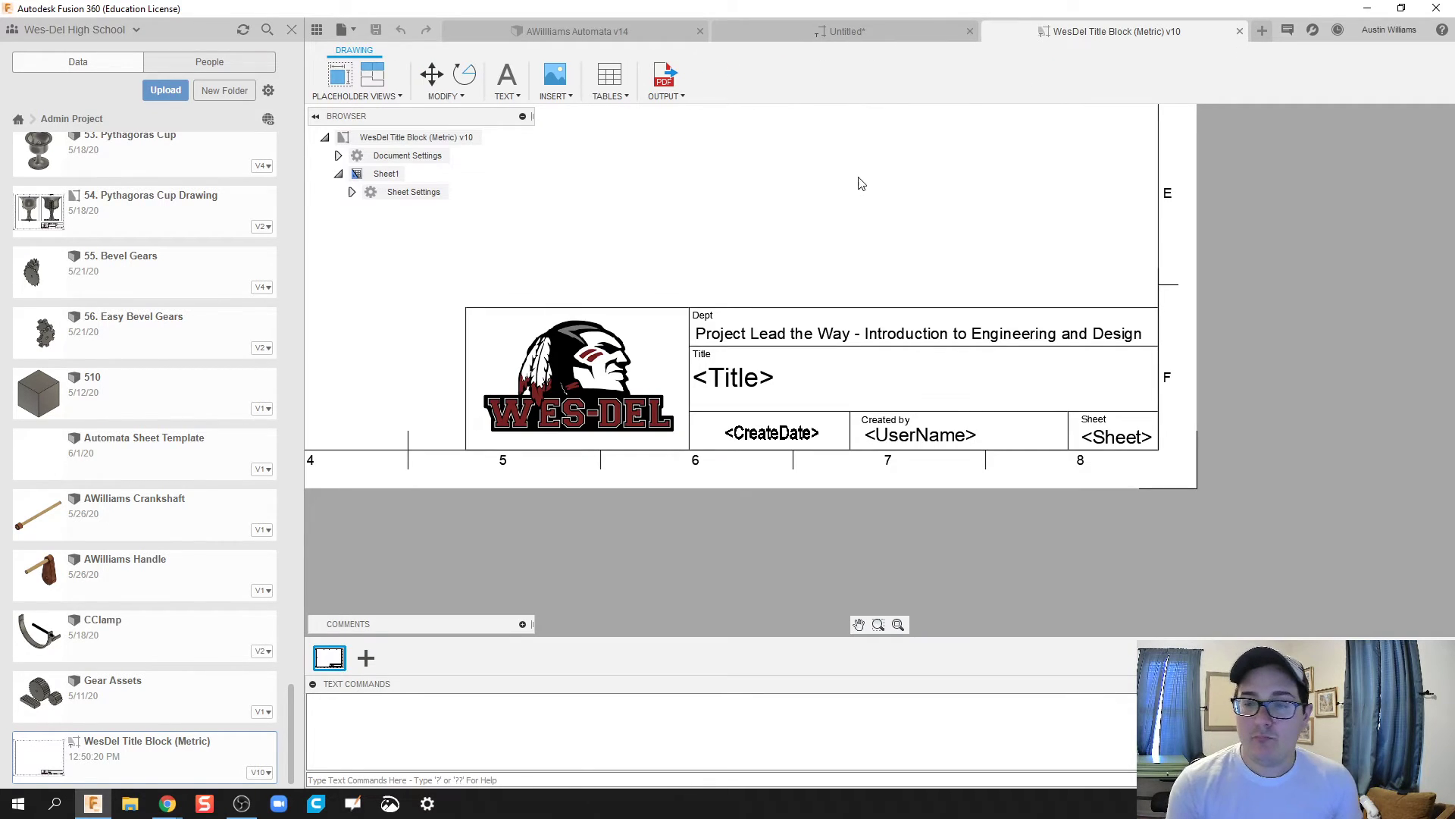
pyautogui.click(862, 28)
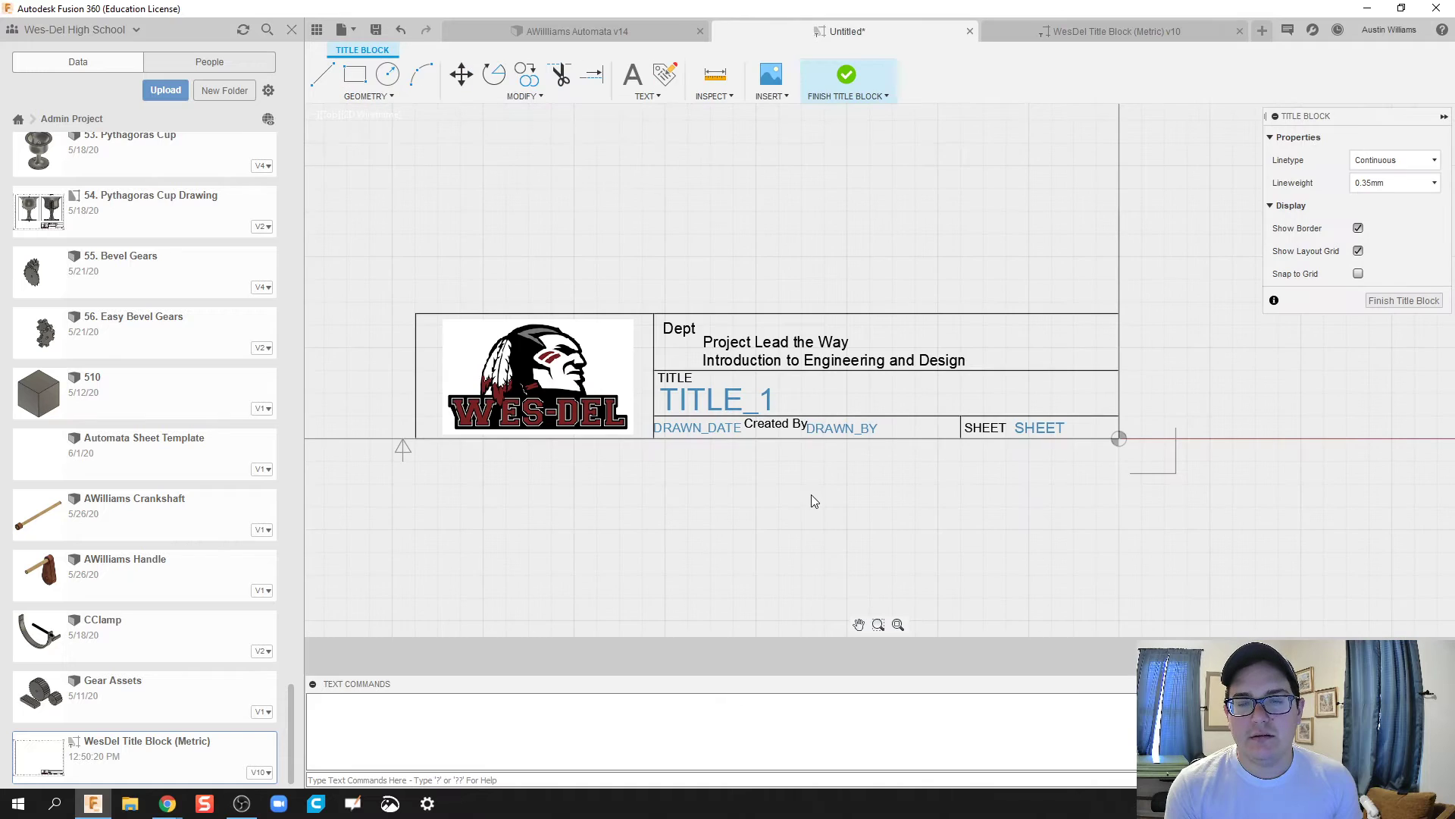
pyautogui.click(1417, 301)
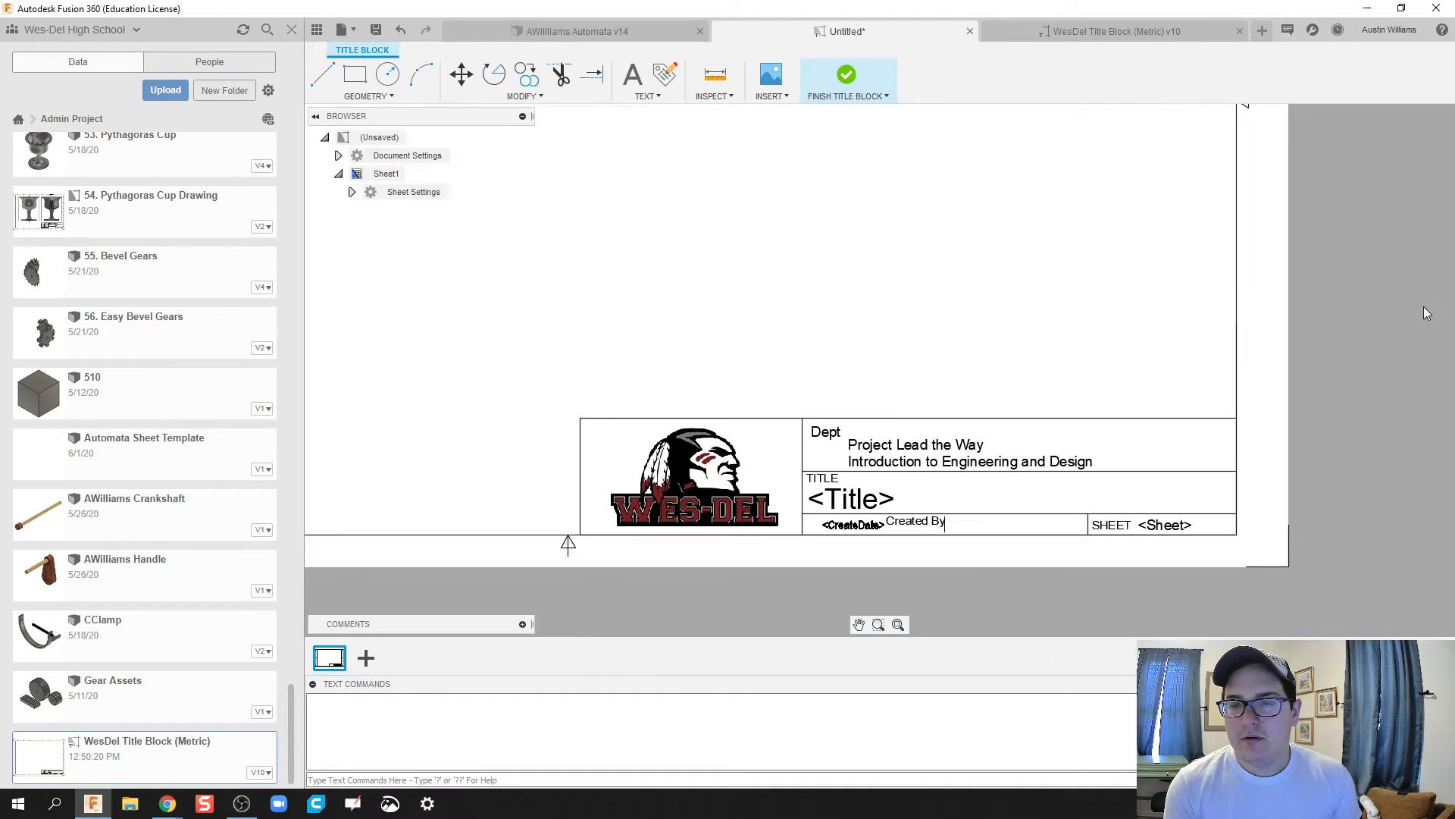
pyautogui.scroll(5, 833, 538)
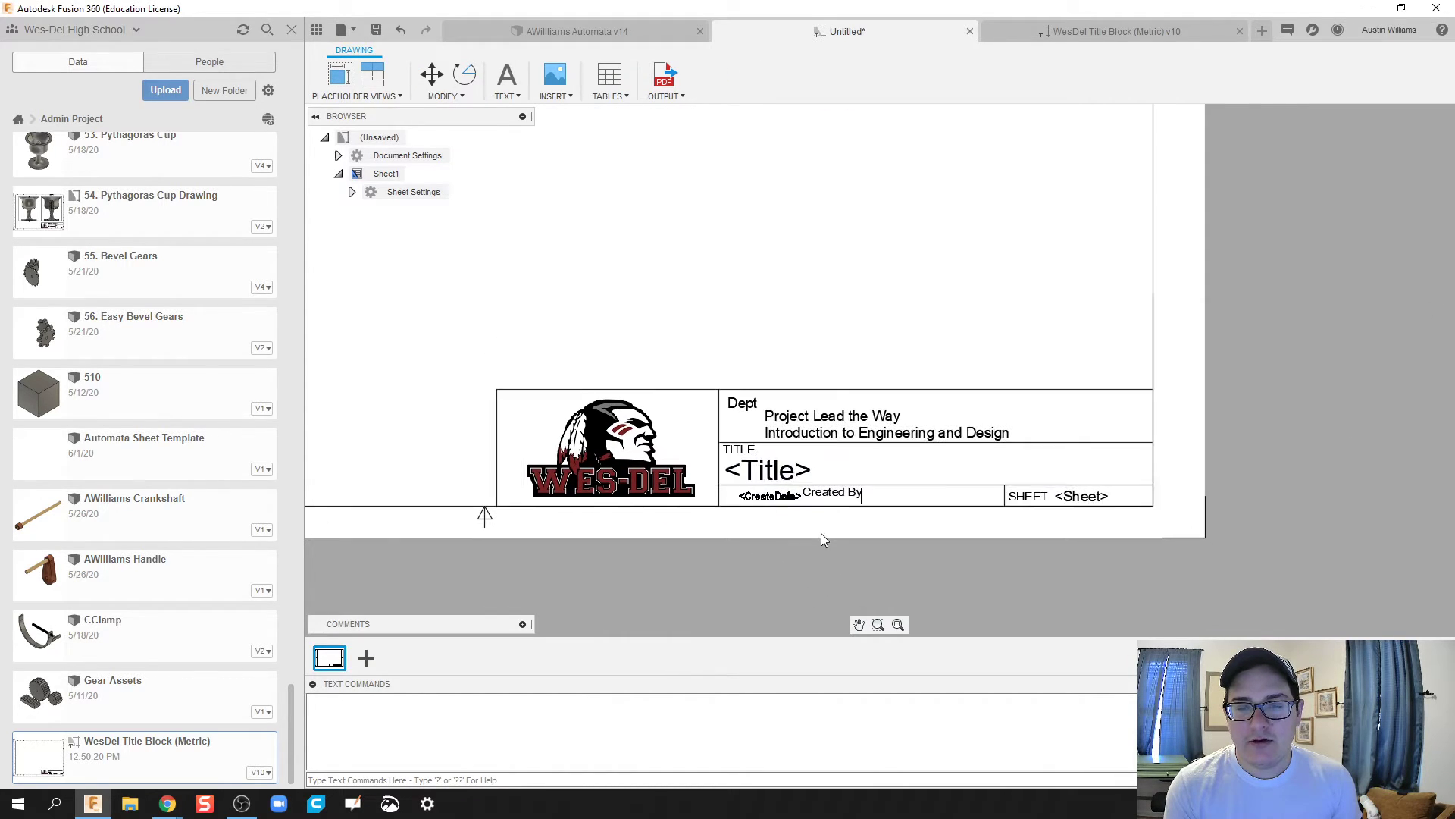
pyautogui.scroll(-4, 777, 504)
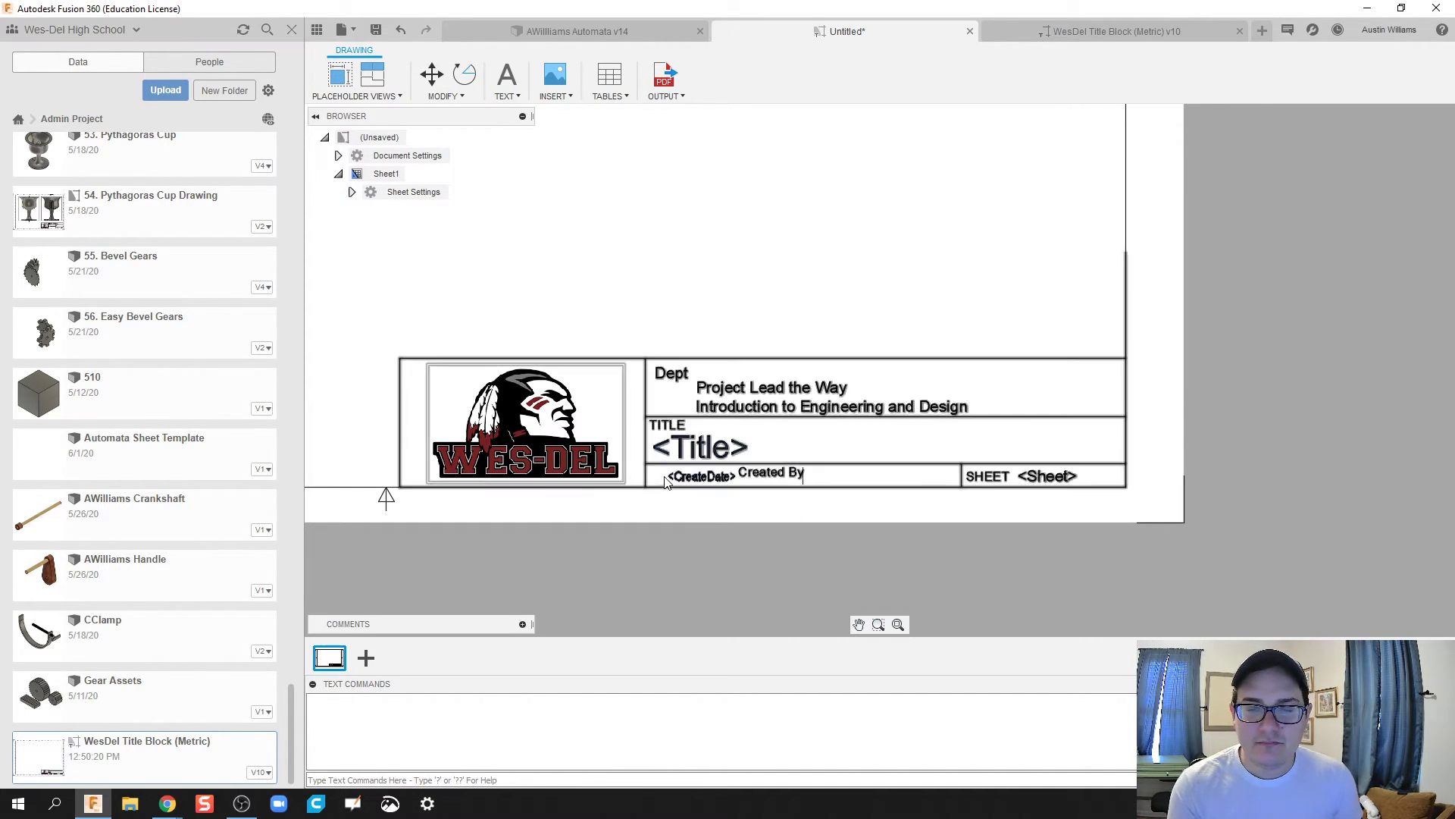
pyautogui.scroll(2, 712, 493)
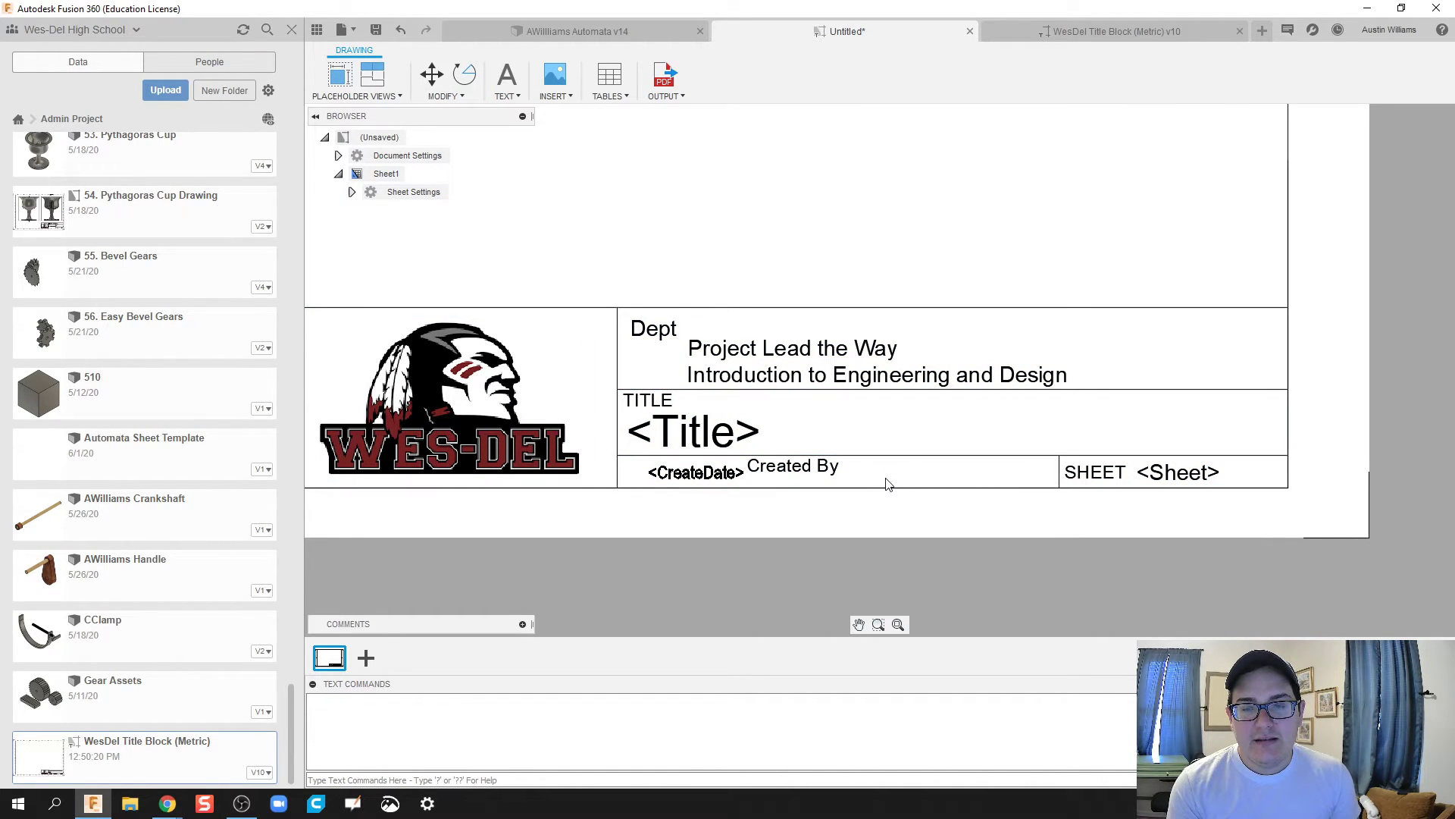
pyautogui.rightClick(623, 315)
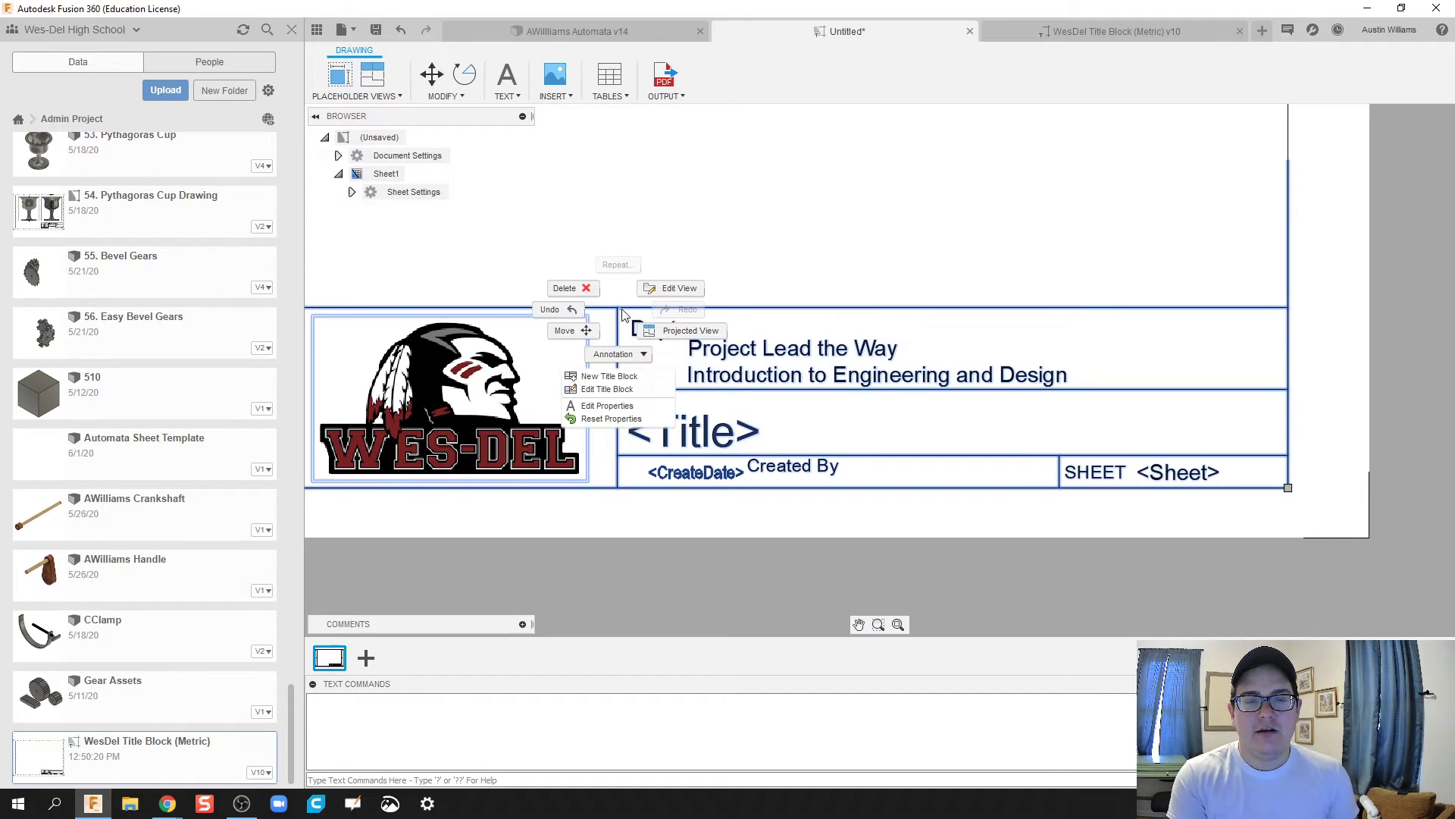
# Step: Swap the plain DRAWN_BY text for a Drawn By <UserName> attribute next to Created By, then finish editing
pyautogui.click(637, 393)
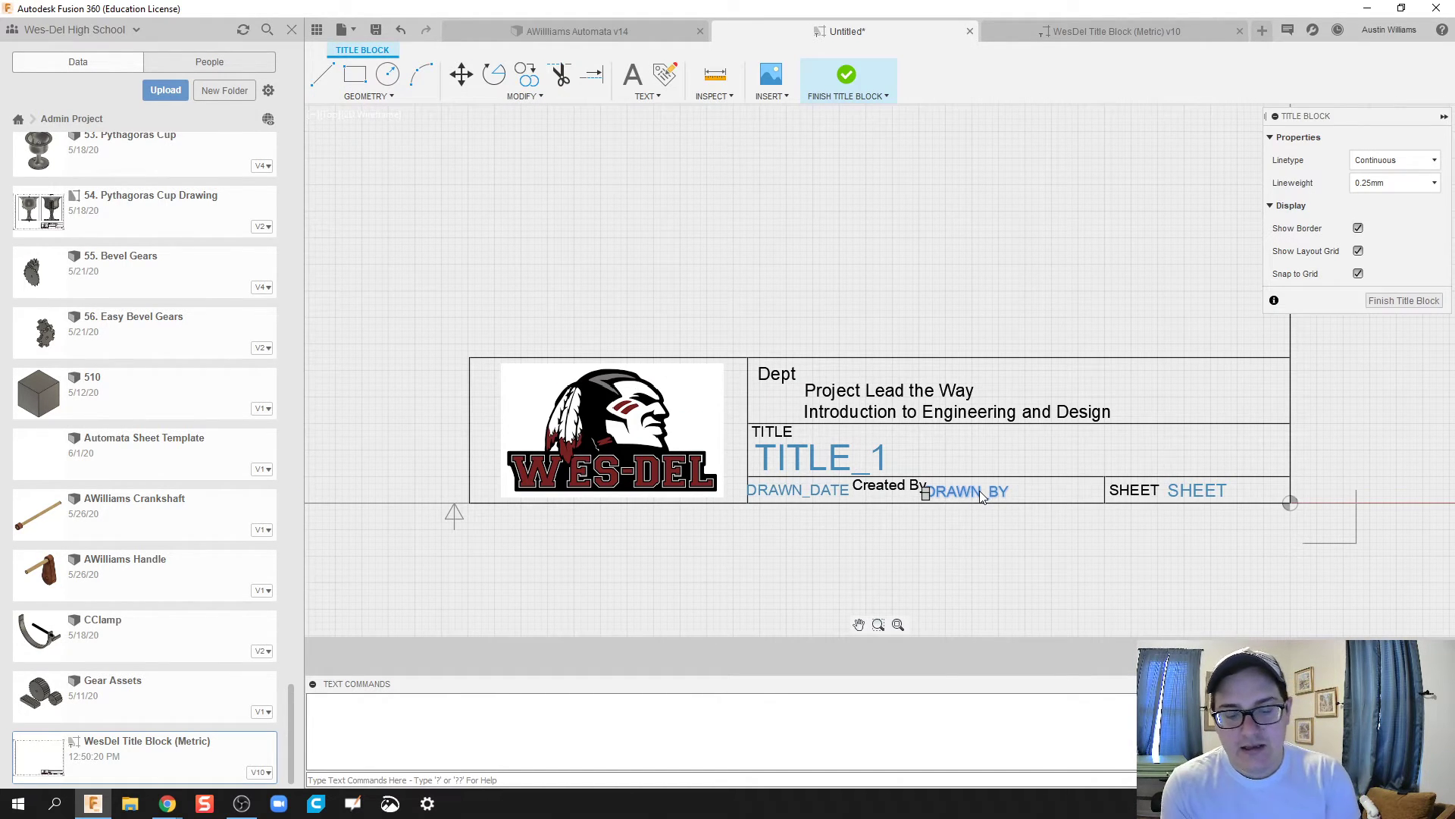
pyautogui.press('Delete')
pyautogui.scroll(5, 966, 520)
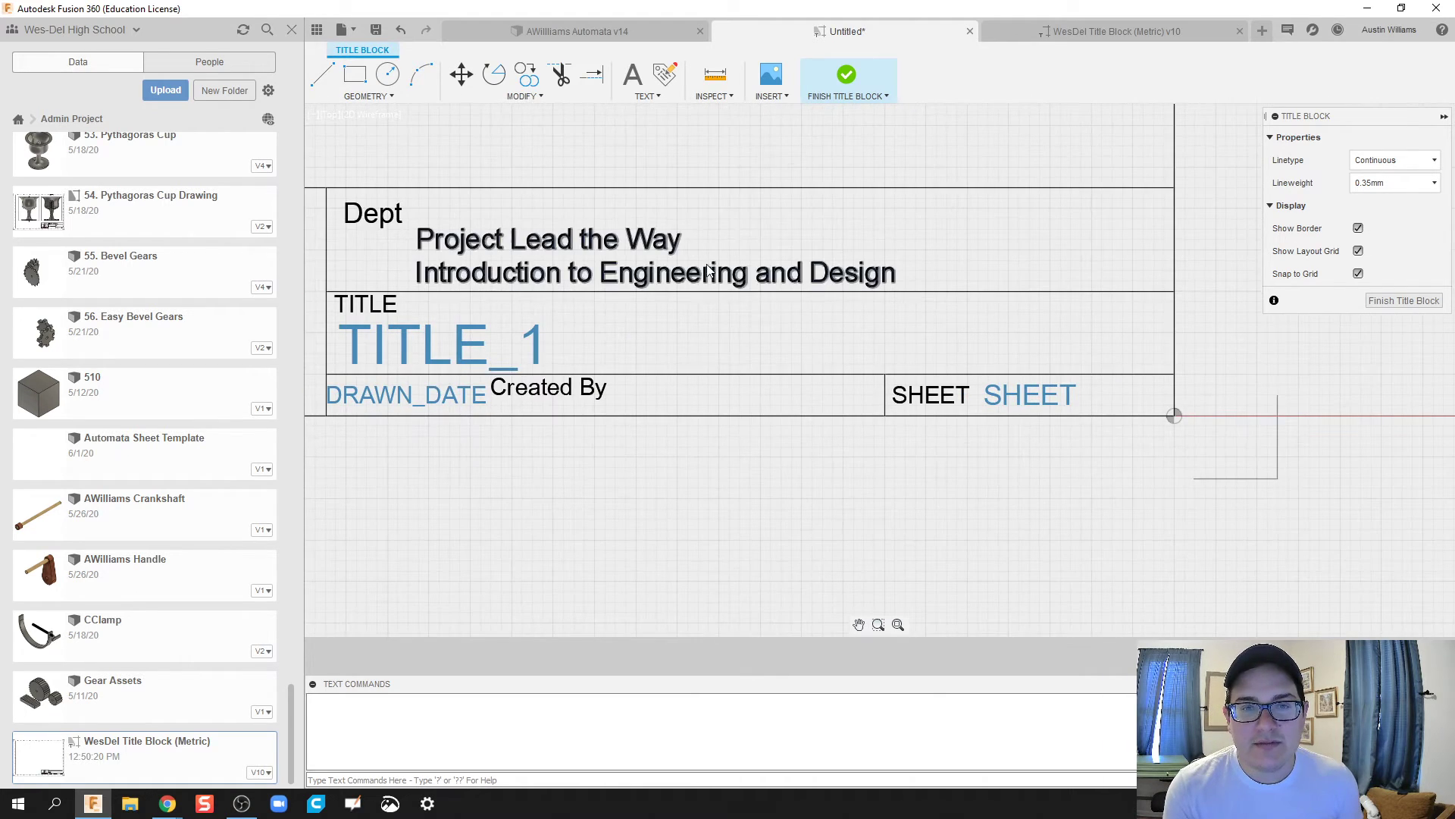
pyautogui.click(648, 96)
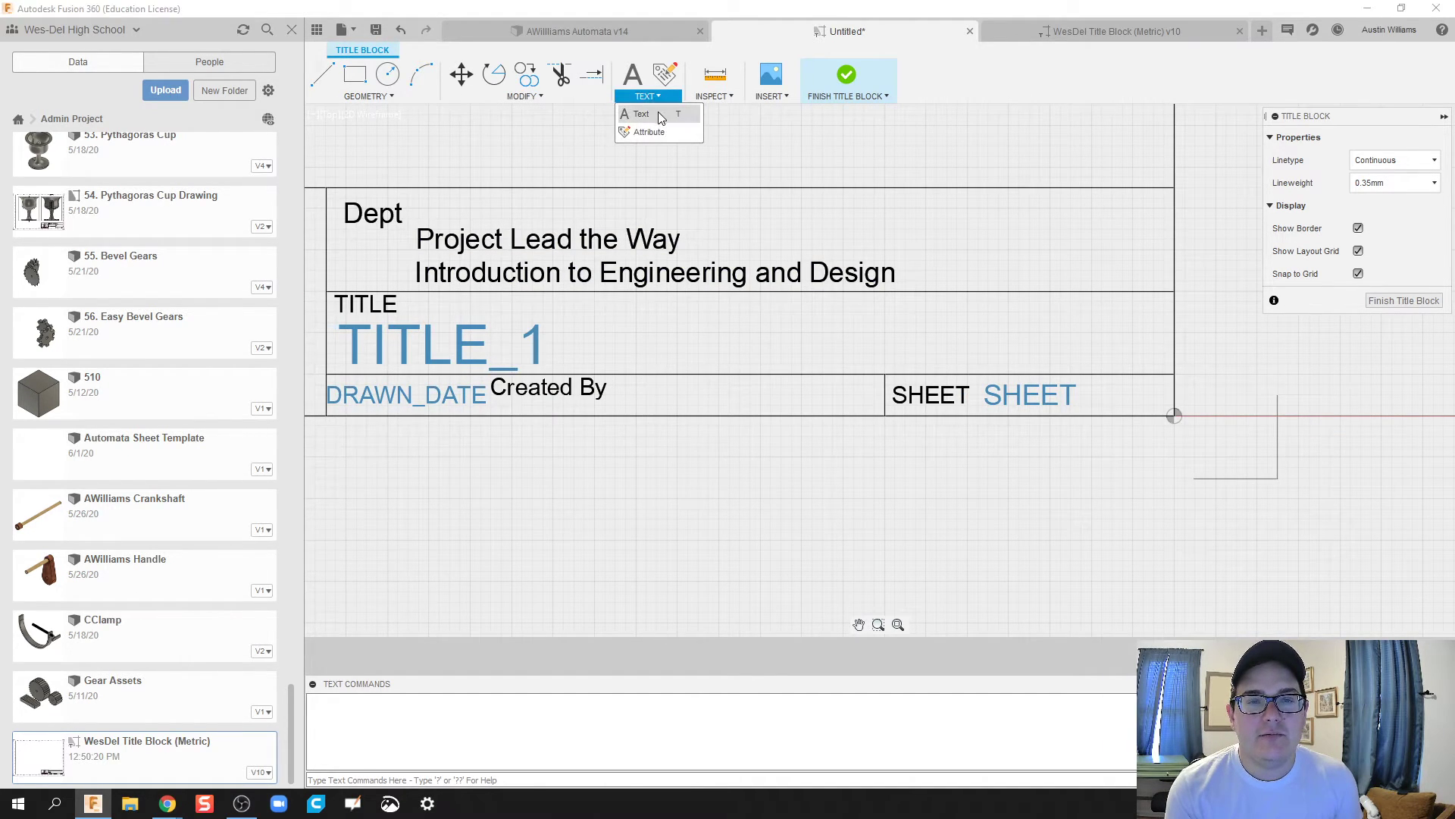
pyautogui.click(649, 131)
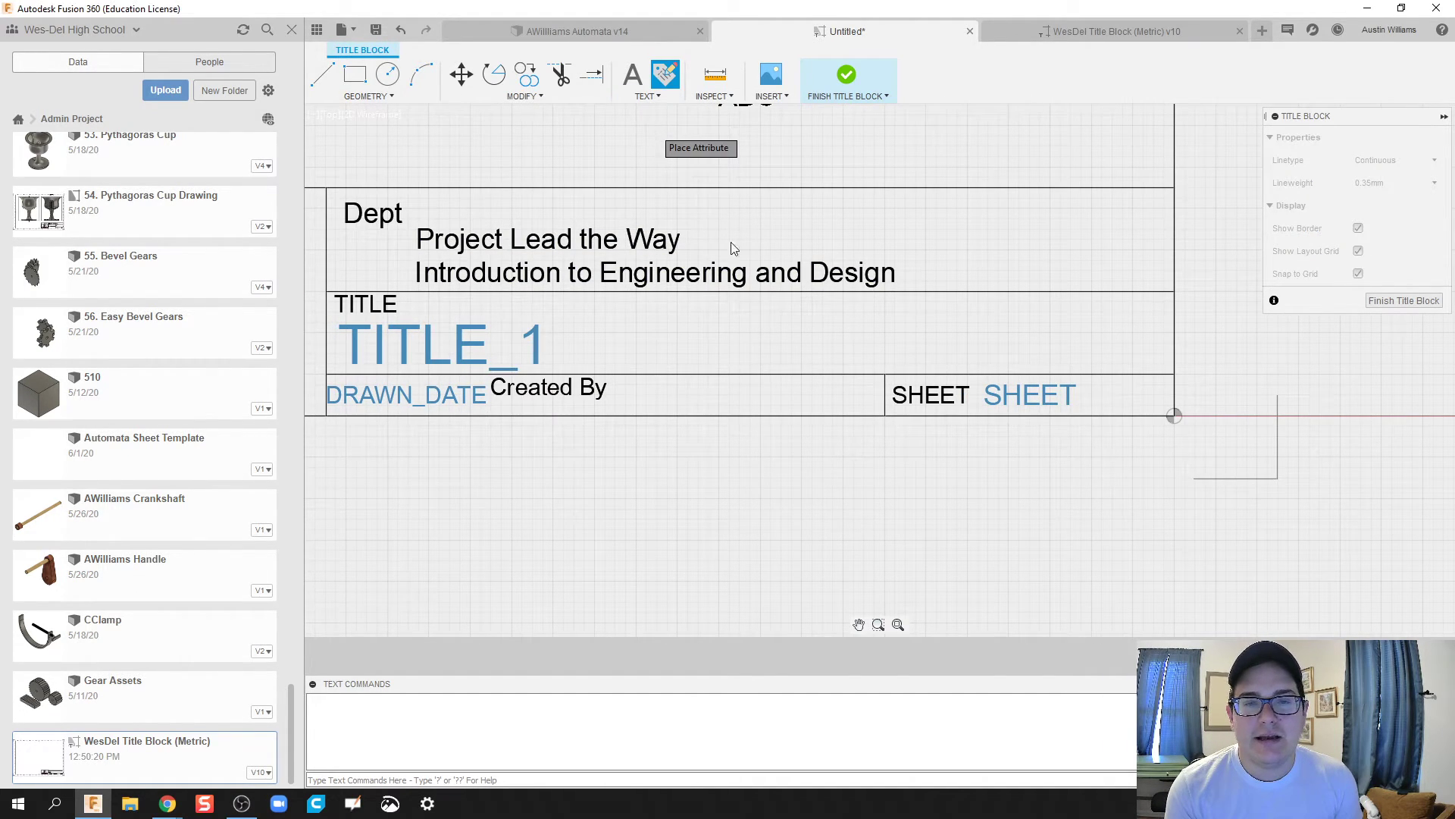
pyautogui.click(618, 407)
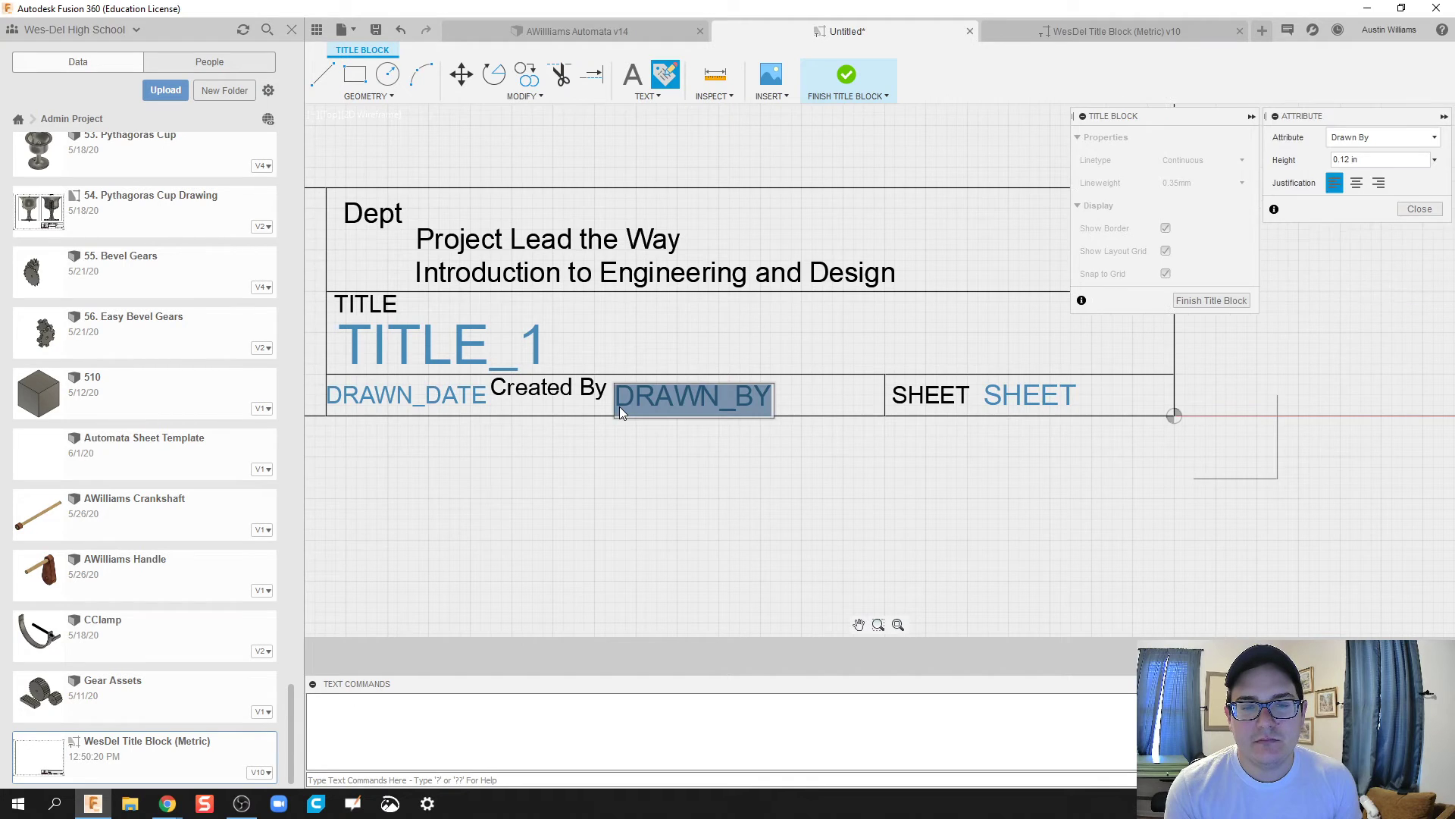
pyautogui.click(1420, 209)
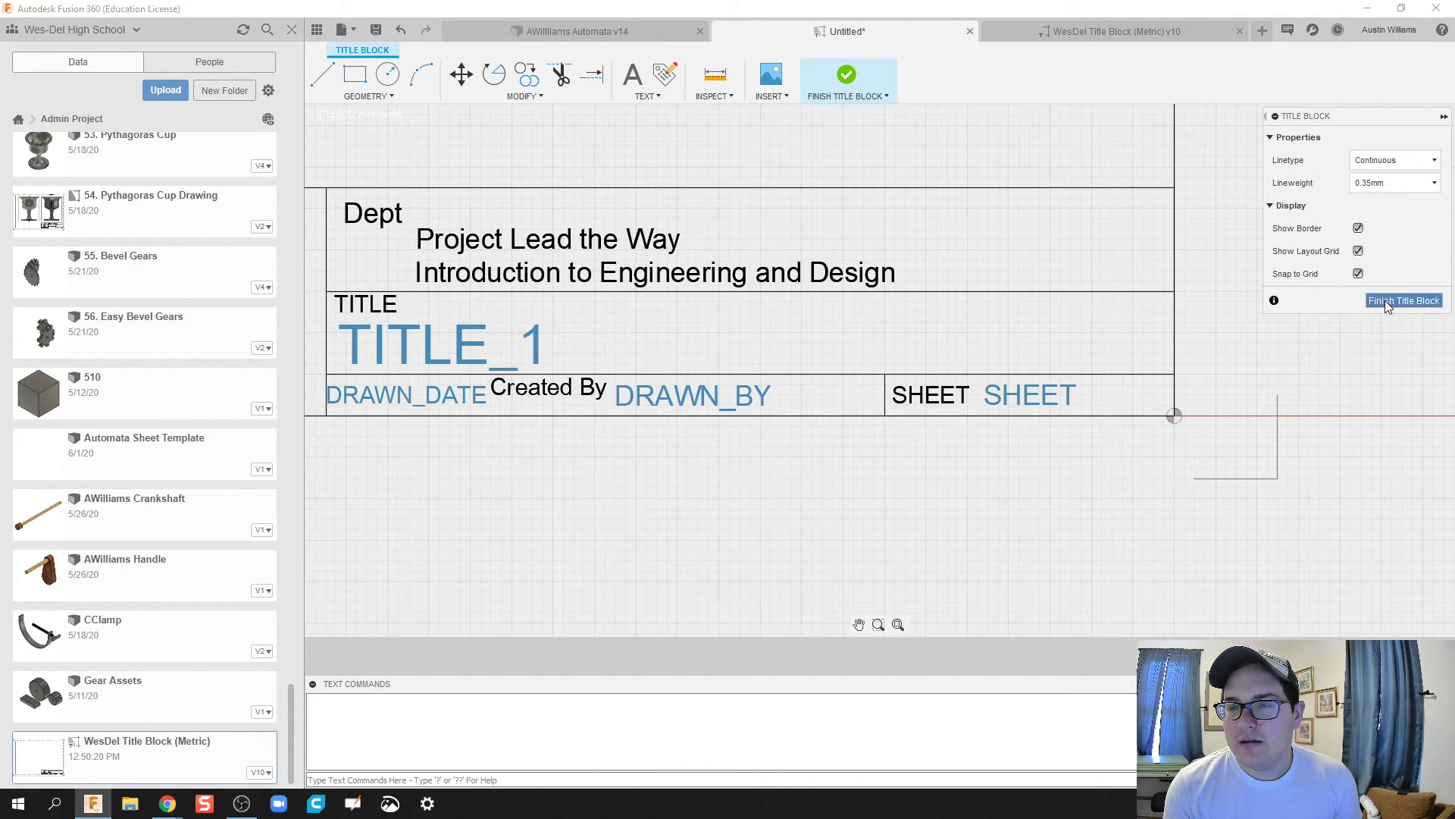
pyautogui.click(1402, 304)
pyautogui.scroll(-3, 742, 530)
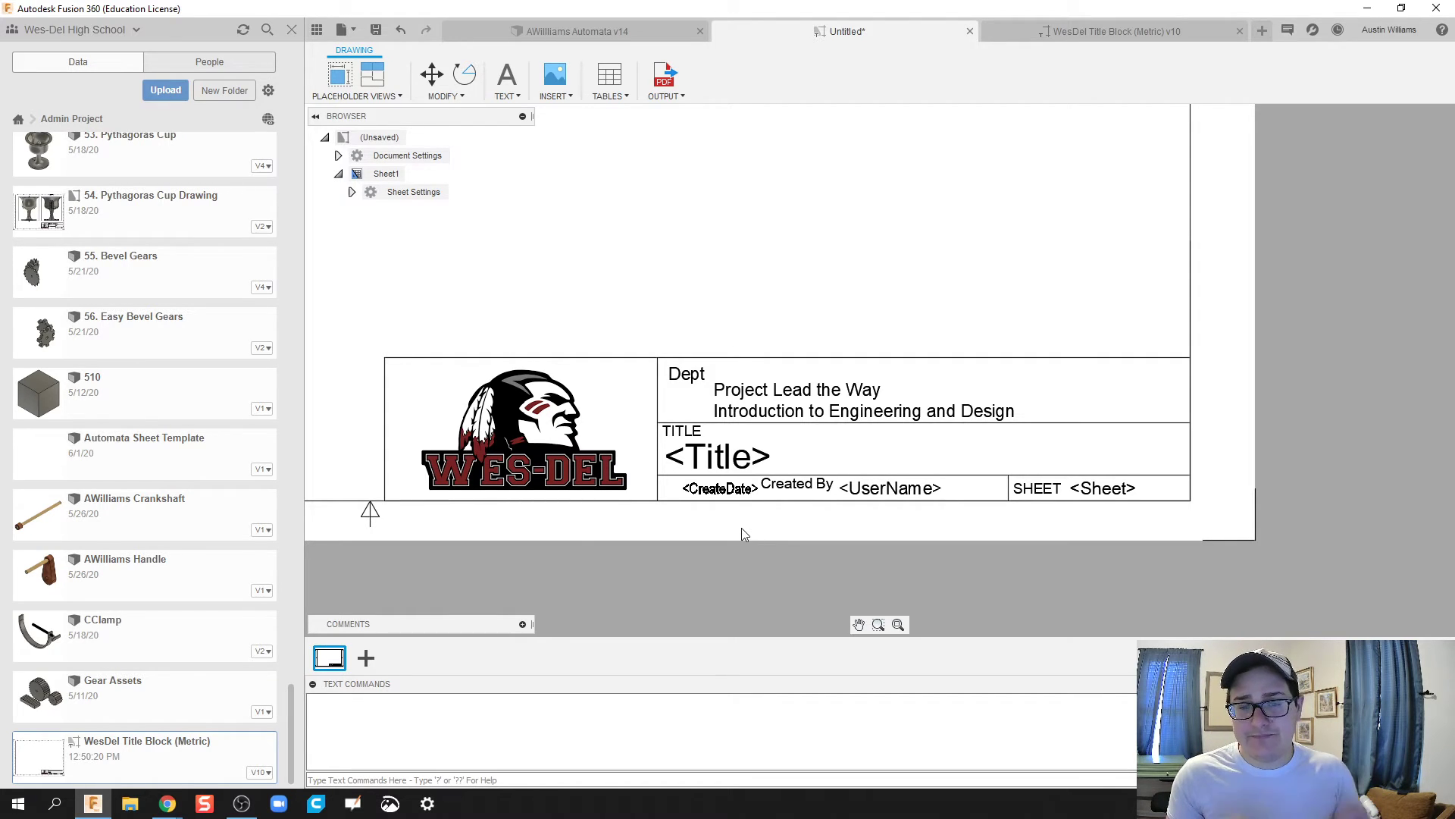
# Step: Save the drawing as 'WesDel Title Block (ASME)' in Admin Project and fit the sheet to view
pyautogui.click(756, 402)
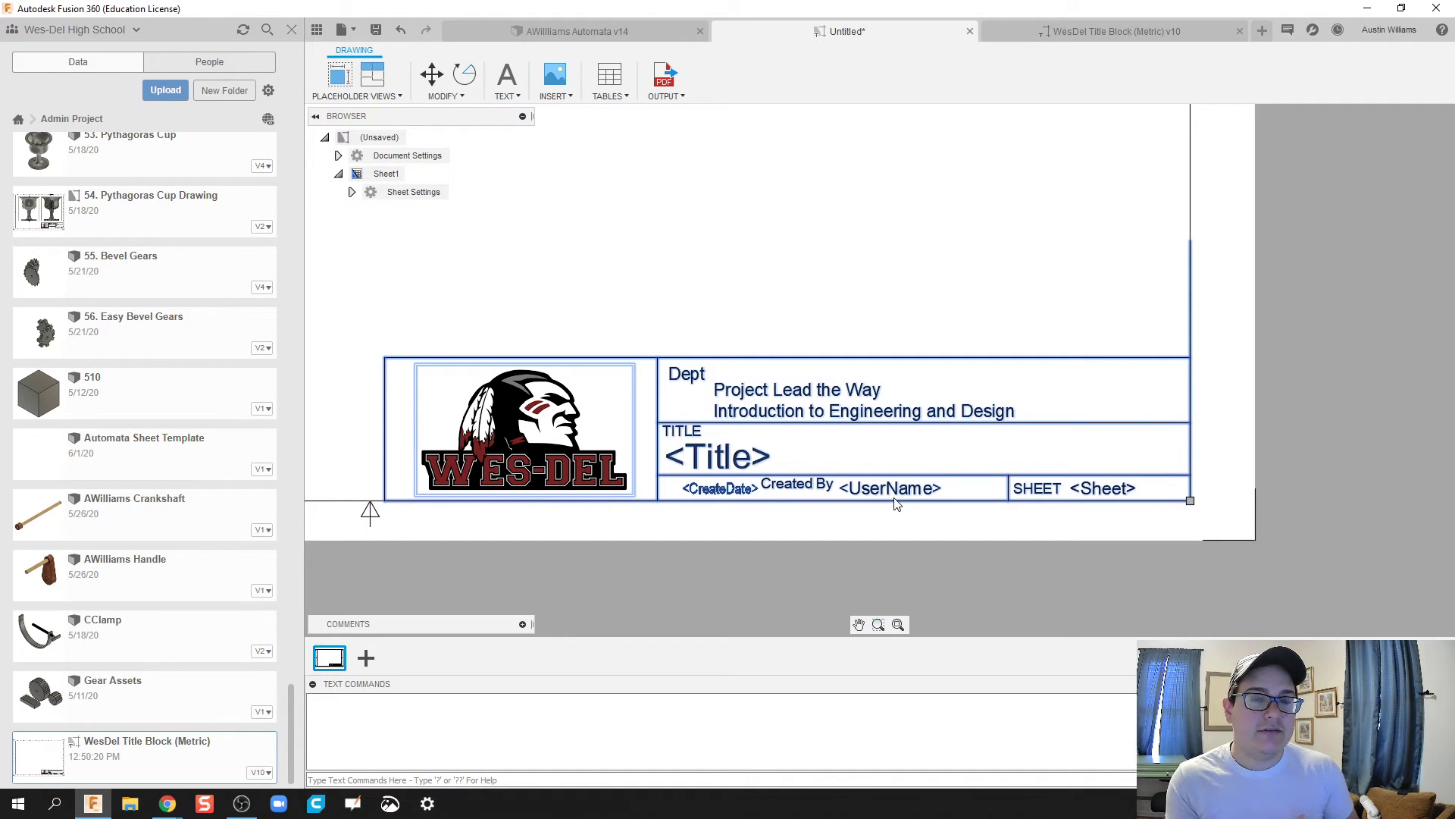
pyautogui.click(808, 537)
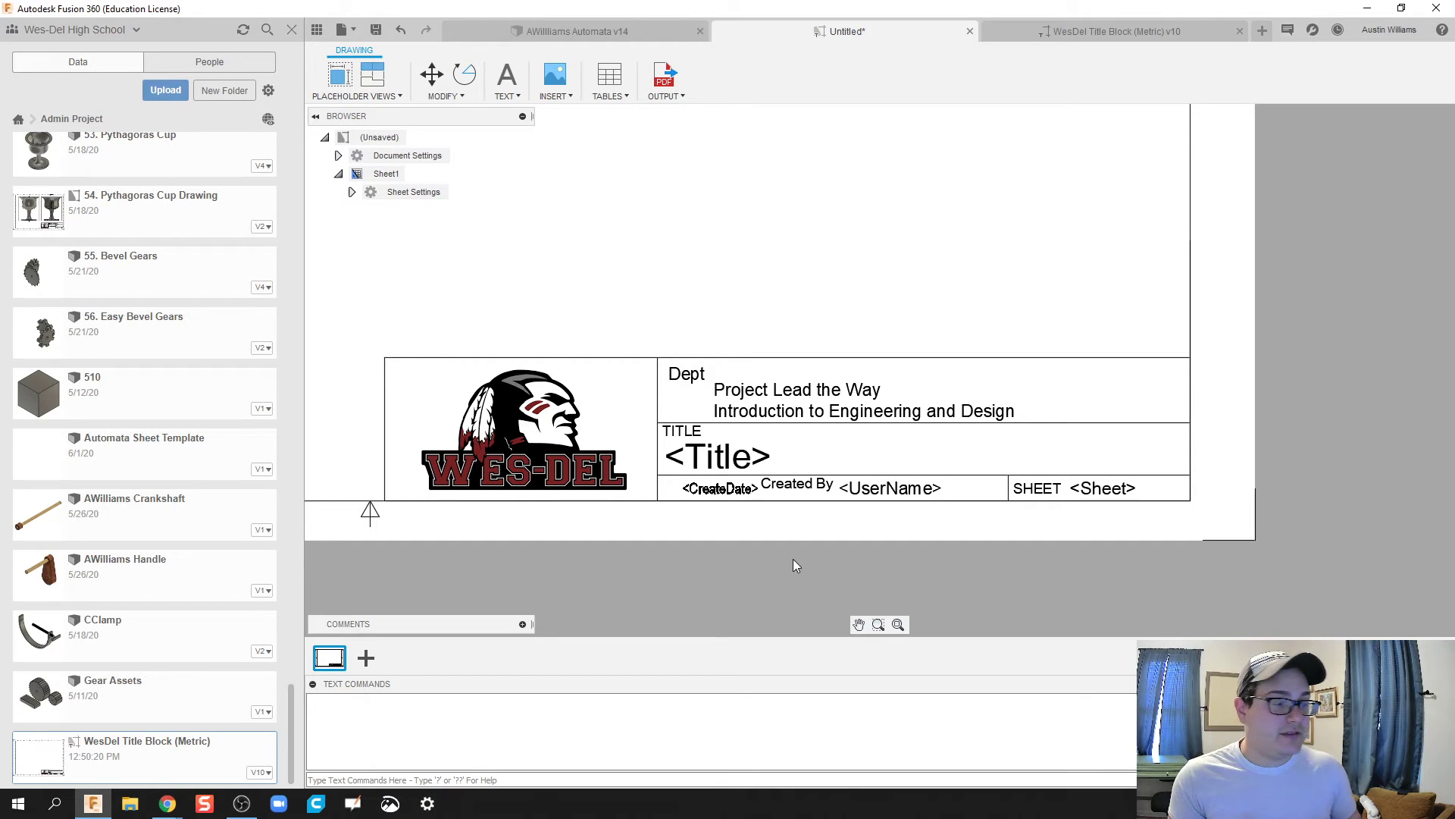
pyautogui.scroll(-5, 793, 558)
pyautogui.moveTo(648, 535); pyautogui.dragTo(751, 497, button='middle')
pyautogui.hotkey('ctrl', 's')
pyautogui.write('WesDel Title Block (ASME')
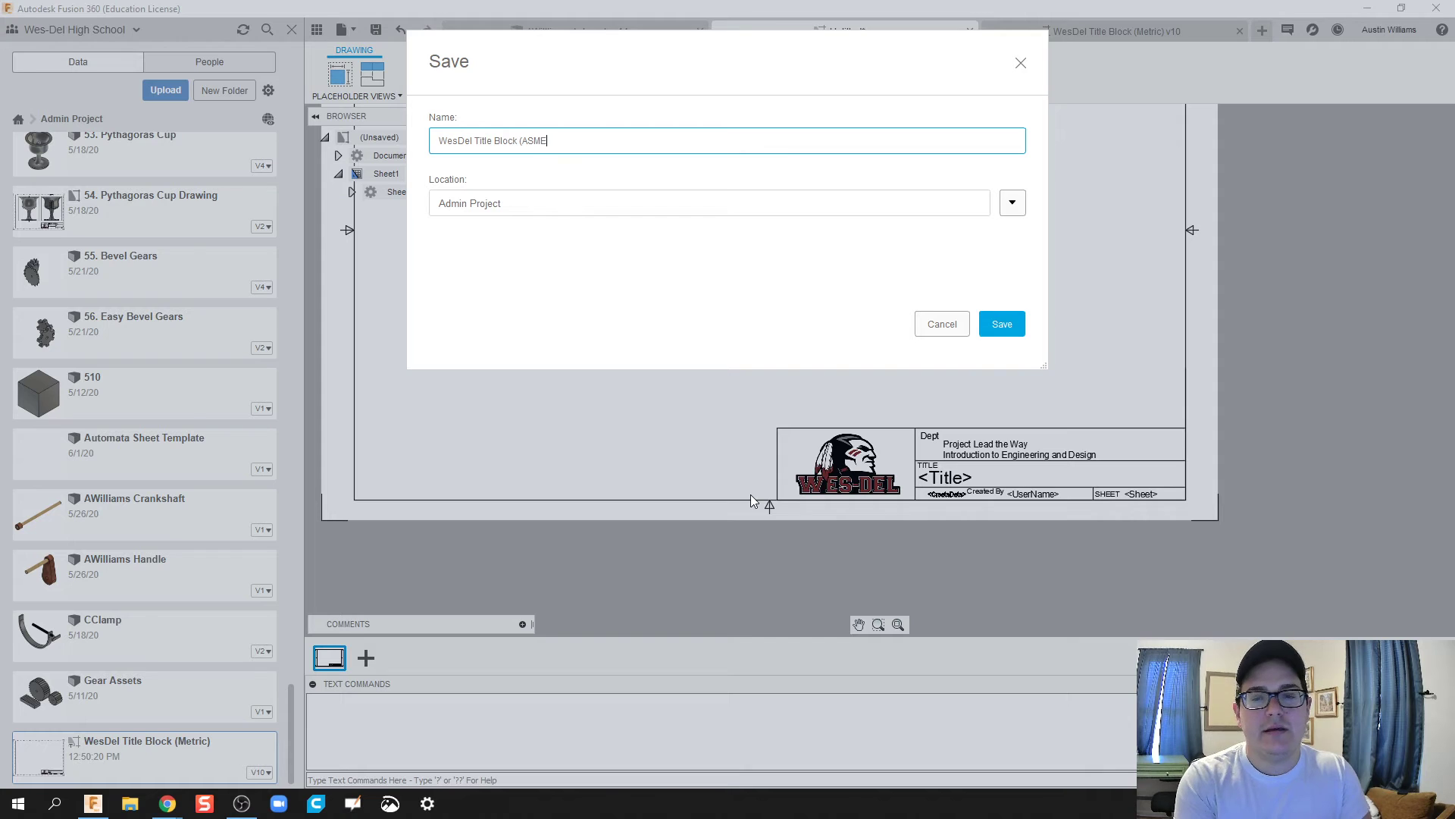
pyautogui.click(1000, 322)
pyautogui.middleClick(937, 410)
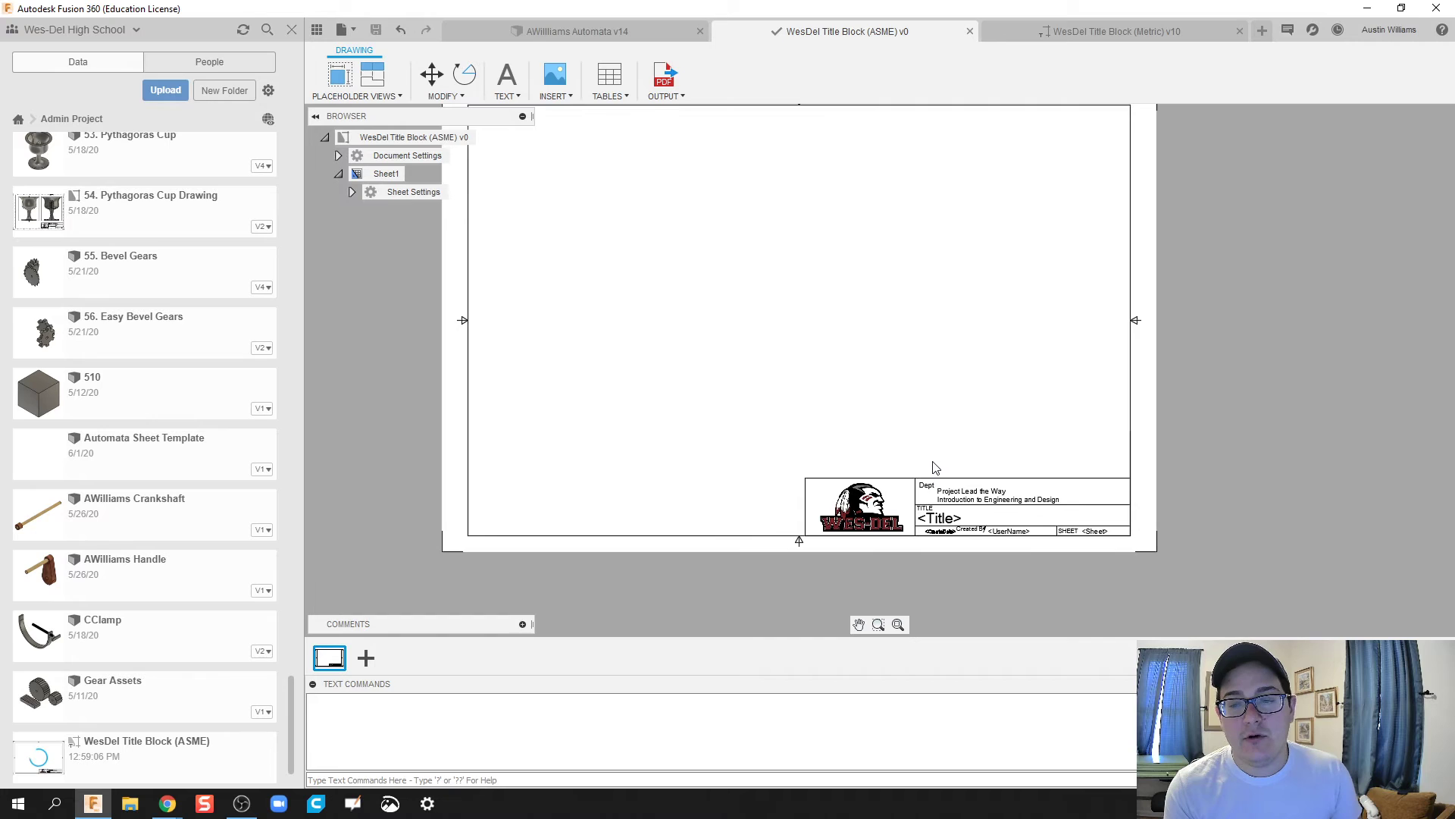
# Step: Add three more sheets to the template so it has four sheets
pyautogui.click(366, 660)
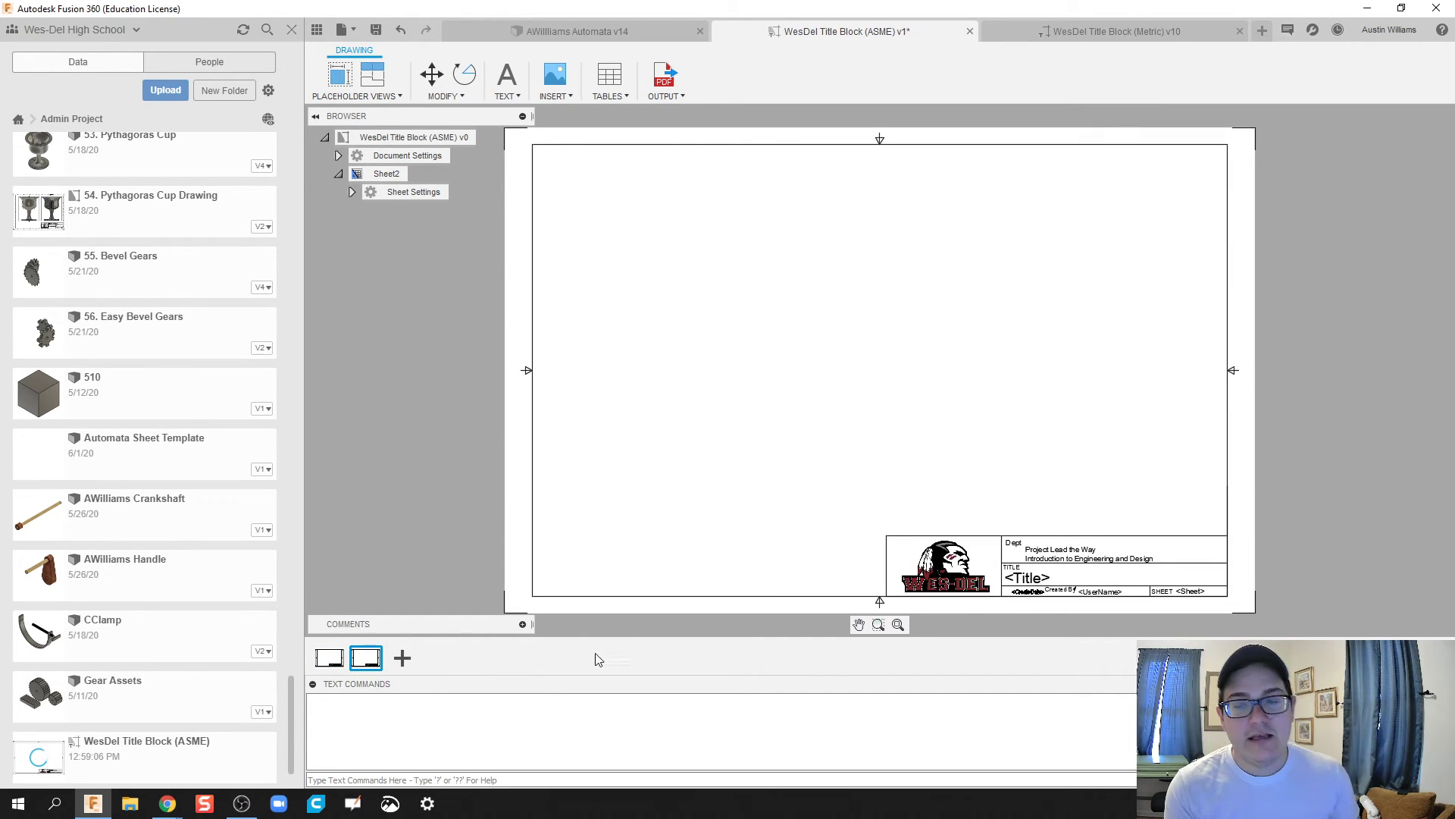
pyautogui.click(402, 658)
pyautogui.click(439, 658)
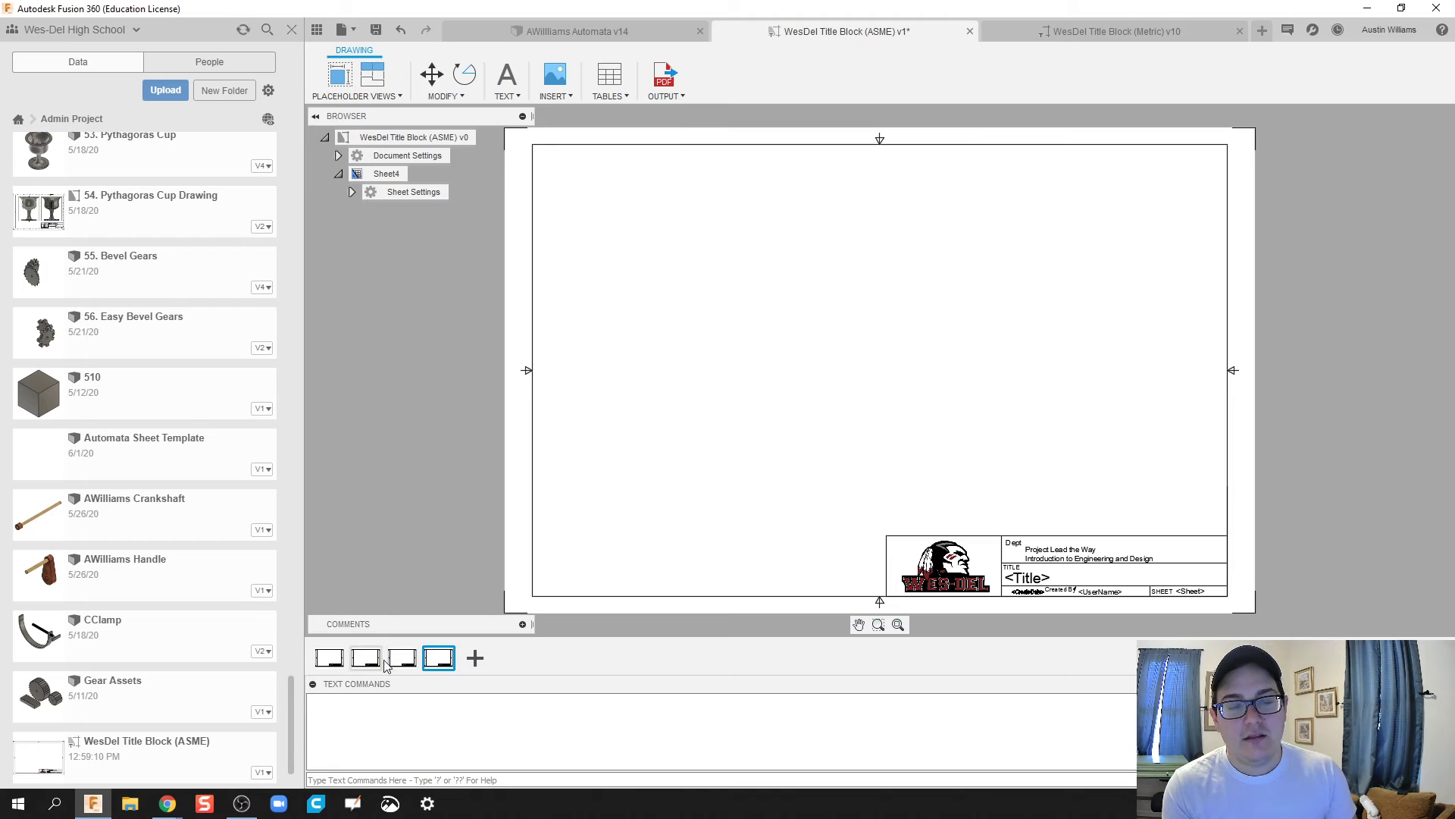
pyautogui.click(399, 659)
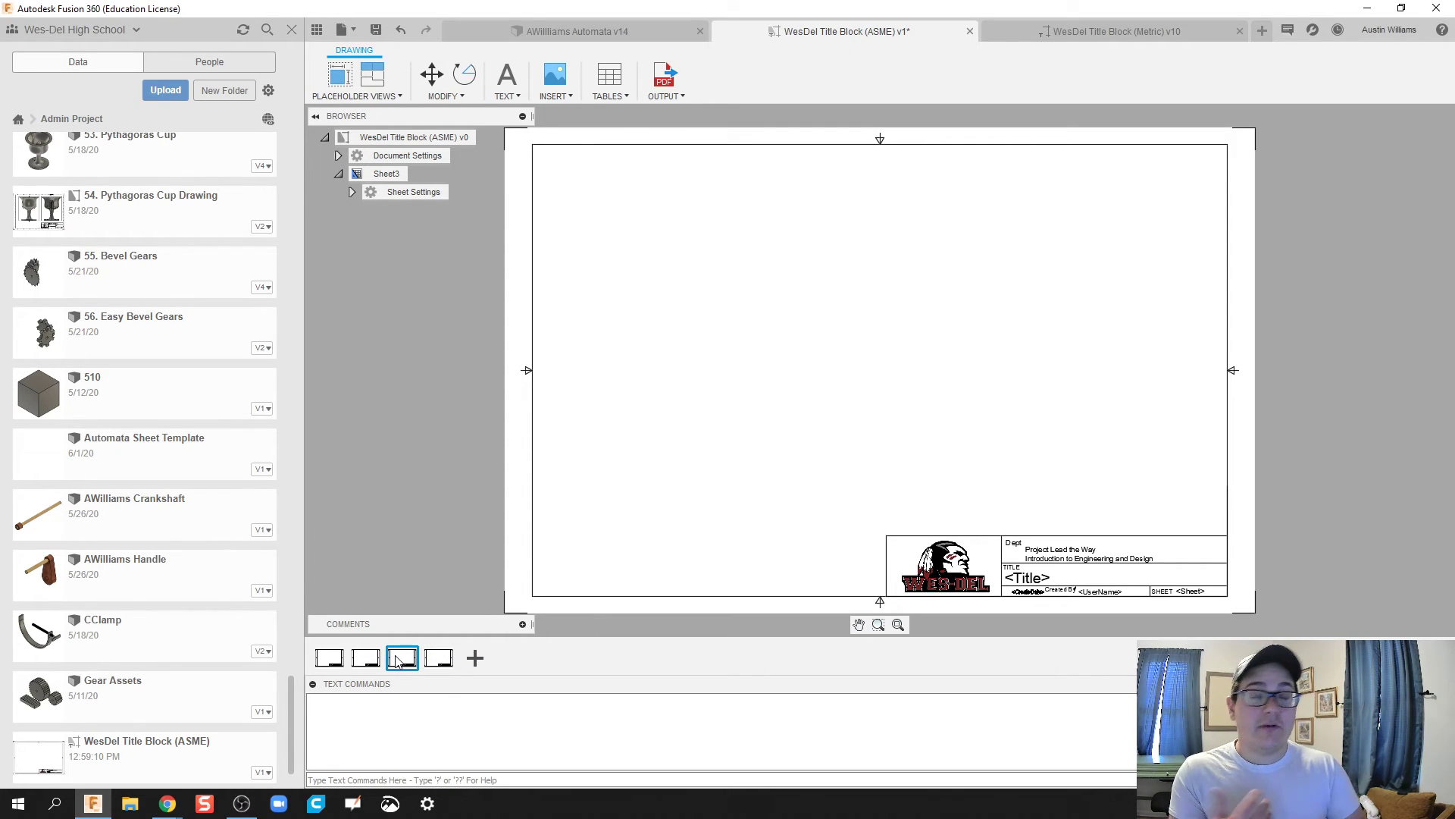
# Step: Set Sheet2 to the landscape A (11in x 8.5in) sheet size
pyautogui.rightClick(363, 662)
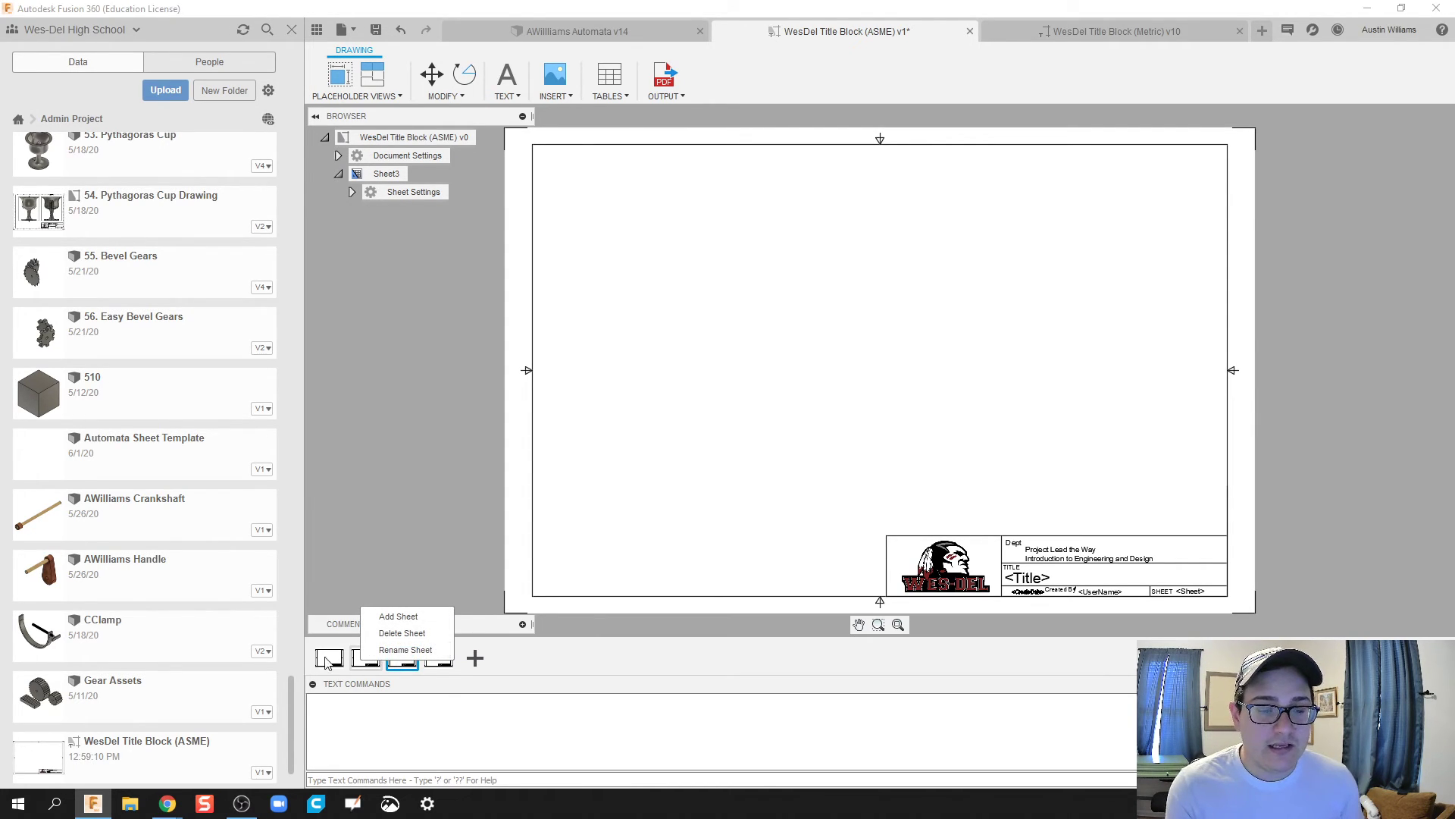
pyautogui.click(367, 669)
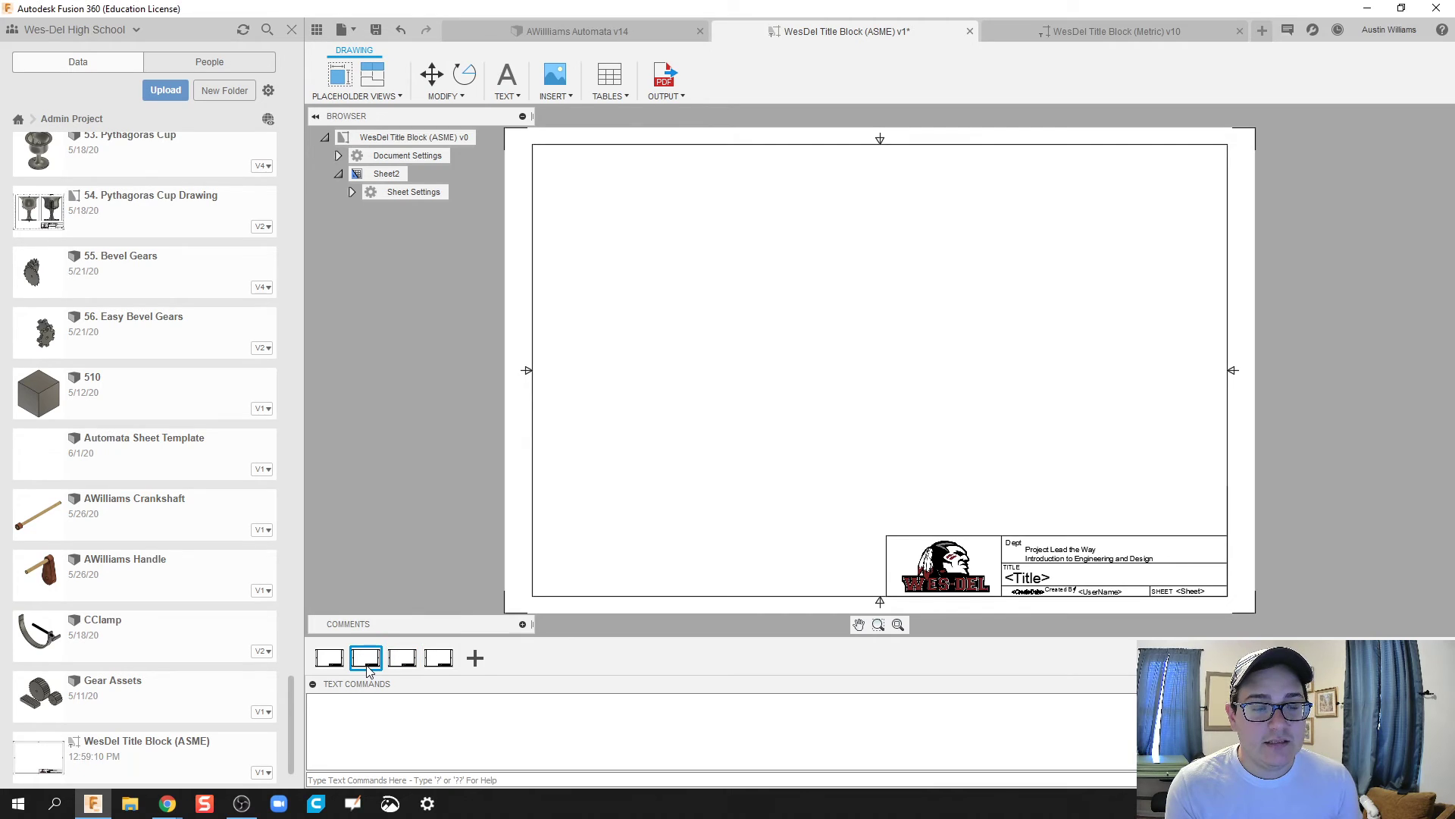
pyautogui.click(352, 192)
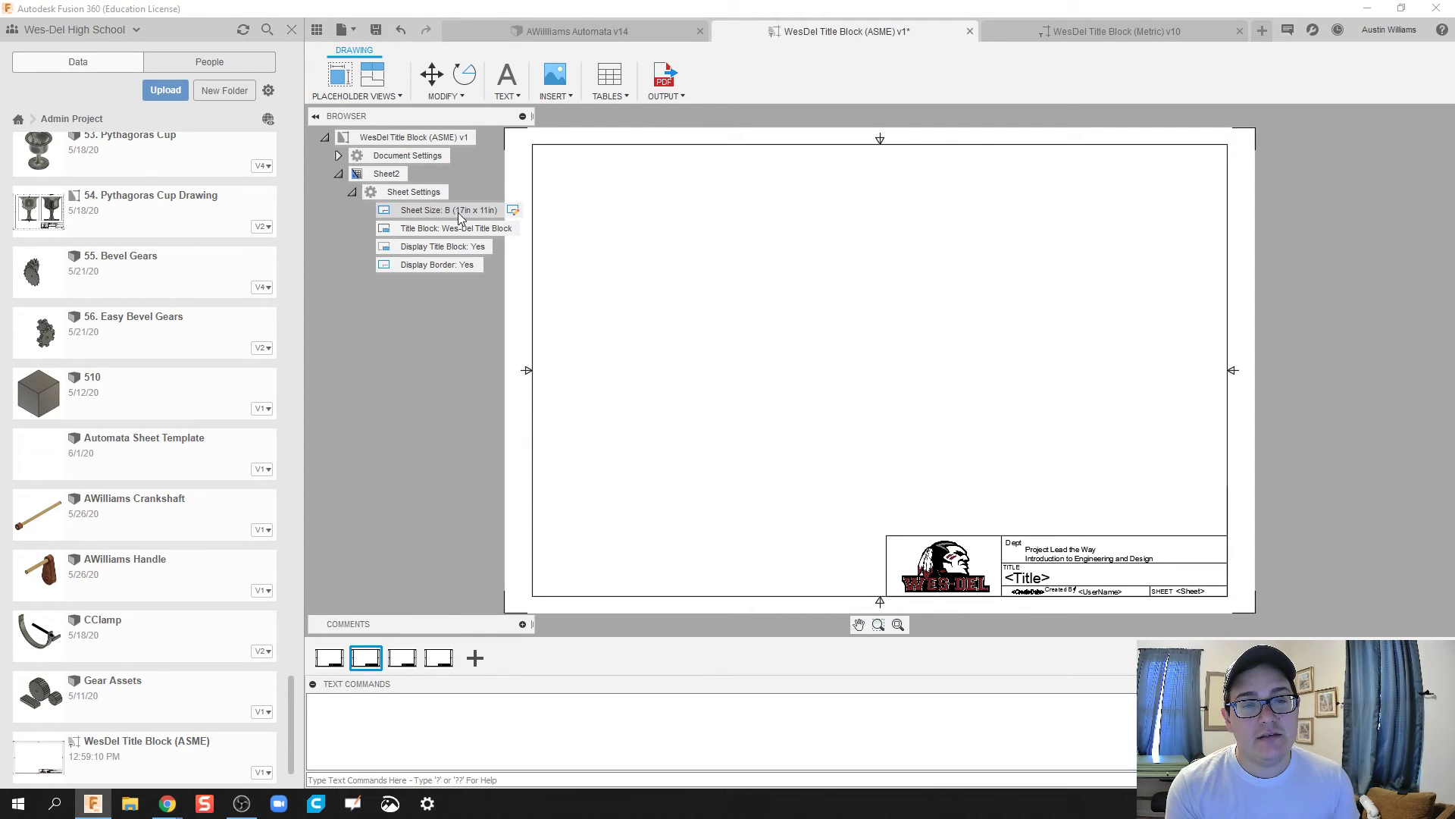
pyautogui.click(503, 212)
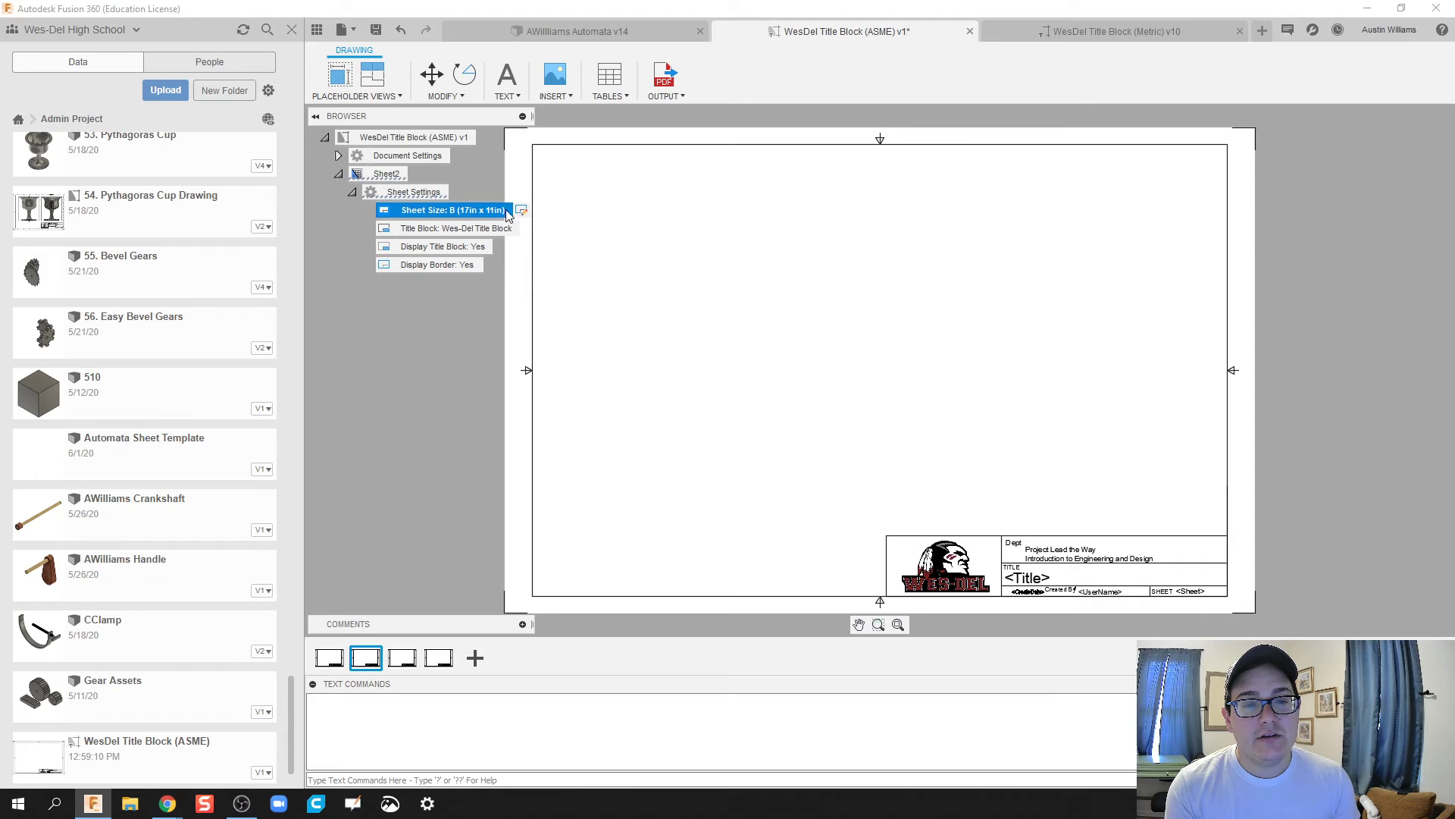
pyautogui.click(521, 211)
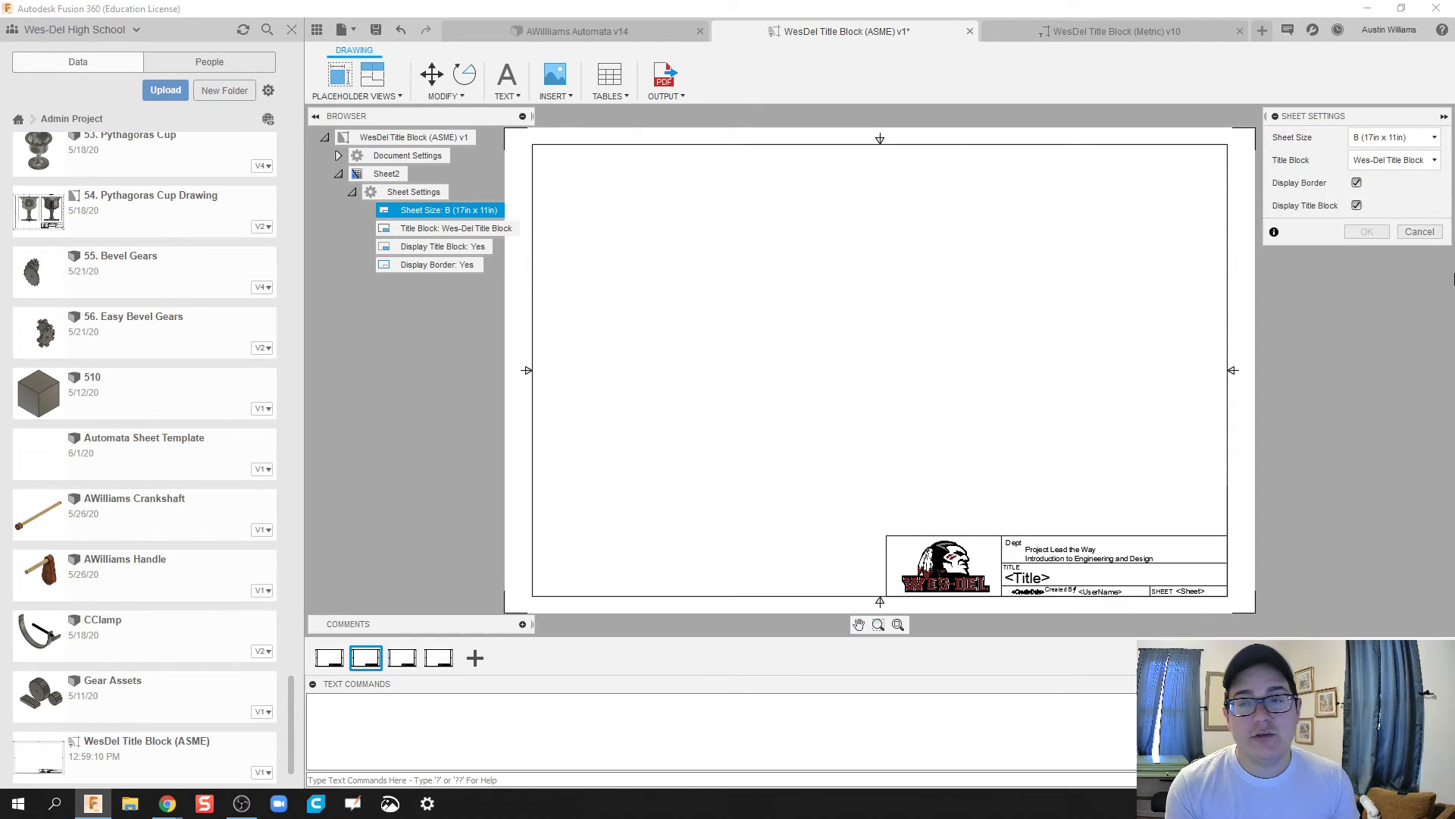
pyautogui.click(1406, 141)
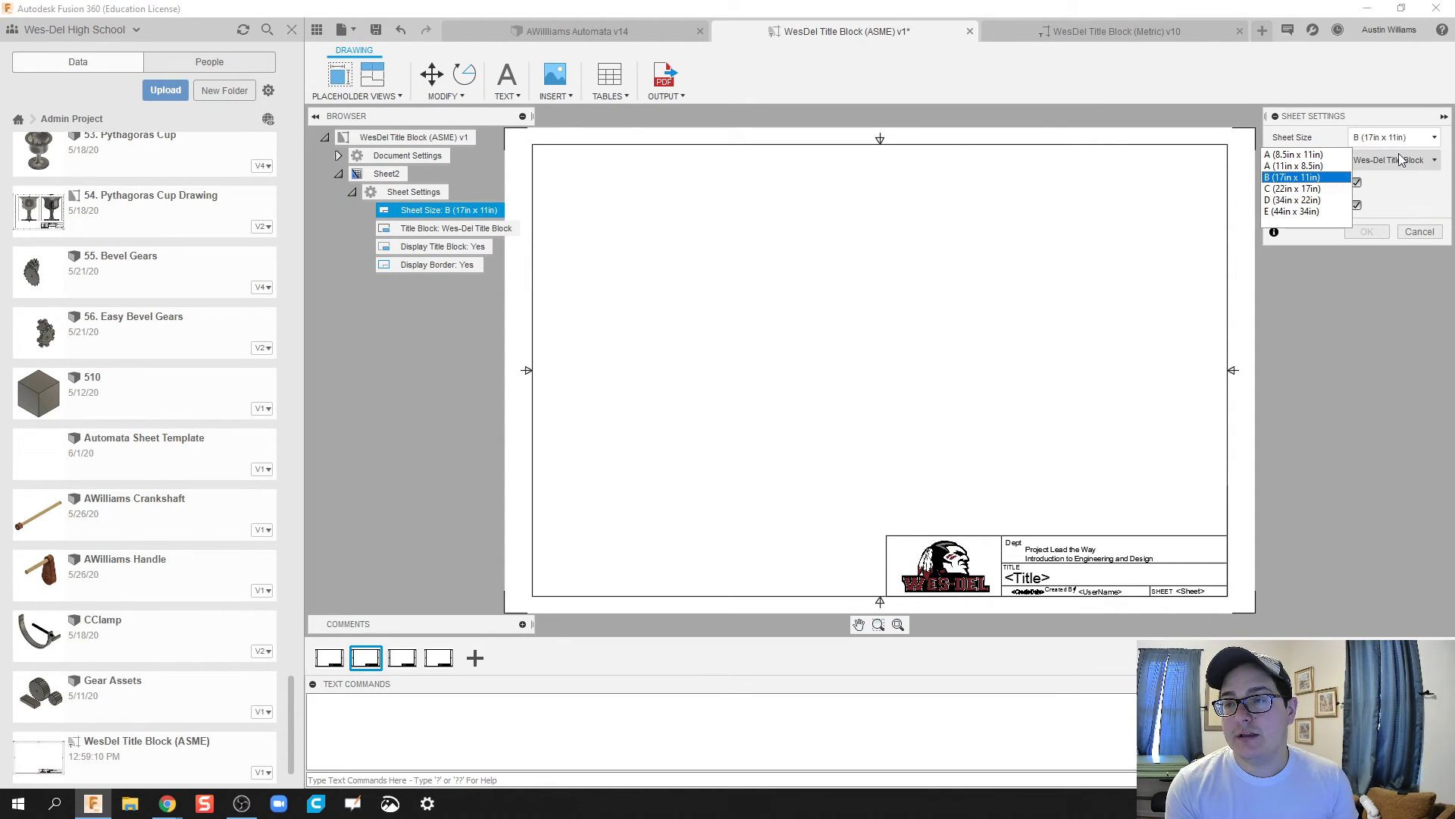
pyautogui.click(1318, 168)
pyautogui.click(1364, 230)
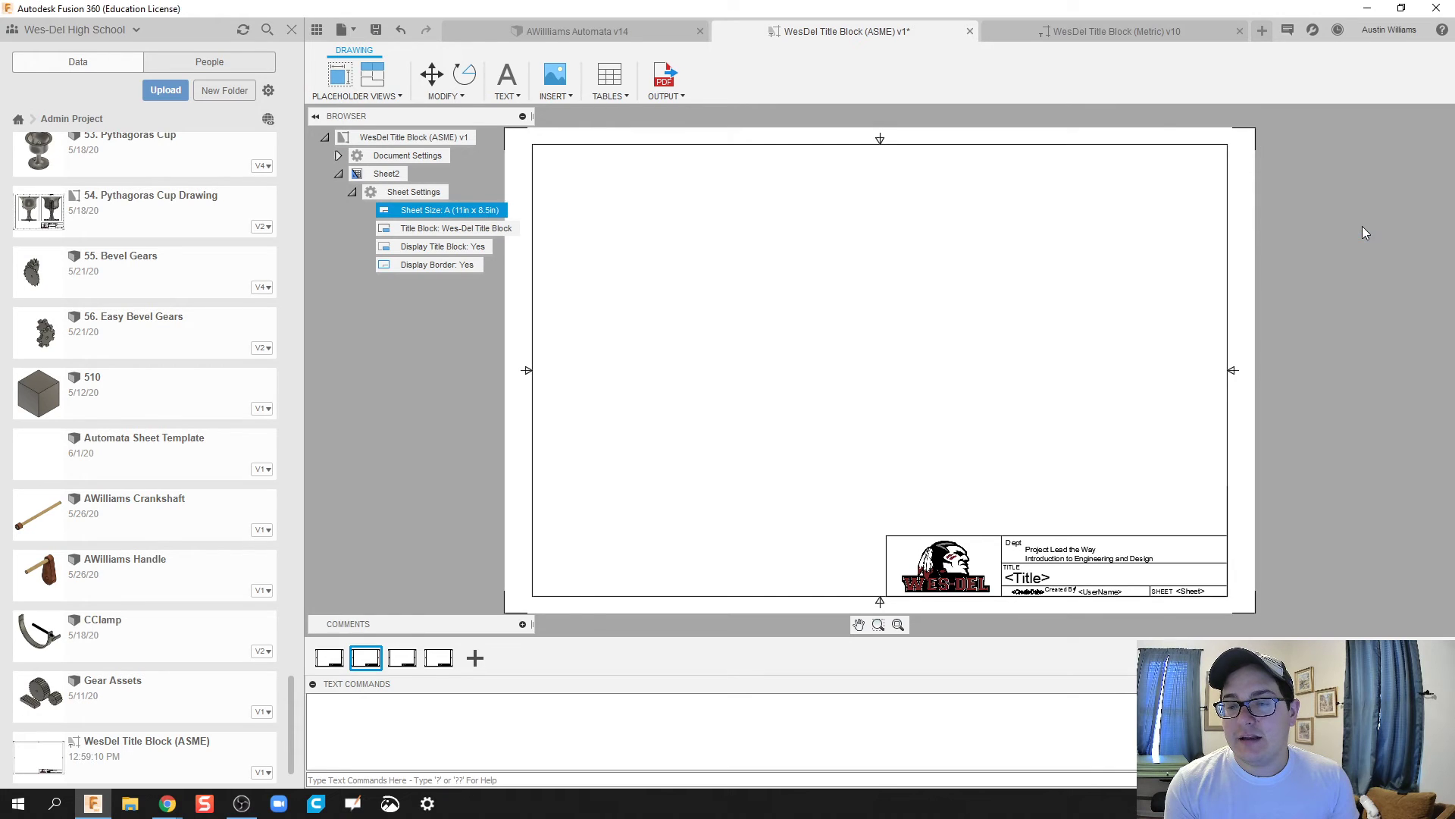
# Step: Set Sheet1 to portrait A (8.5in x 11in), keeping the Wes-Del Title Block
pyautogui.click(331, 657)
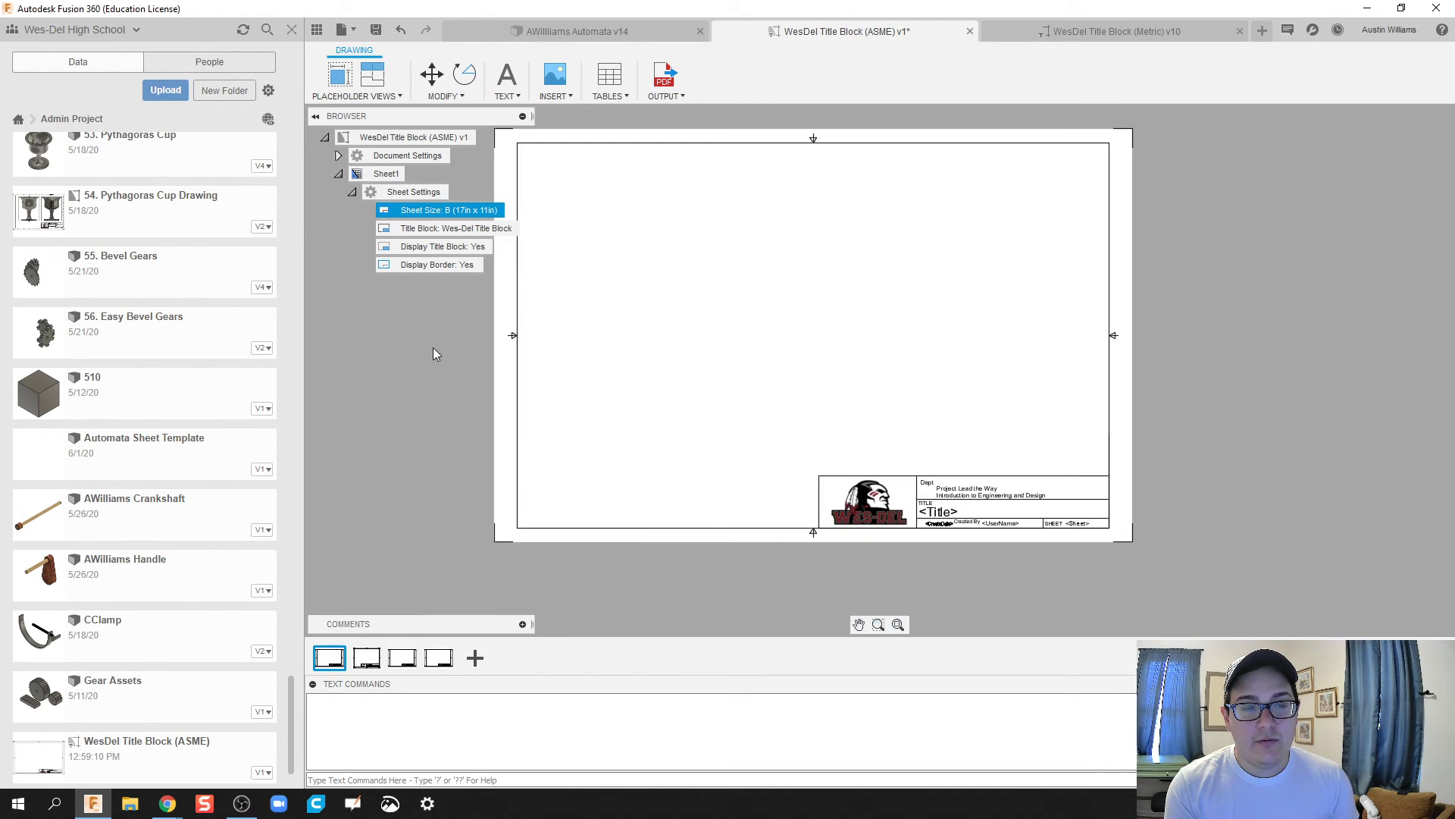
pyautogui.click(521, 210)
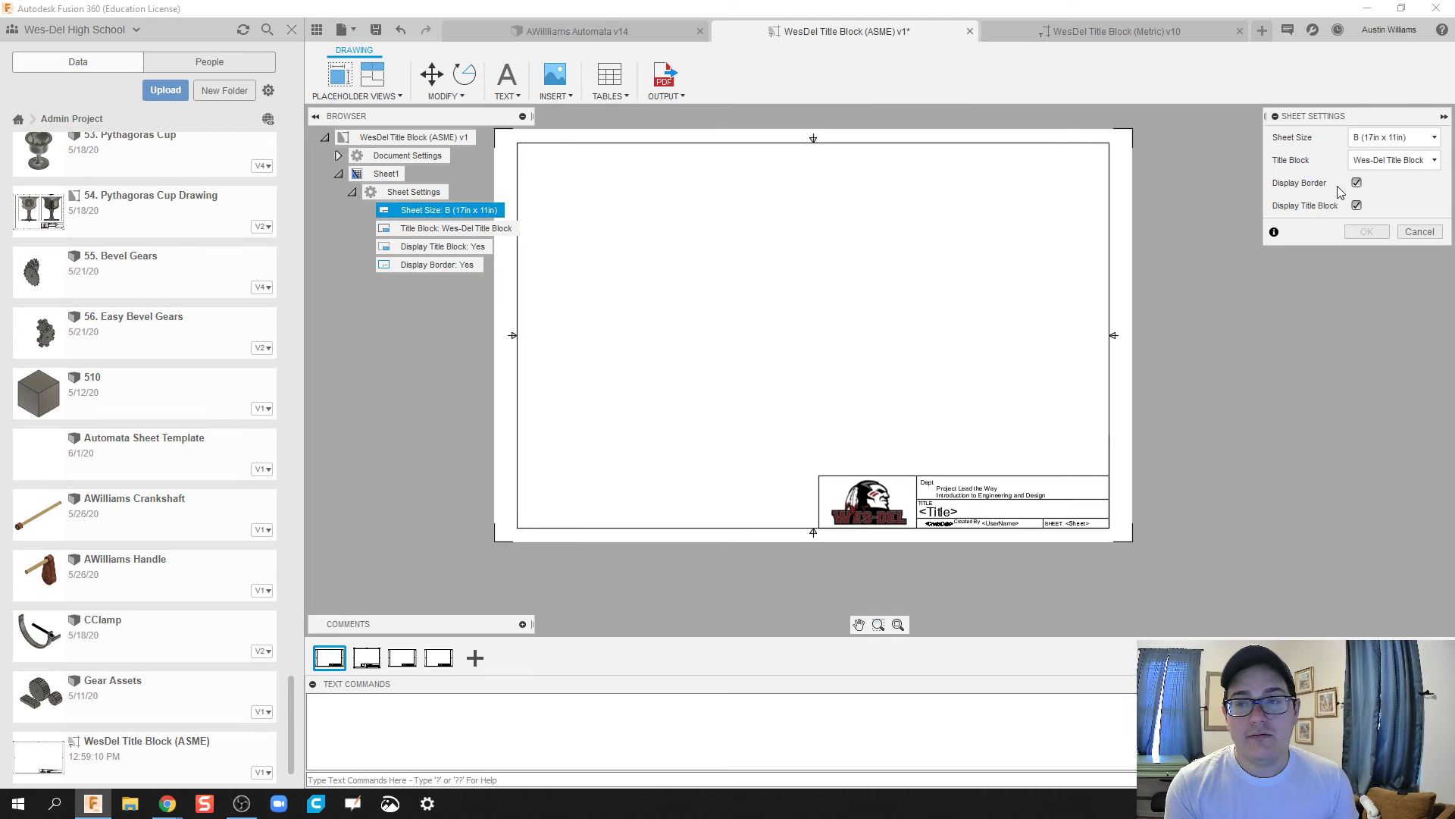
pyautogui.click(1390, 162)
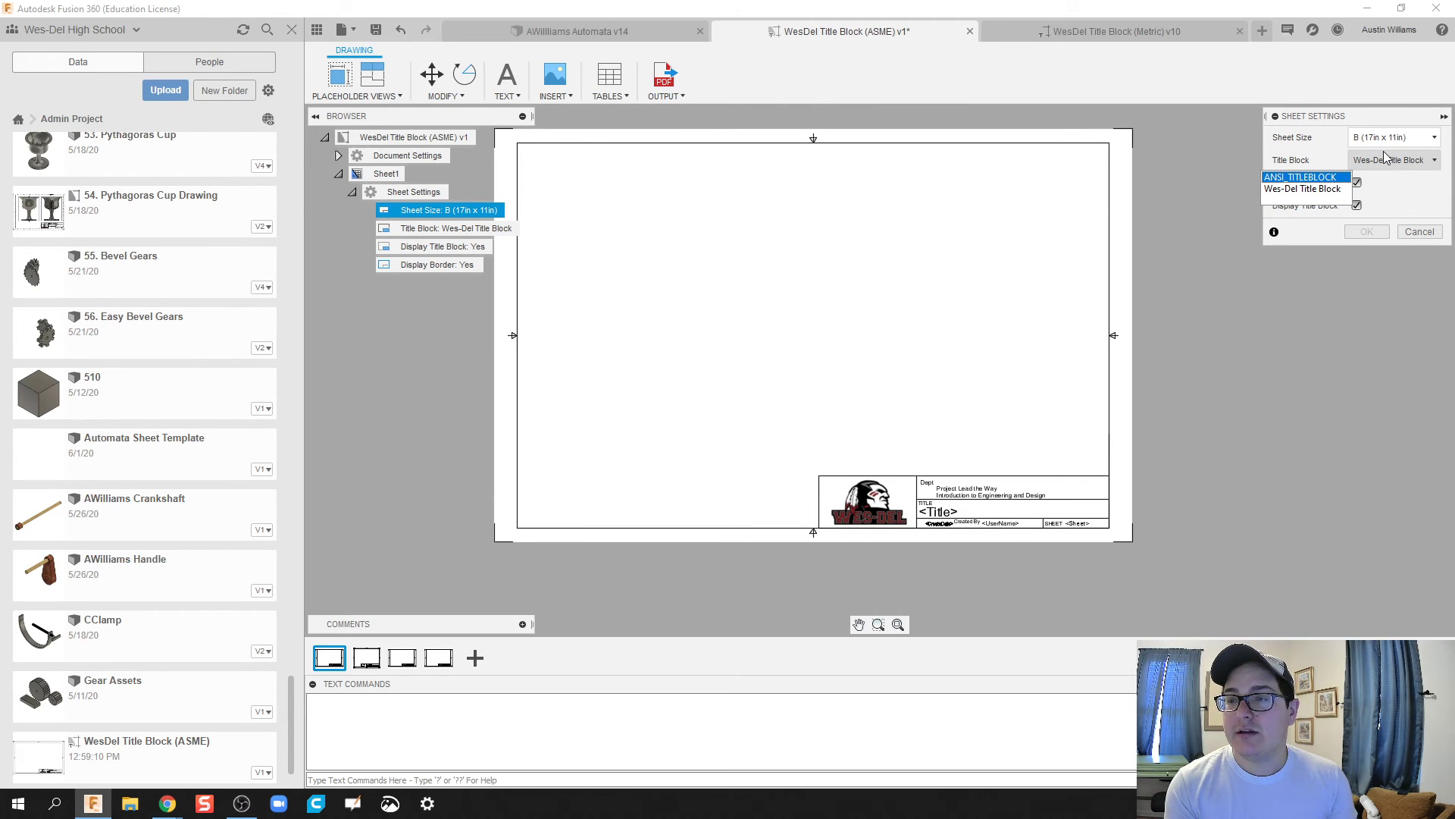
pyautogui.click(1391, 161)
pyautogui.click(1395, 137)
pyautogui.click(1387, 150)
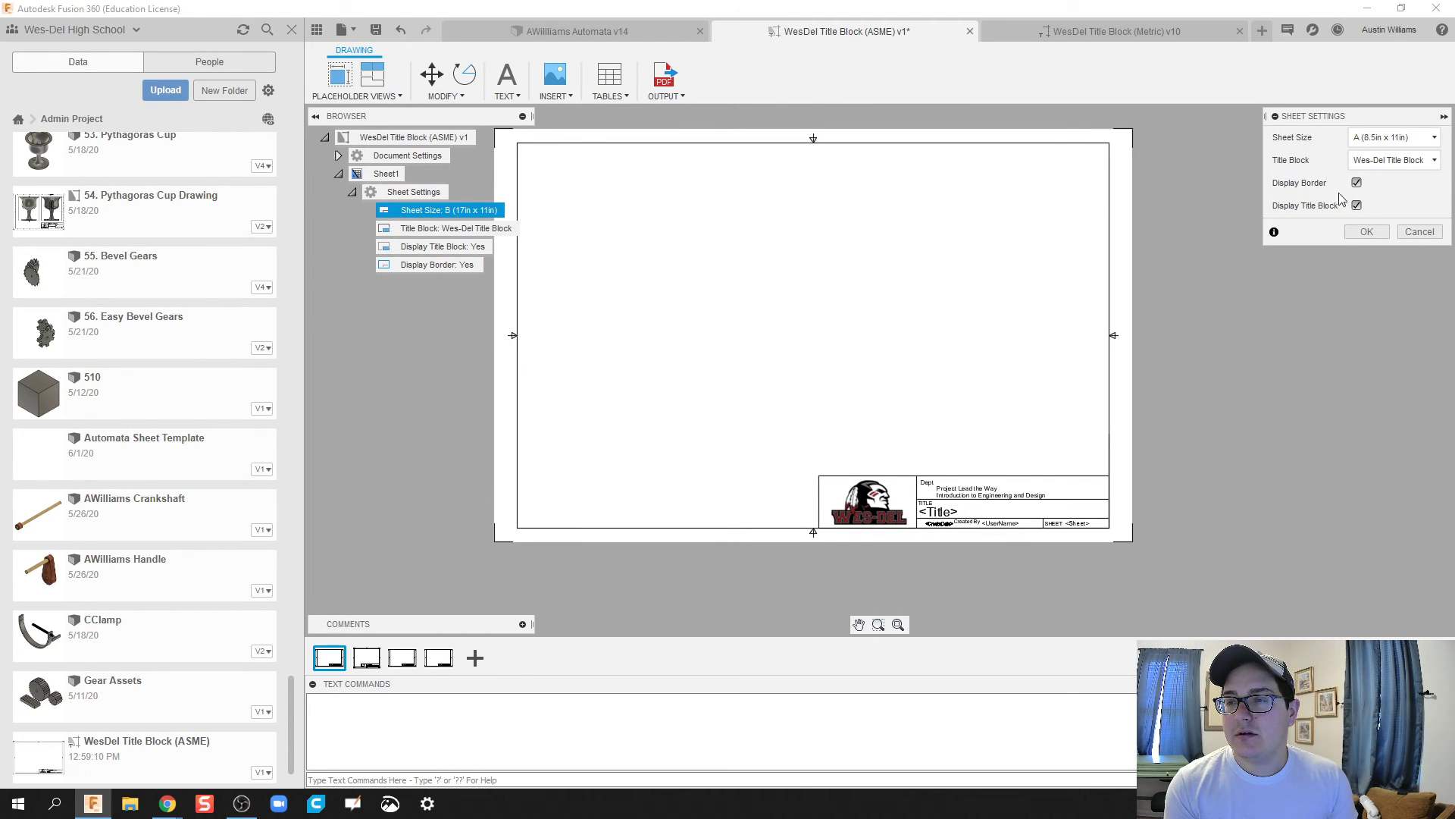
pyautogui.click(1367, 231)
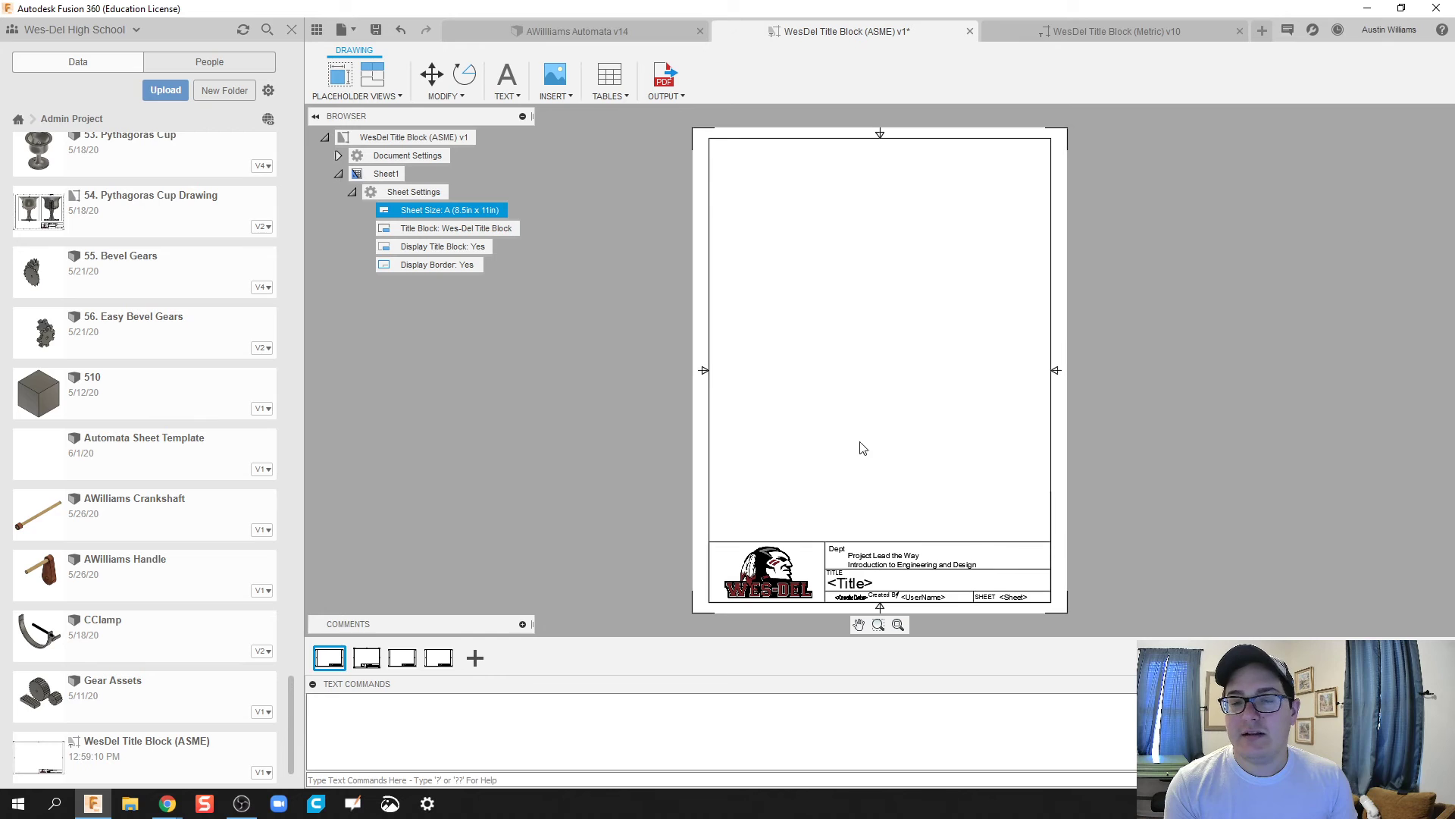
# Step: Review Sheet2 and Sheet4, then close the WesDel Title Block (ASME) template
pyautogui.click(367, 657)
pyautogui.click(402, 659)
pyautogui.click(438, 658)
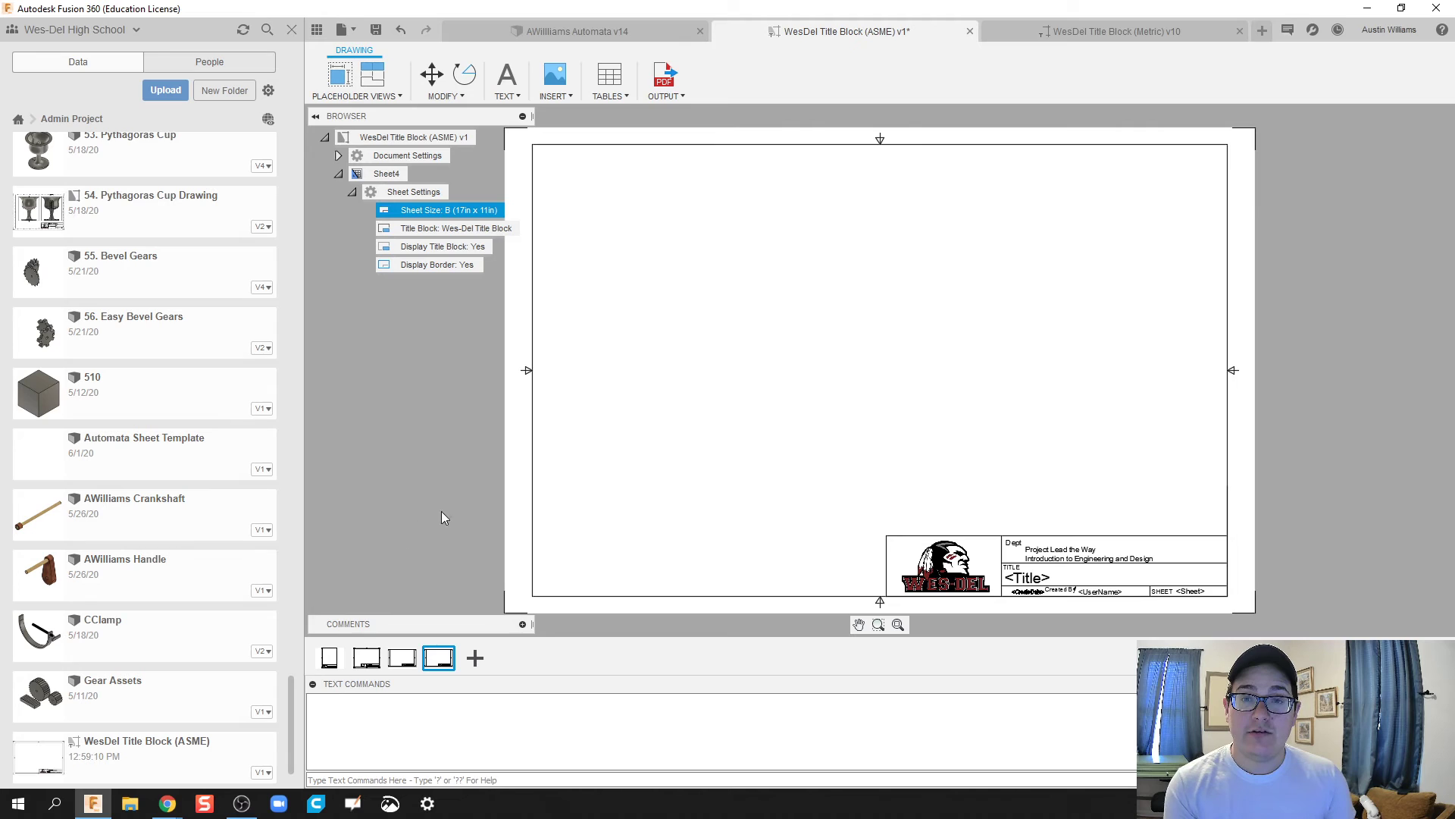
pyautogui.click(969, 34)
# Step: Return to the Automata design, cancelling an accidentally started Hole command
pyautogui.click(677, 34)
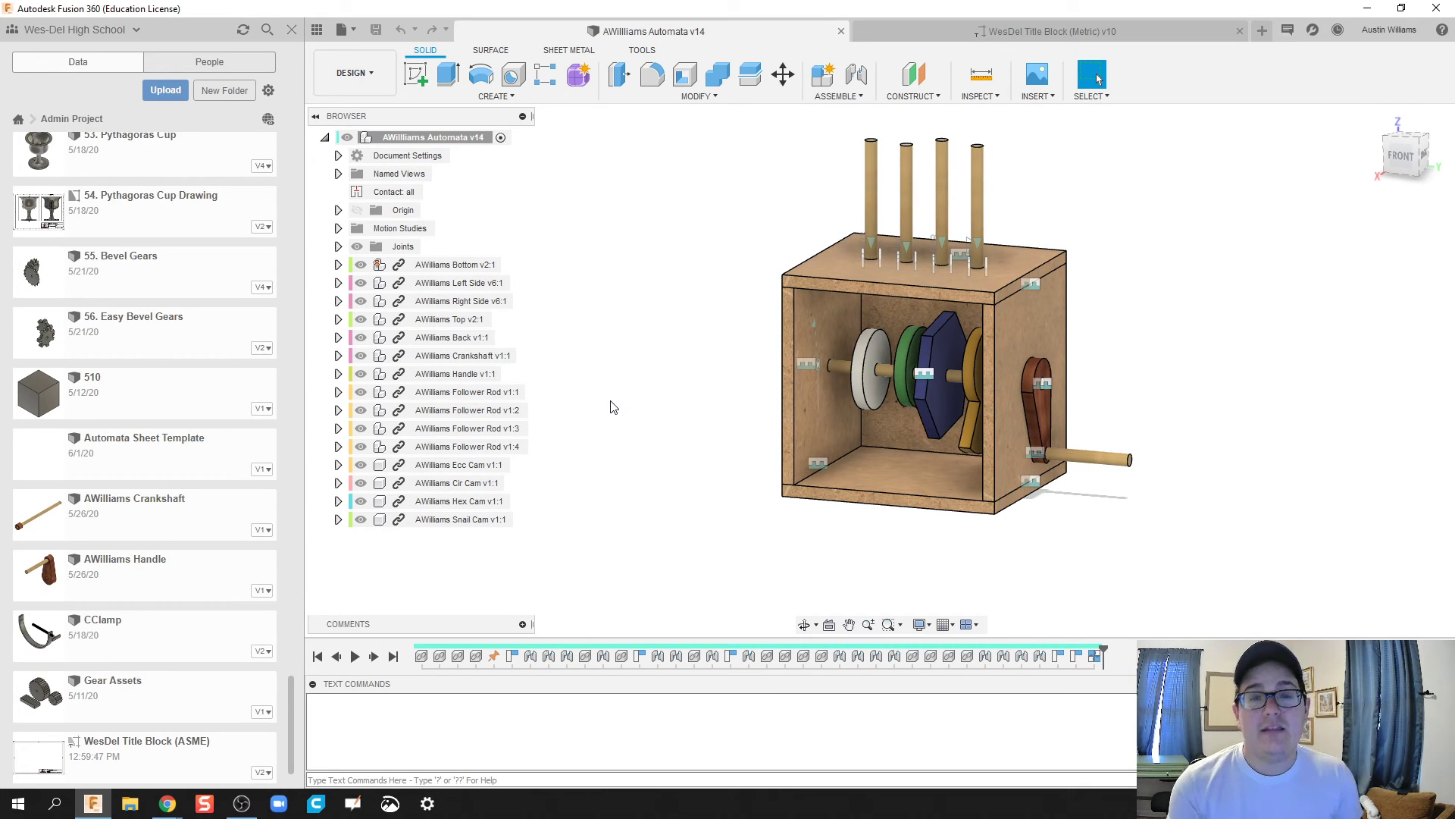
pyautogui.rightClick(614, 407)
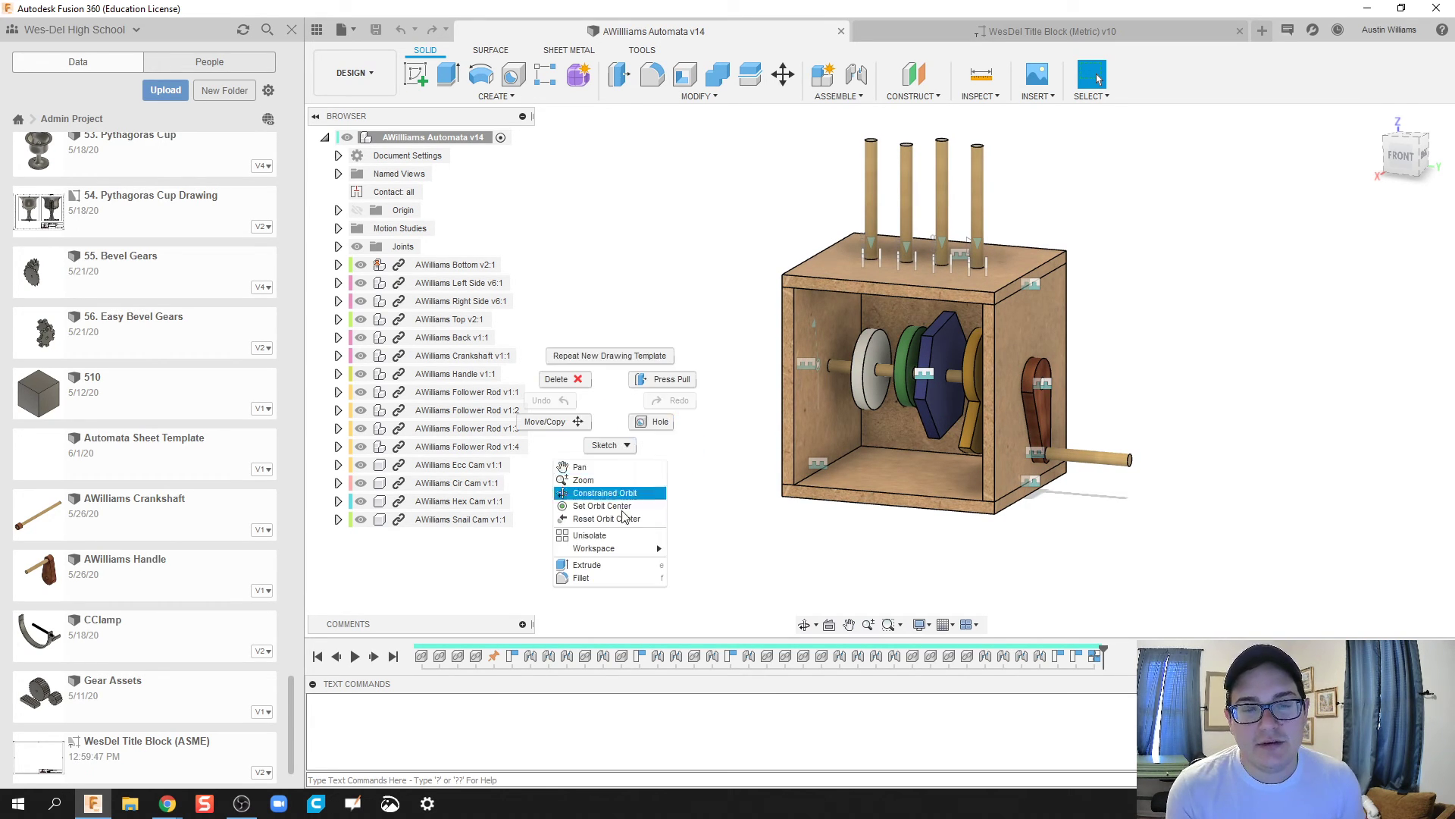
pyautogui.click(599, 497)
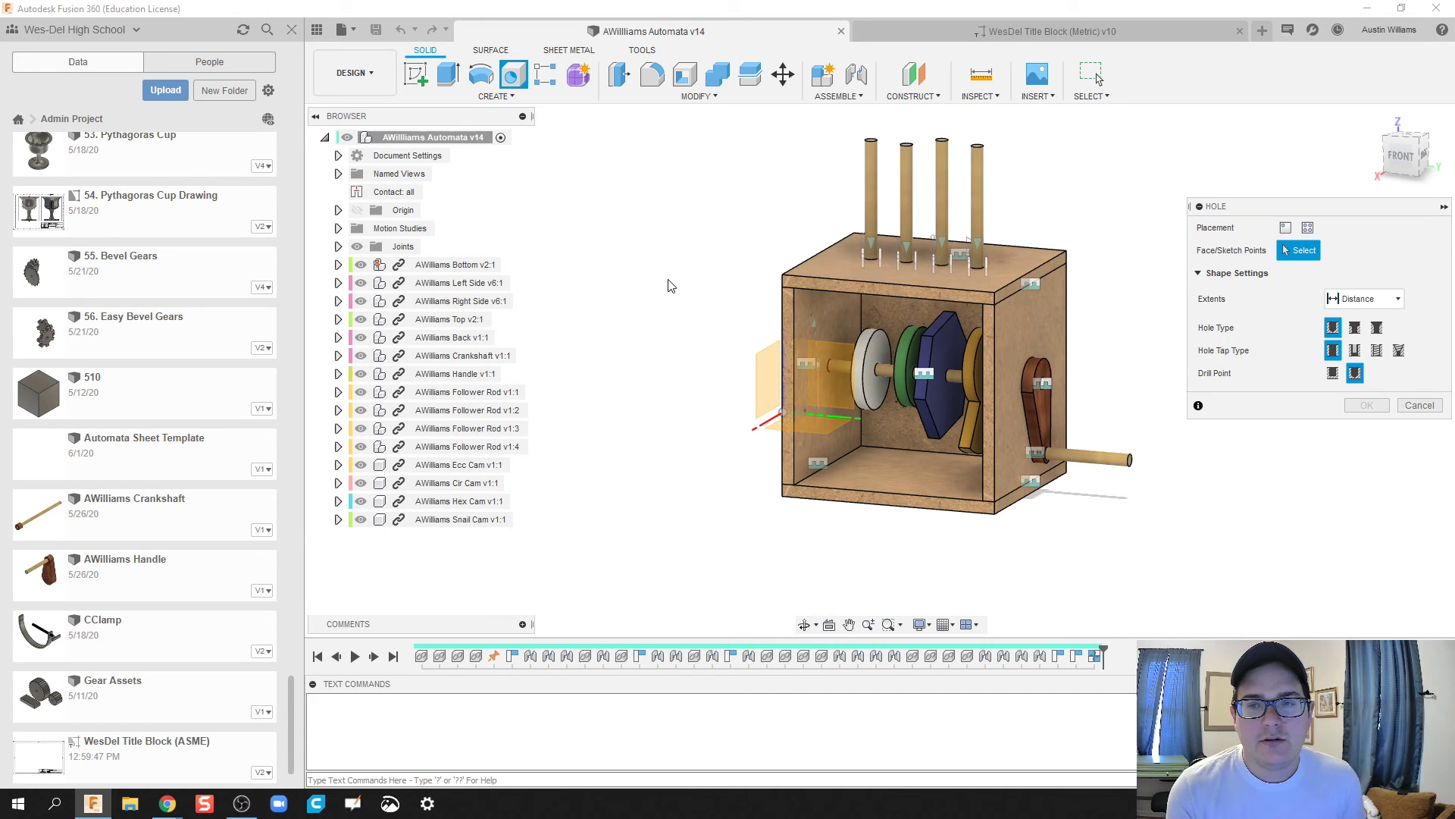
pyautogui.press('Escape')
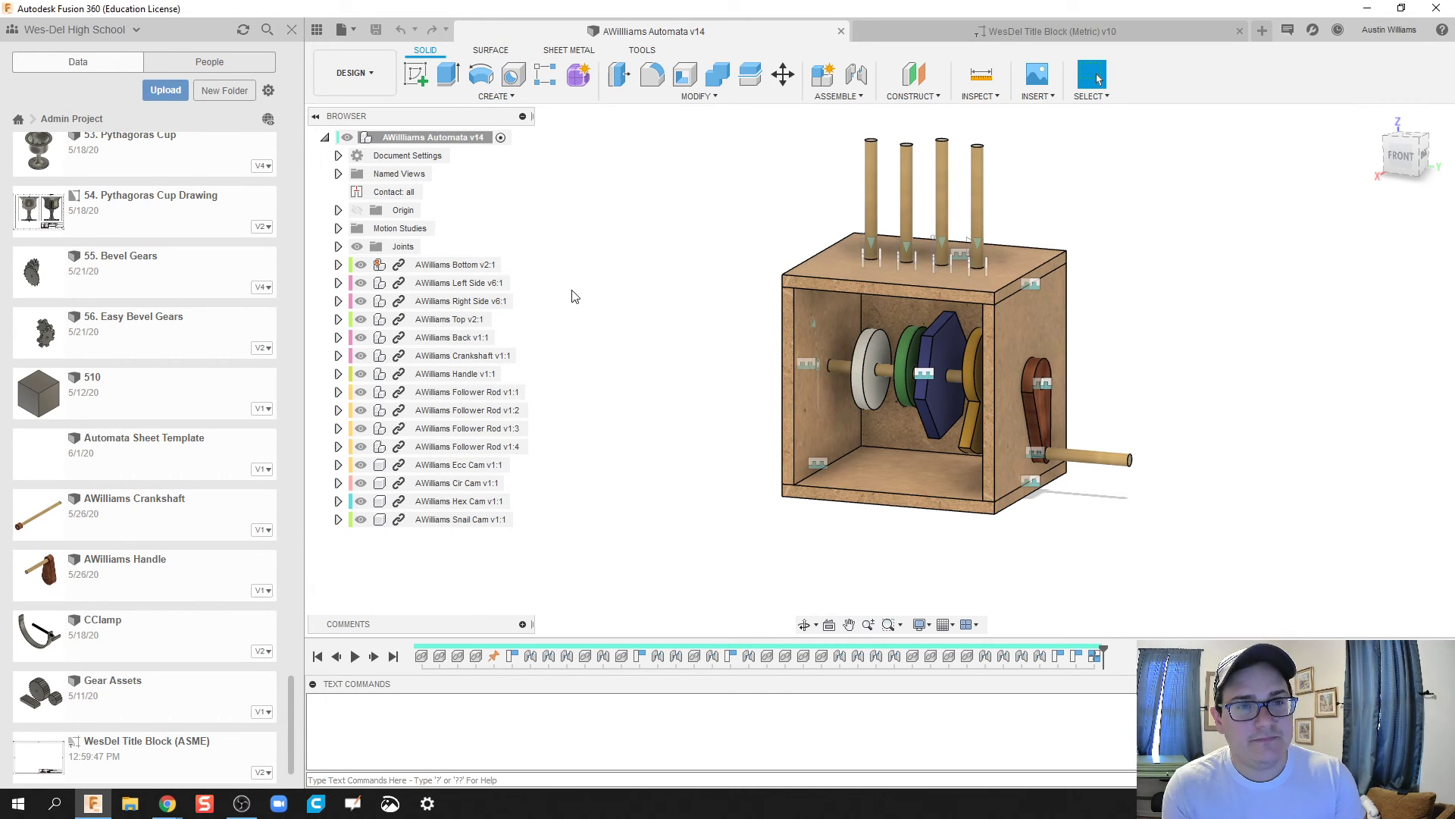
# Step: Create a new drawing from the Automata design using the WesDel Title Block (ASME) template
pyautogui.click(354, 34)
pyautogui.moveTo(463, 102)
pyautogui.click(517, 103)
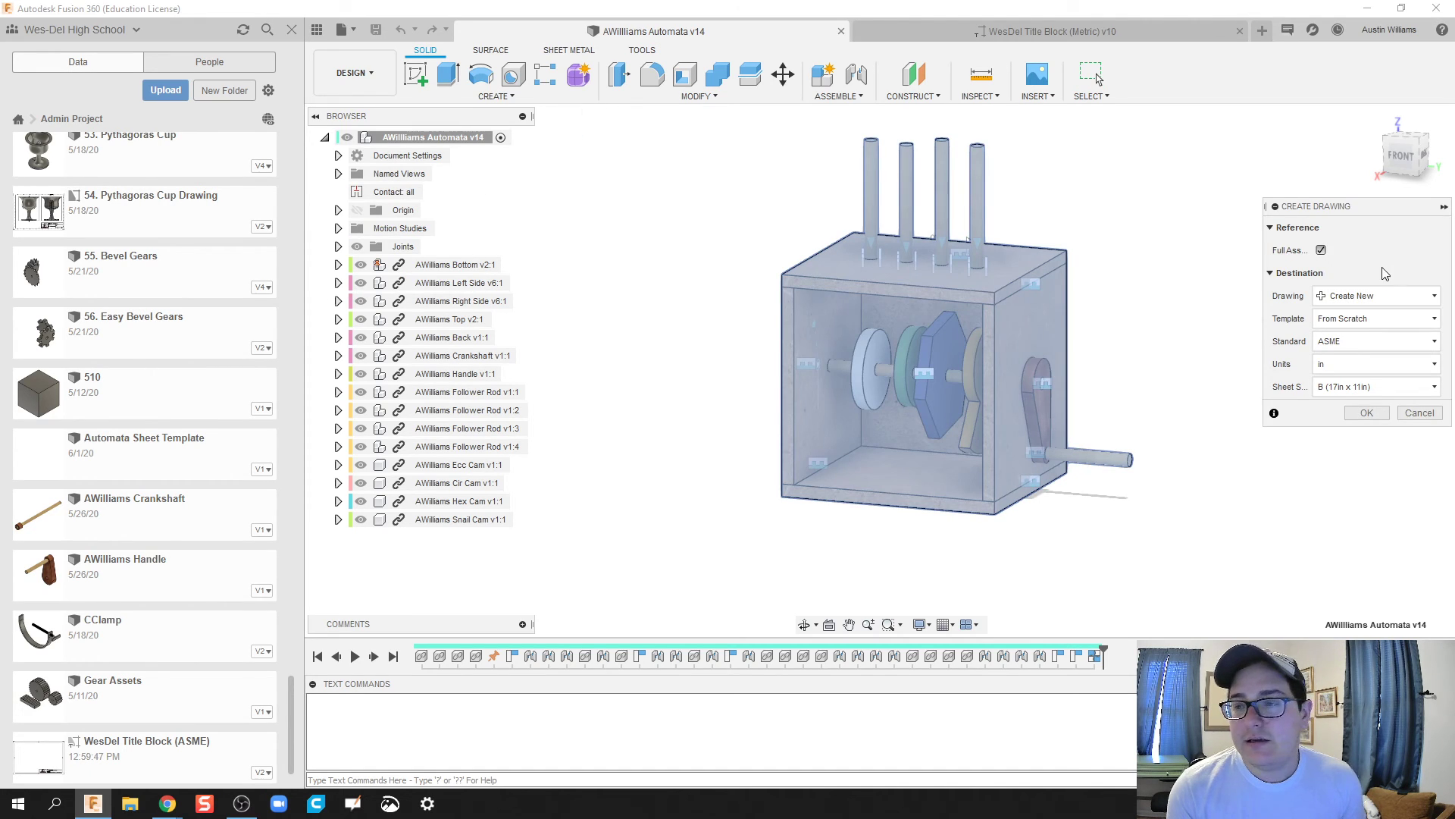
pyautogui.click(1384, 319)
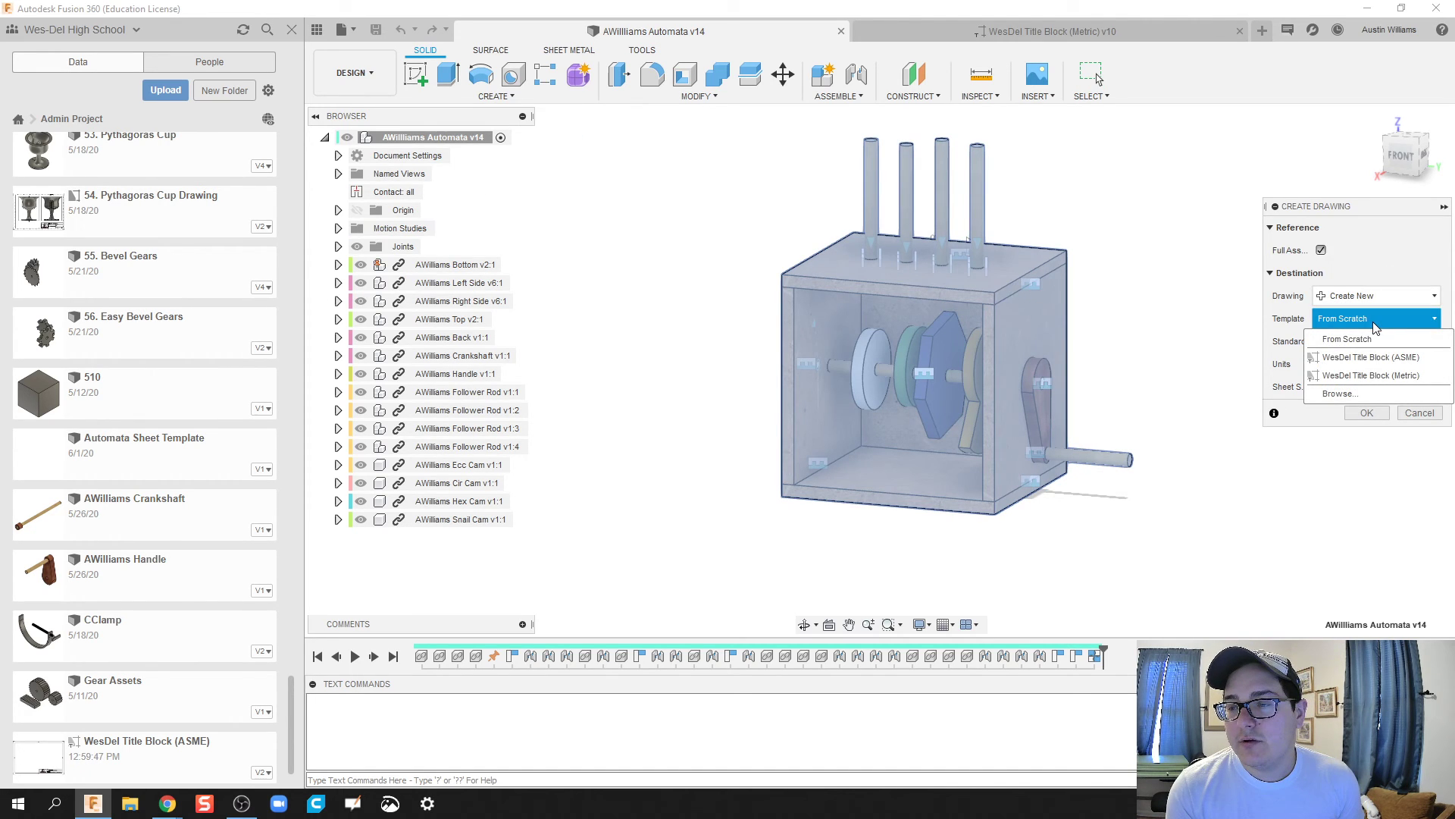
pyautogui.click(1381, 359)
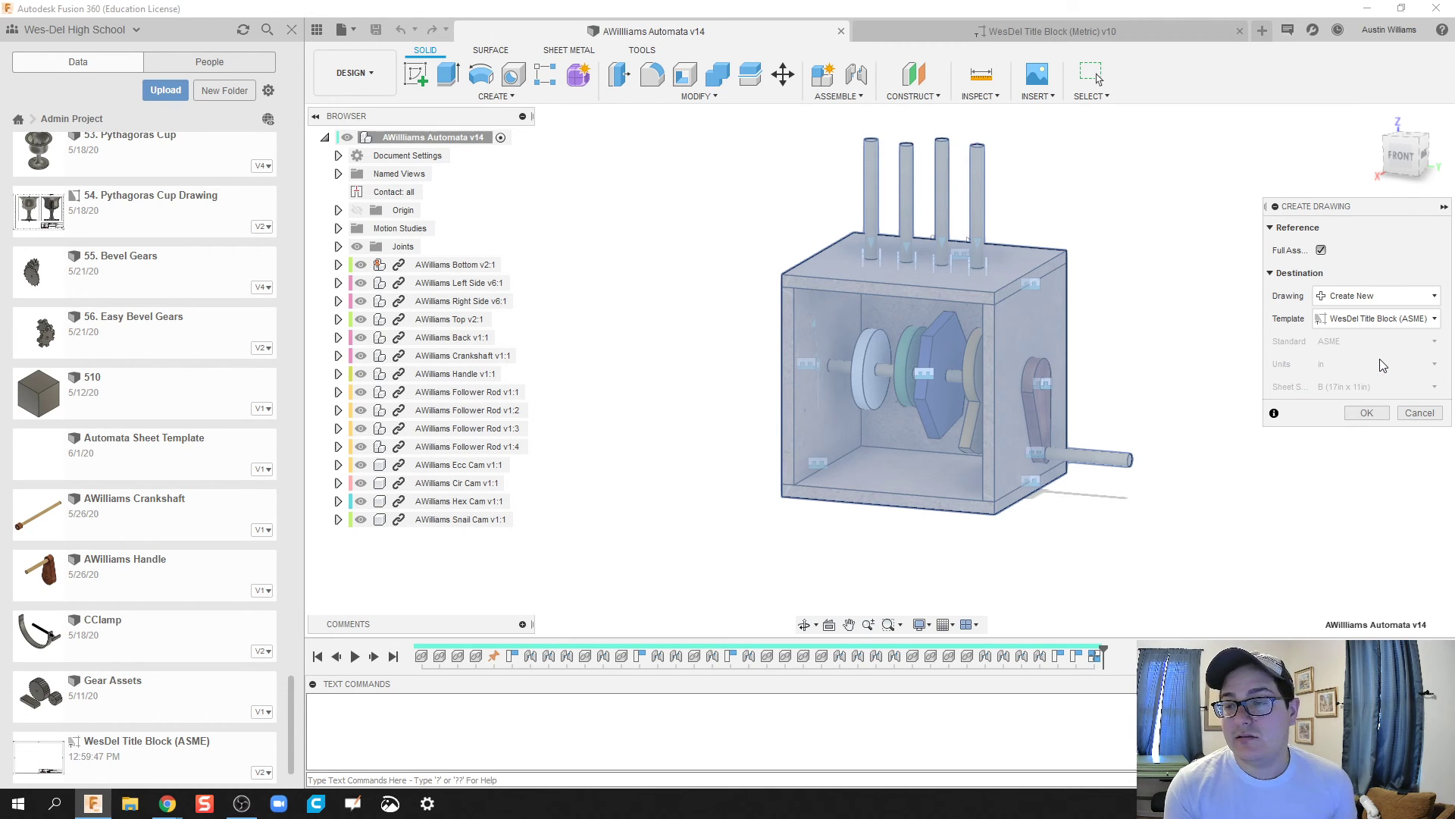
pyautogui.click(1365, 413)
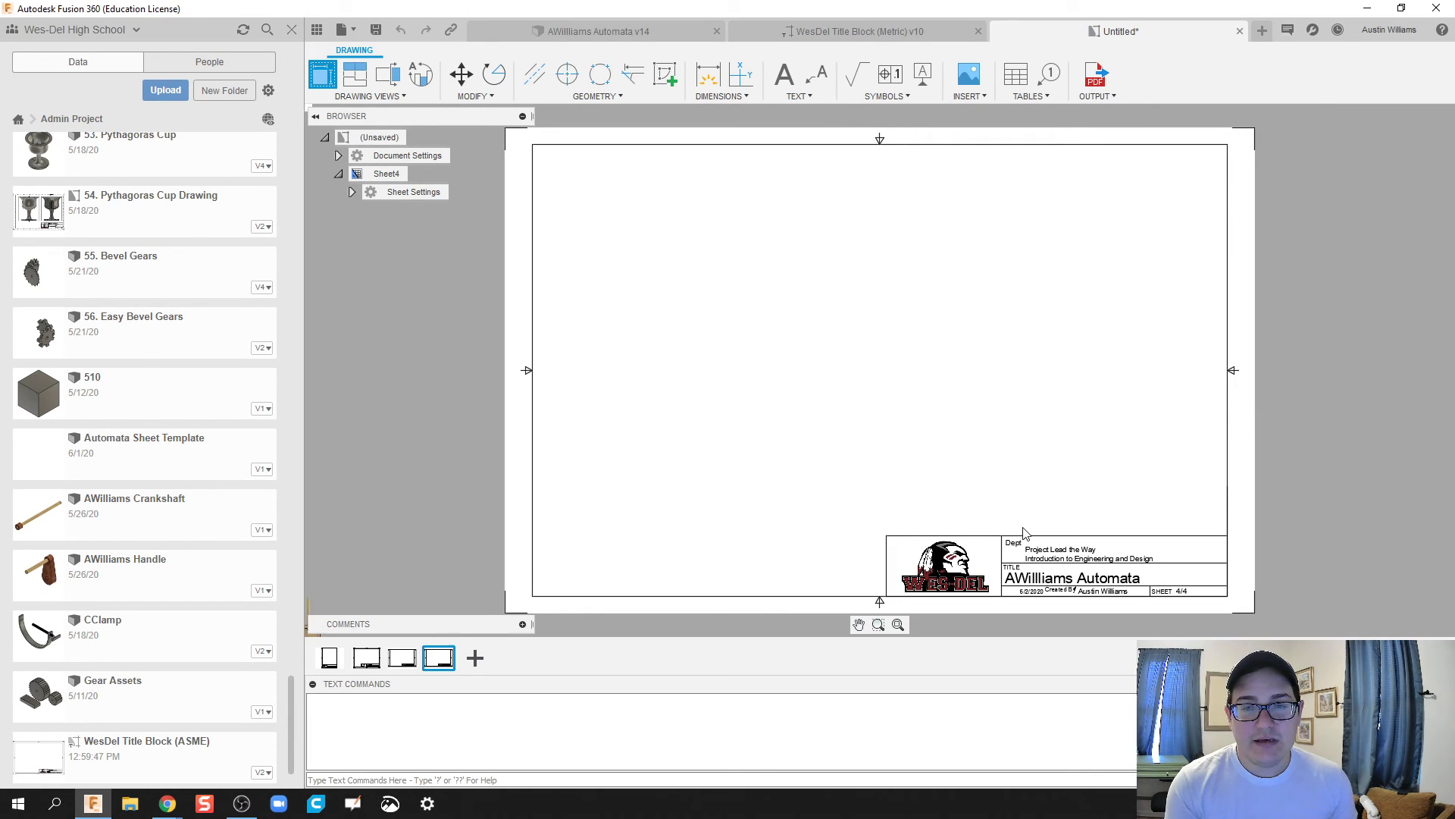
# Step: Place a base view of the Automata assembly and inspect the auto-filled title block
pyautogui.click(644, 290)
pyautogui.click(1354, 370)
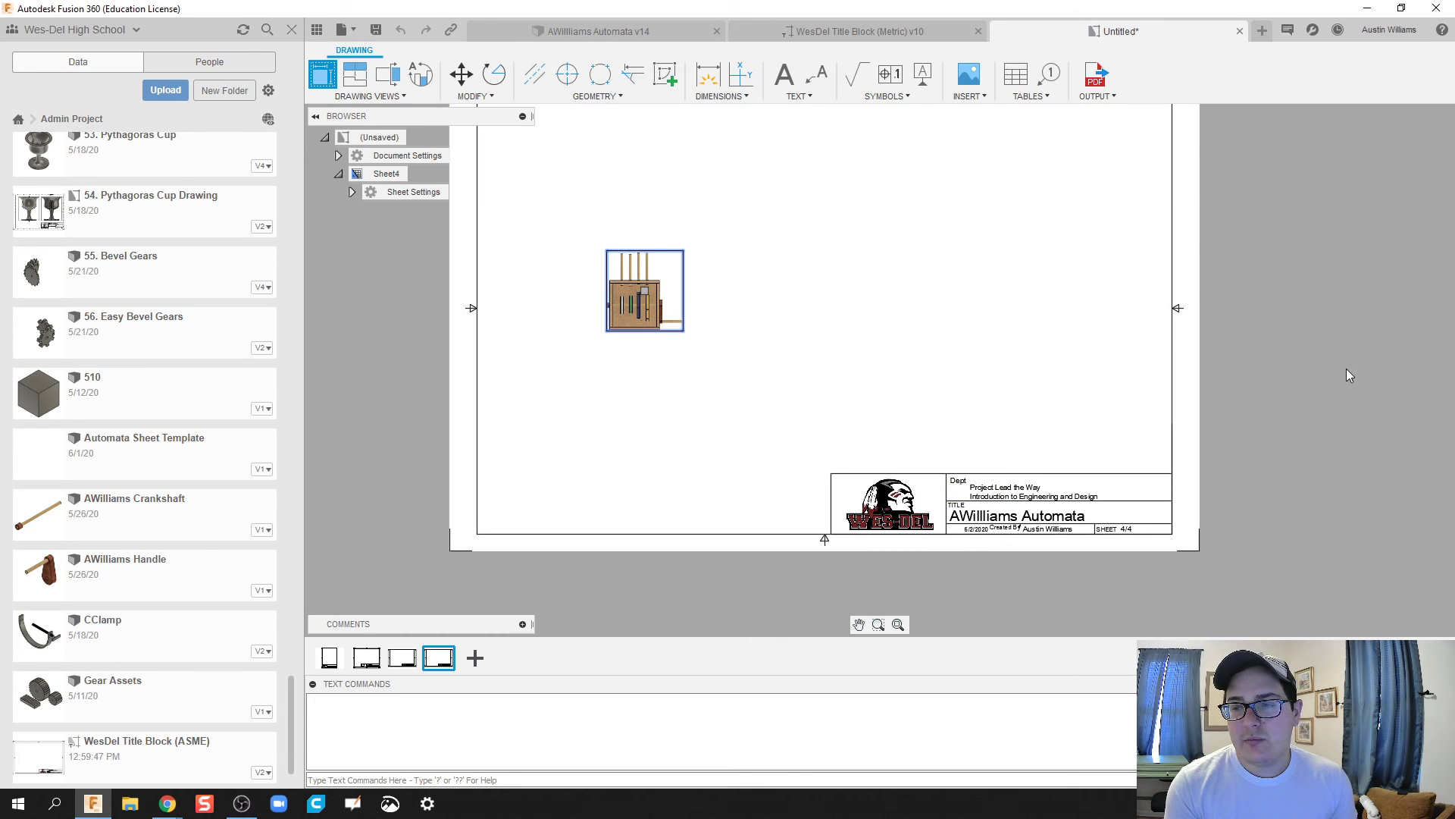
pyautogui.scroll(5, 821, 284)
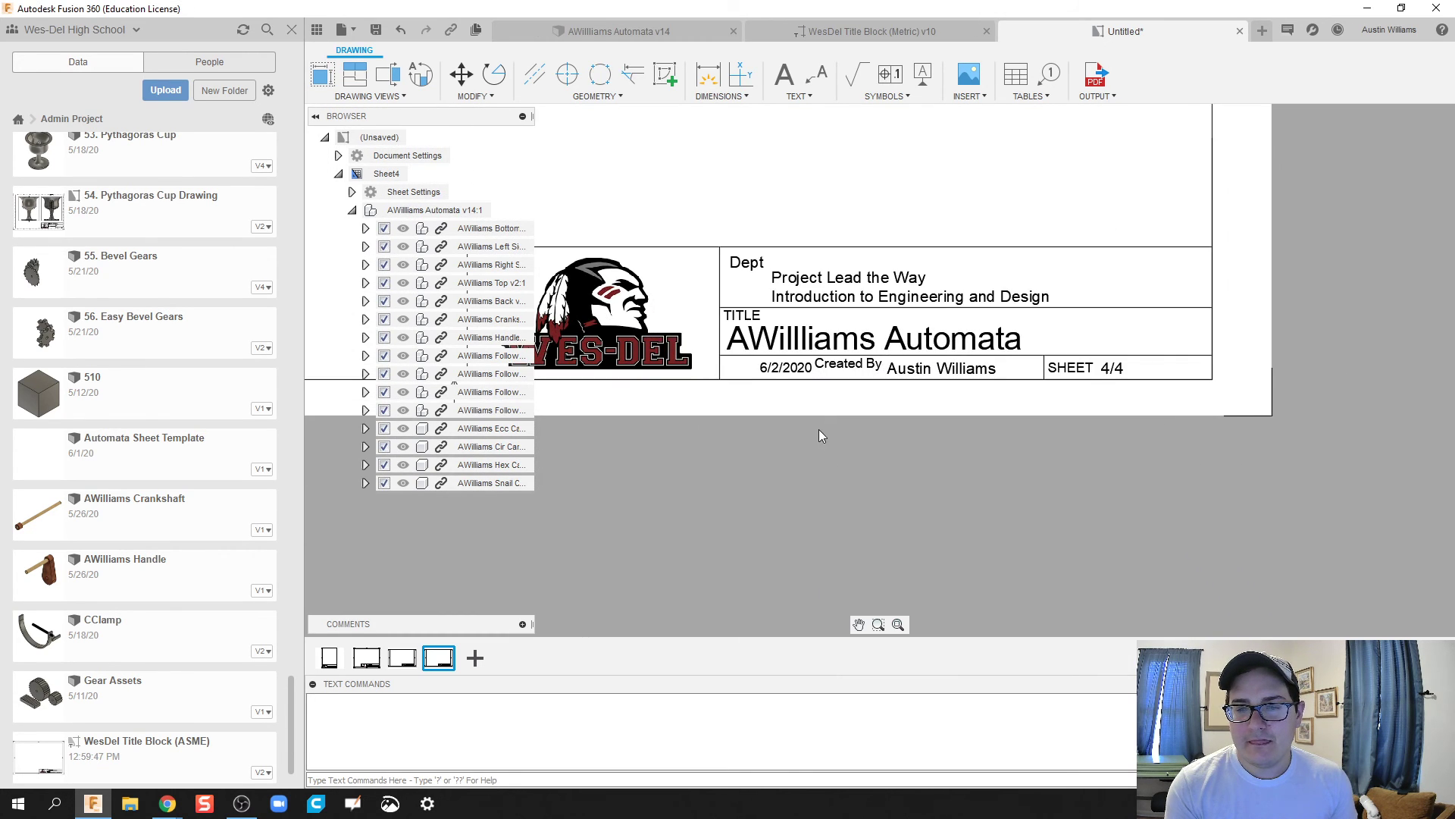
pyautogui.moveTo(822, 436); pyautogui.dragTo(808, 517, button='middle')
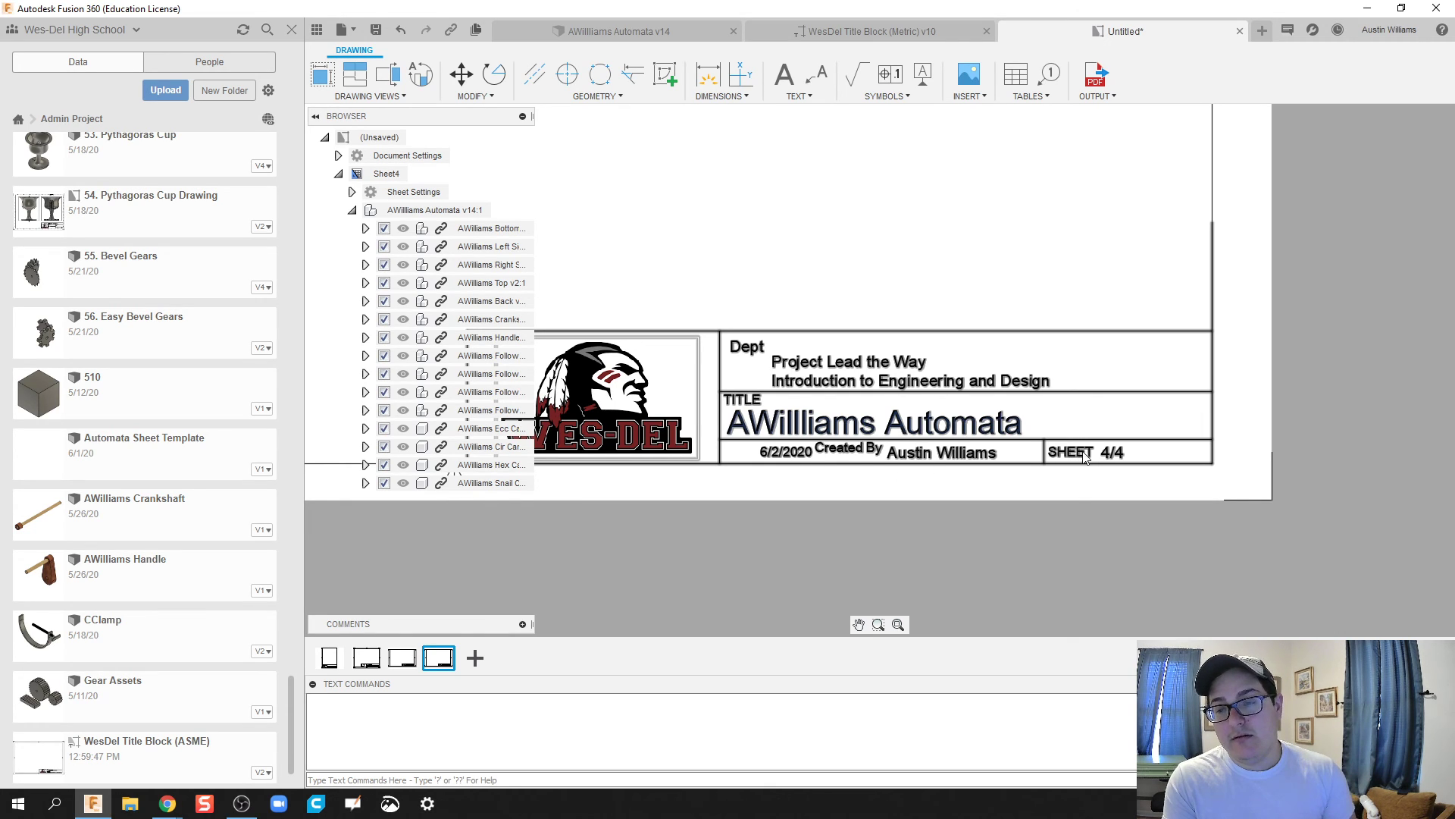
pyautogui.scroll(-2, 961, 548)
pyautogui.moveTo(589, 604); pyautogui.dragTo(826, 635, button='middle')
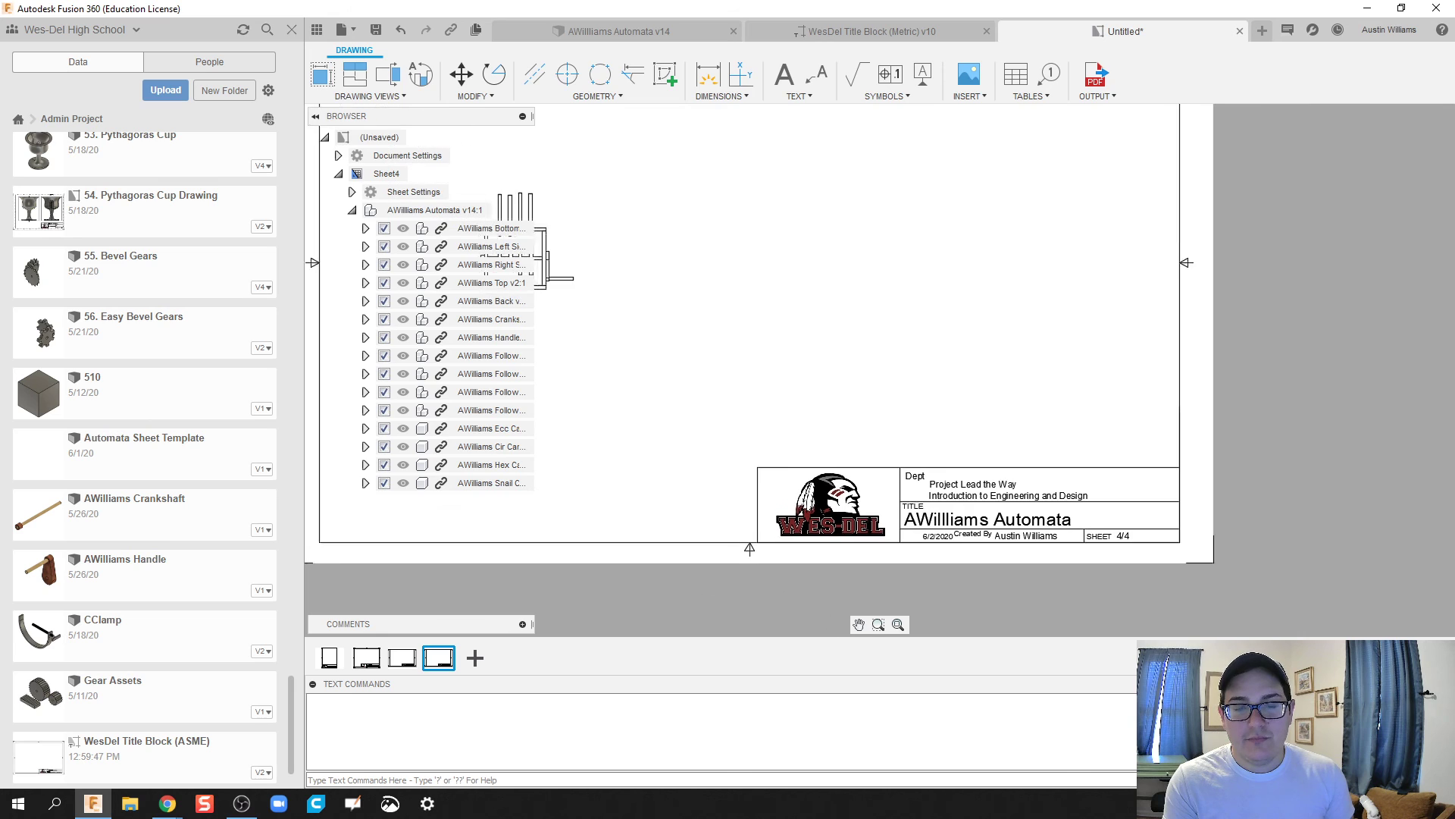
# Step: Delete the empty Sheet3 and fit the whole sheet in view
pyautogui.click(402, 657)
pyautogui.click(367, 658)
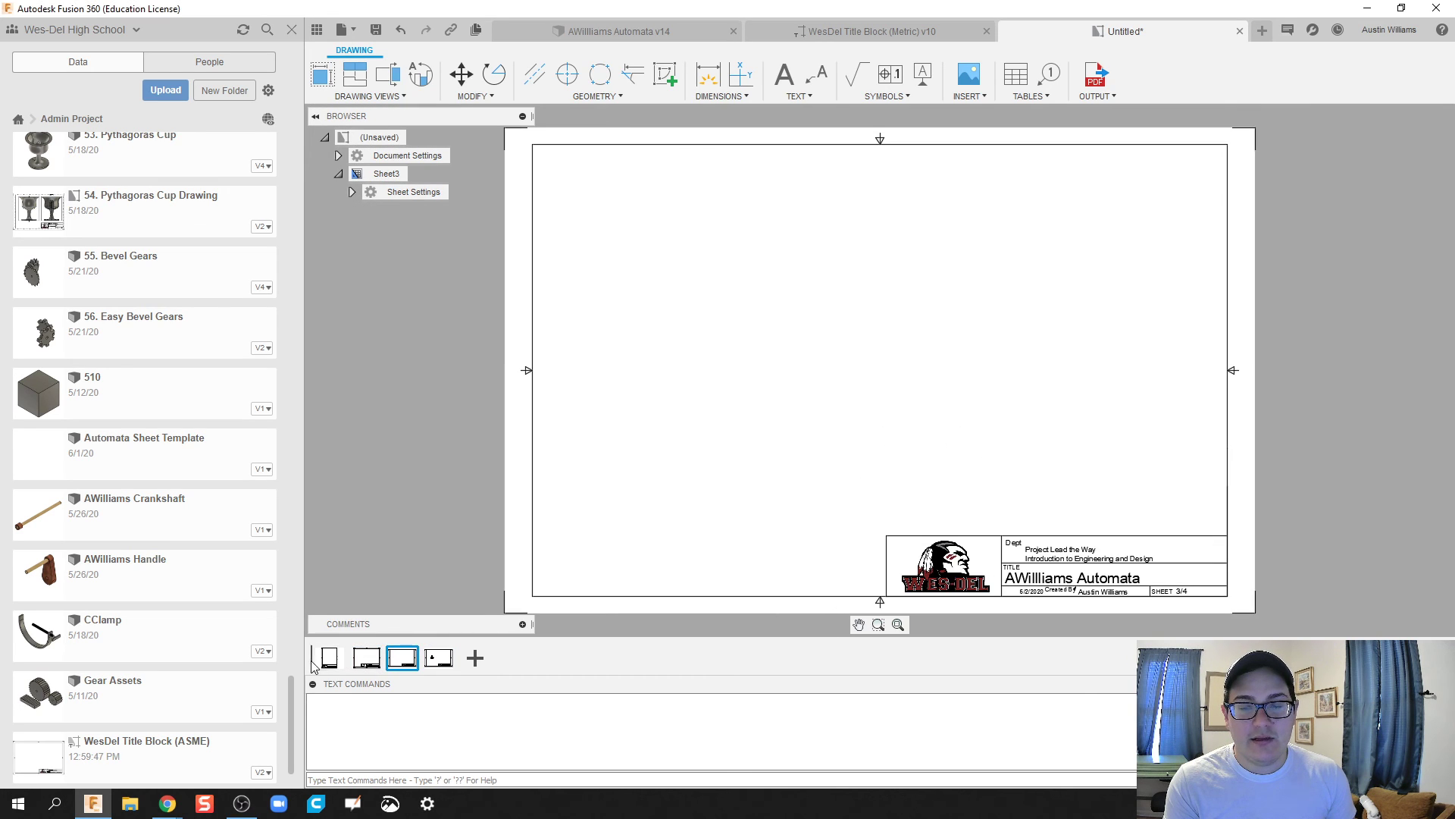
pyautogui.click(400, 664)
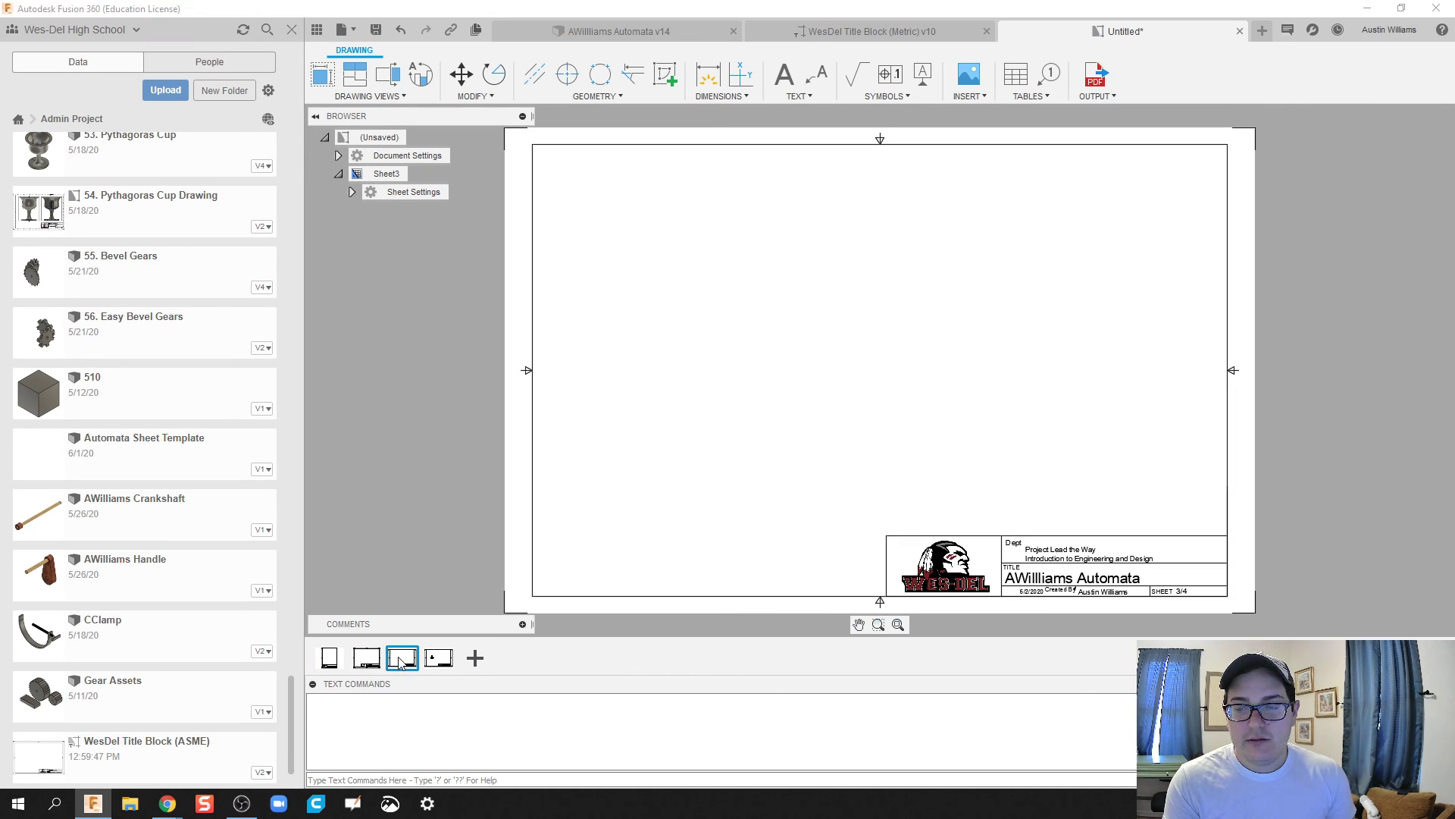
pyautogui.rightClick(400, 661)
pyautogui.click(440, 629)
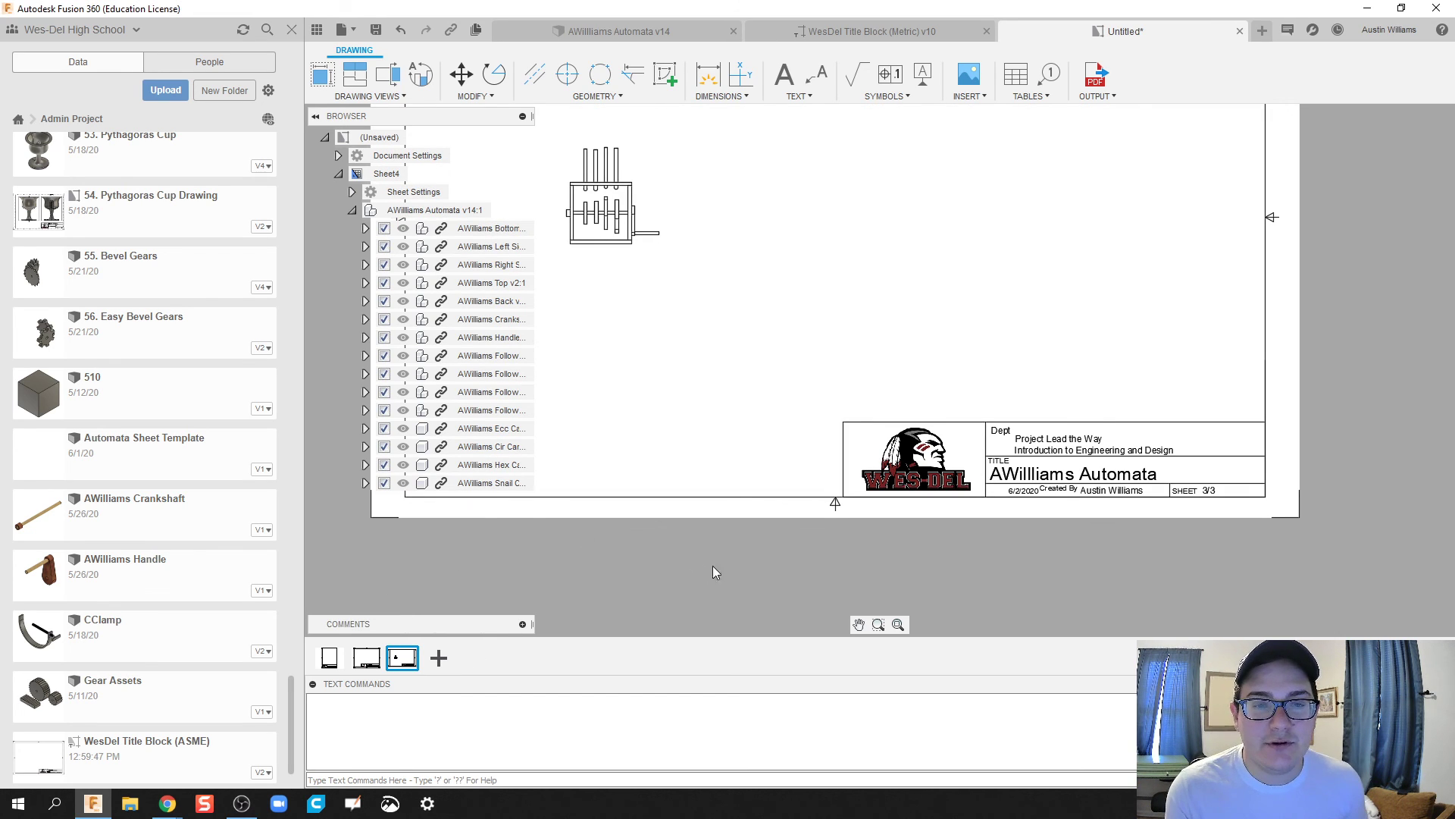
pyautogui.scroll(-5, 735, 583)
pyautogui.moveTo(644, 556); pyautogui.dragTo(707, 551, button='middle')
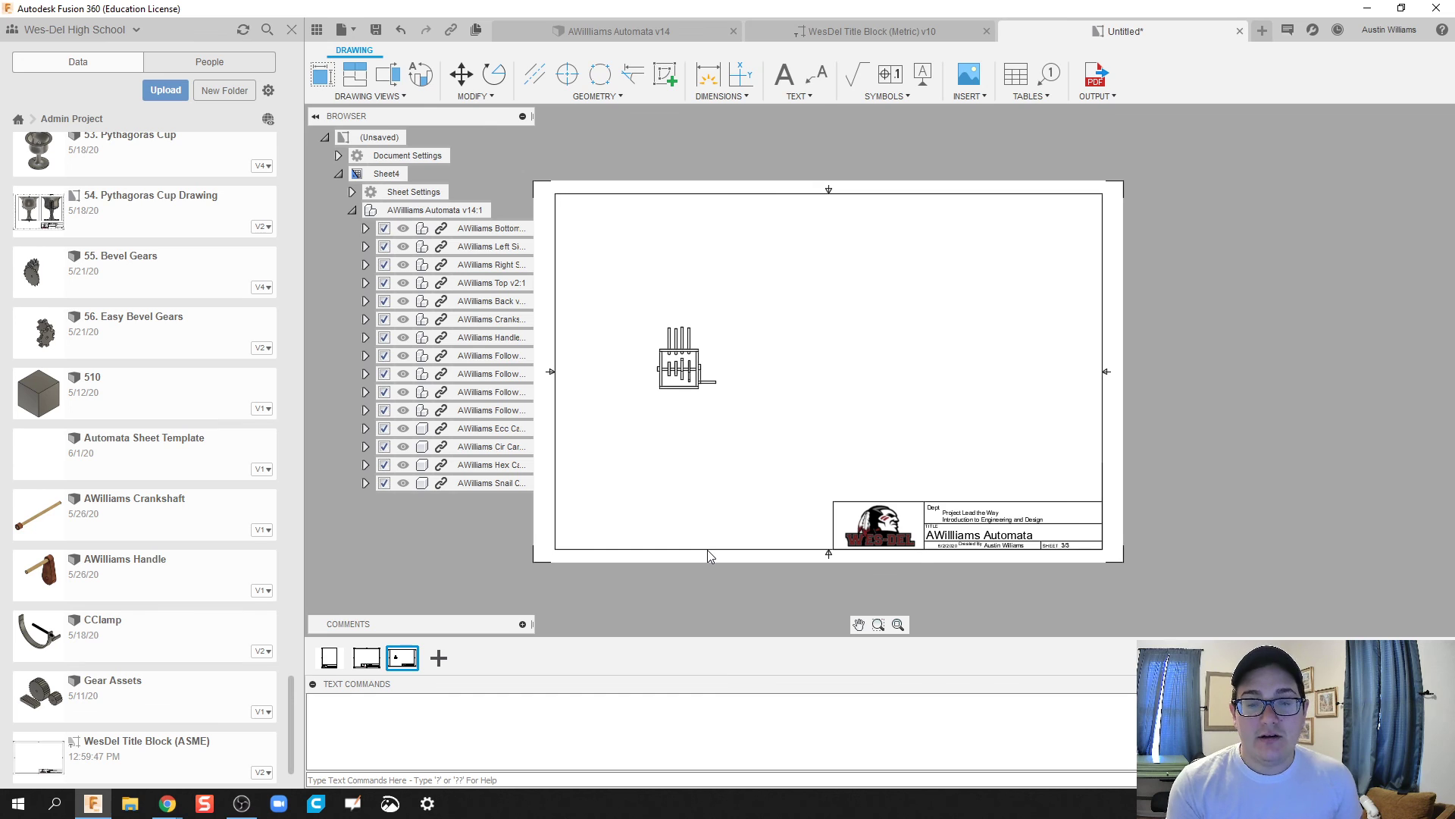